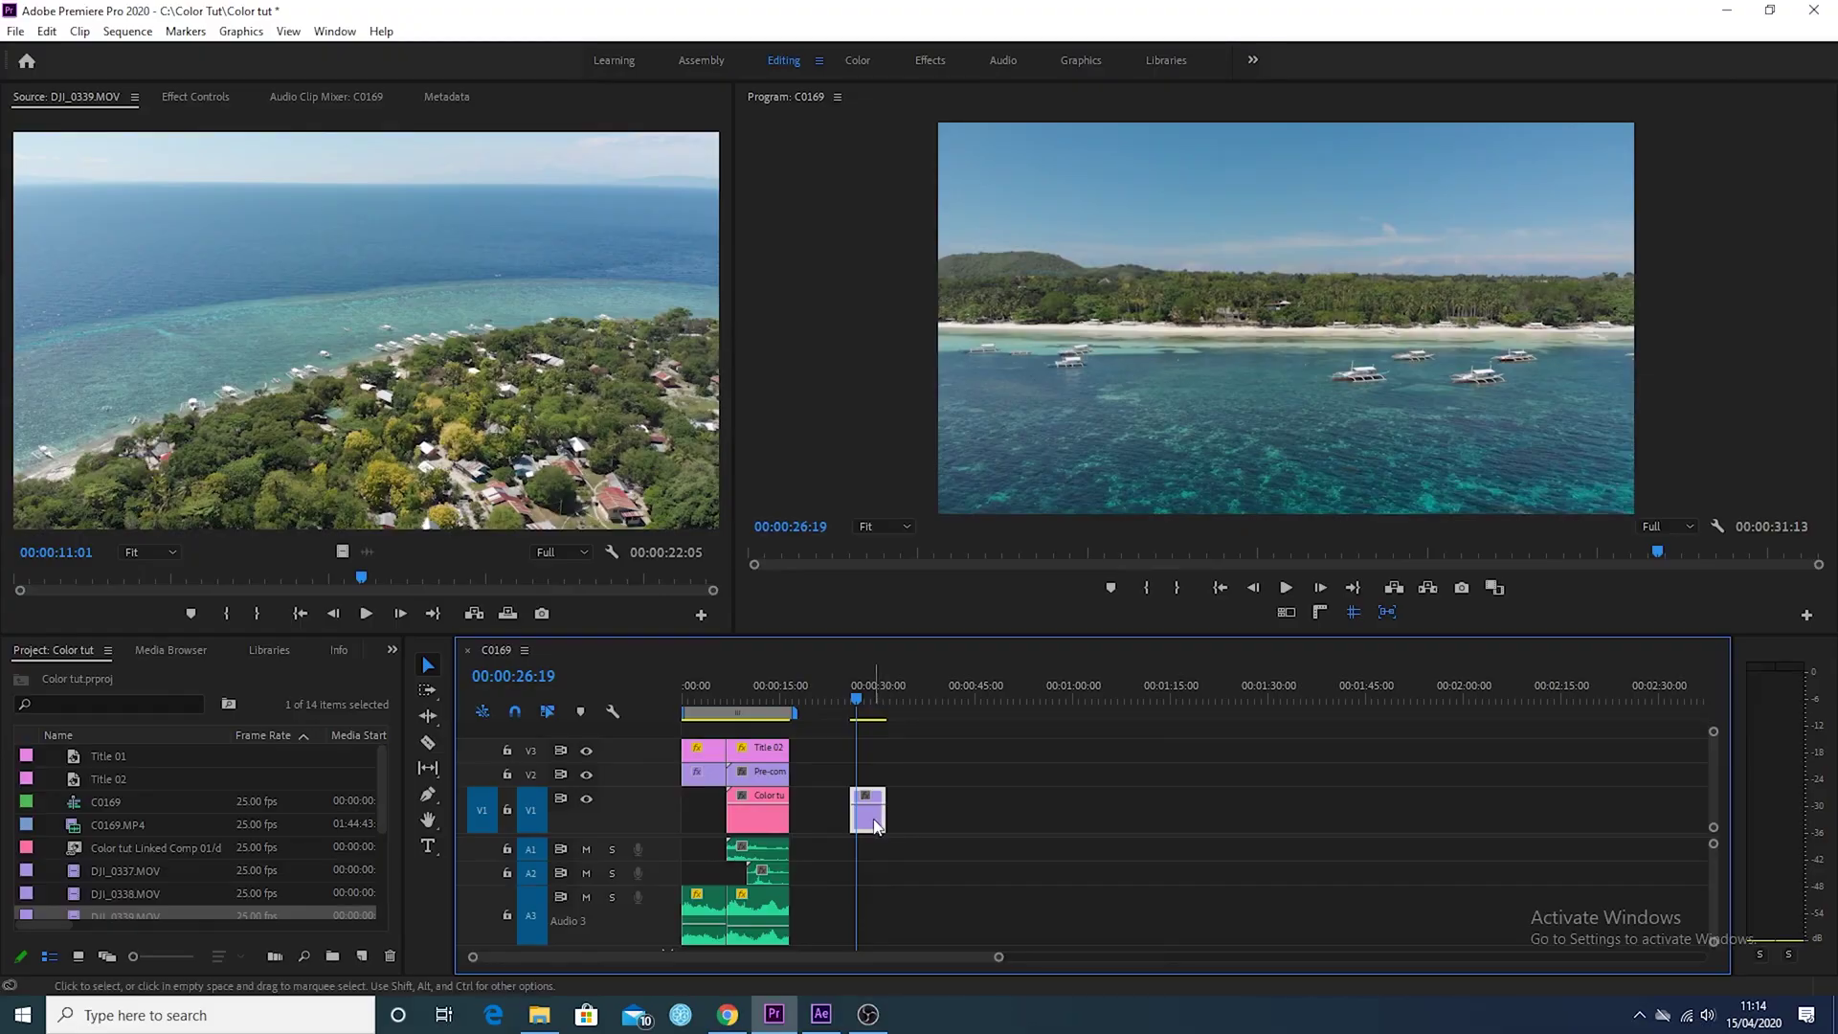
Replace the drone clip at 00:00:26:19 in the sequence with a linked After Effects composition
right_click(879, 824)
left_click(1005, 366)
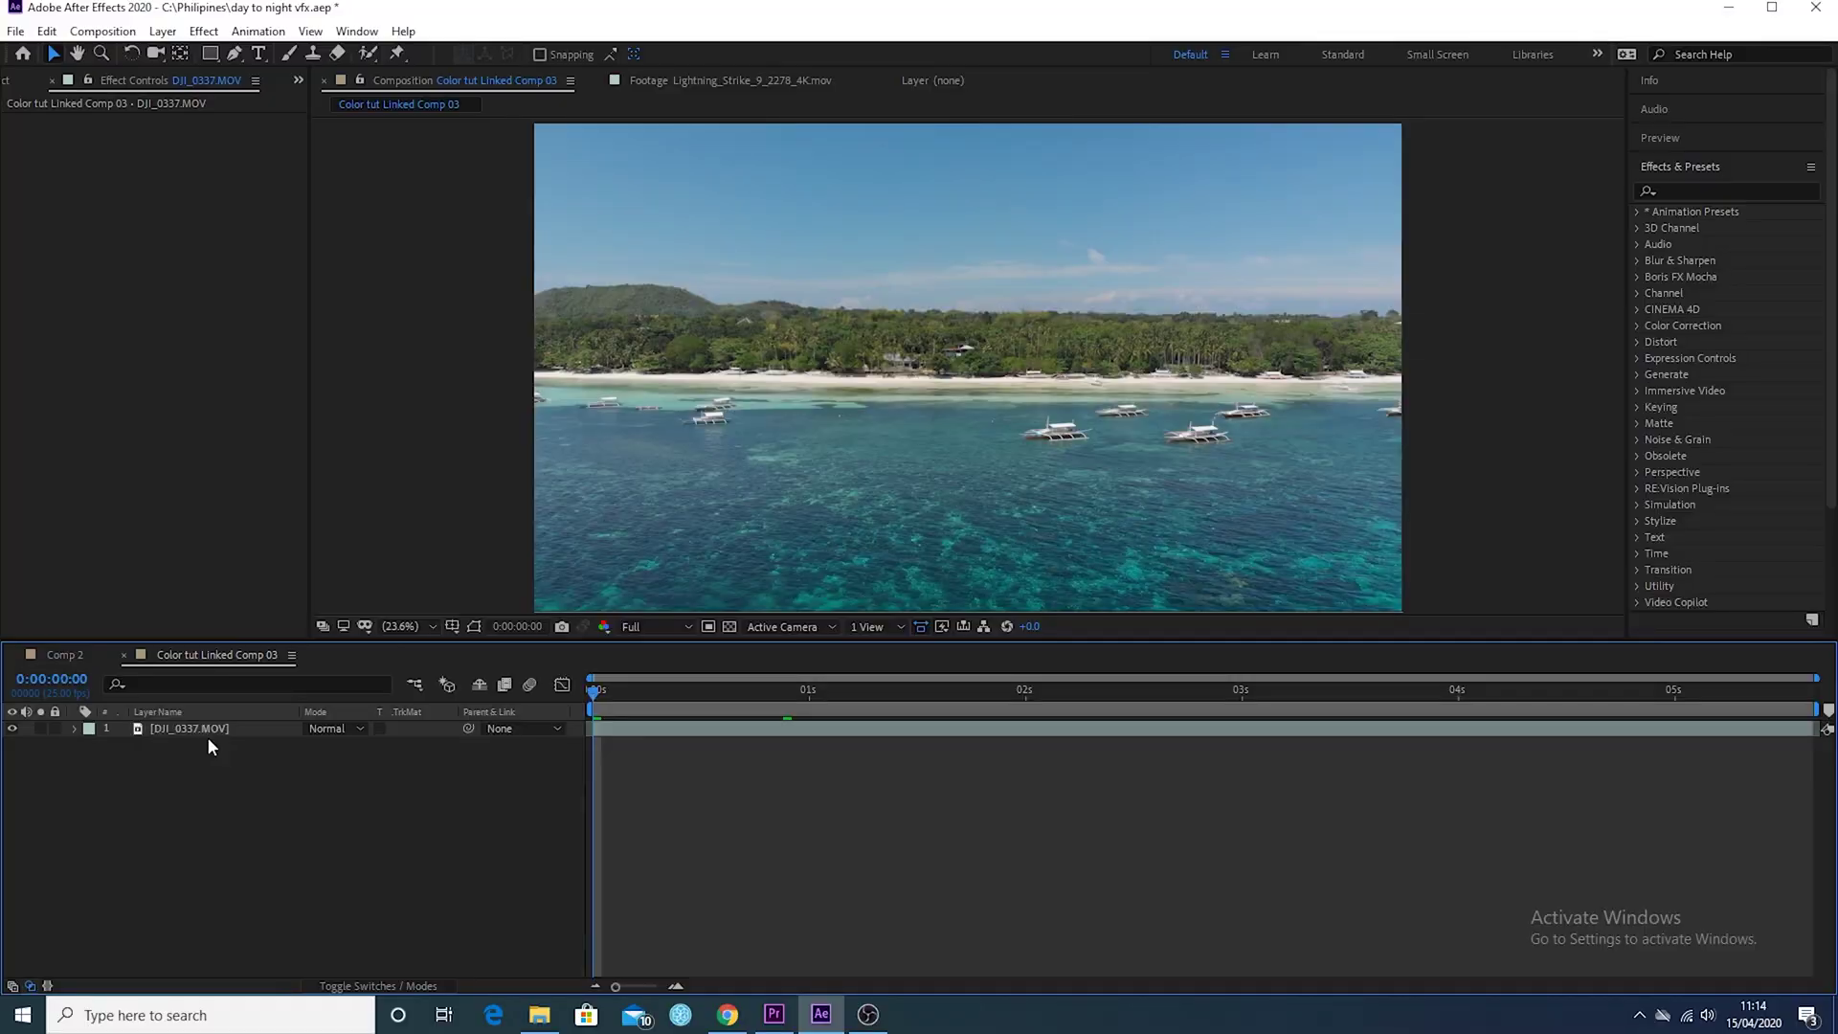
Duplicate the DJI_0337.MOV layer and rename the upper copy Tracking
left_click(206, 733)
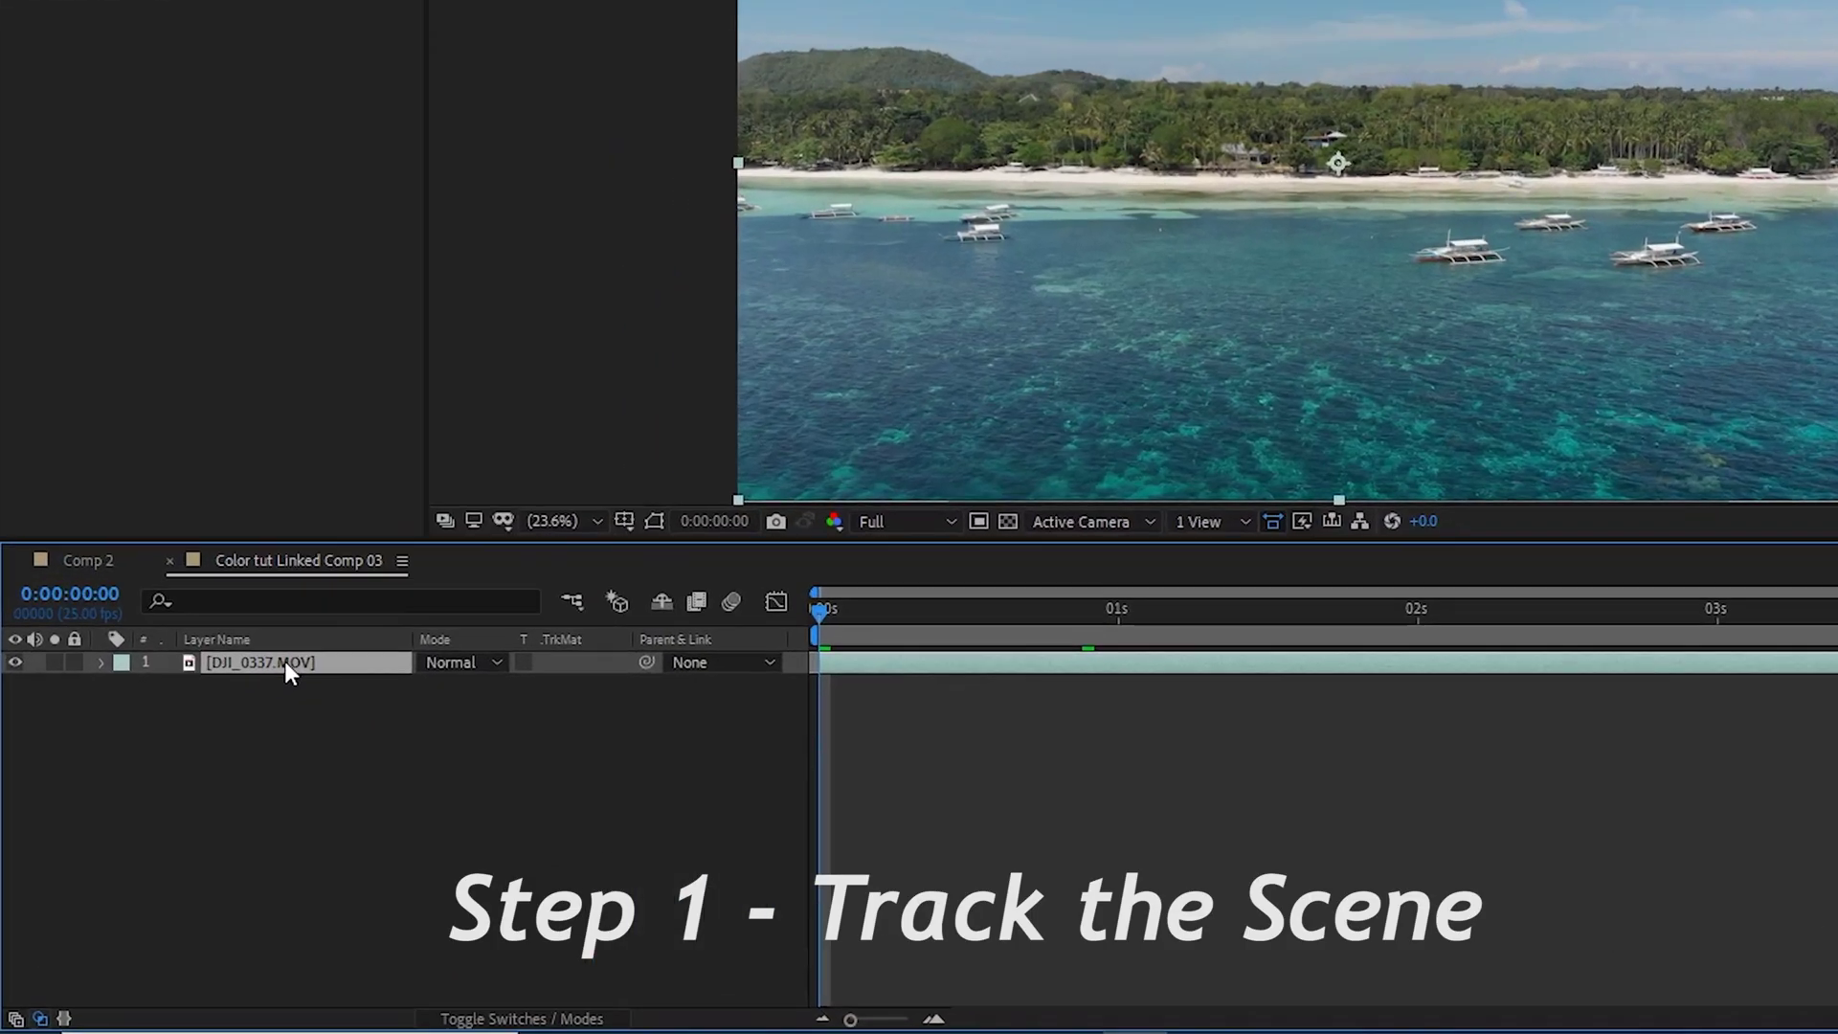
key("ctrl+d")
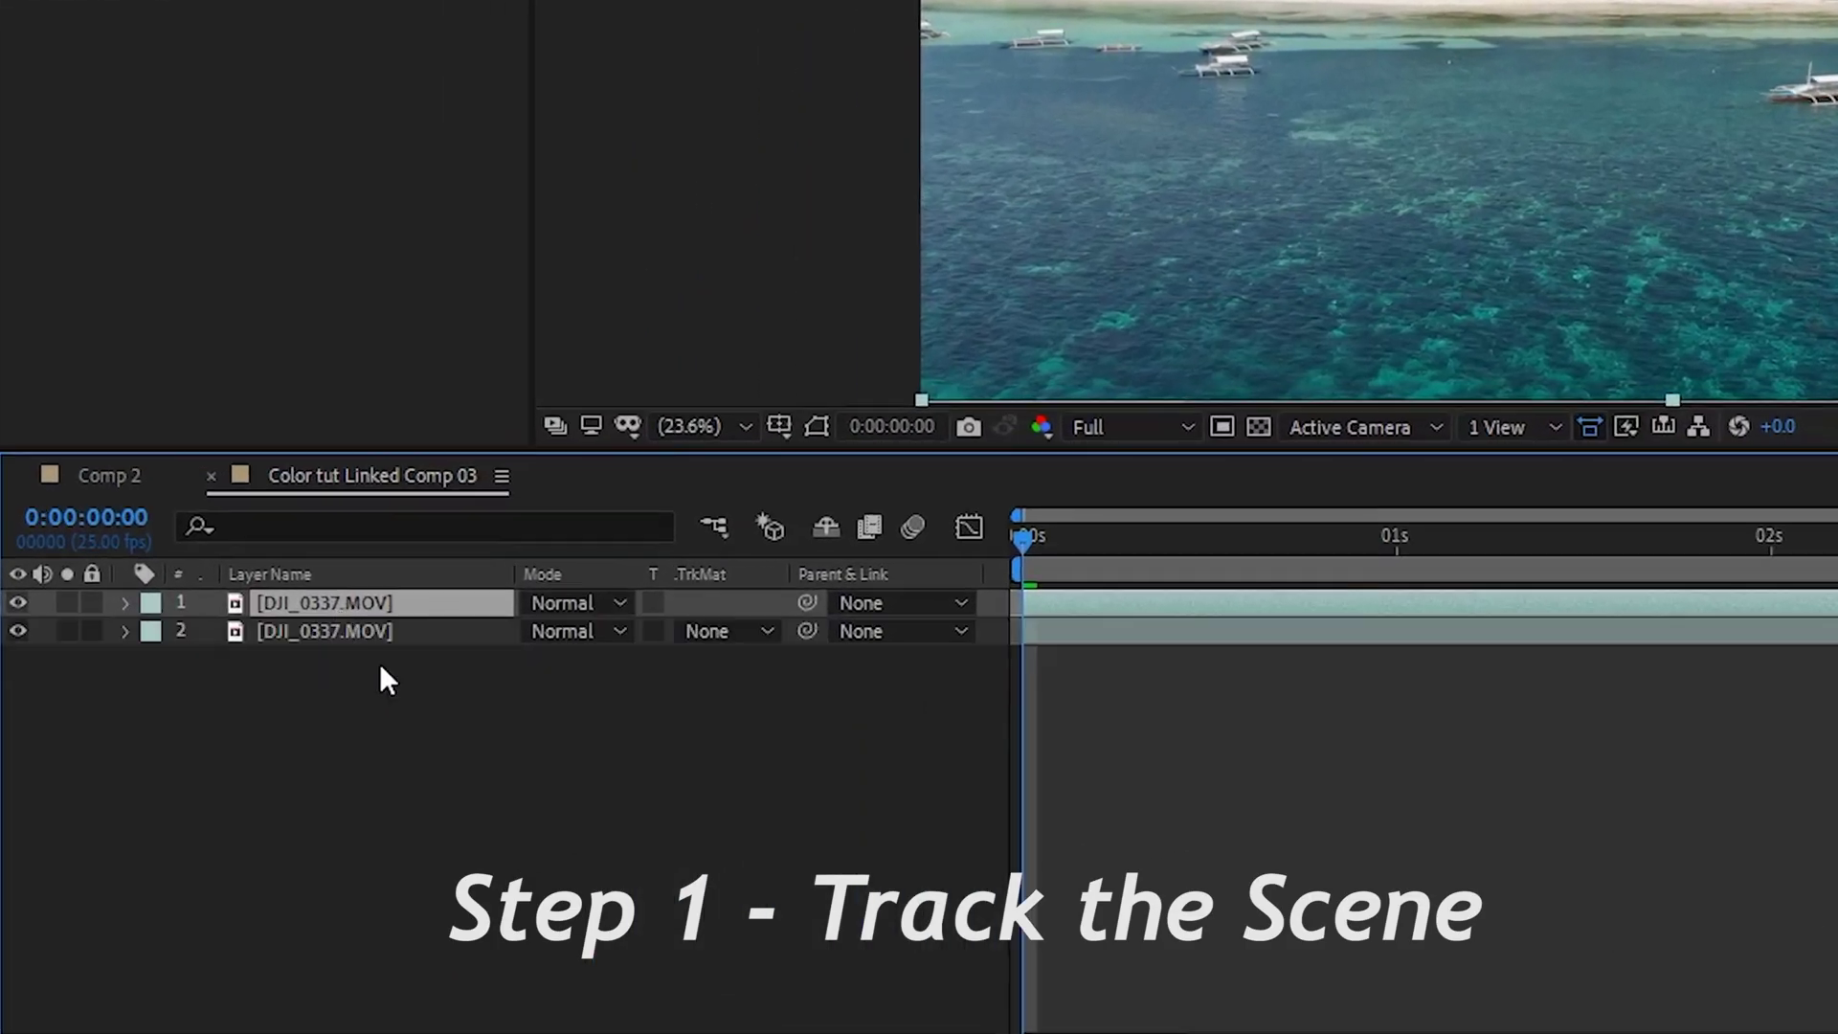
right_click(450, 603)
left_click(529, 544)
type("Tracking")
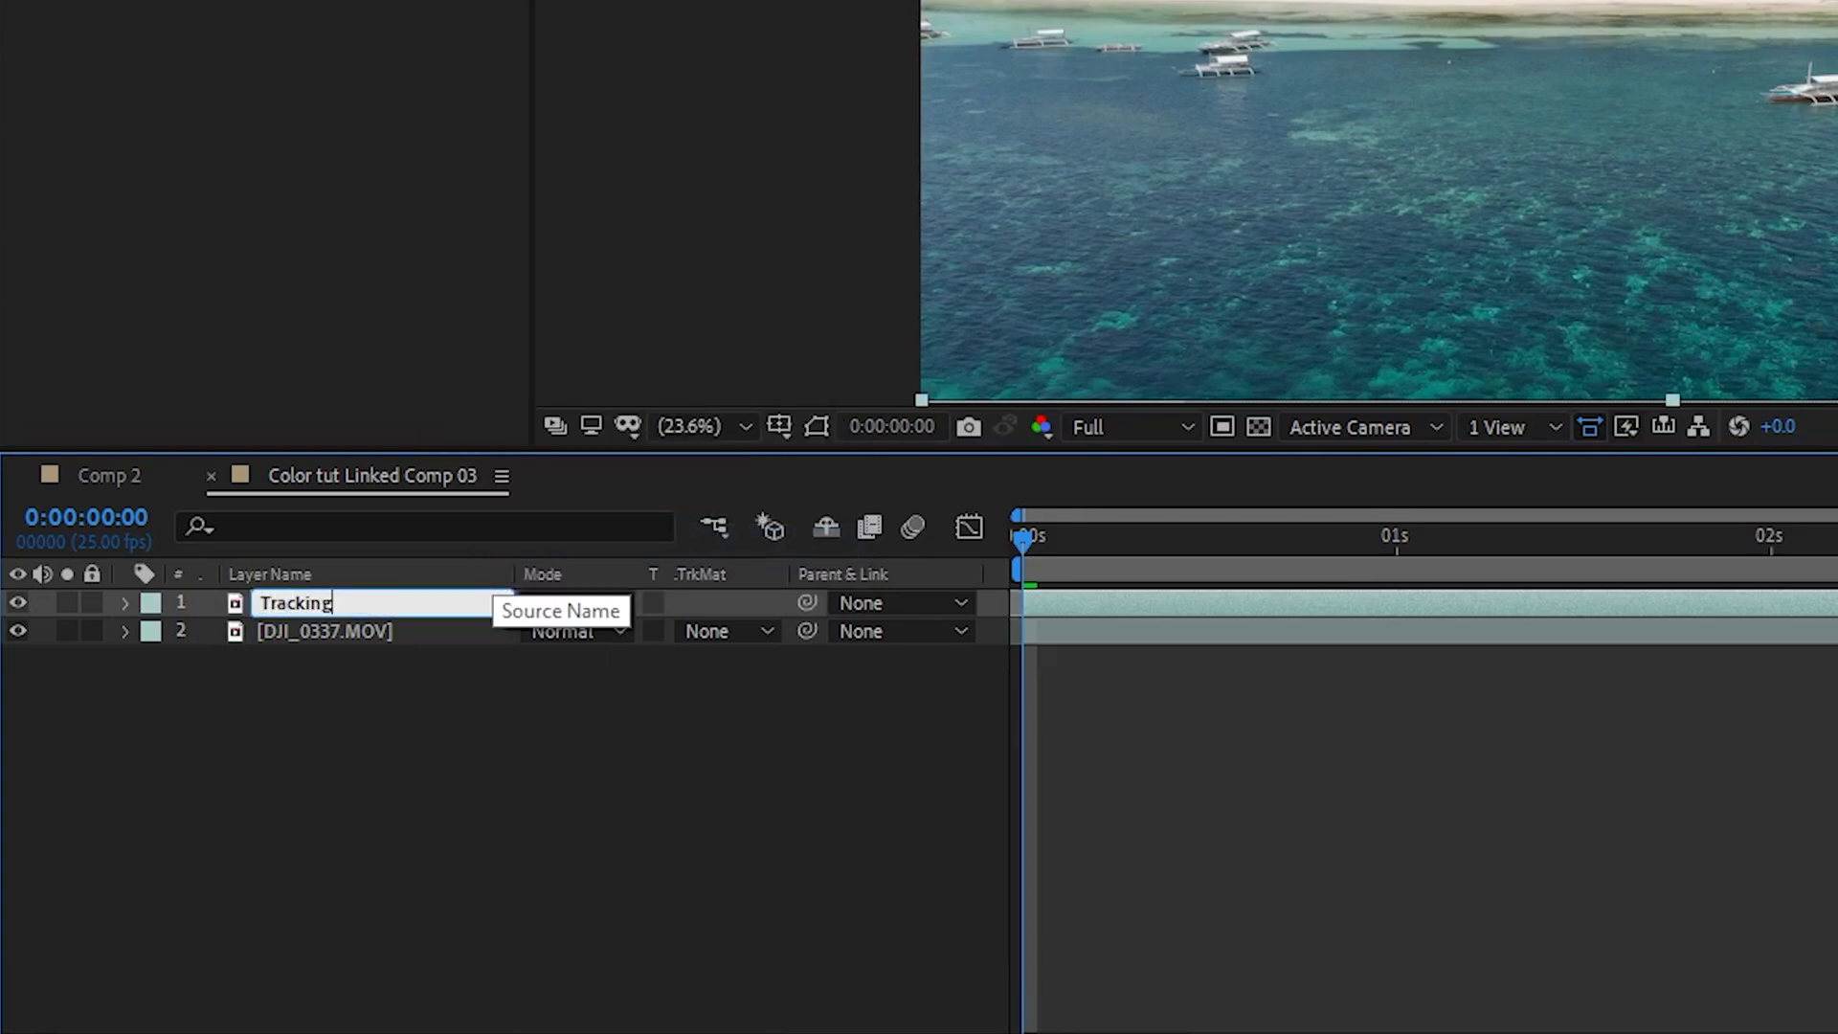
Rename the lower DJI_0337.MOV layer Normal Drone clip
left_click(285, 625)
right_click(285, 624)
left_click(353, 566)
type("Normal Drone clip")
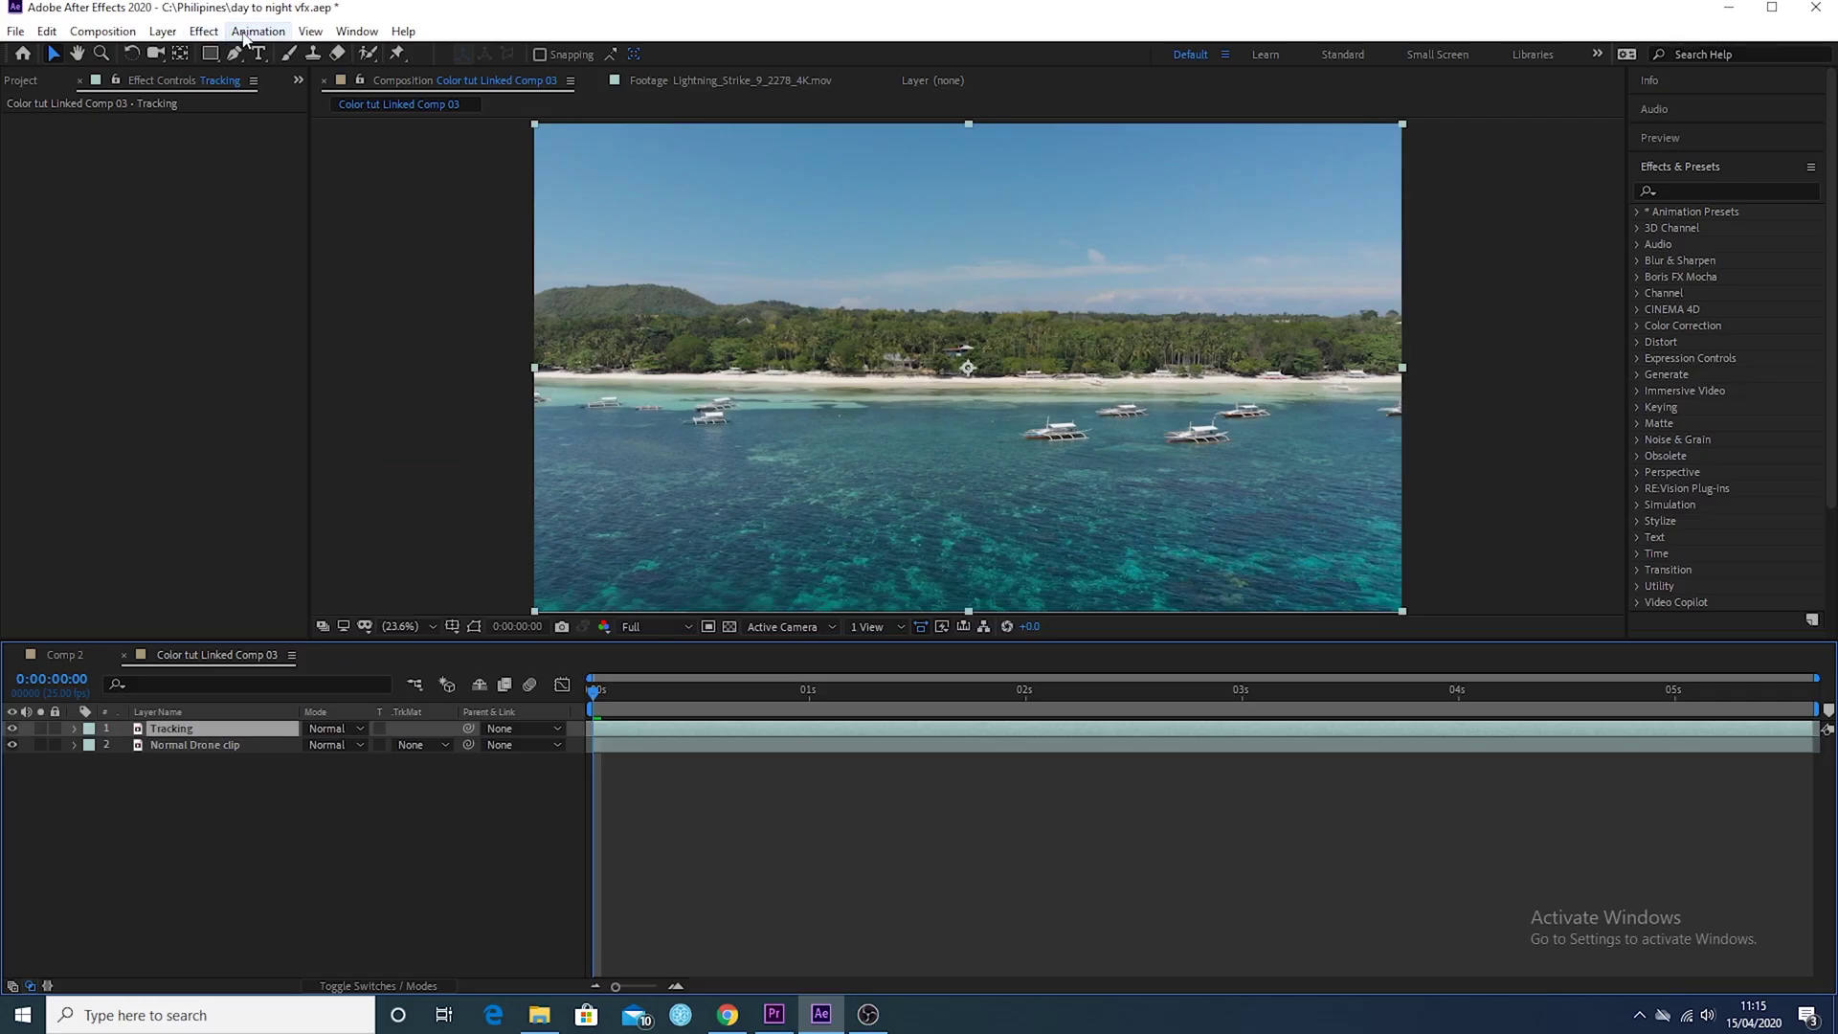
Run Track Camera on the Tracking layer and set the track point size to 1252%
left_click(215, 33)
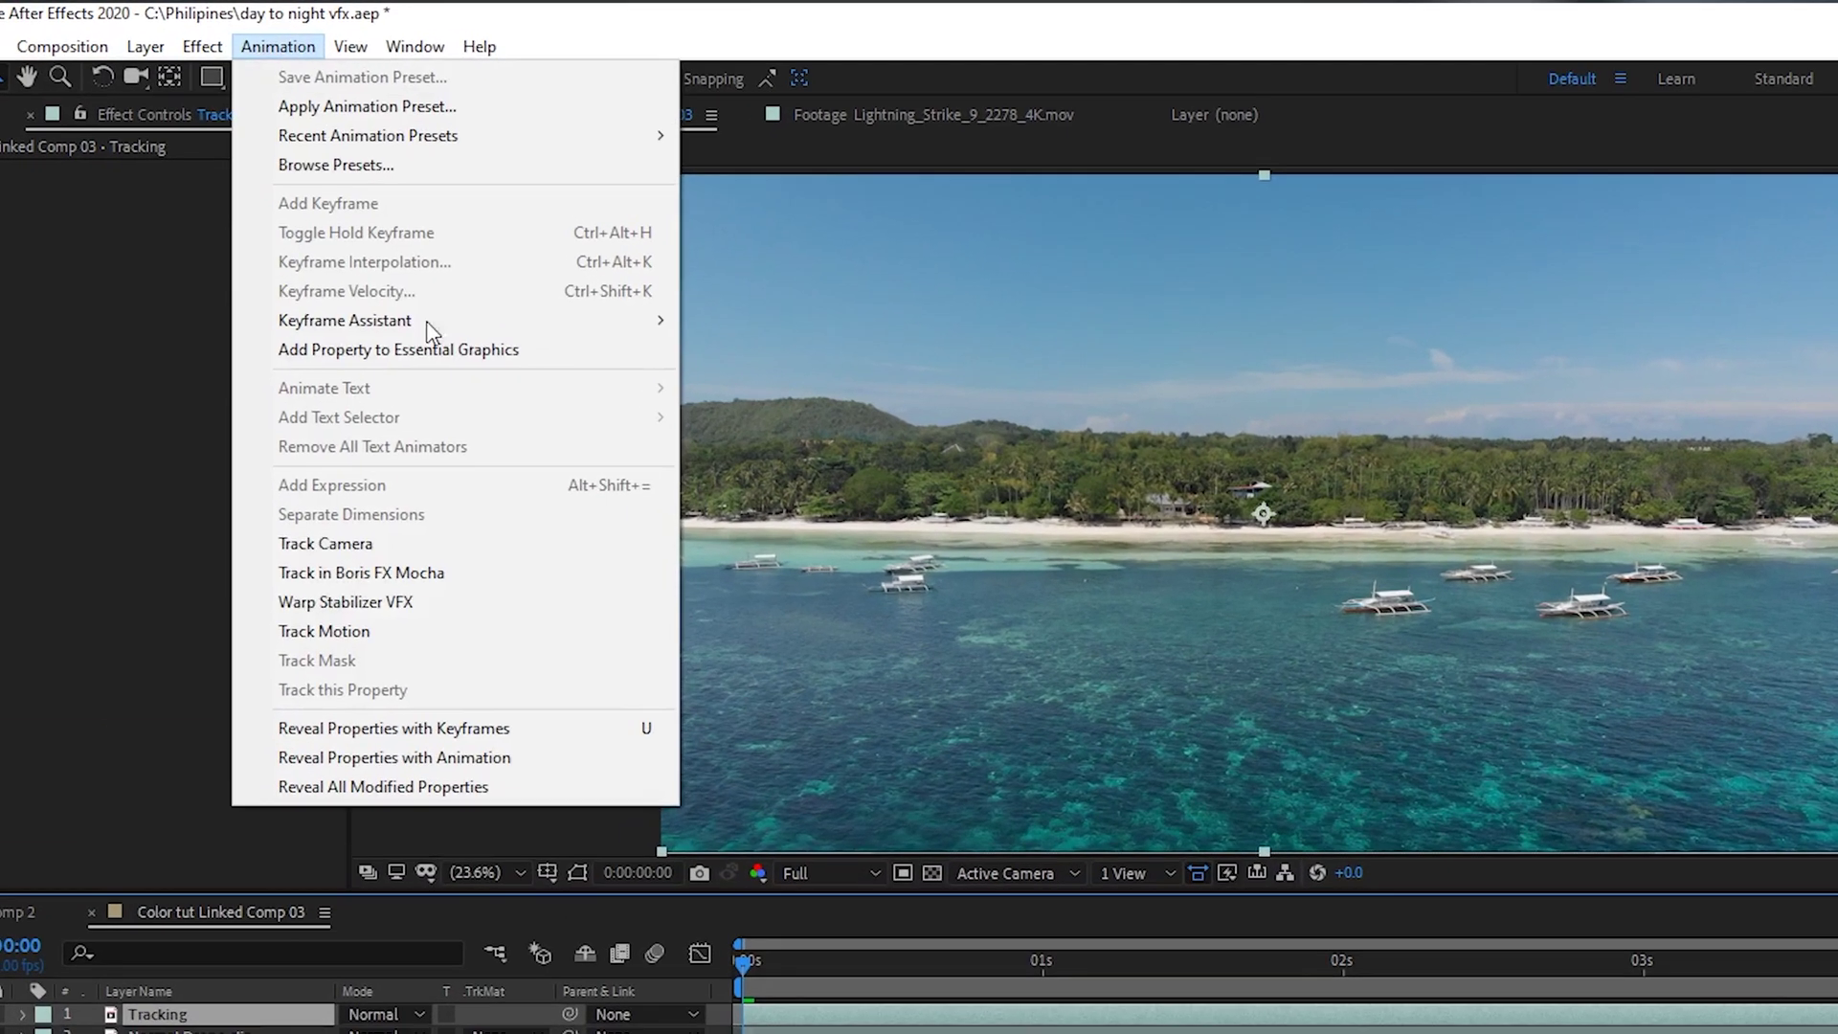
left_click(448, 618)
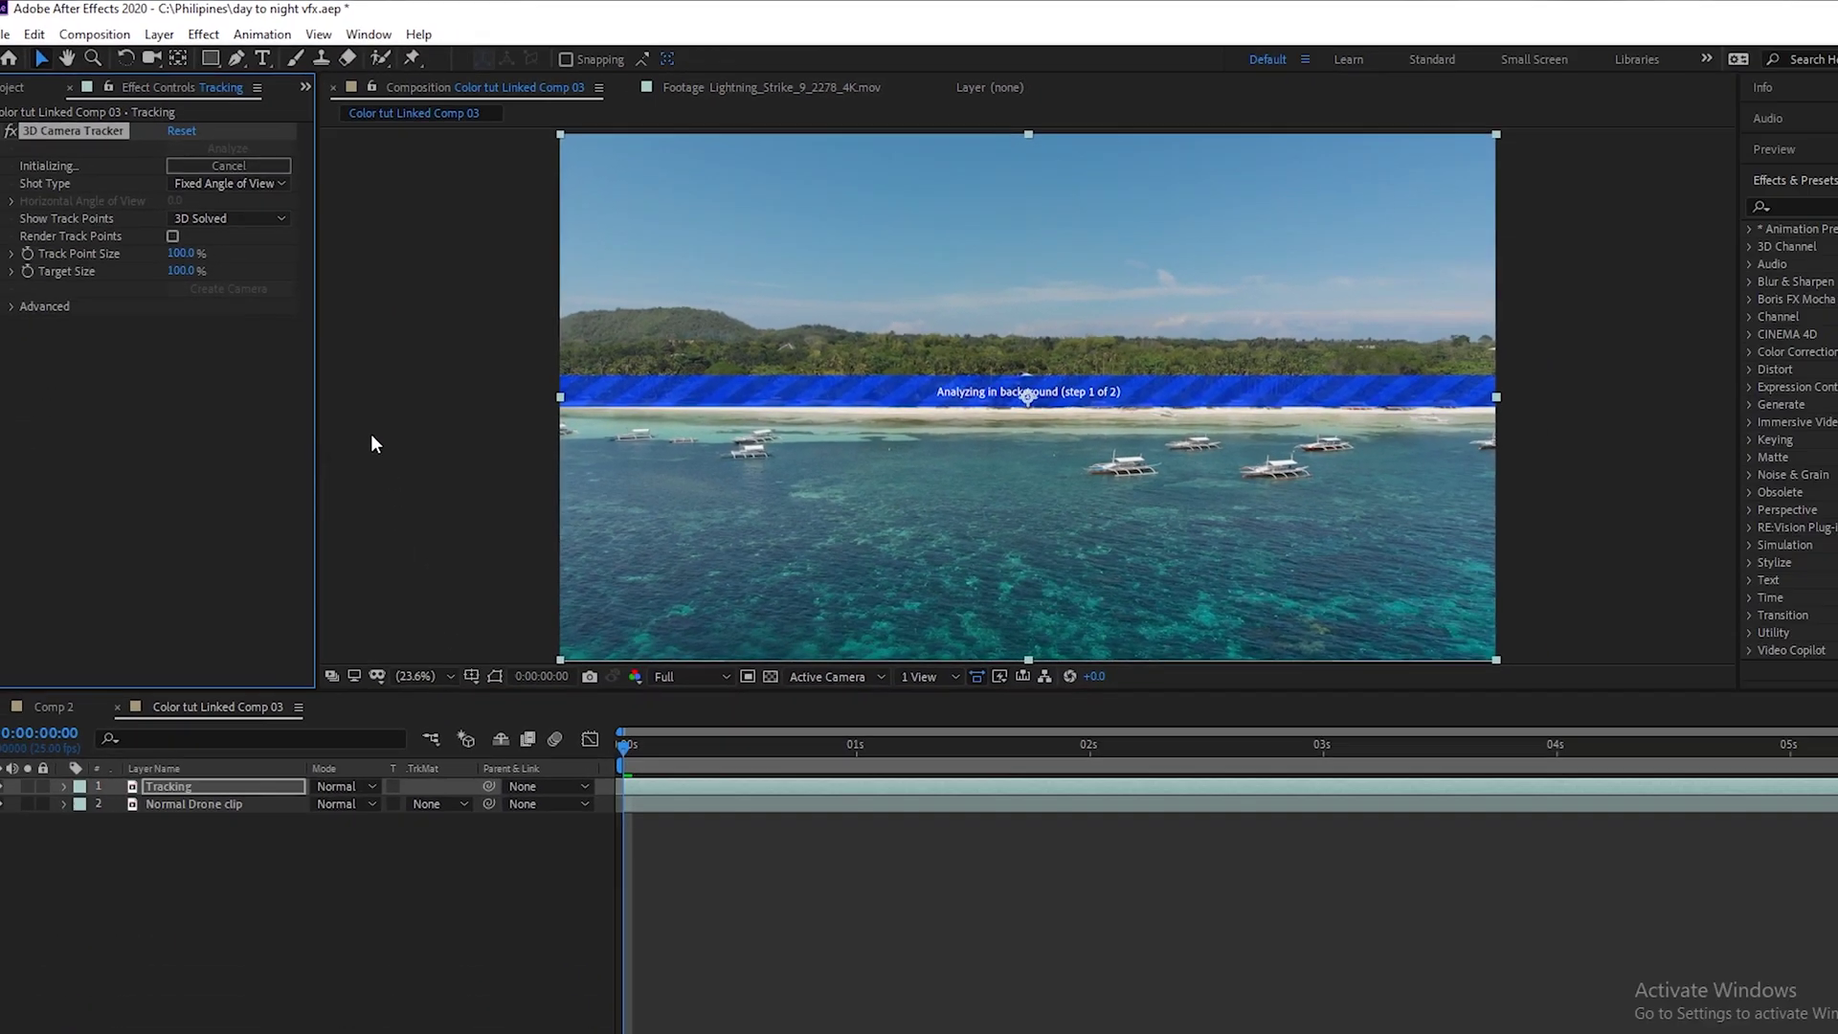
left_click(508, 974)
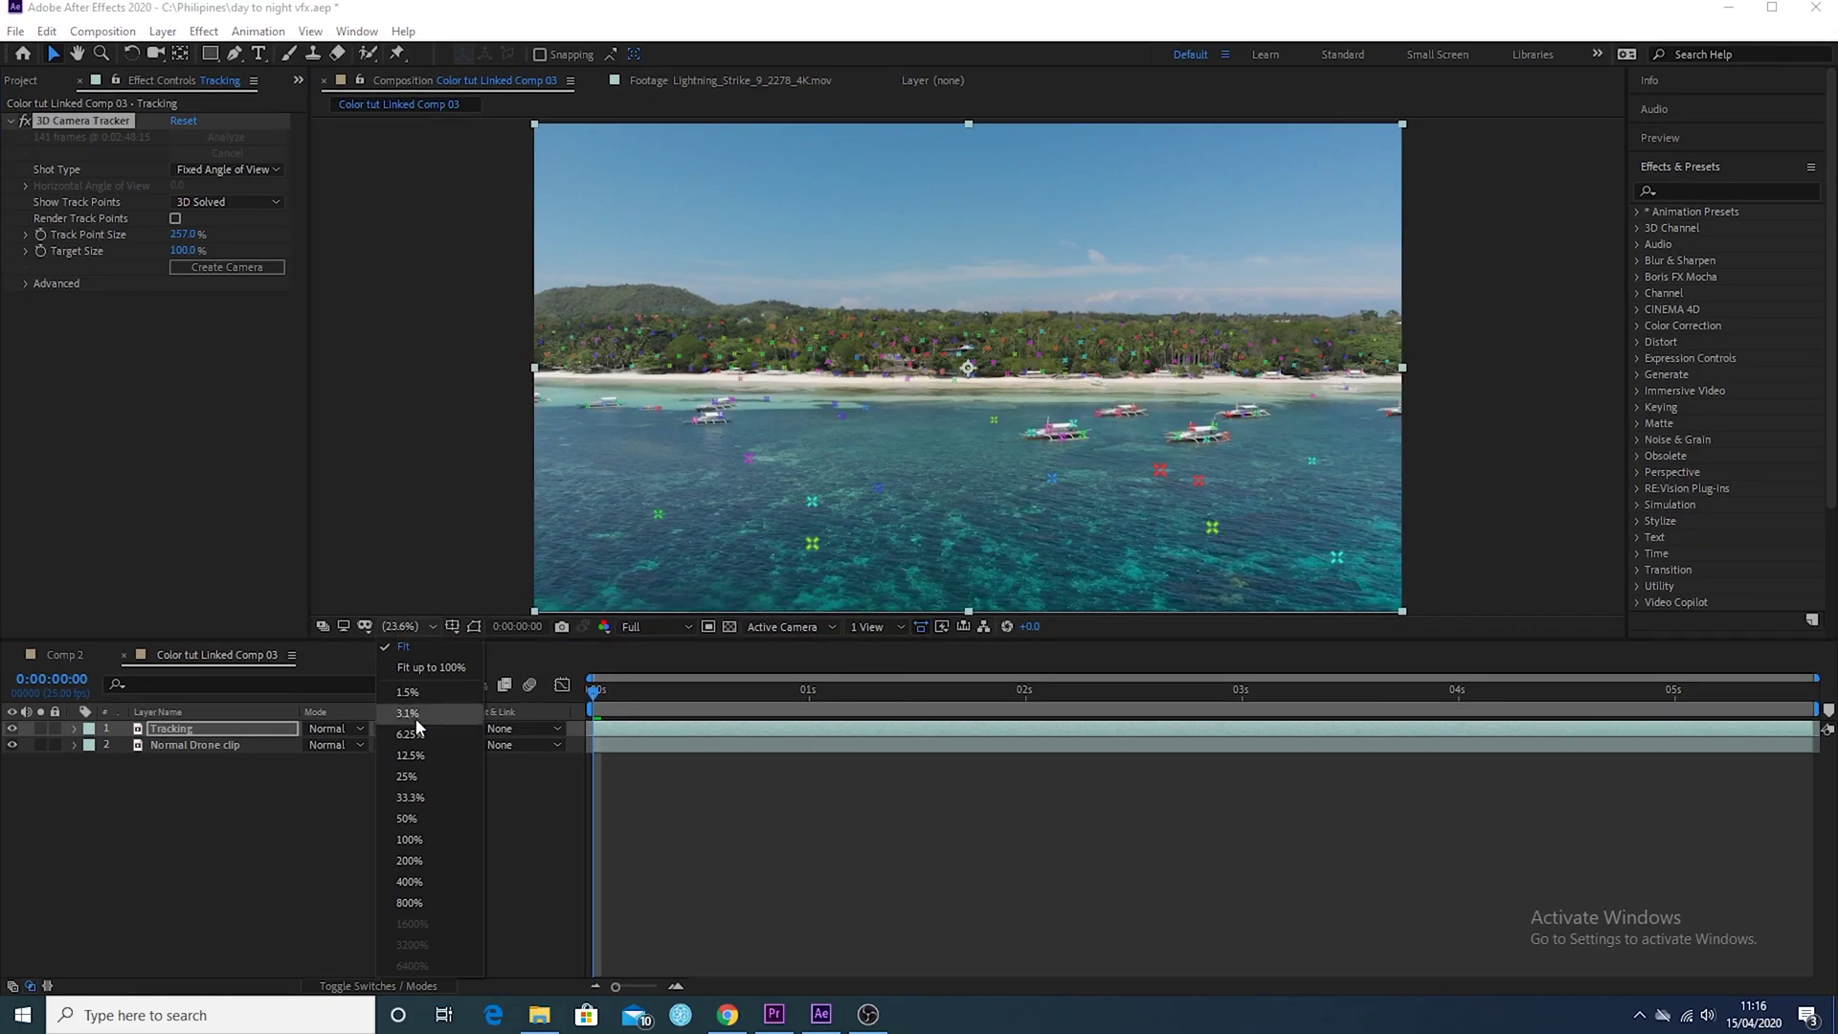
left_click(416, 807)
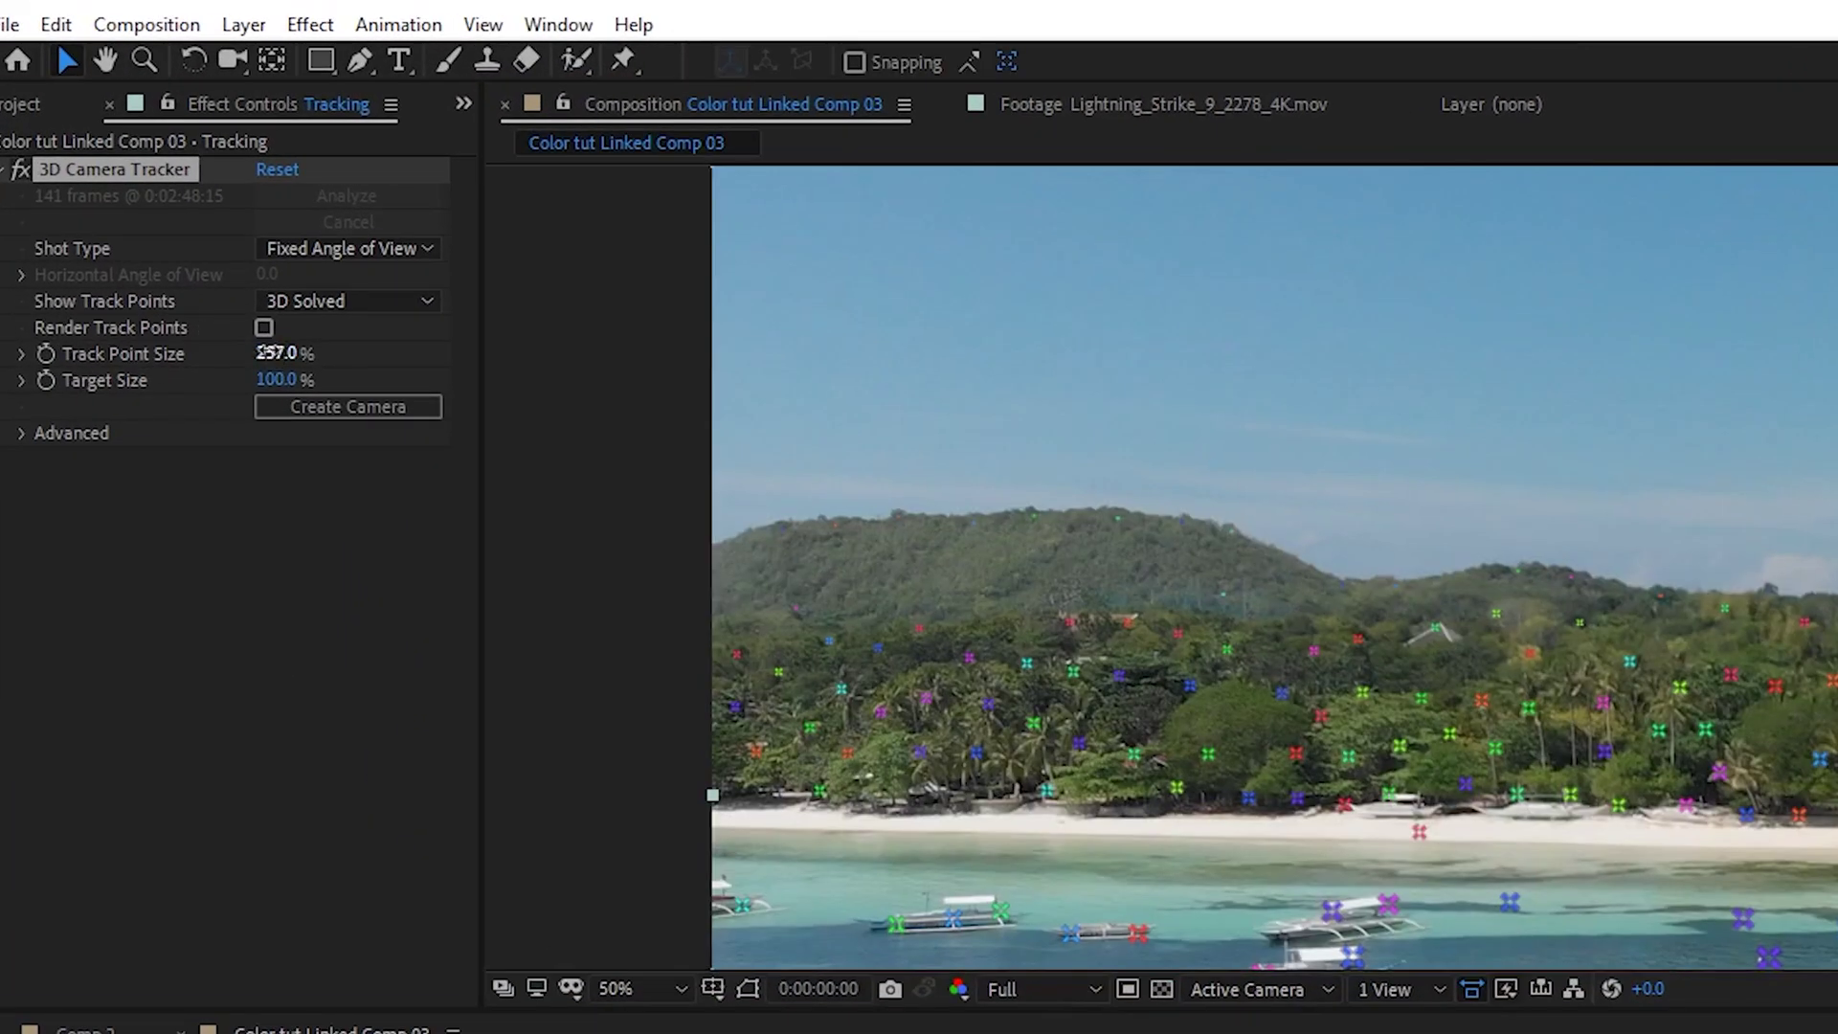
left_click_drag(268, 353, 1837, 426)
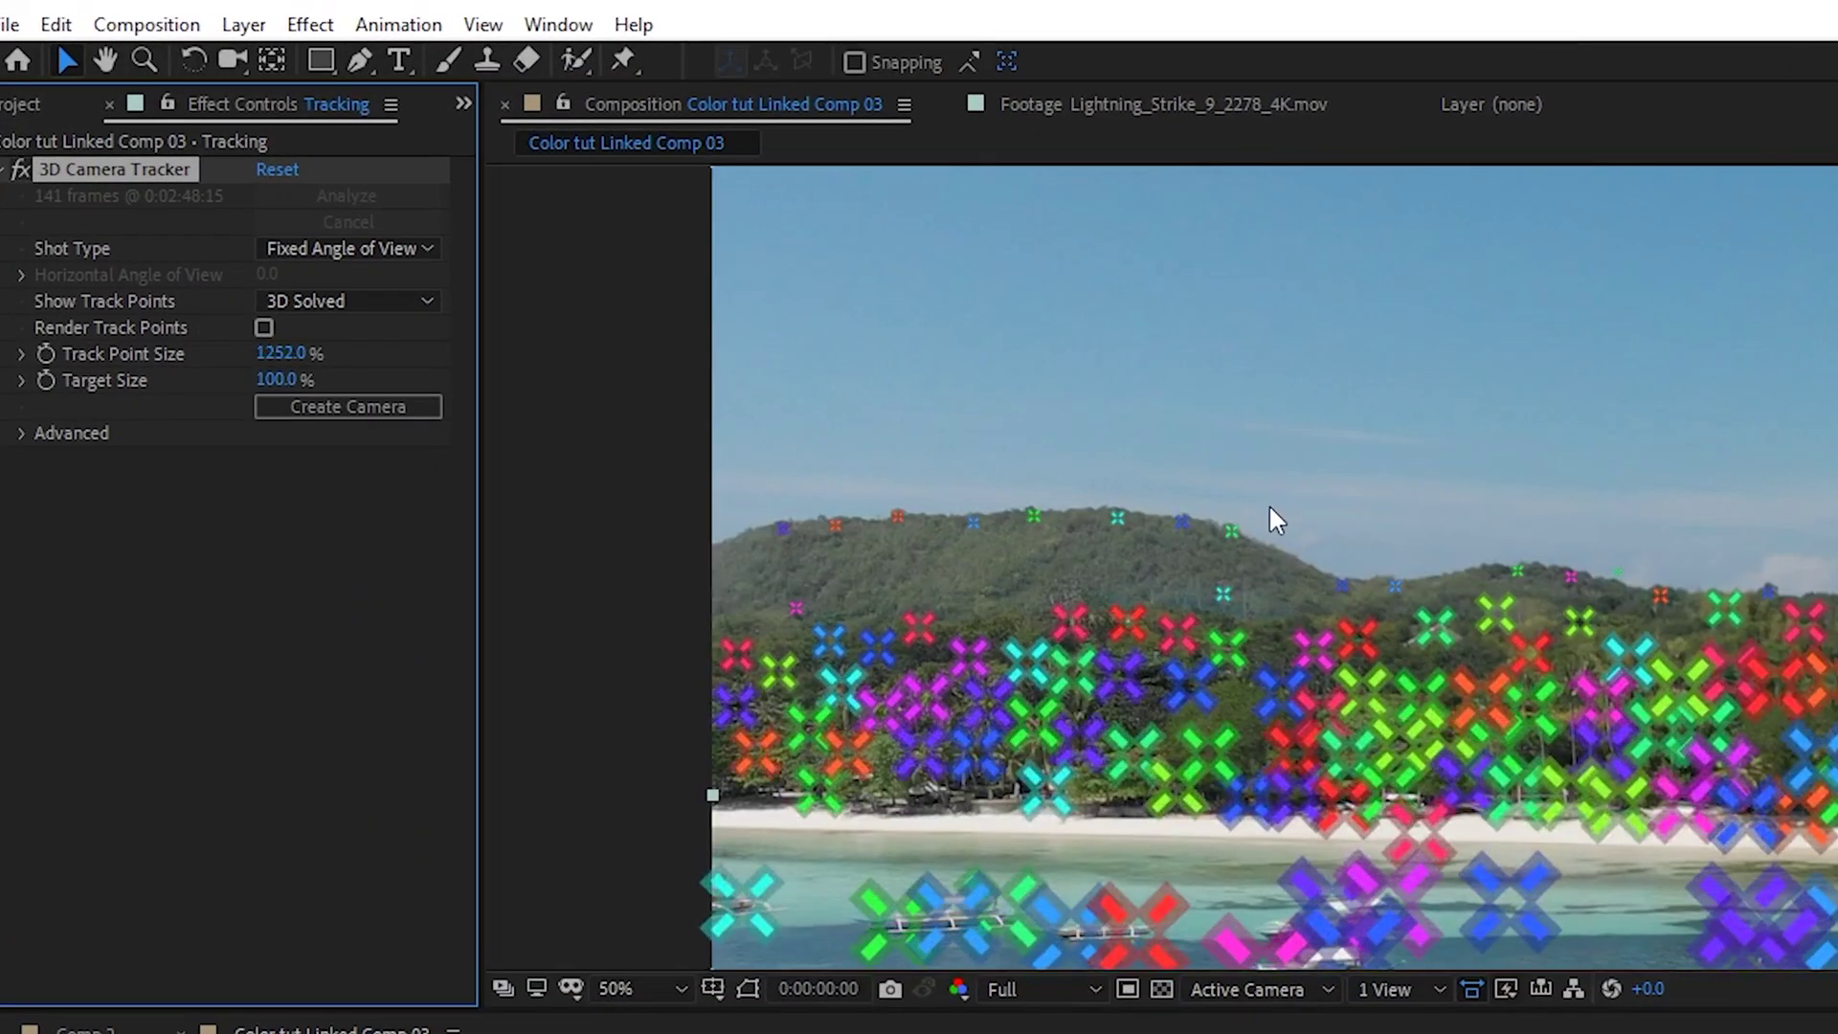
Select the nine track points along the hilltop and create a solid and camera from them
mouse_move(1239, 511)
left_mouse_down()
mouse_move(813, 479)
mouse_move(756, 514)
mouse_move(762, 551)
mouse_move(1184, 574)
mouse_move(1217, 611)
left_mouse_up()
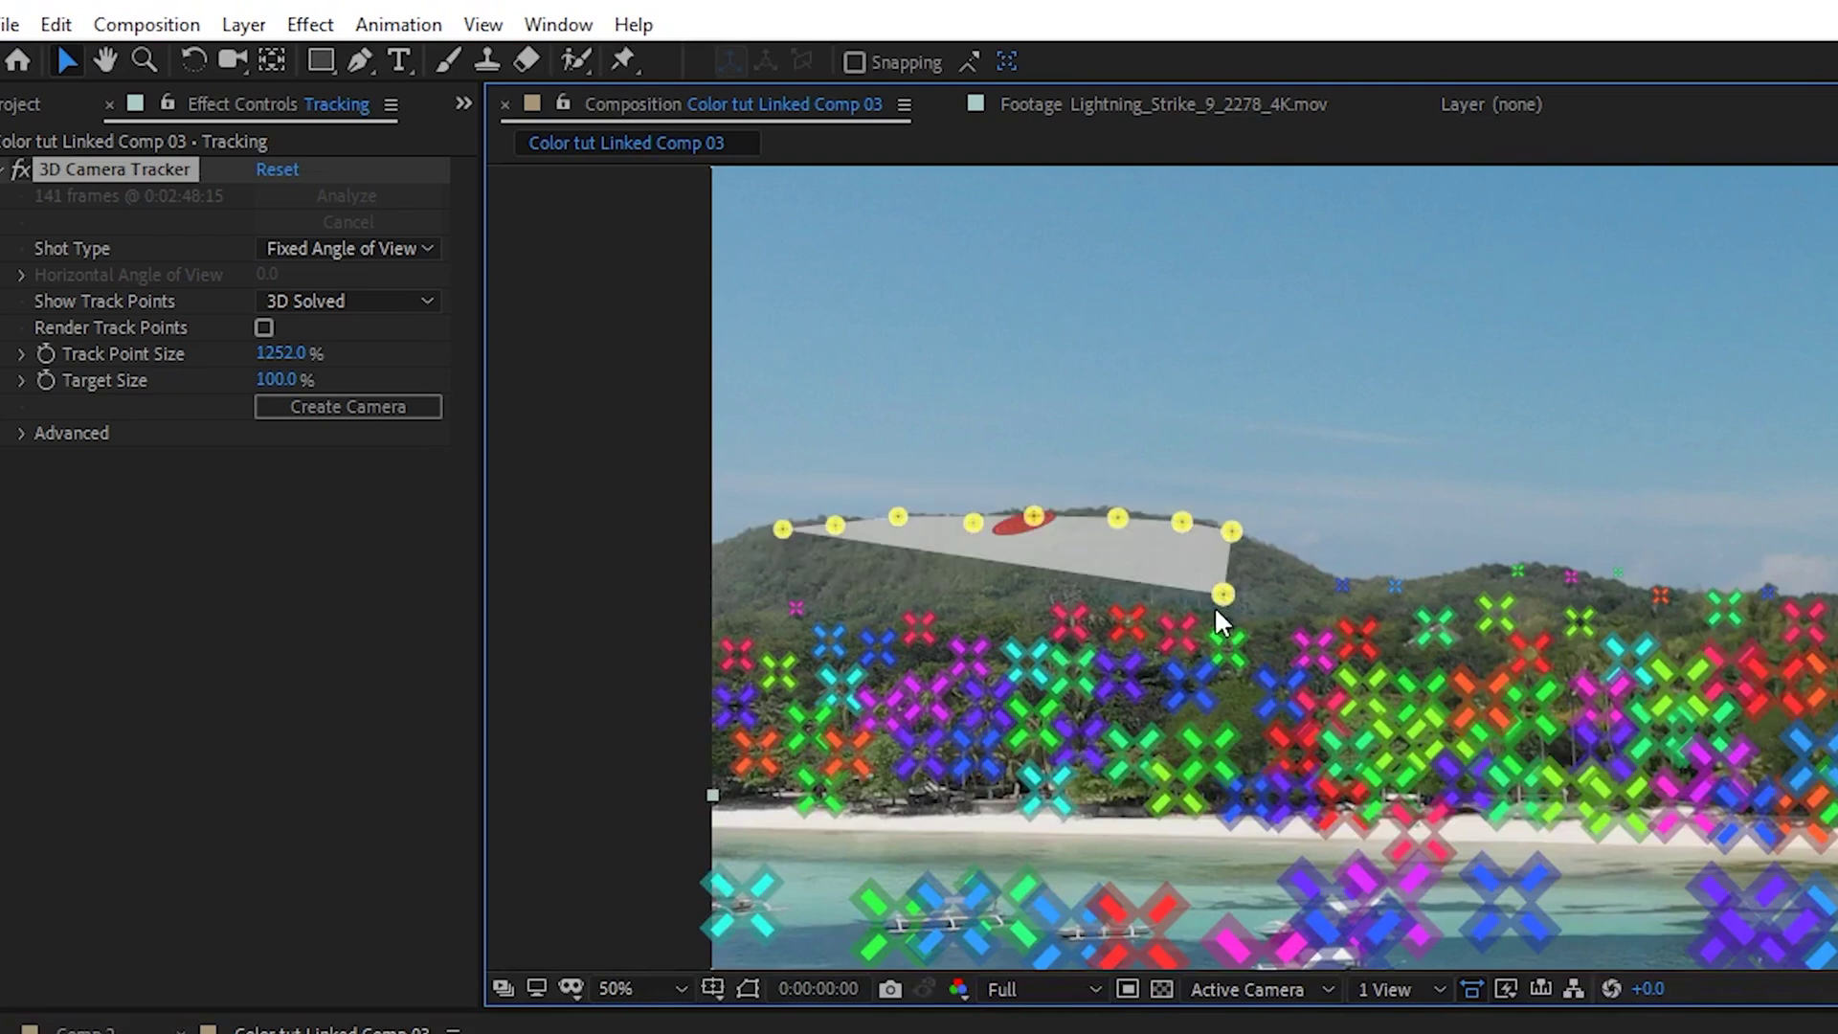
right_click(1190, 560)
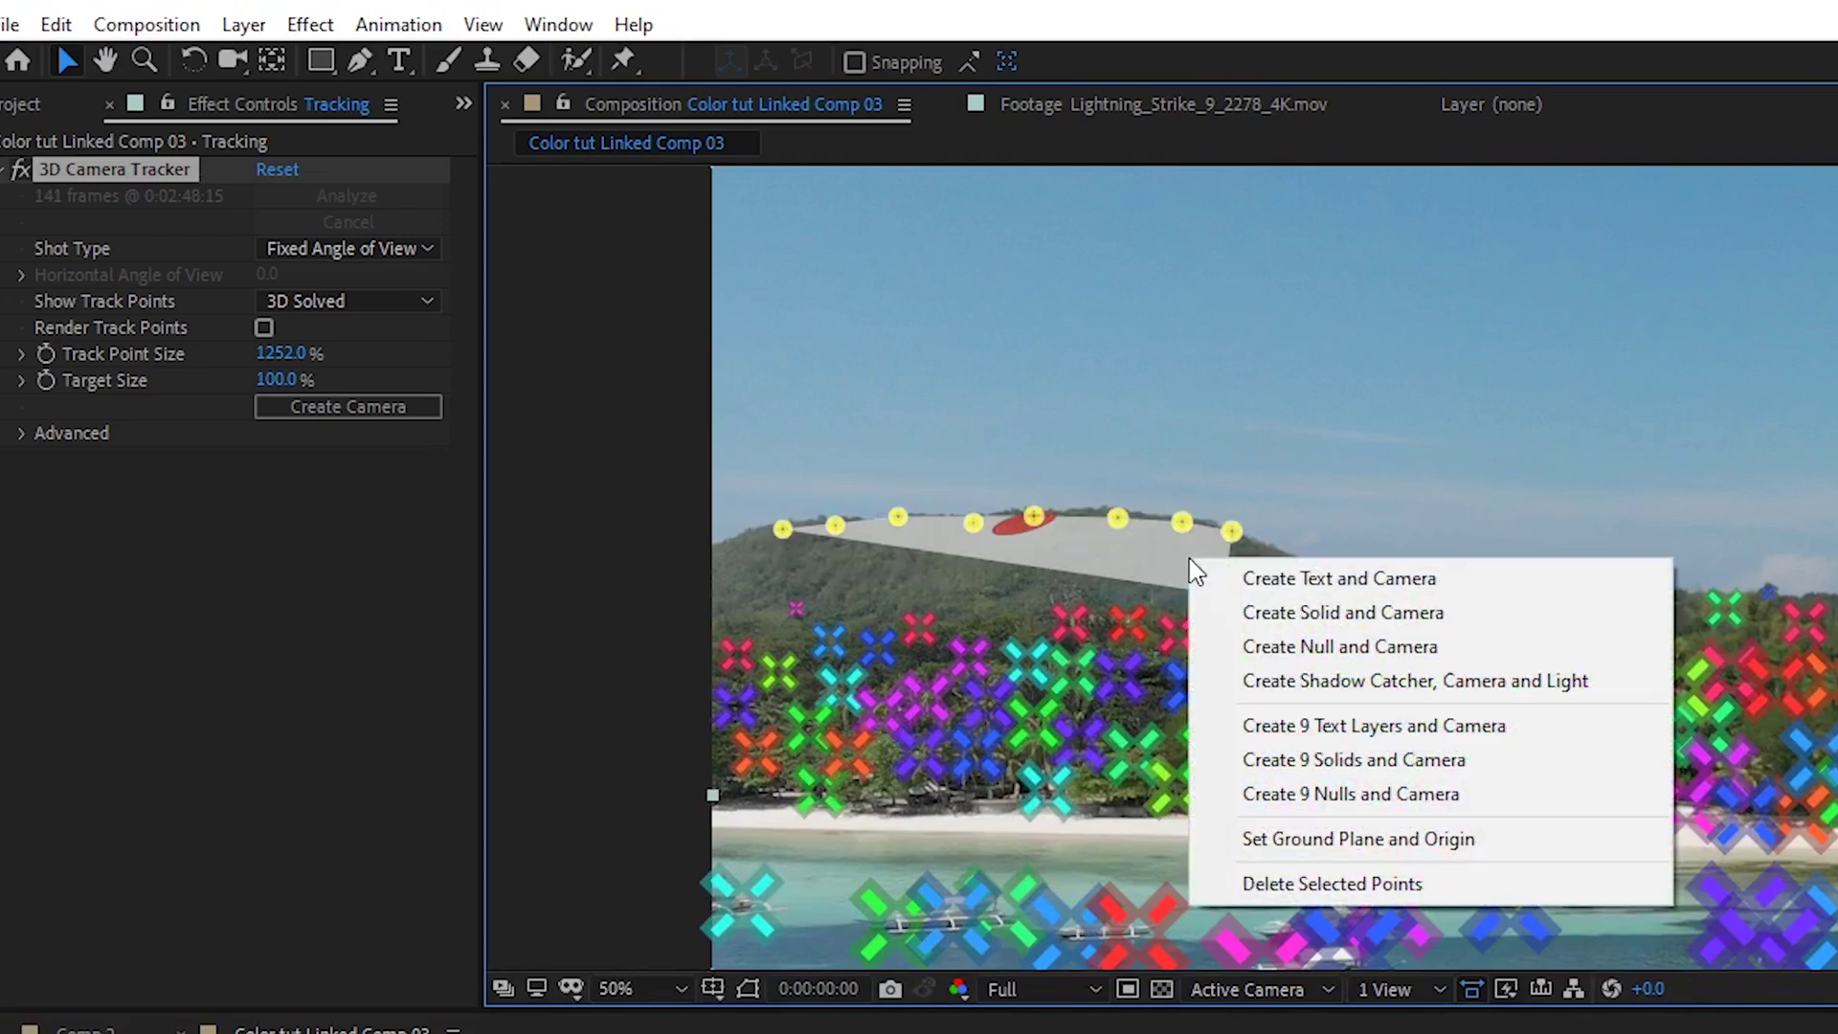
left_click(1266, 616)
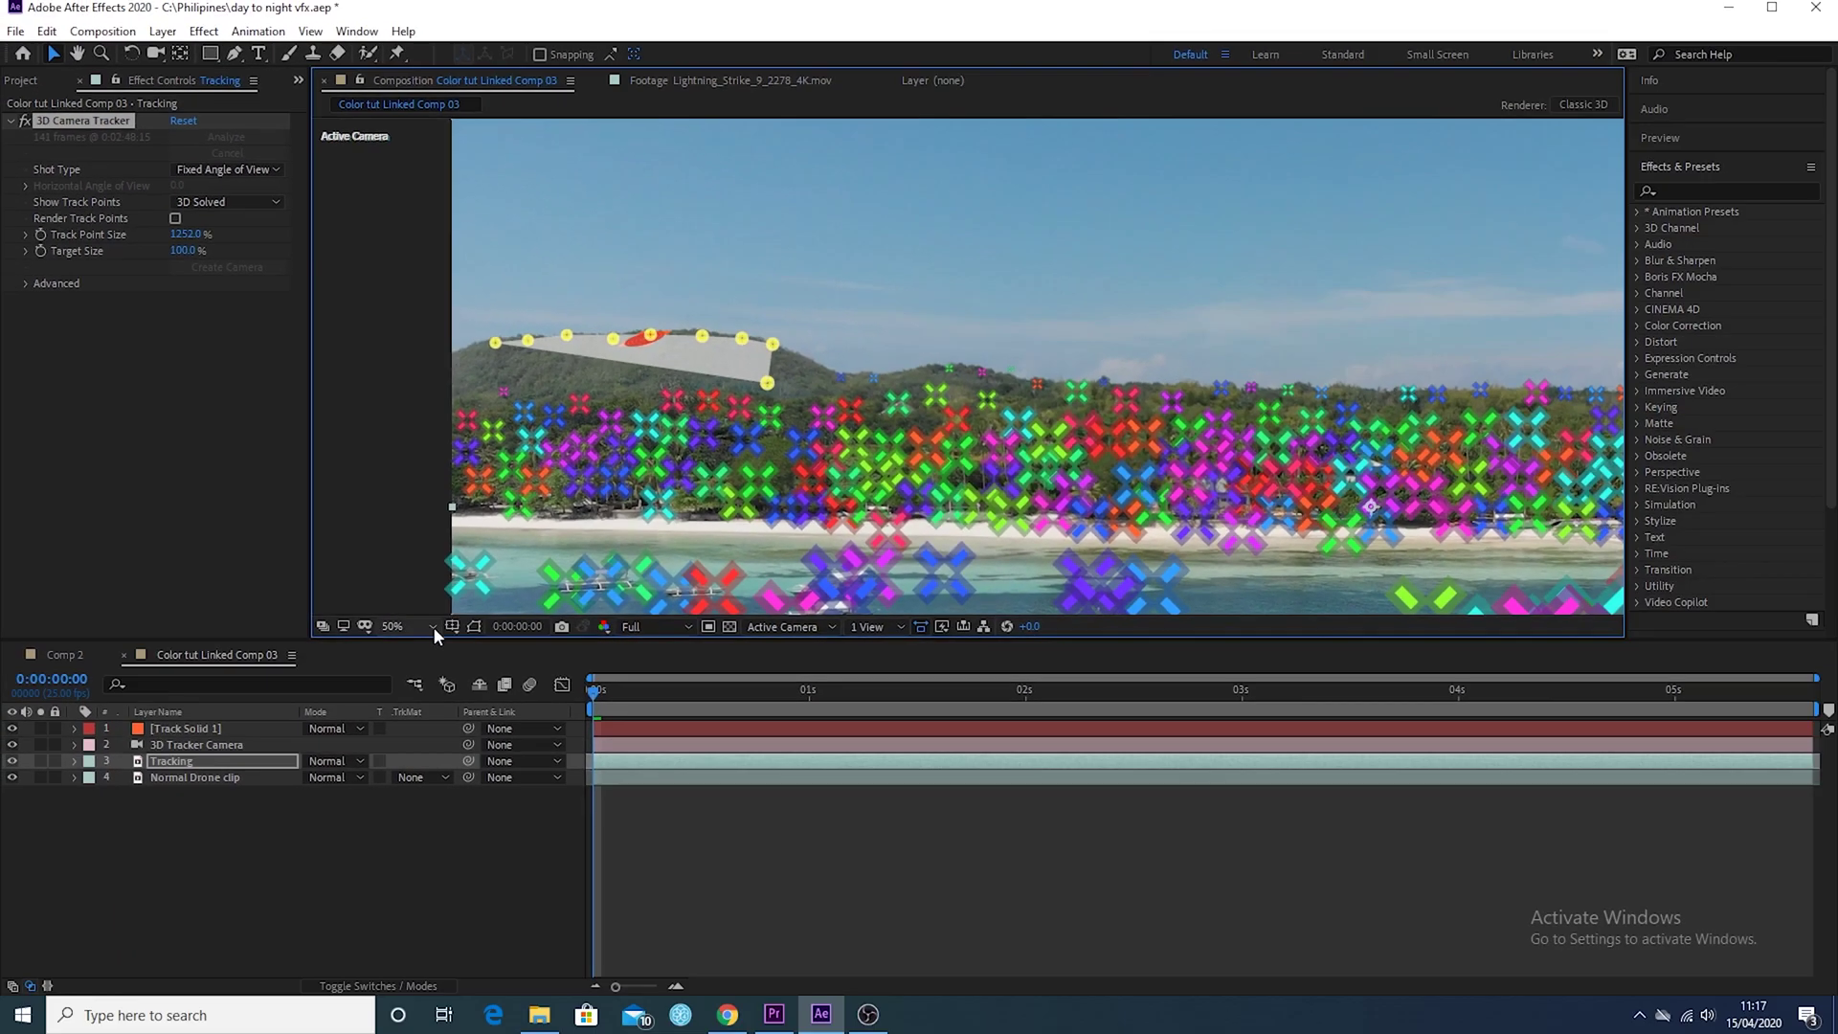
left_click(434, 628)
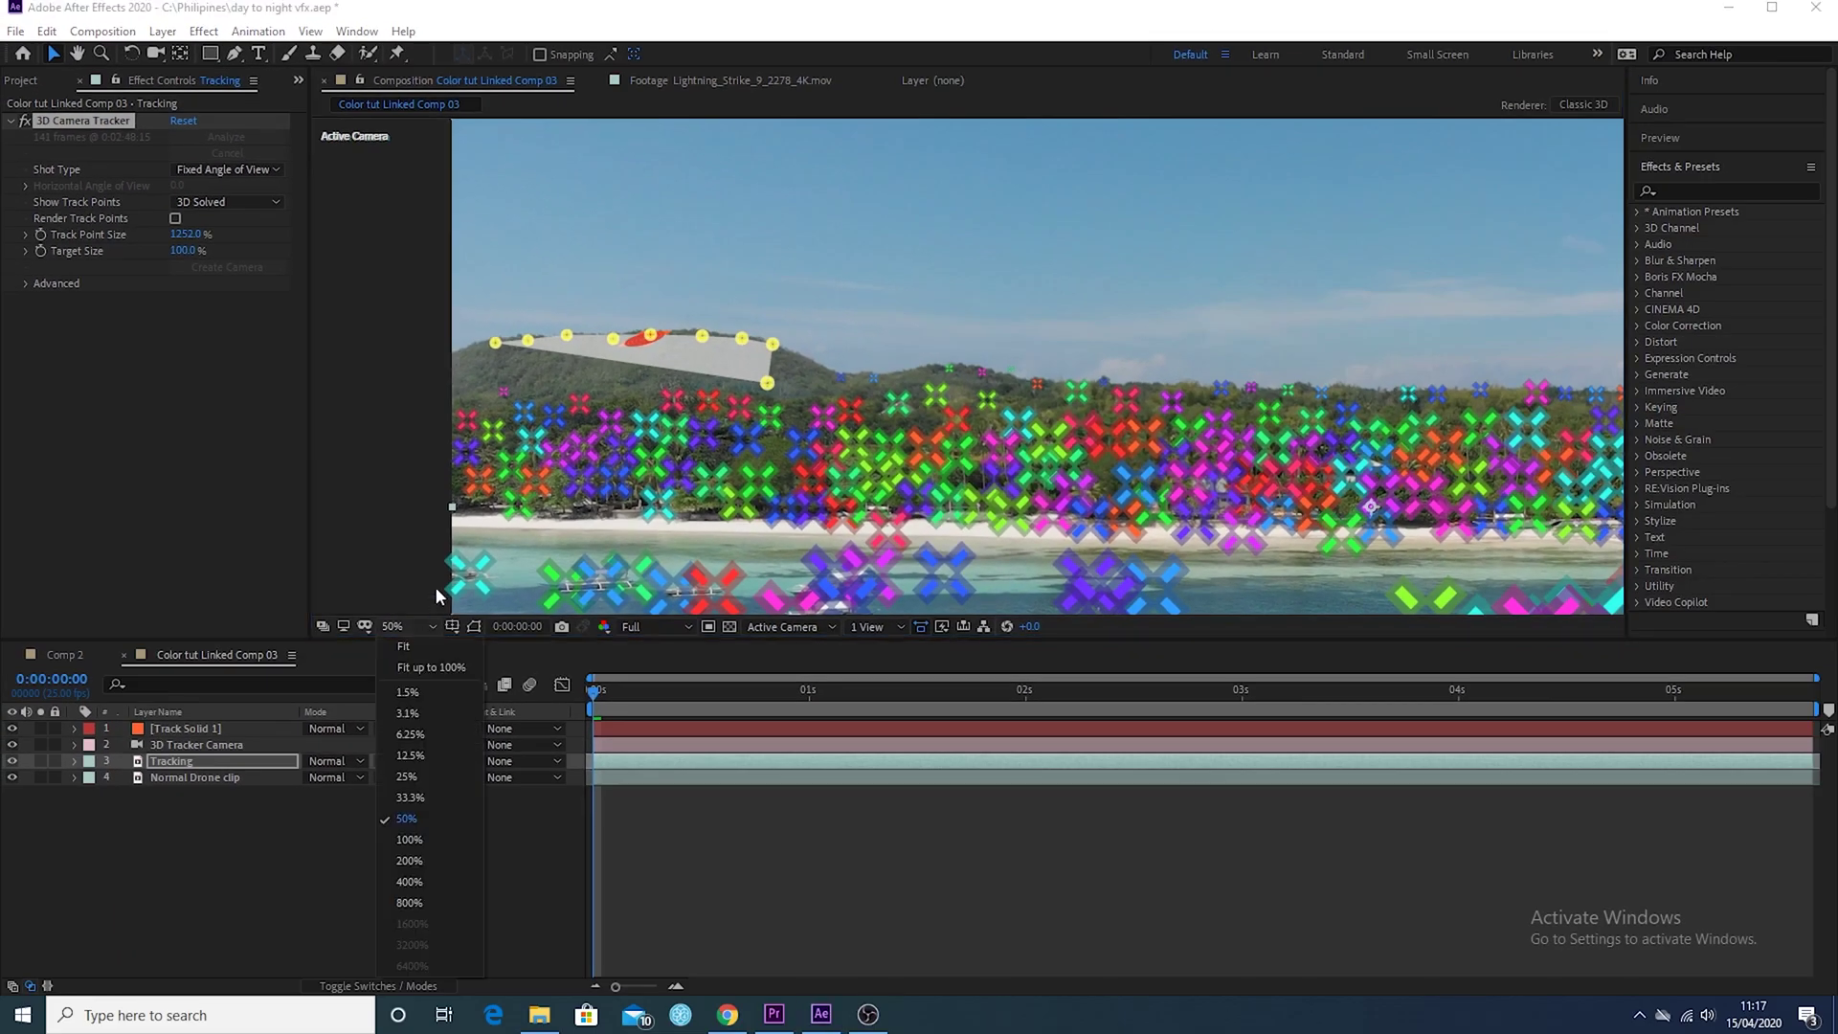
left_click(428, 642)
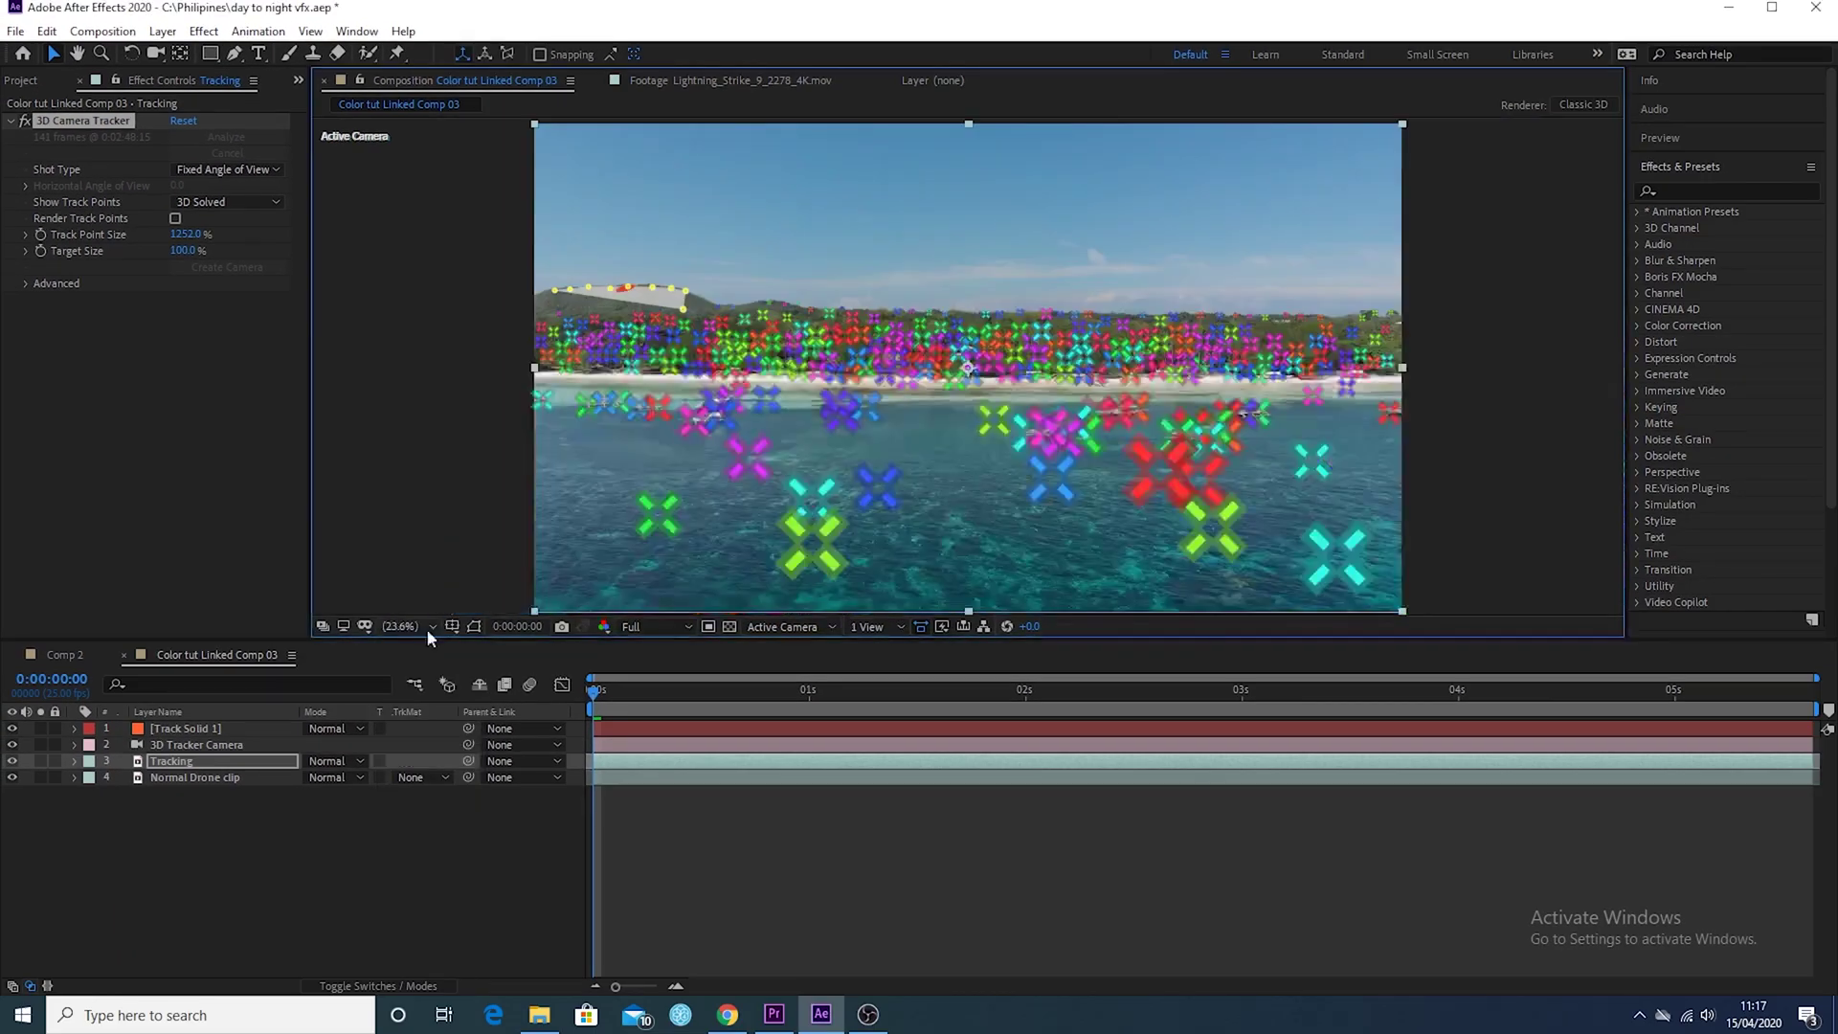
Play back and scrub the composition, checking up close how the track solid follows the hilltop
left_click(199, 731)
left_click(367, 873)
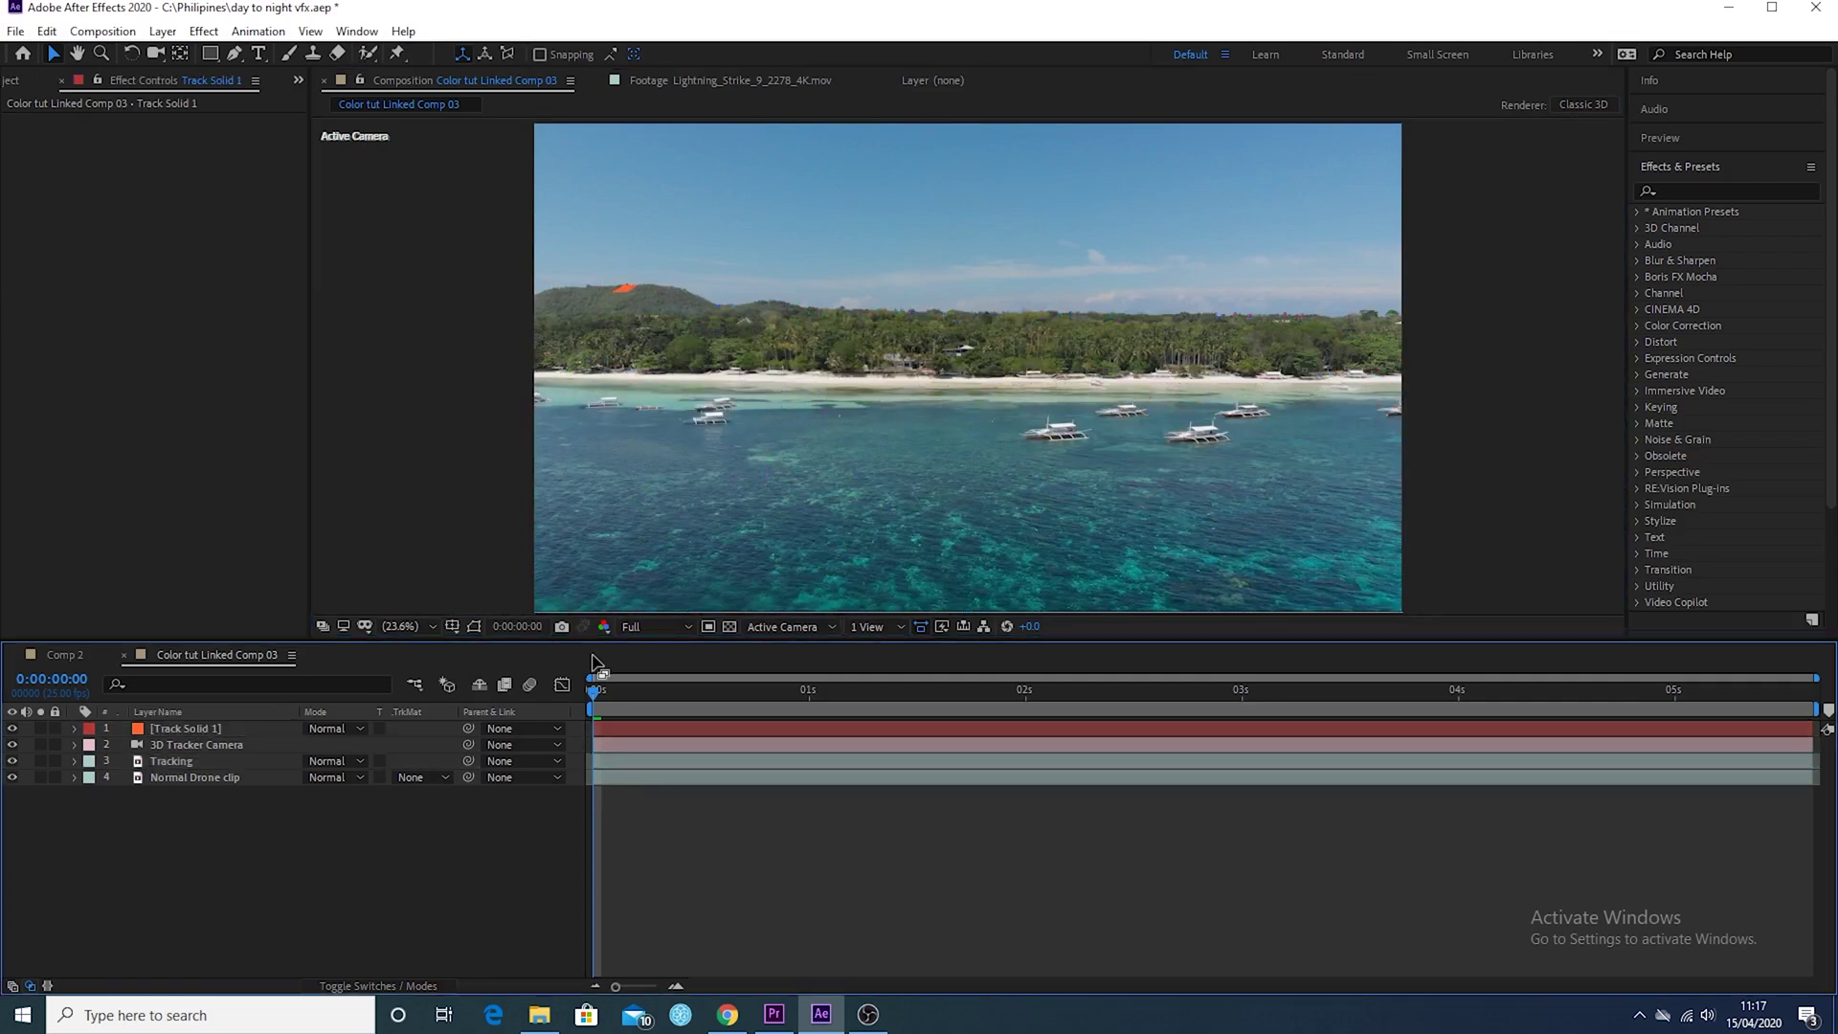
key("space")
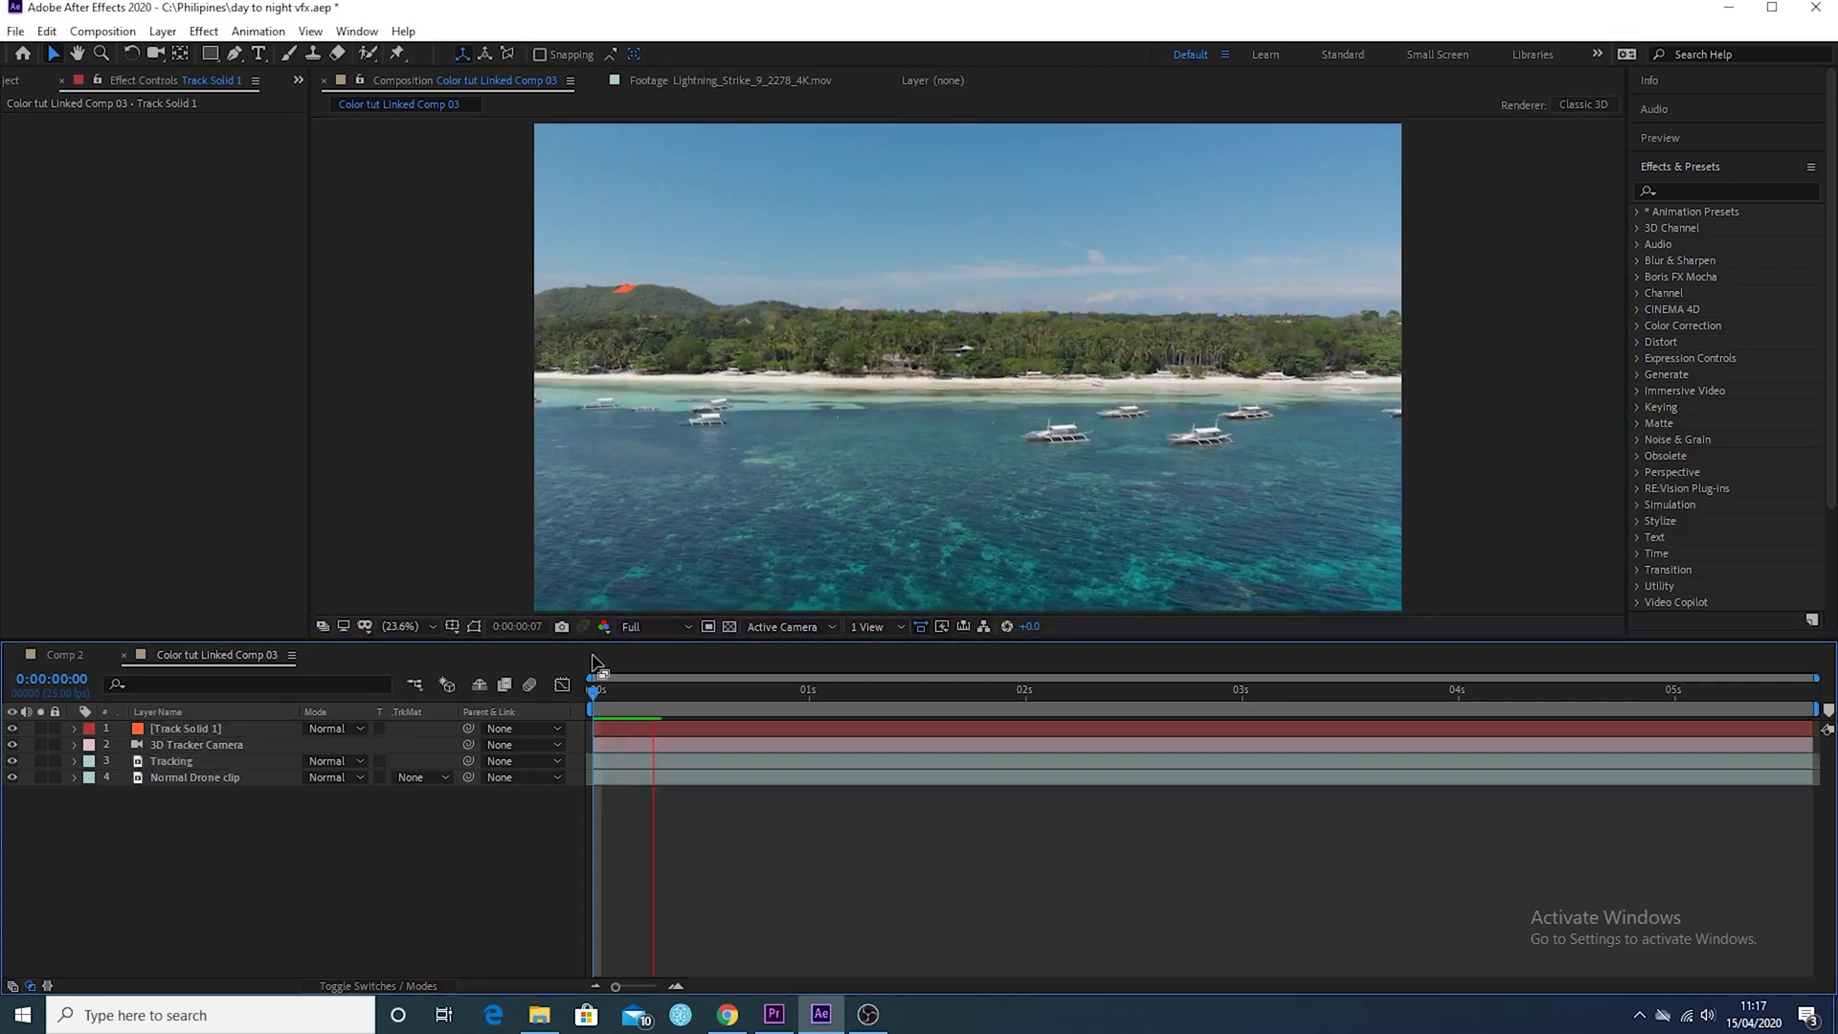
key("space")
left_click(414, 628)
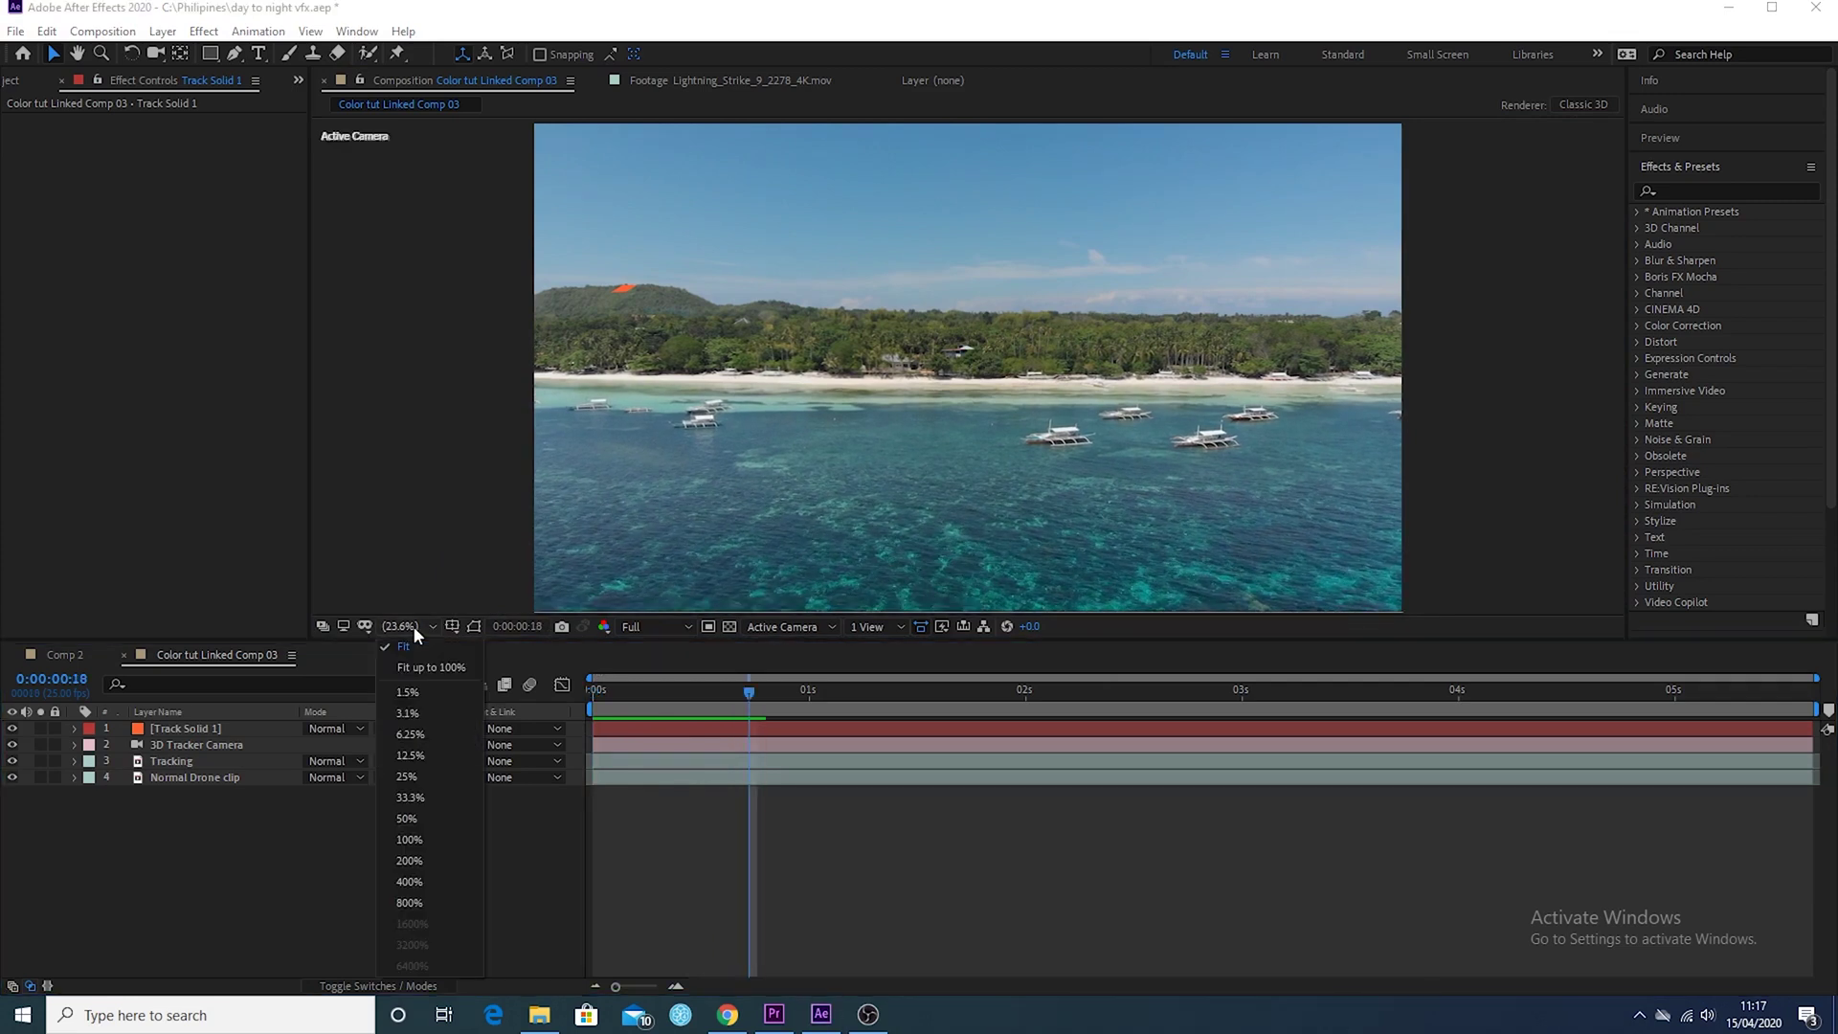
left_click(408, 819)
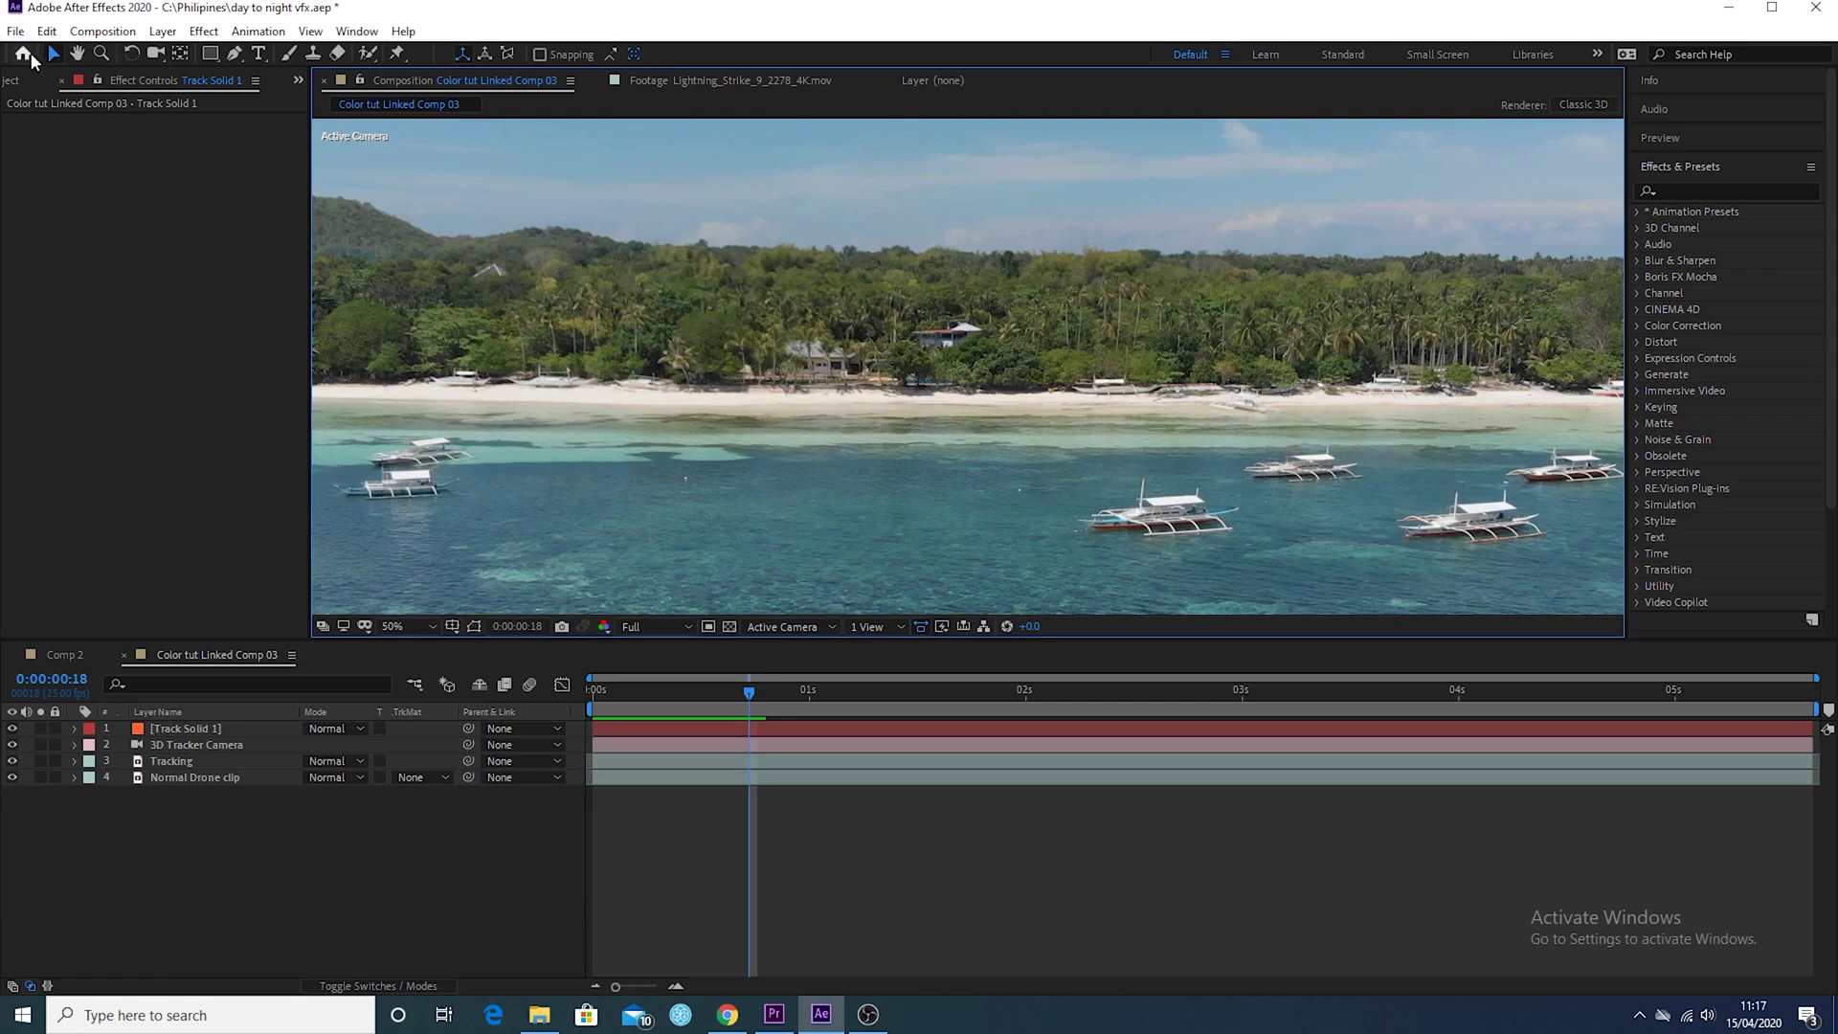
left_click(77, 54)
left_click_drag(519, 230, 848, 308)
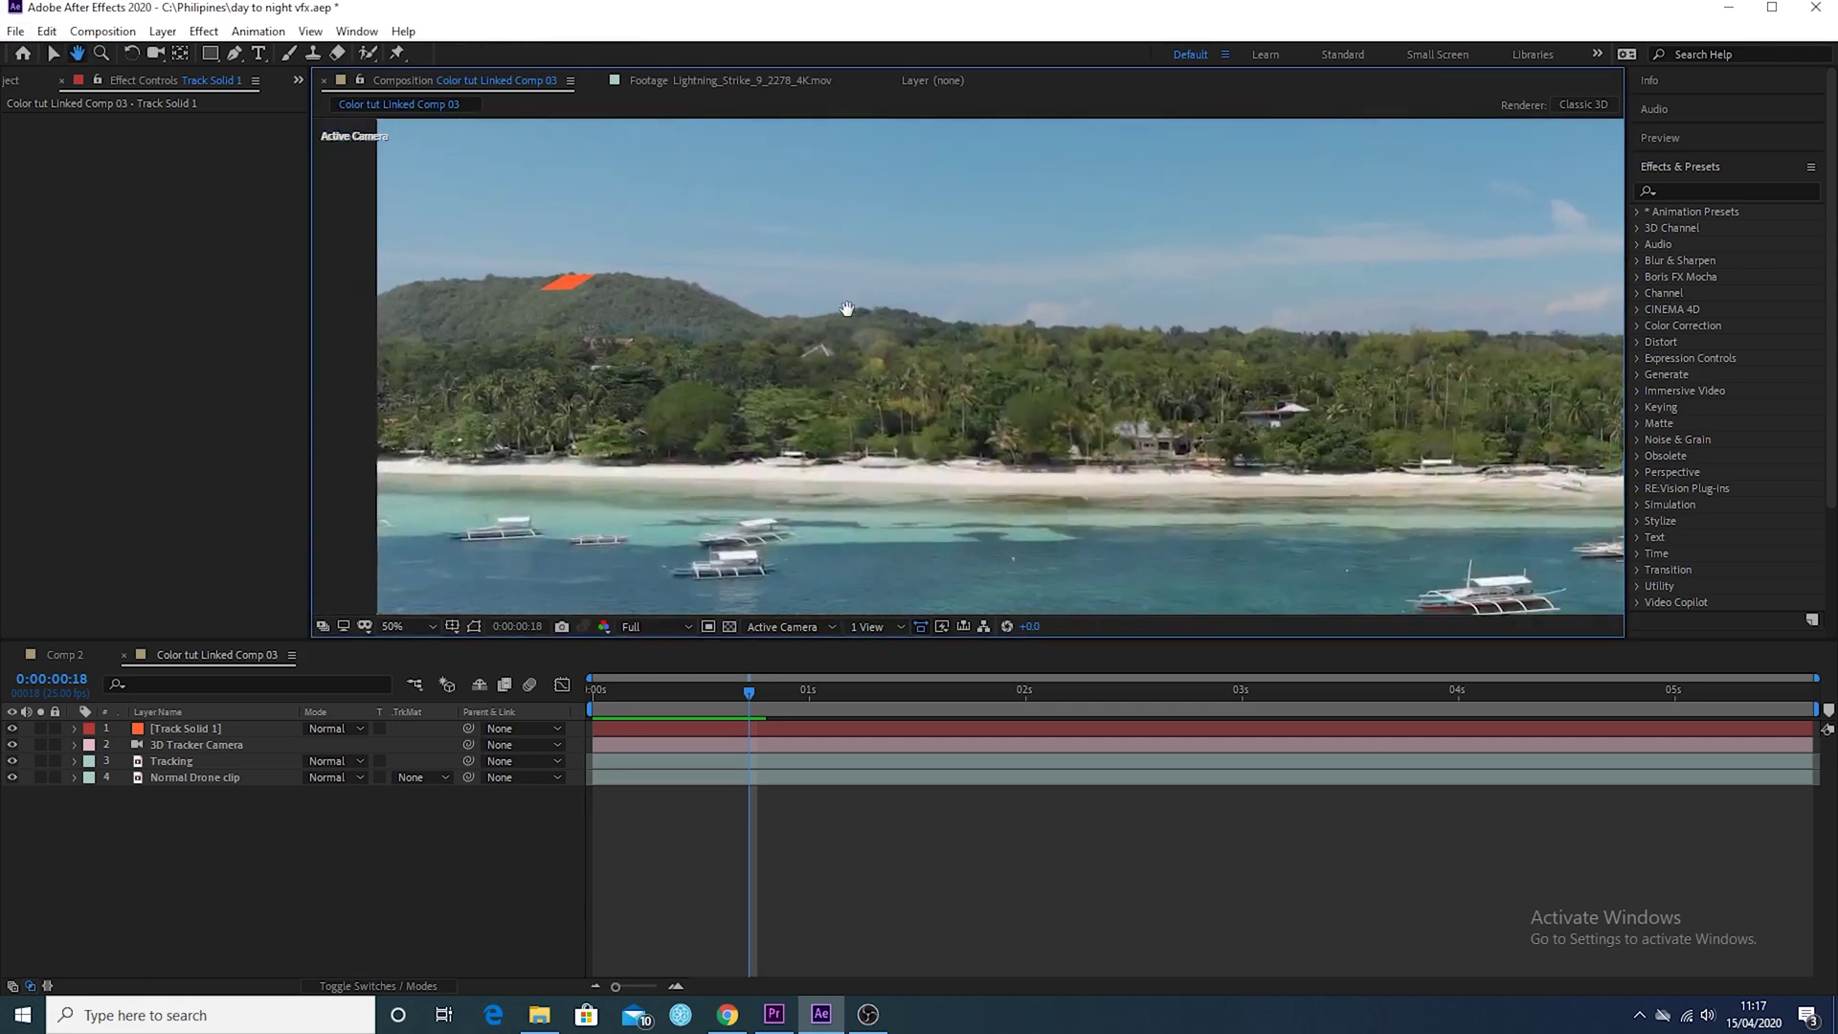
left_click_drag(749, 698, 462, 676)
key("space")
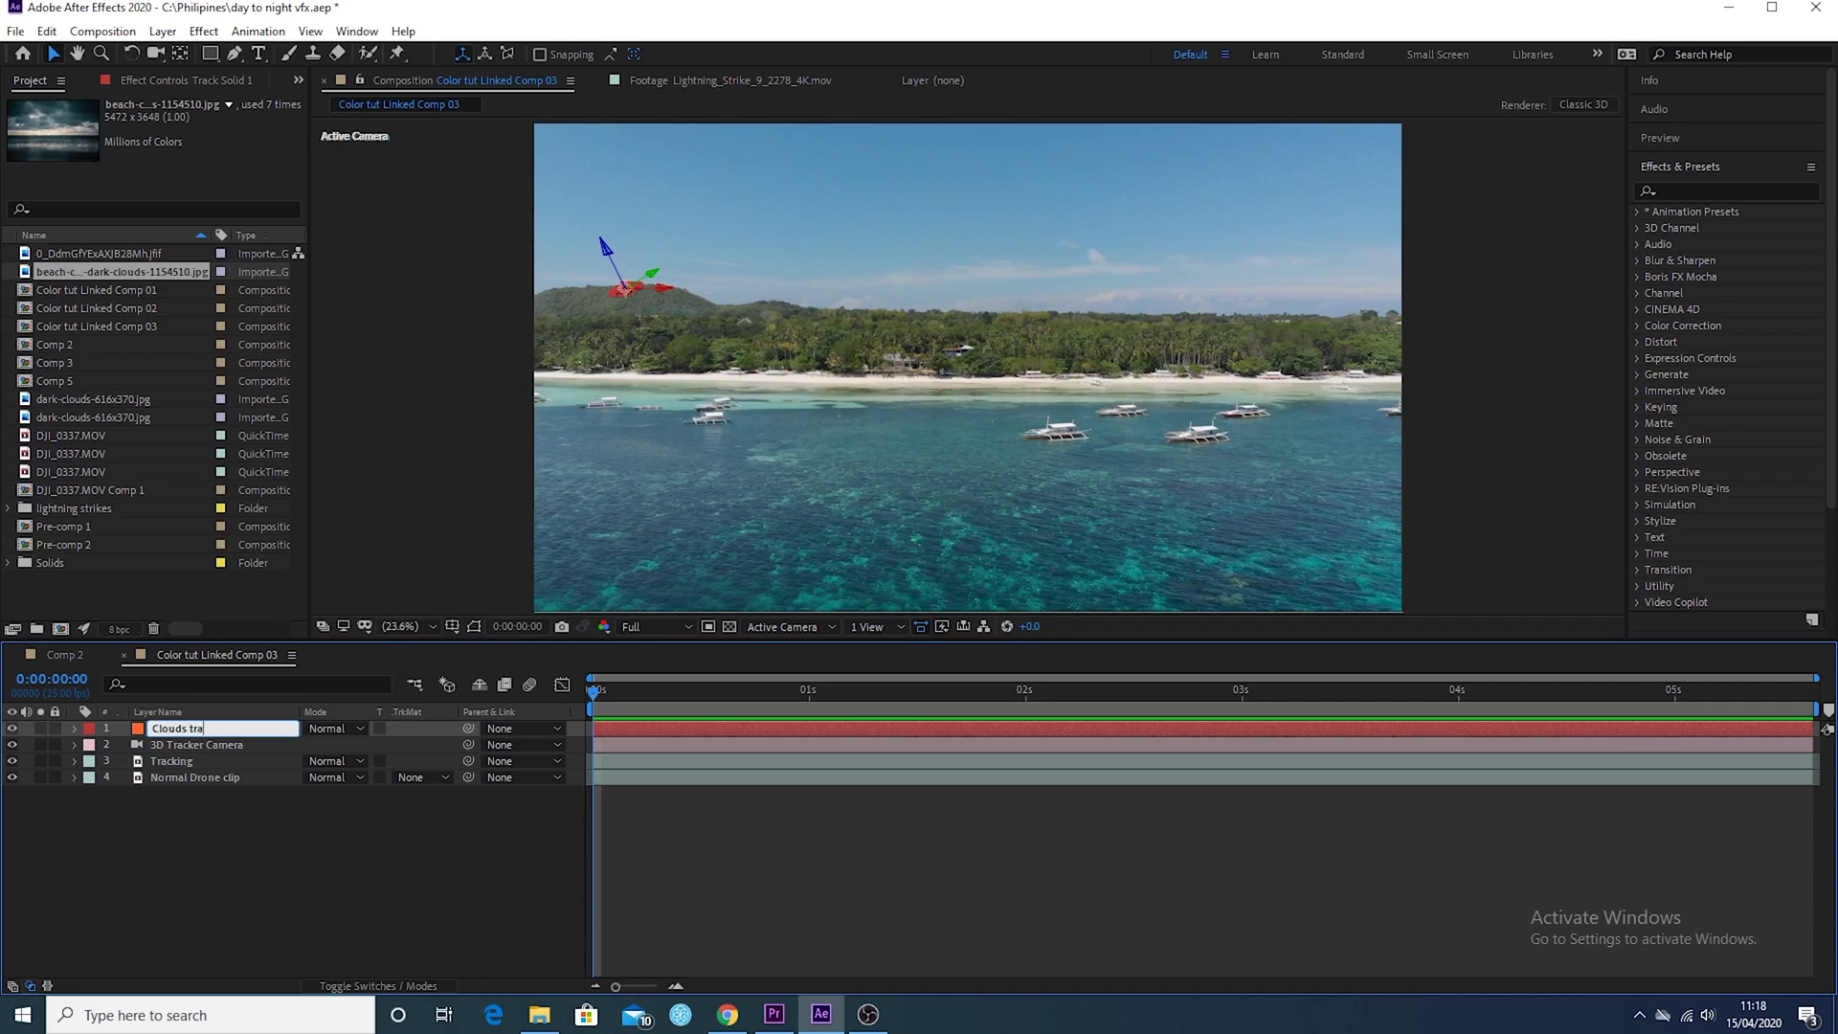
Rename the track solid layer Clouds tracking data and hide it
type("ata")
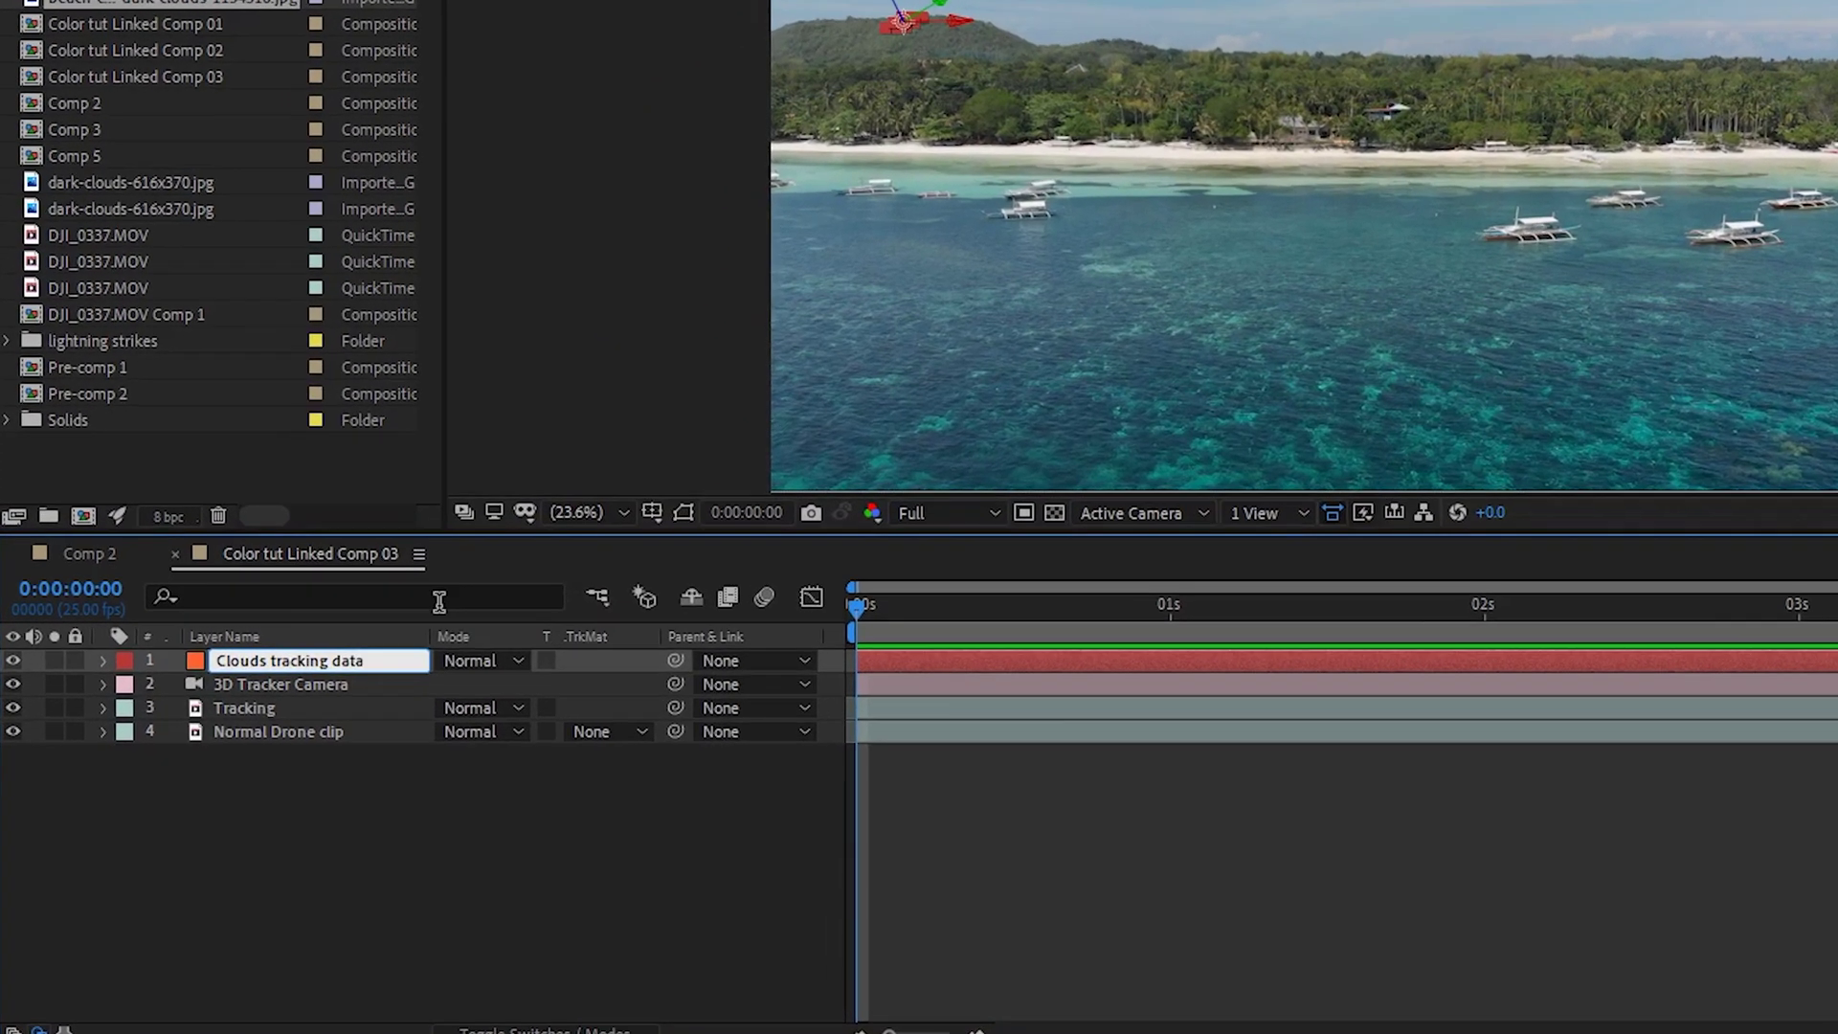
key("Return")
left_click(13, 630)
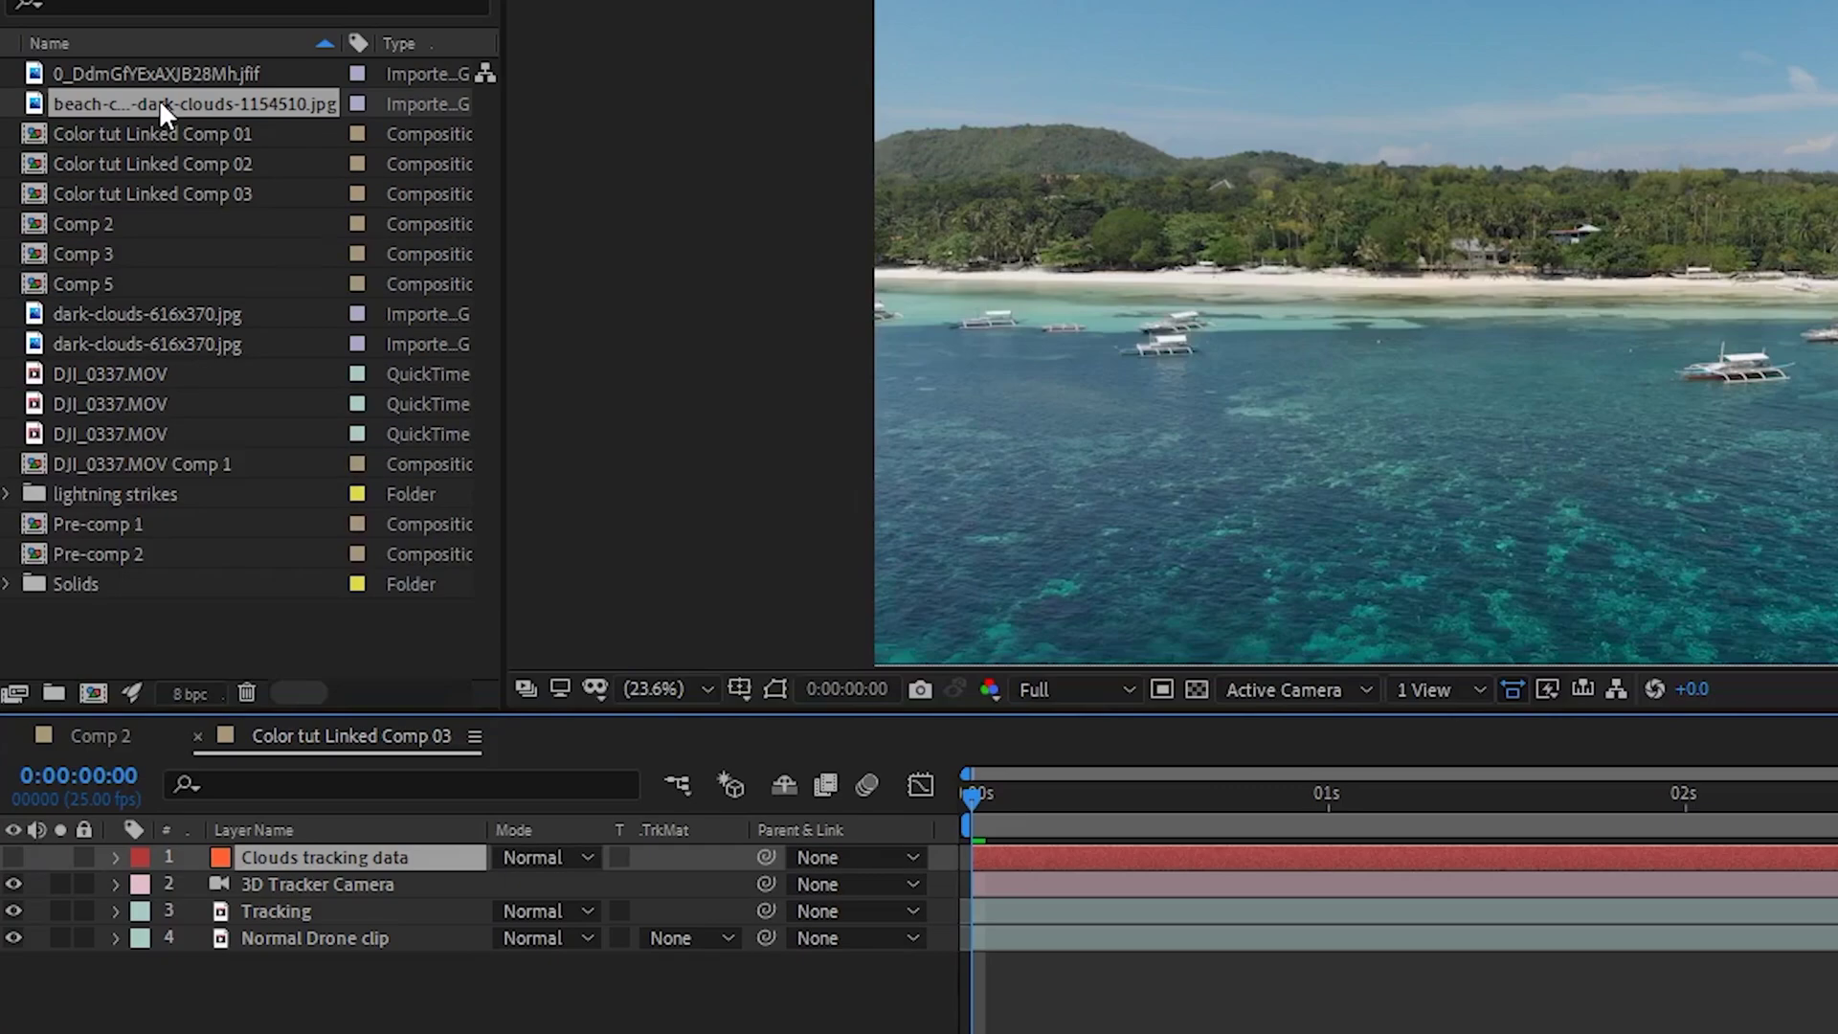
Add the beach dark-clouds image beneath the Clouds tracking data layer and copy the tracking layer's Position property
left_click_drag(159, 101, 356, 869)
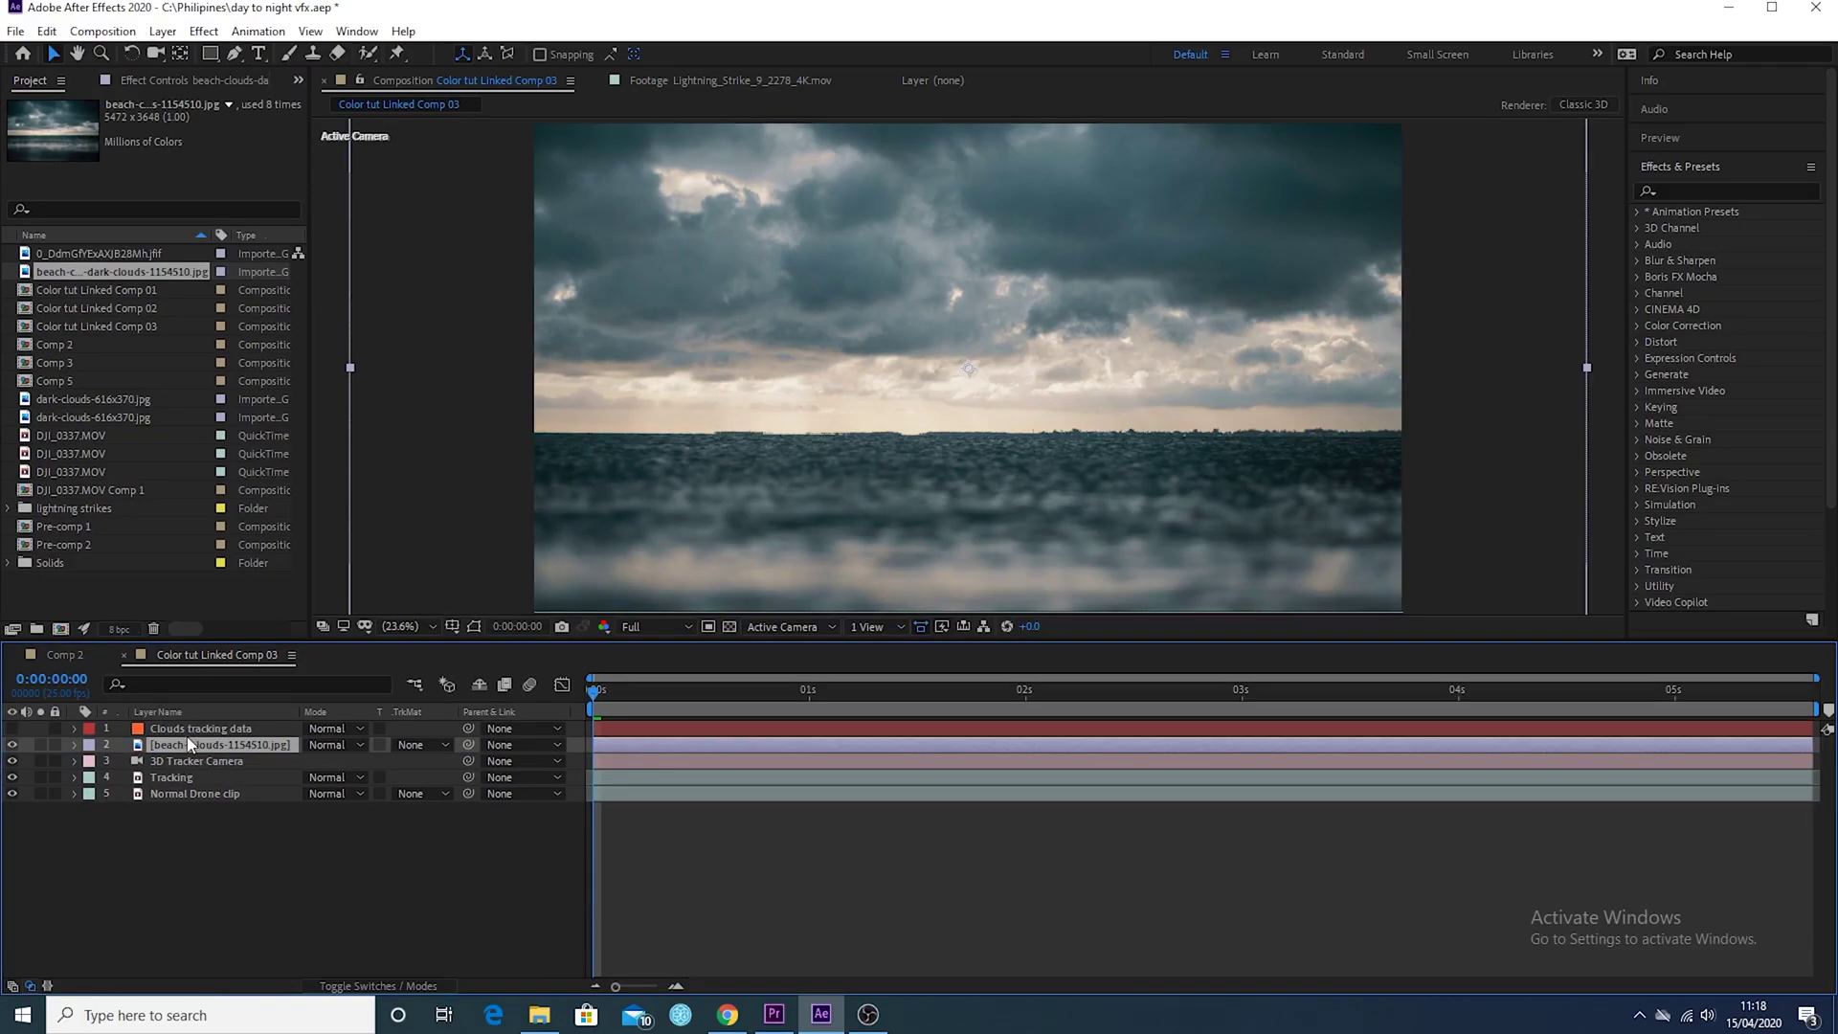
left_click(105, 731)
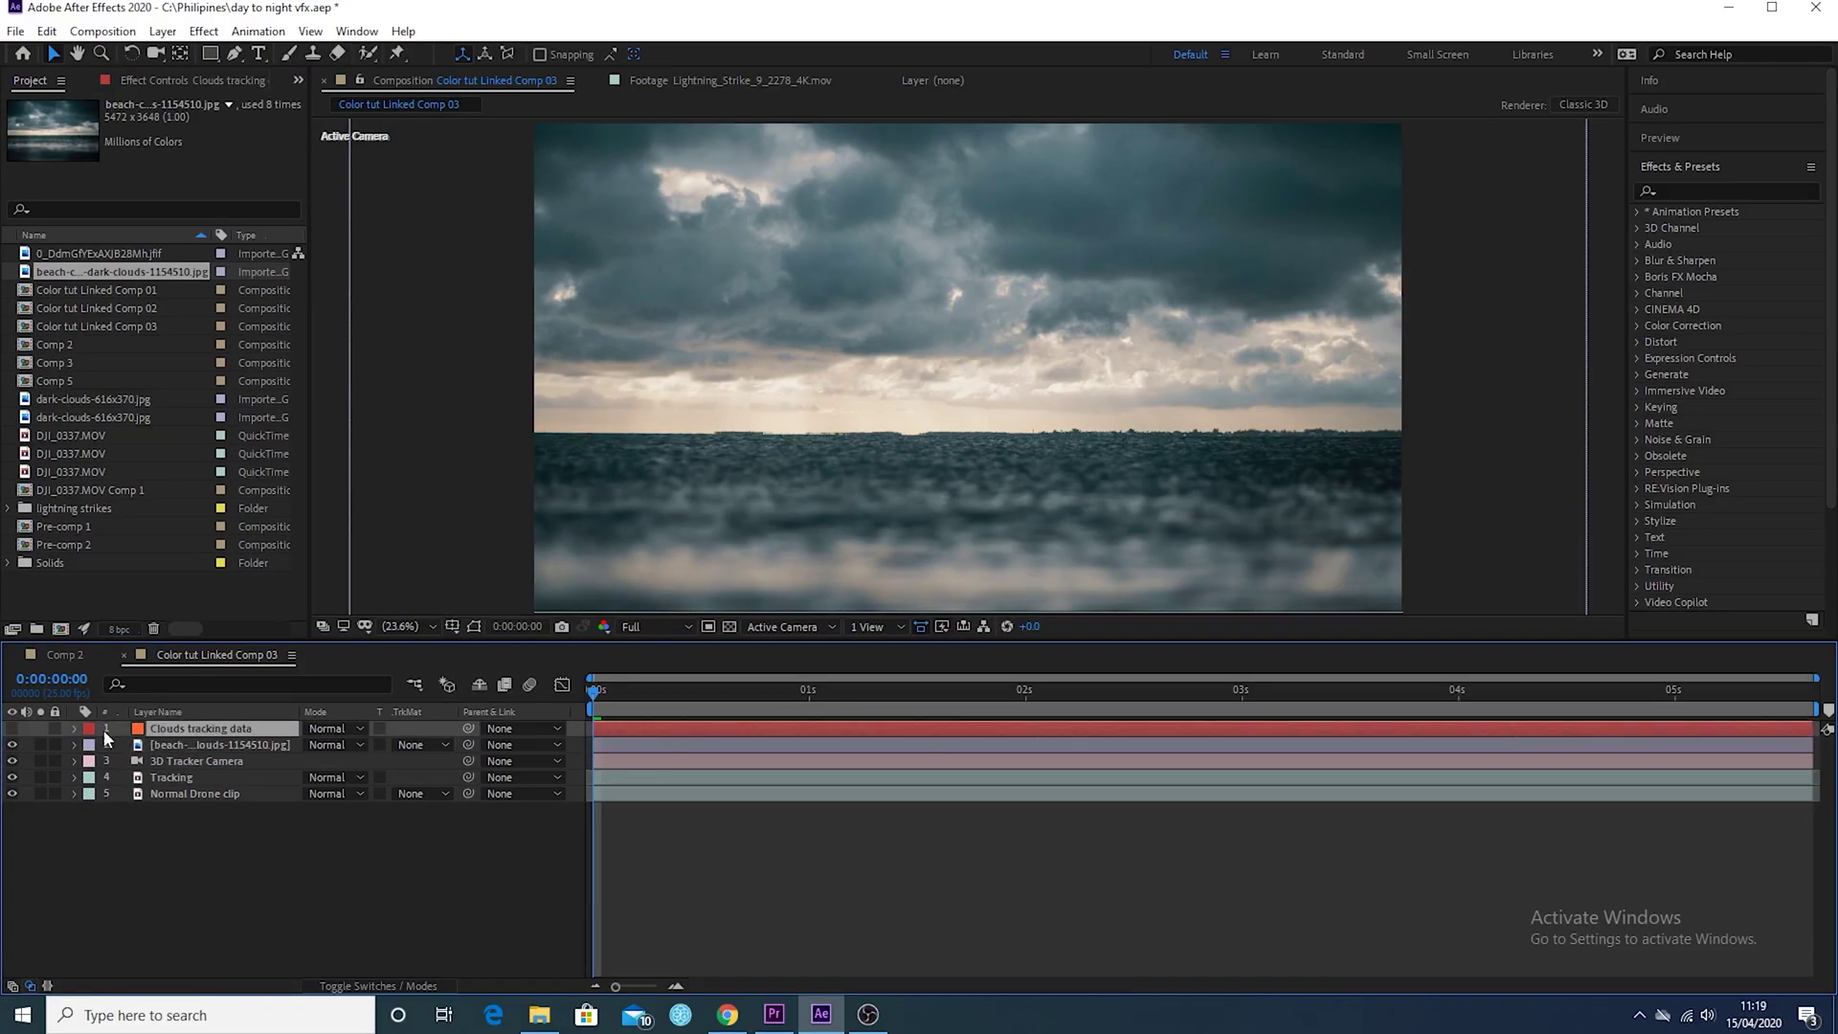
left_click(73, 728)
left_click(93, 745)
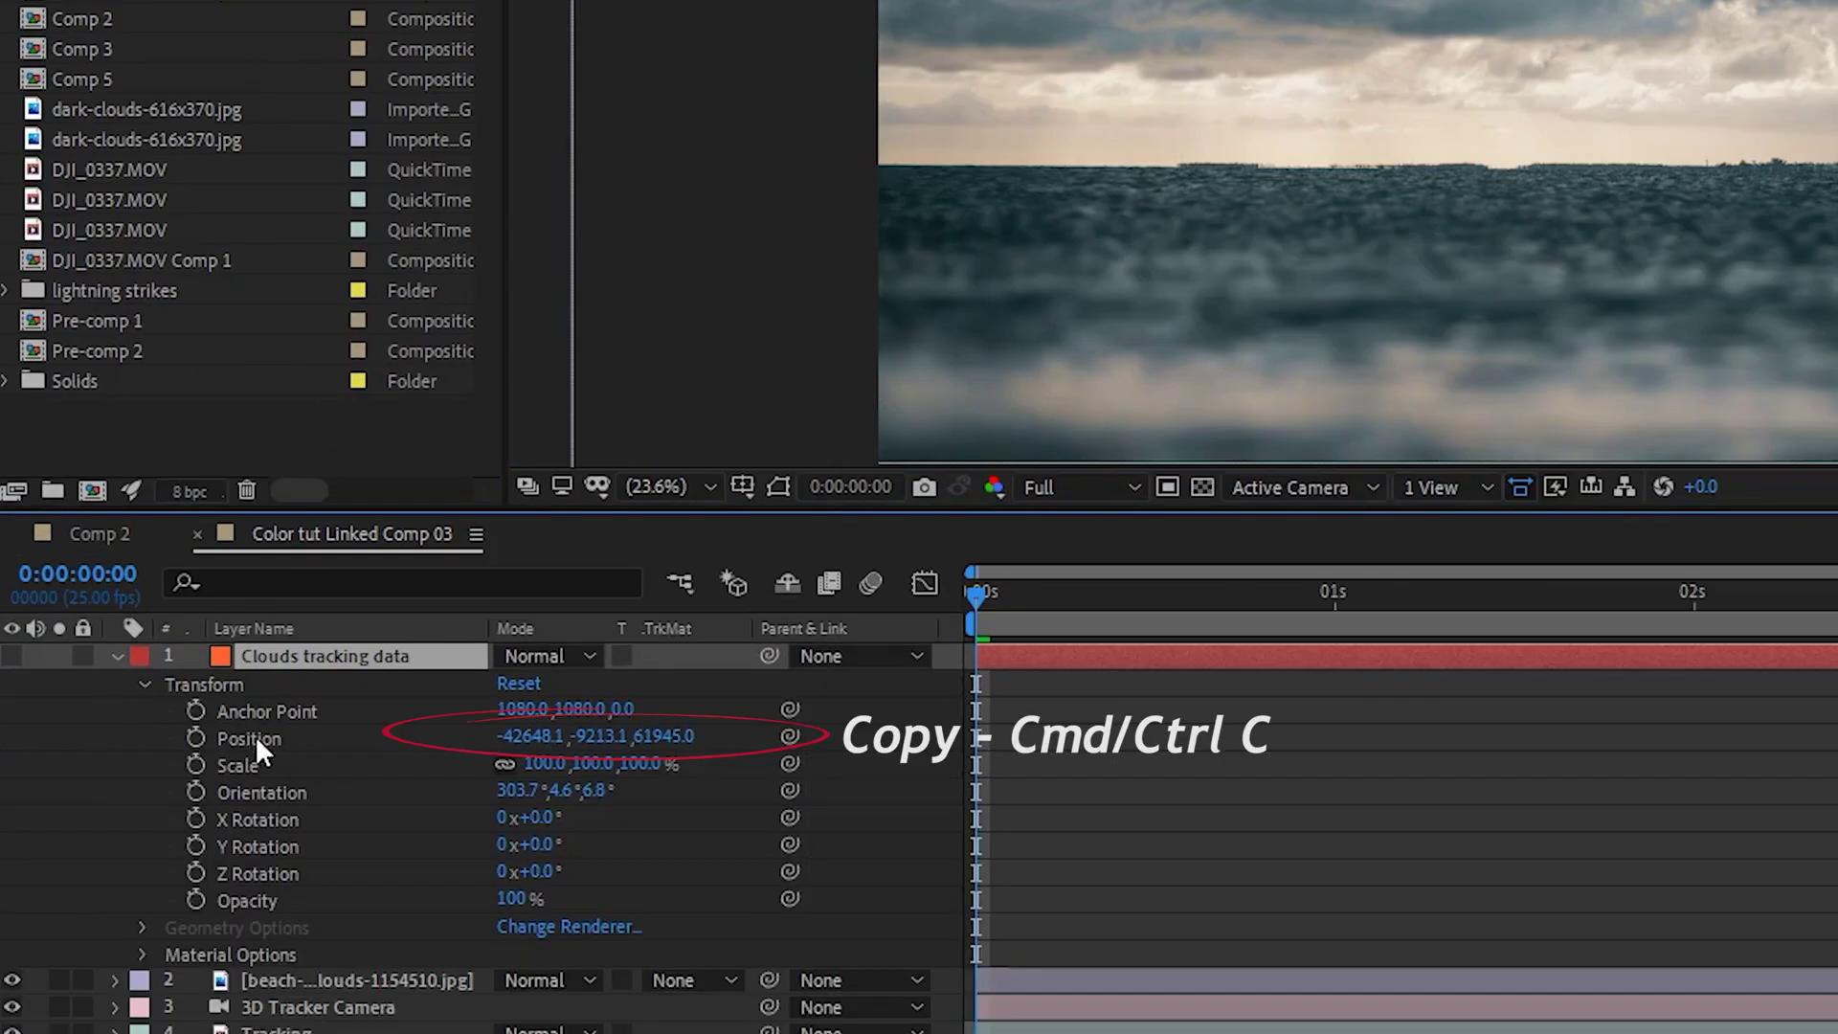
left_click(255, 741)
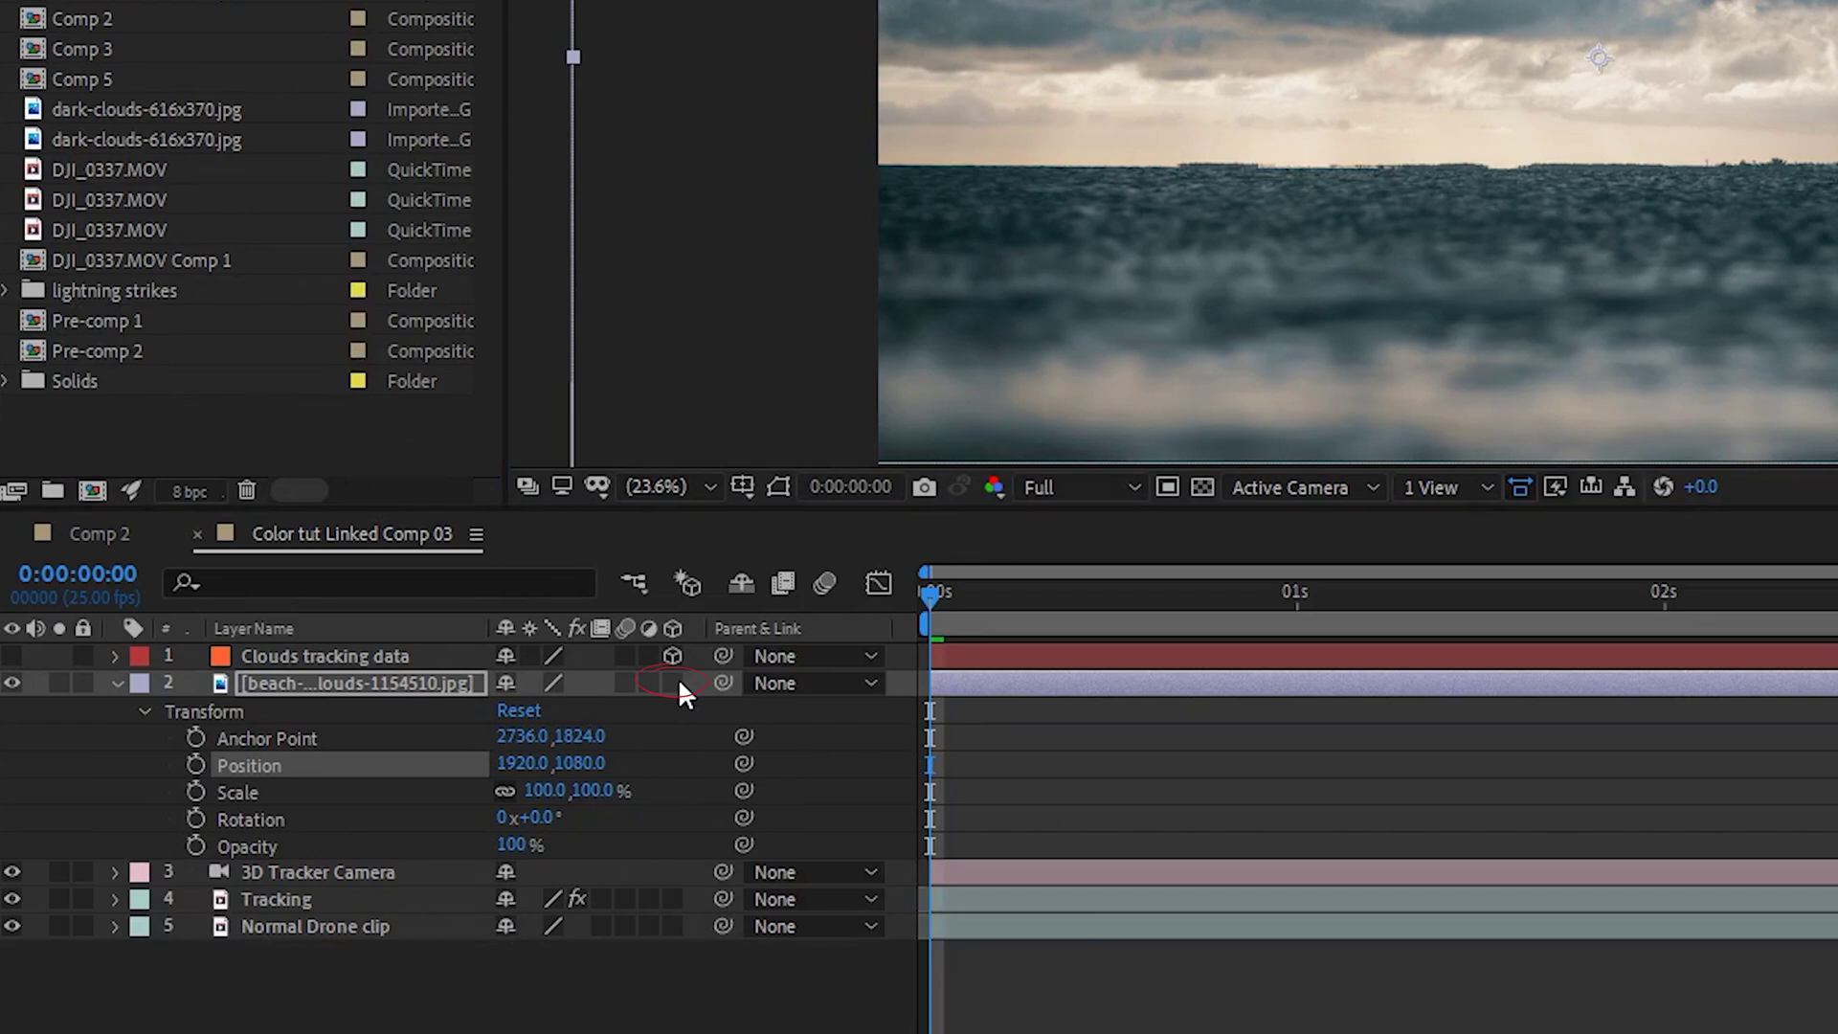
Make the beach dark-clouds image a 3D layer and paste the copied tracking position onto it
left_click(672, 684)
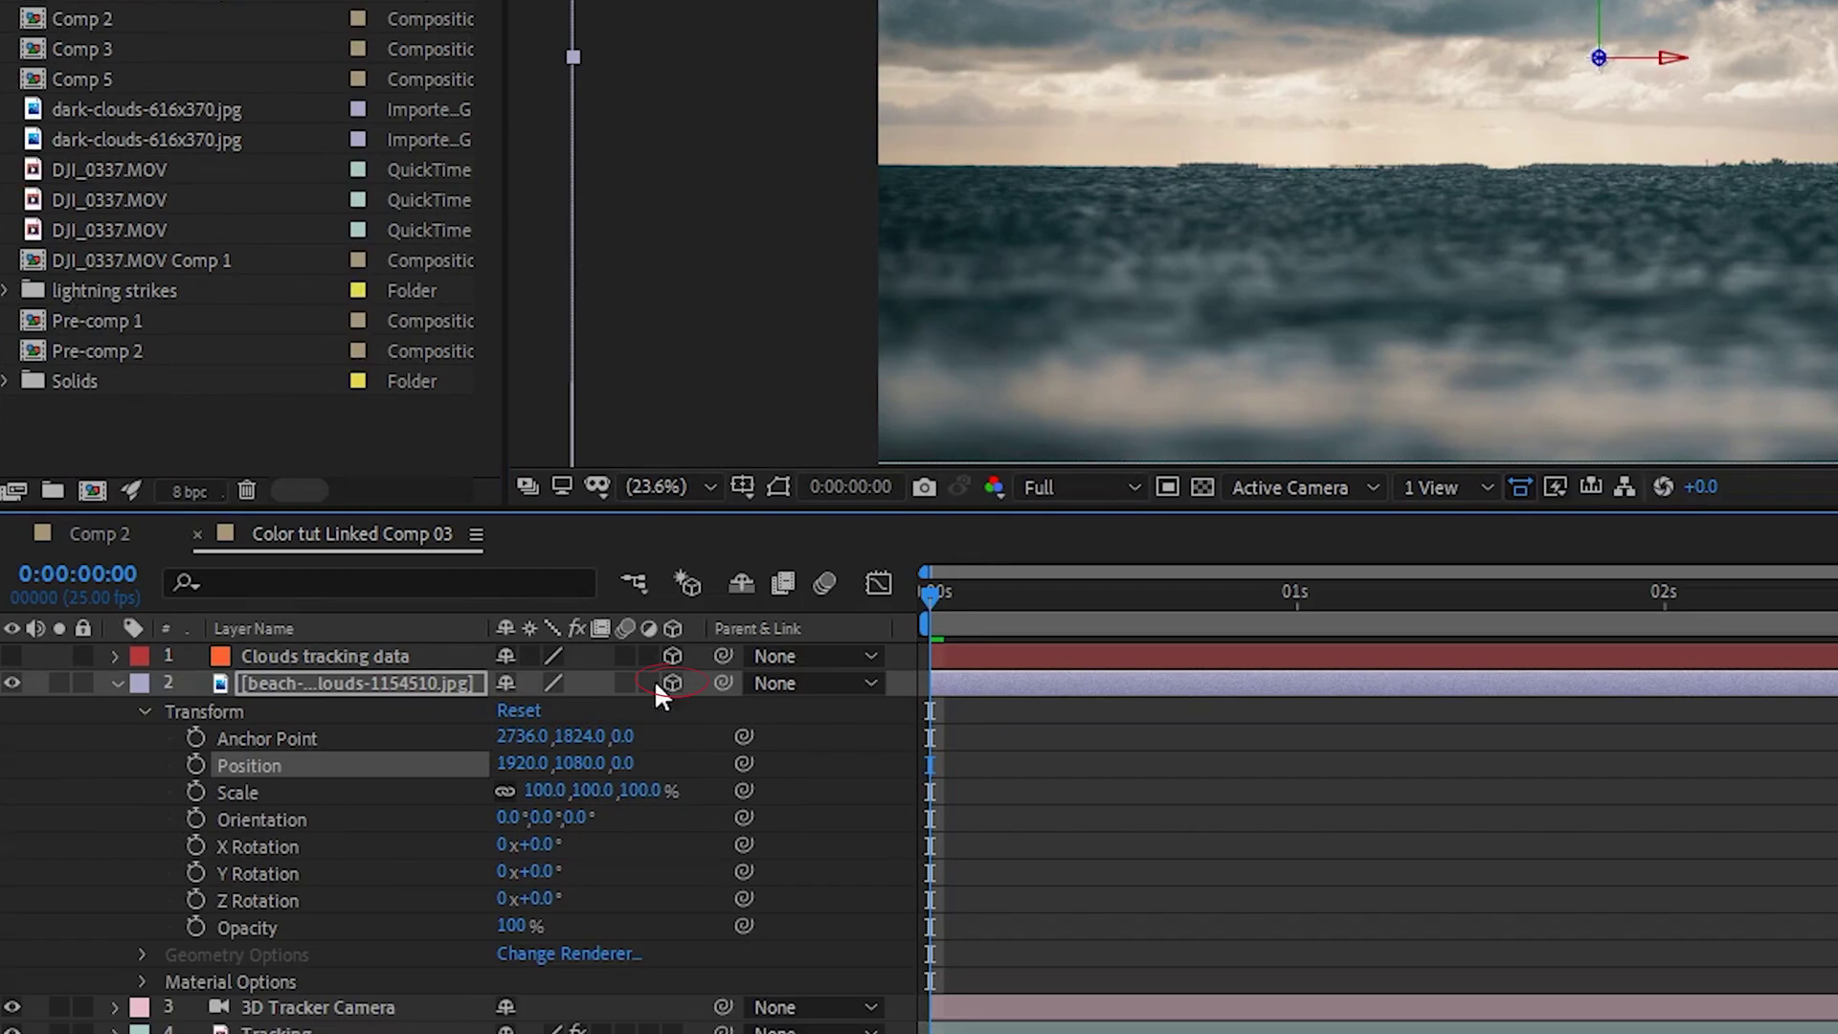
left_click(330, 683)
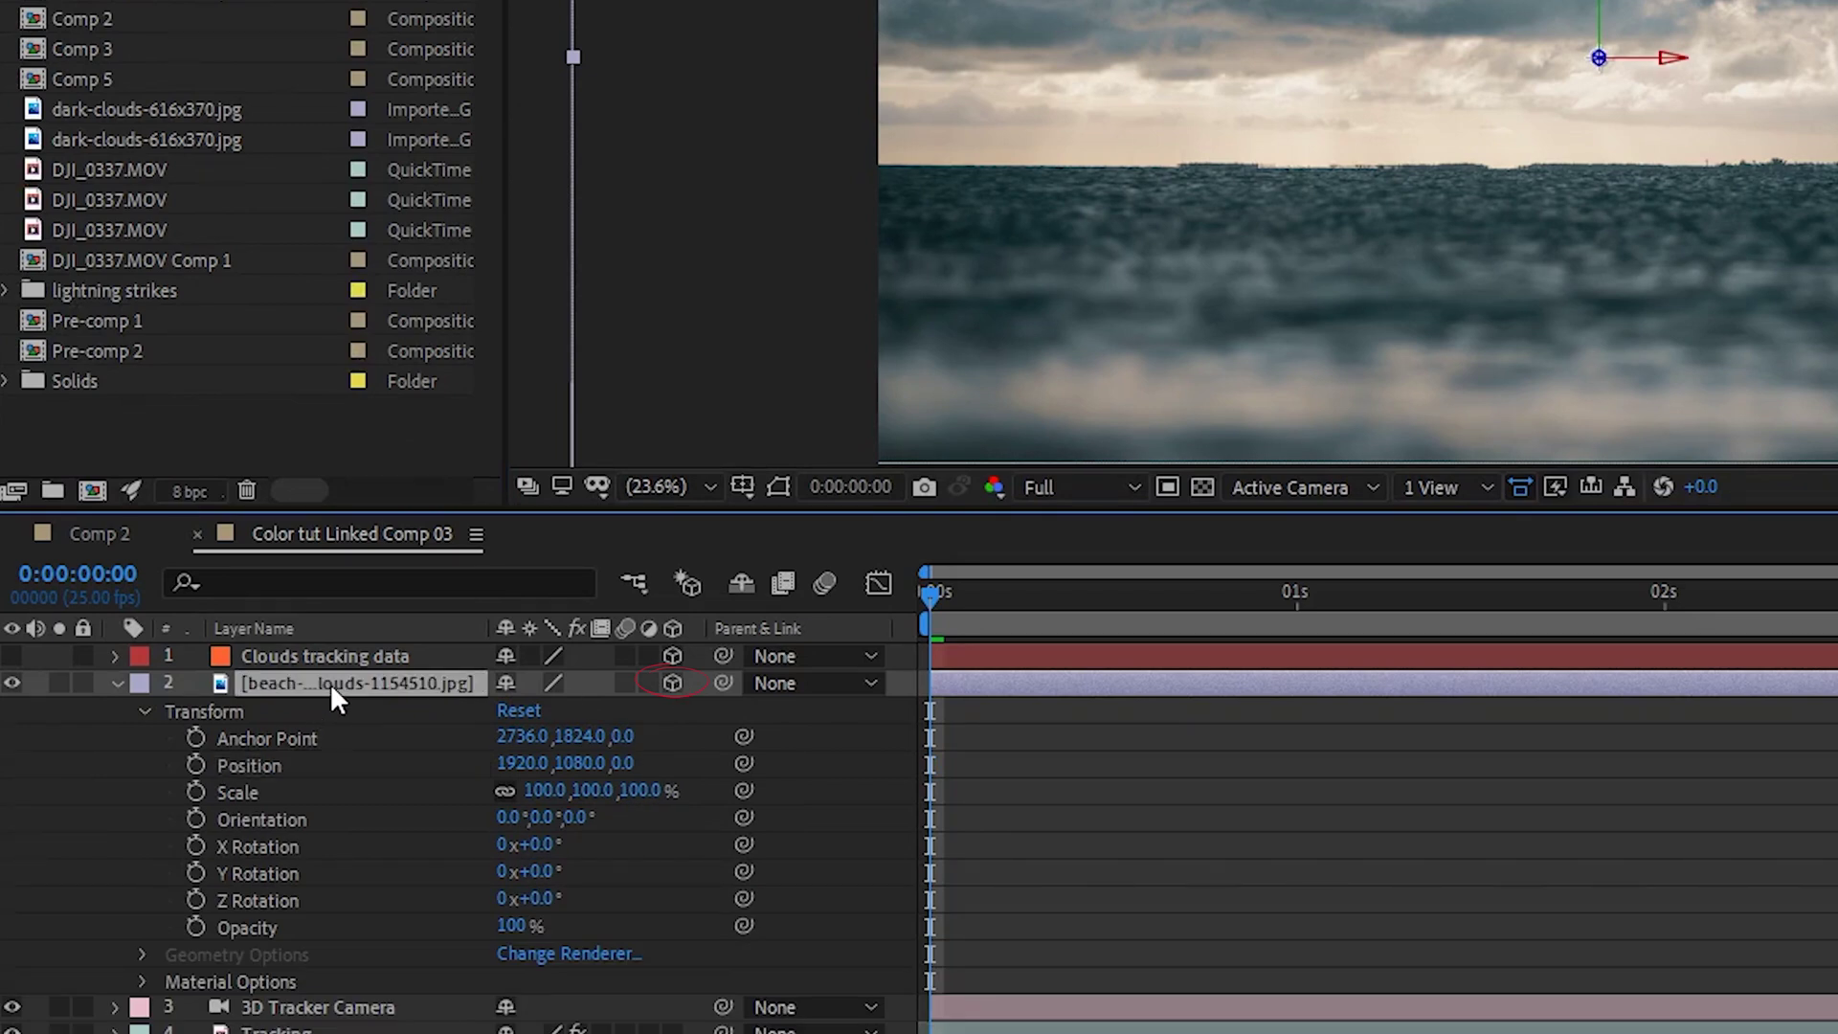
key("ctrl+v")
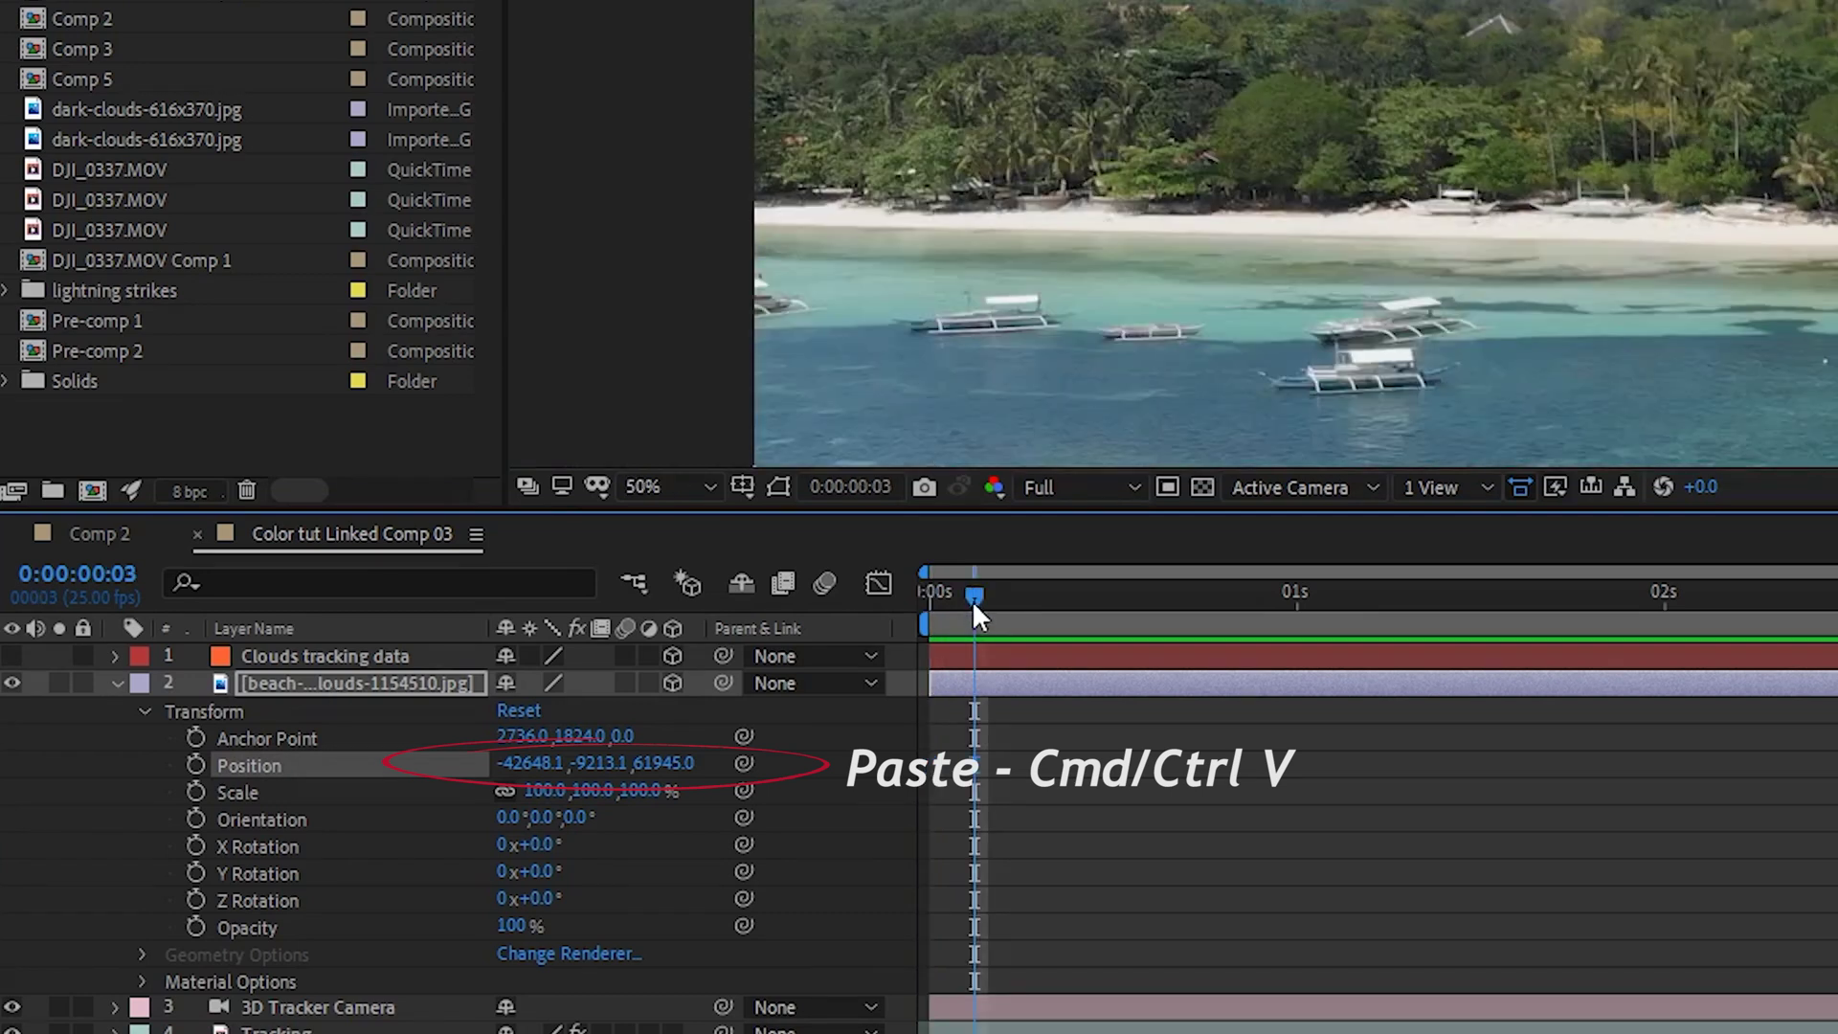
Preview the motion of the cloud image over the footage and hide the Tracking layer
left_click_drag(972, 600, 868, 597)
key("space")
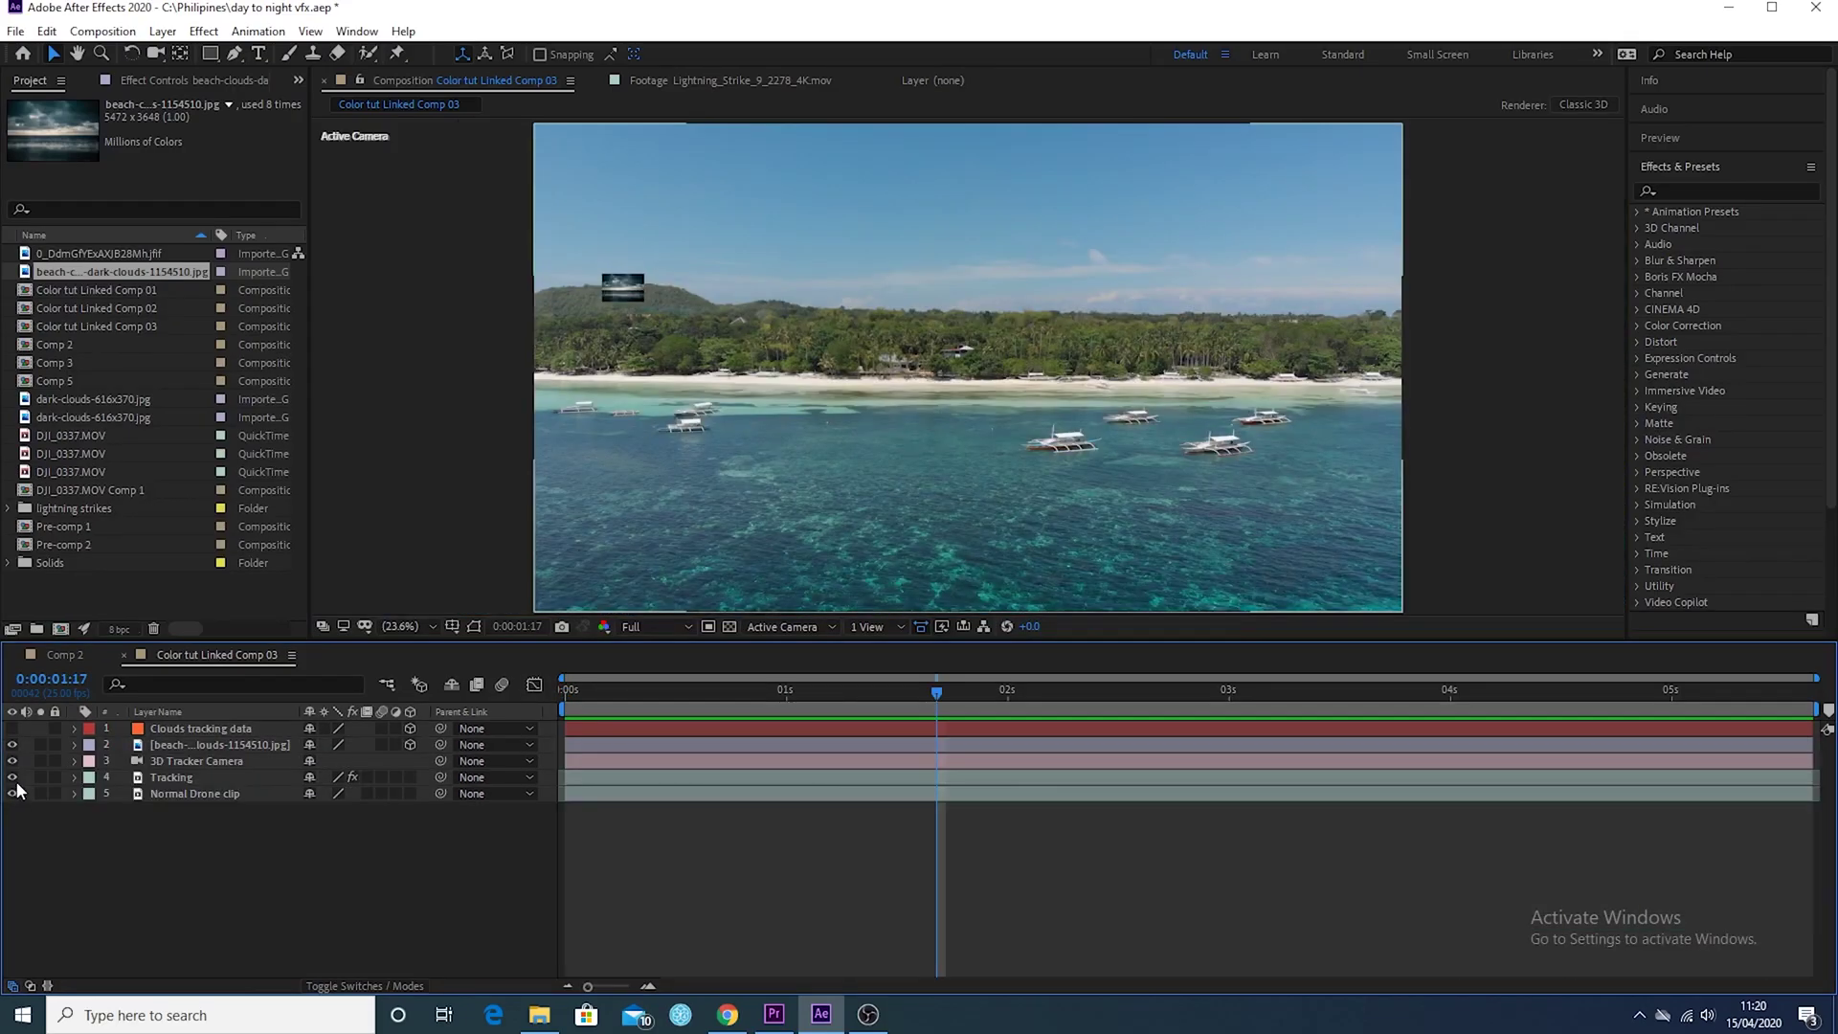
left_click(11, 778)
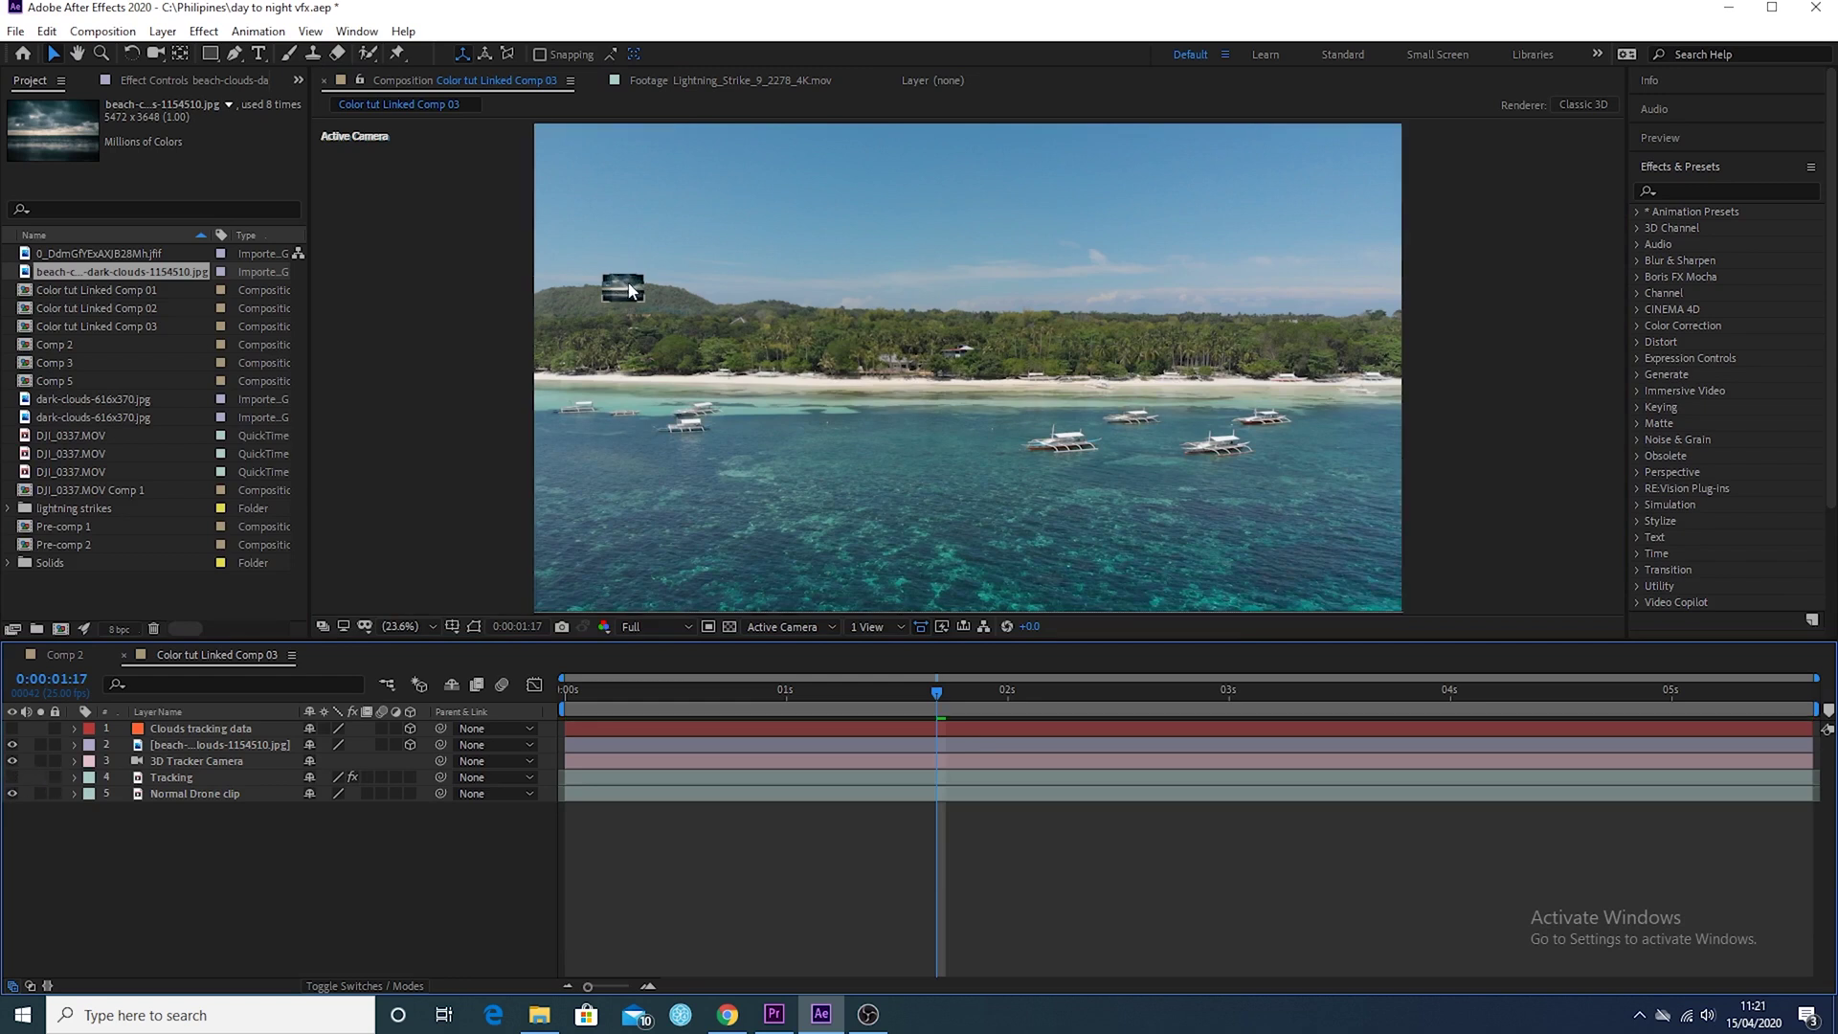
Scale the cloud image to 2248% and move it to the horizontal middle of the frame, at X position about -1341
left_click(73, 745)
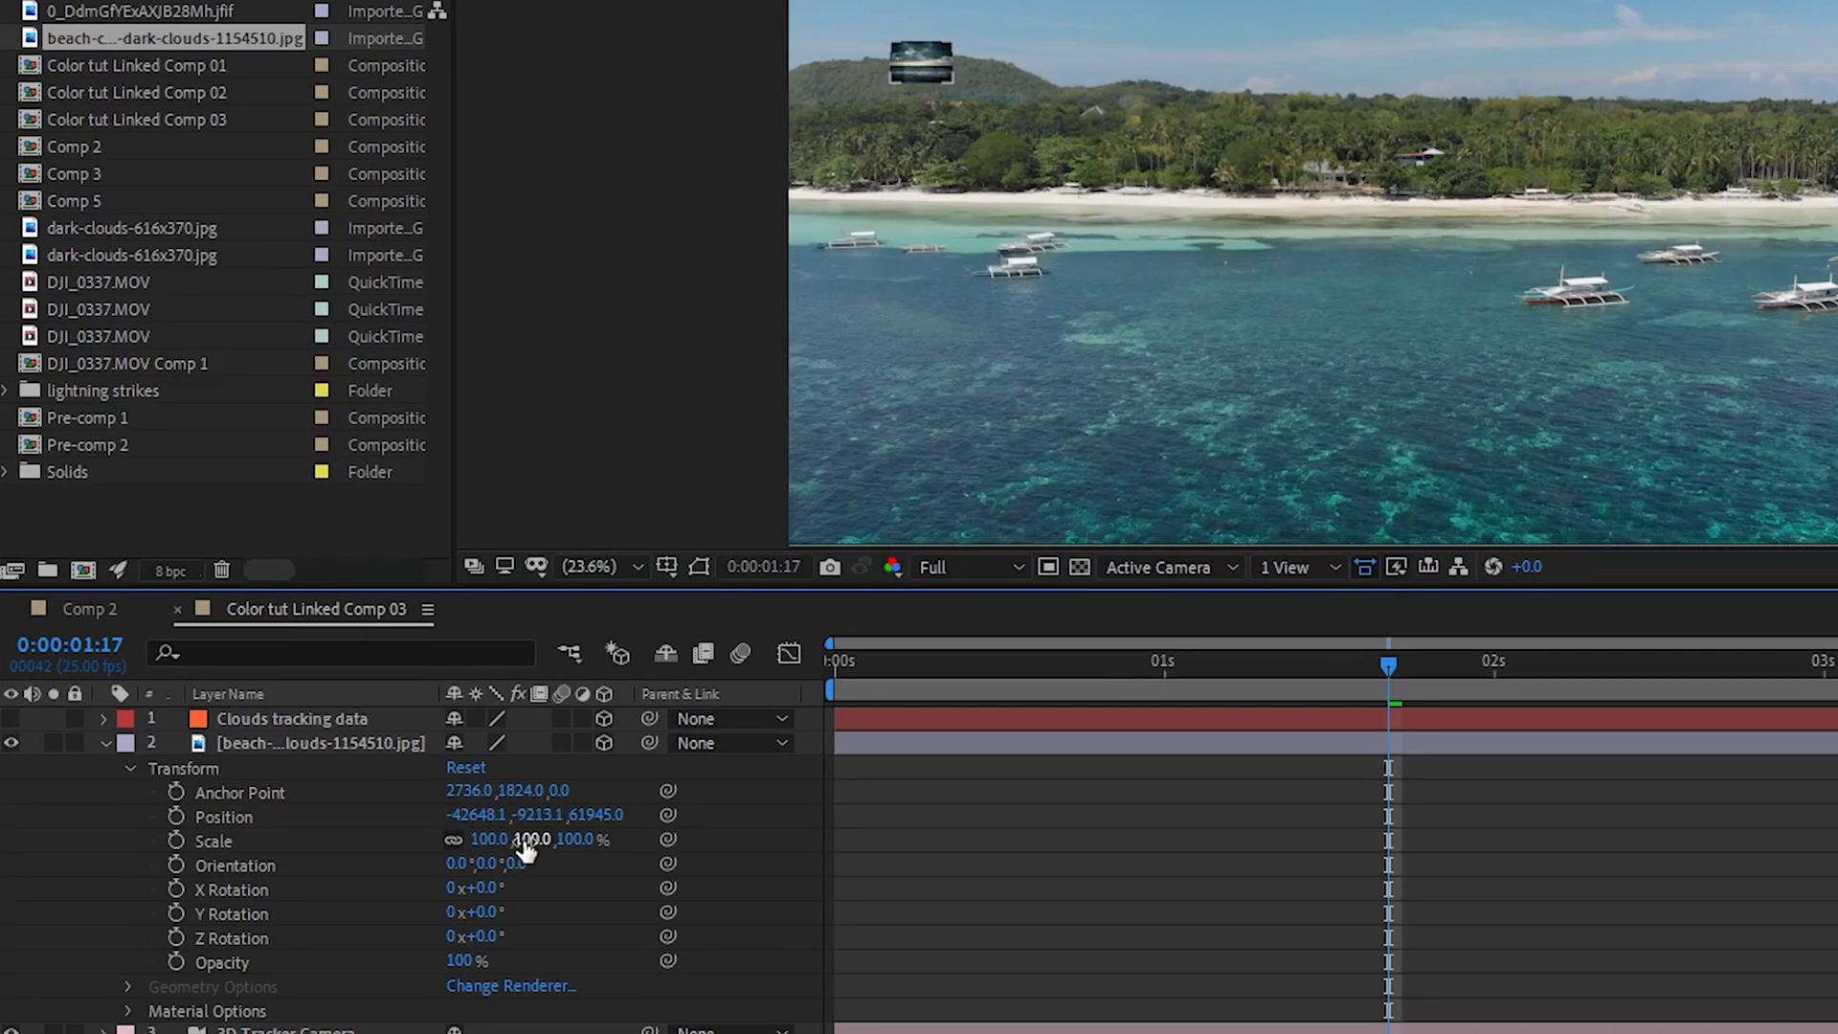
left_click_drag(526, 847, 1279, 871)
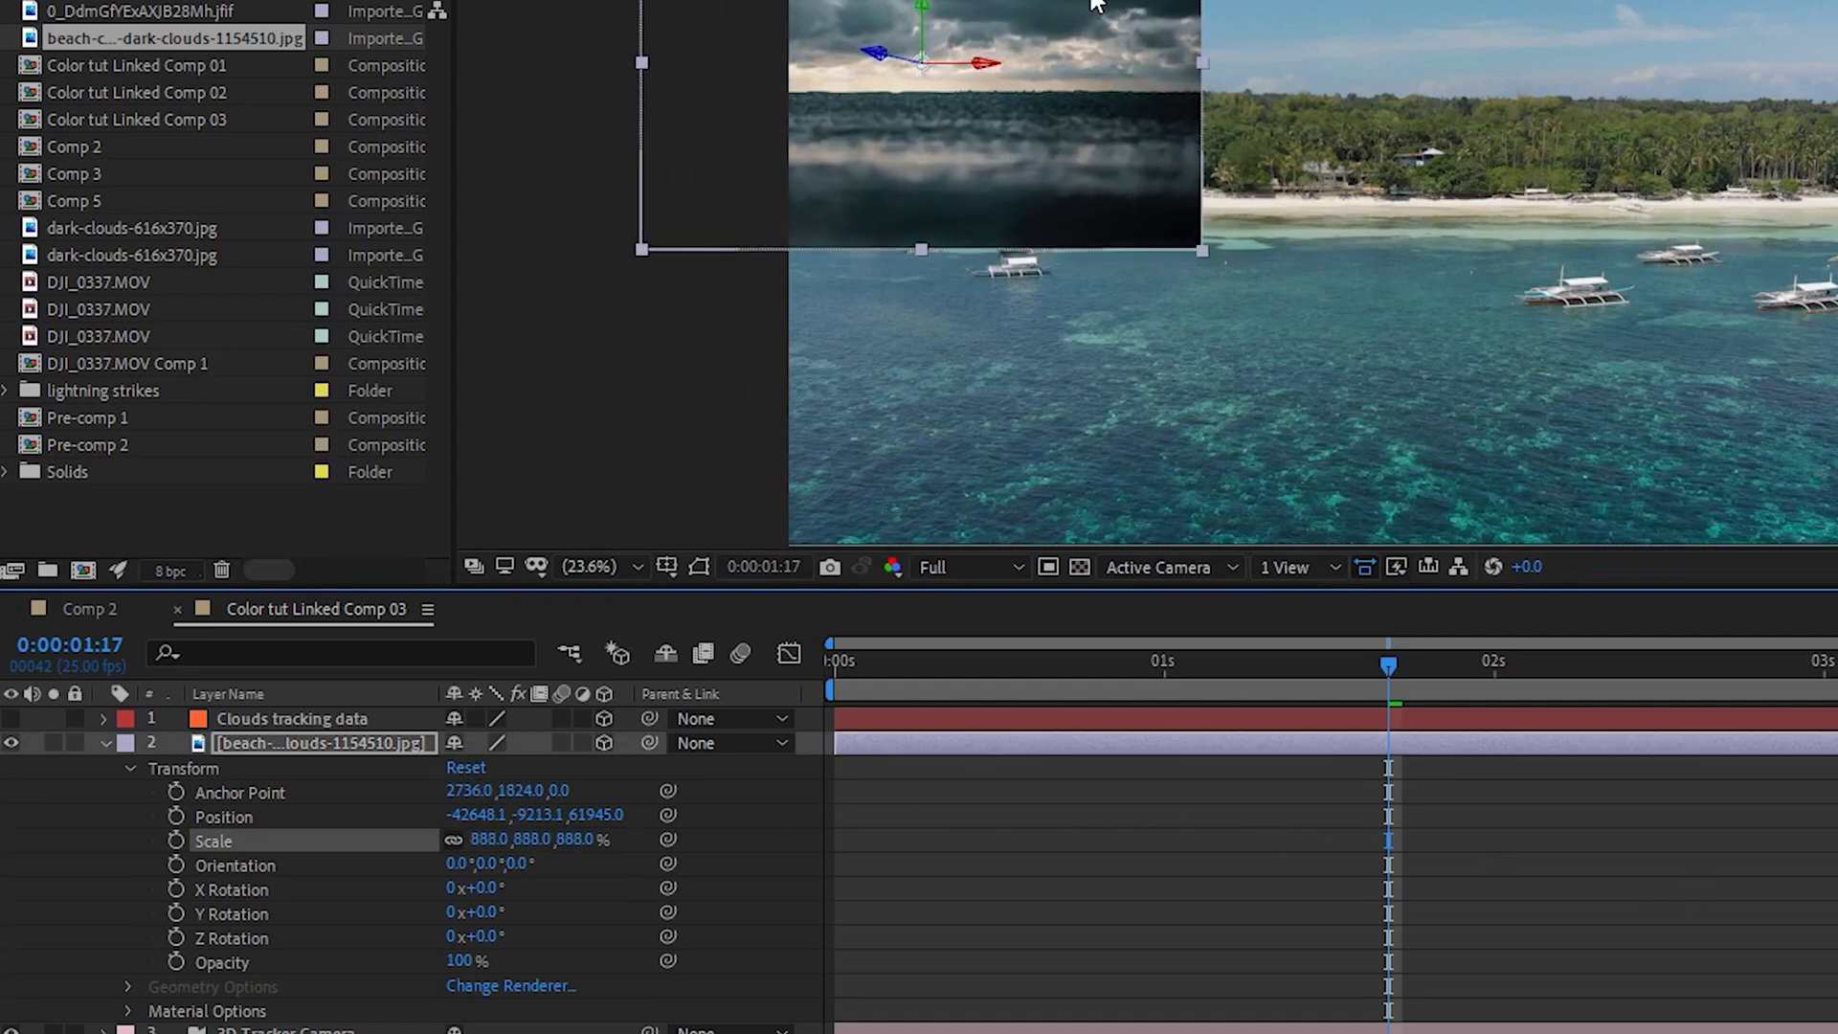
left_click_drag(1094, 2, 1554, 3)
left_click_drag(568, 859, 972, 858)
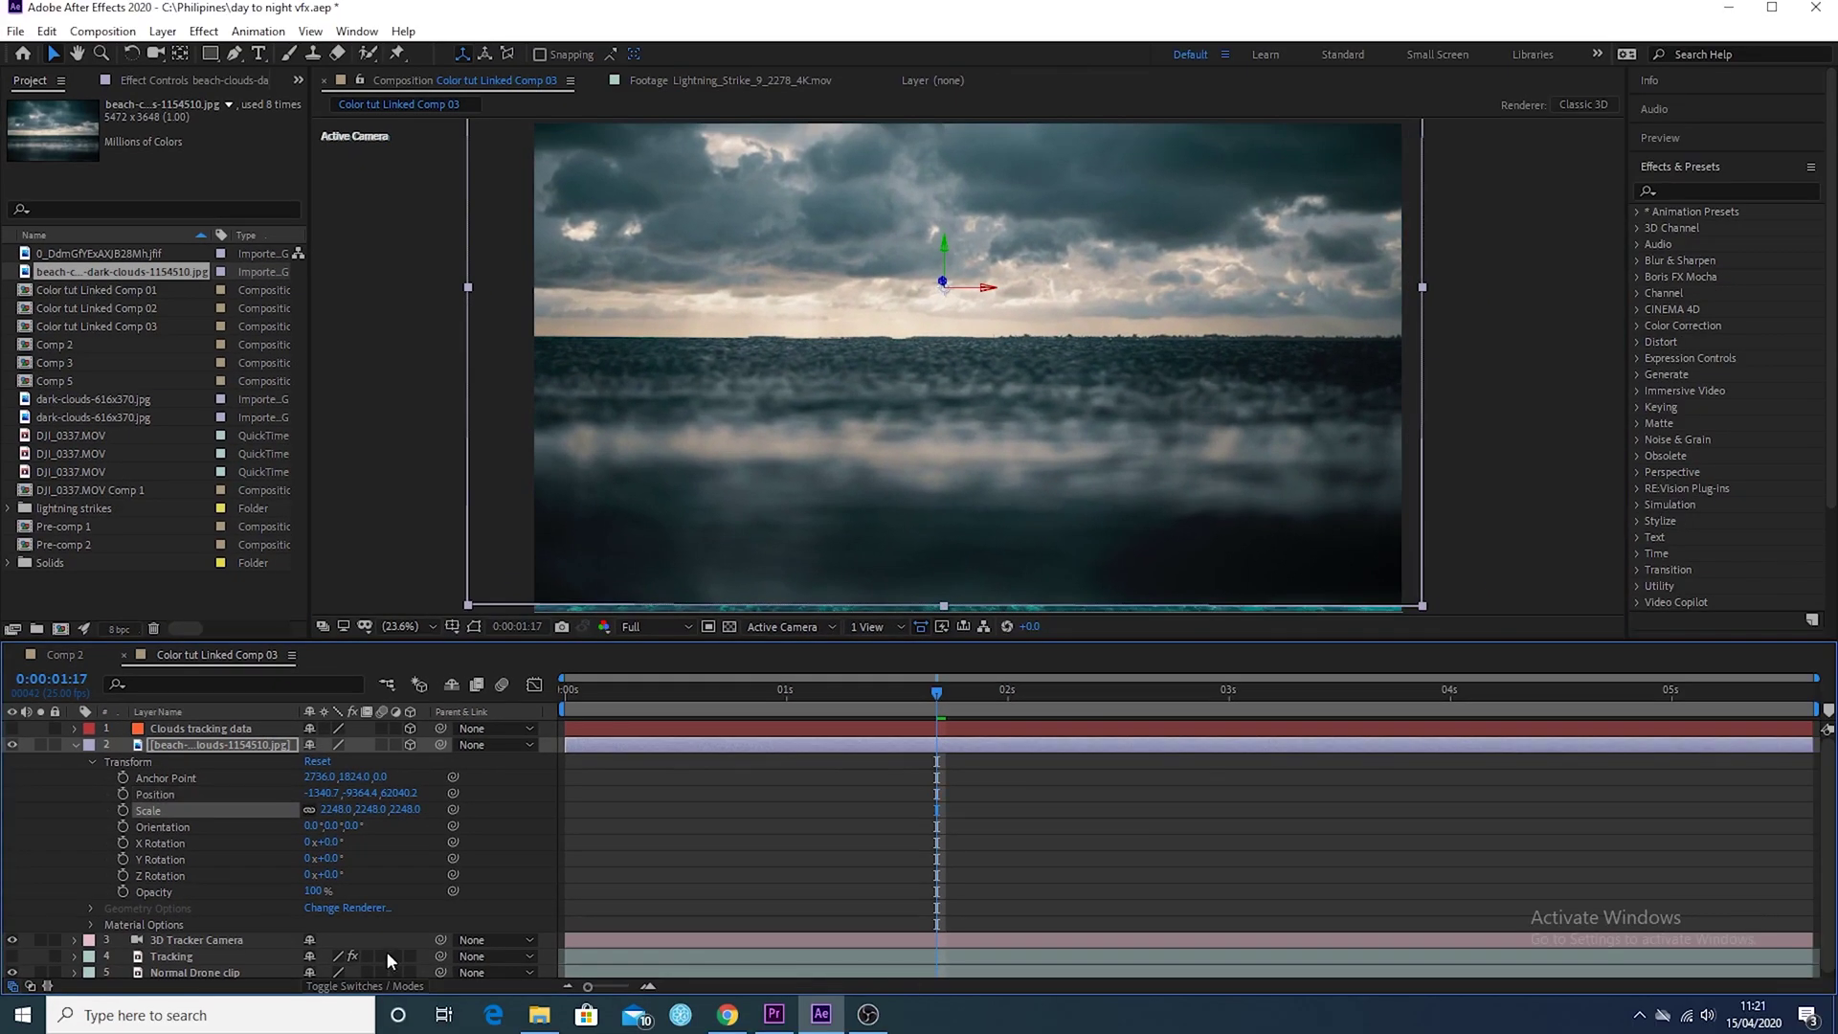
Hide the cloud image and use the Roto Brush to isolate the sky in the Normal Drone clip, propagating it through the clip's end
left_click(186, 744)
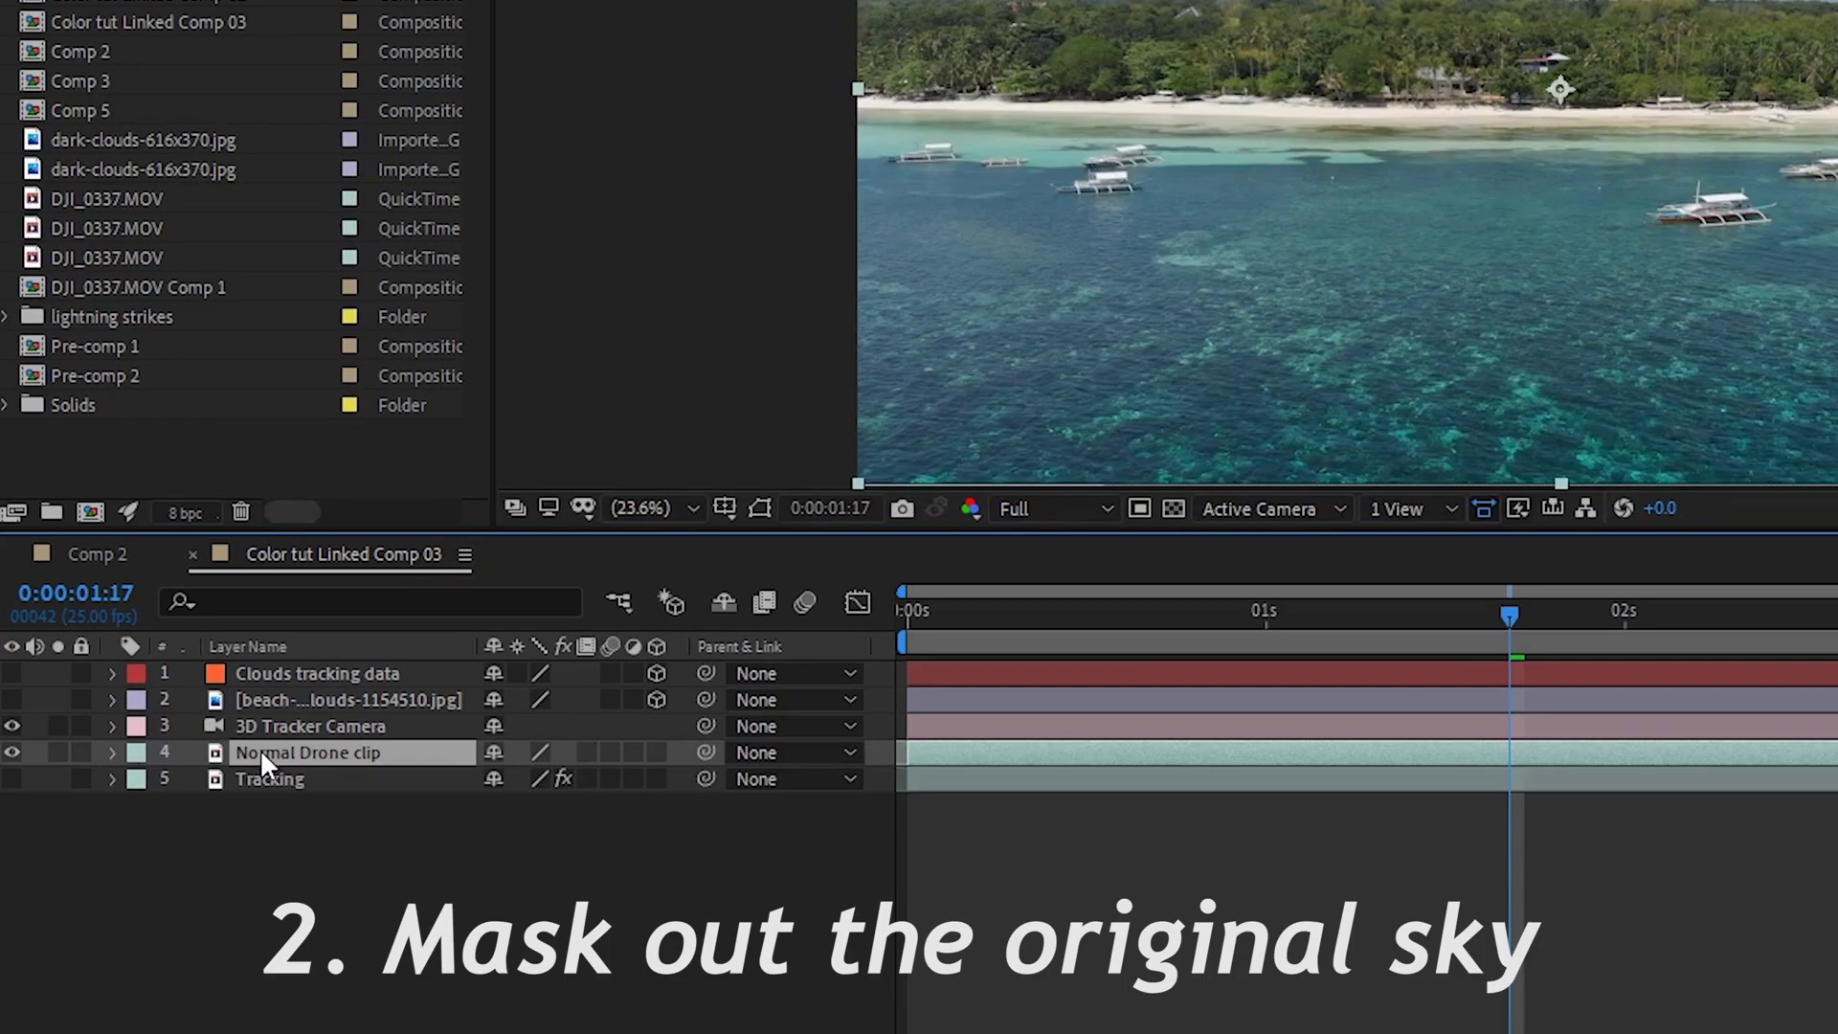
double_click(260, 749)
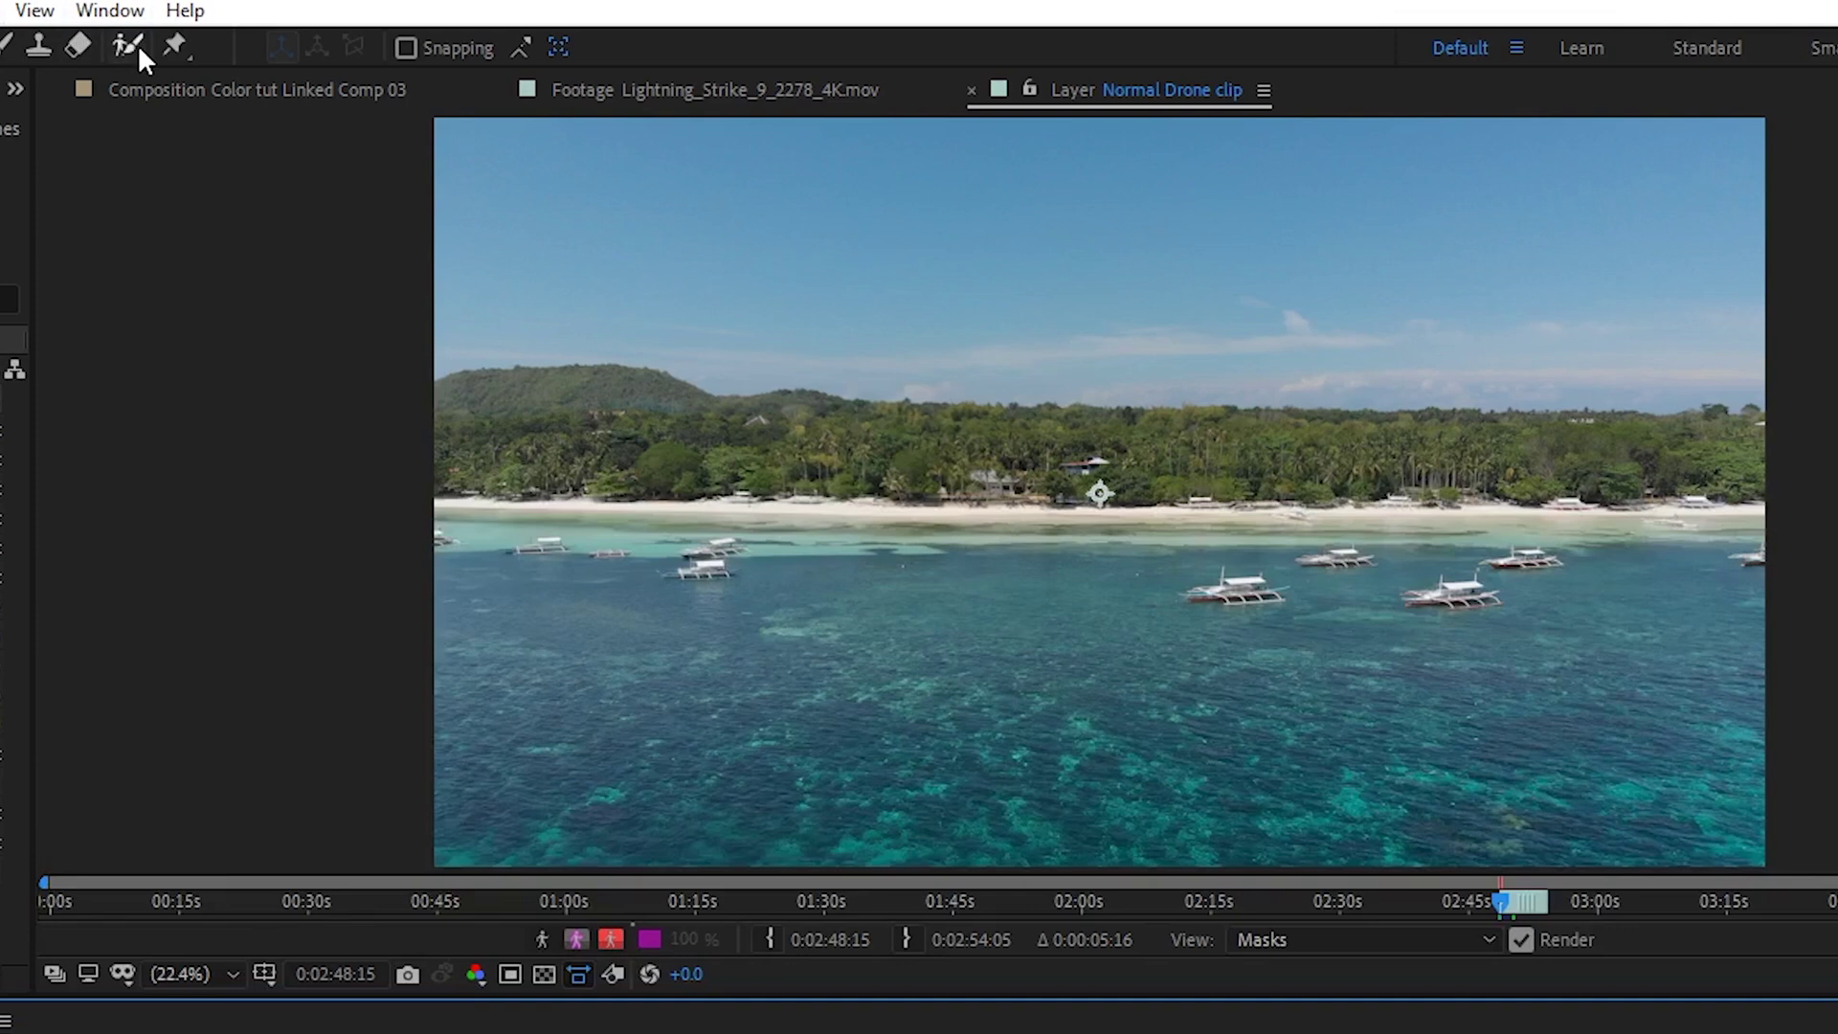
left_click_drag(138, 44, 261, 49)
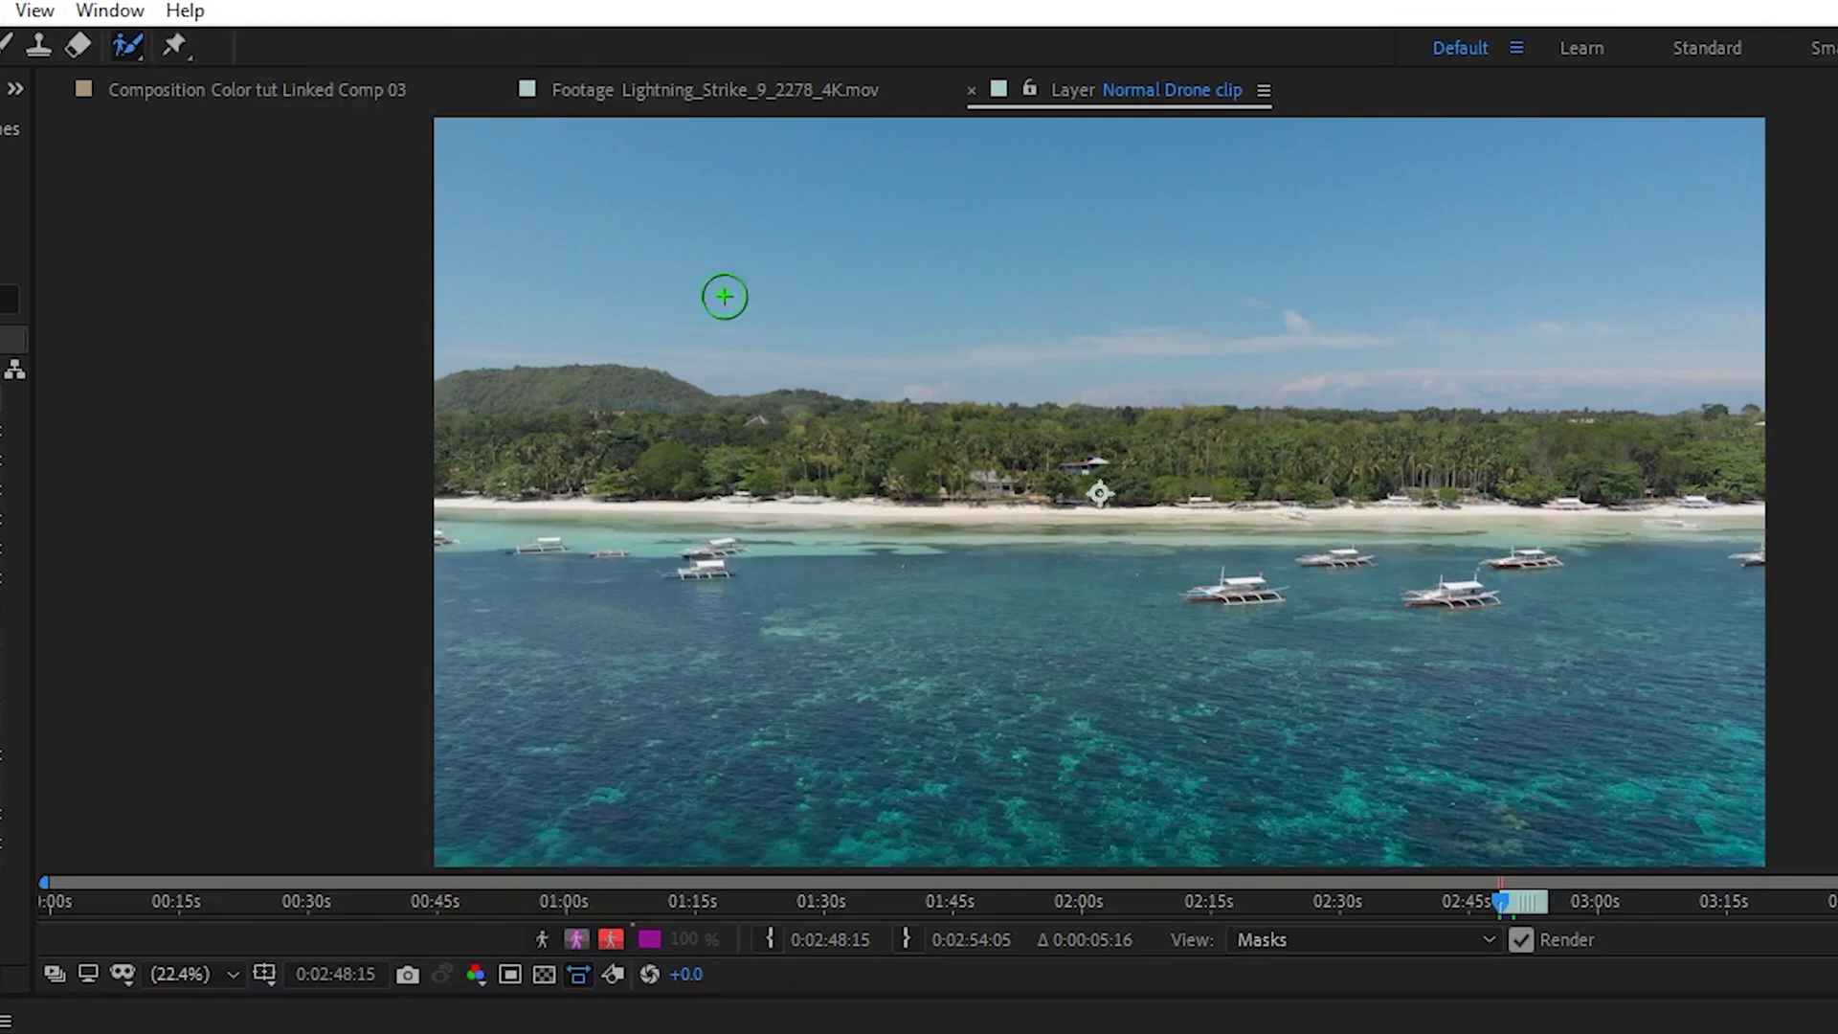
mouse_move(455, 316)
left_mouse_down()
mouse_move(966, 309)
mouse_move(1793, 348)
left_mouse_up()
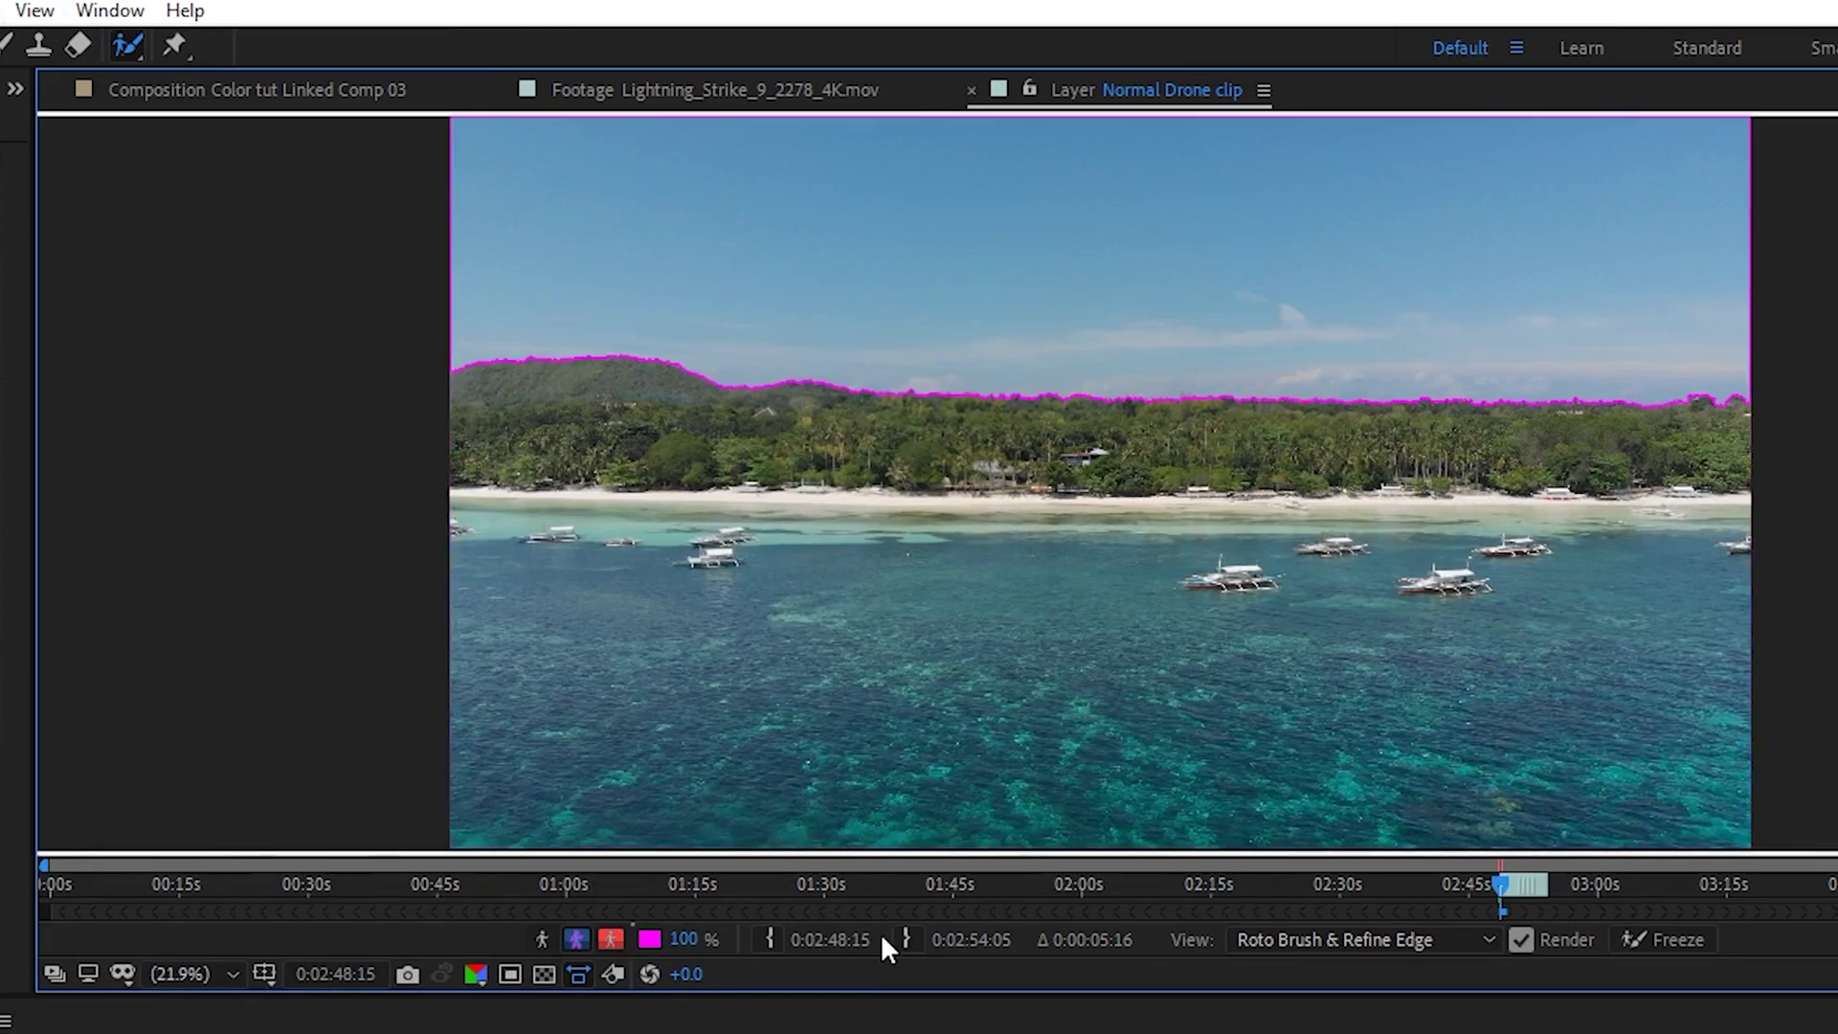
left_click(1628, 1032)
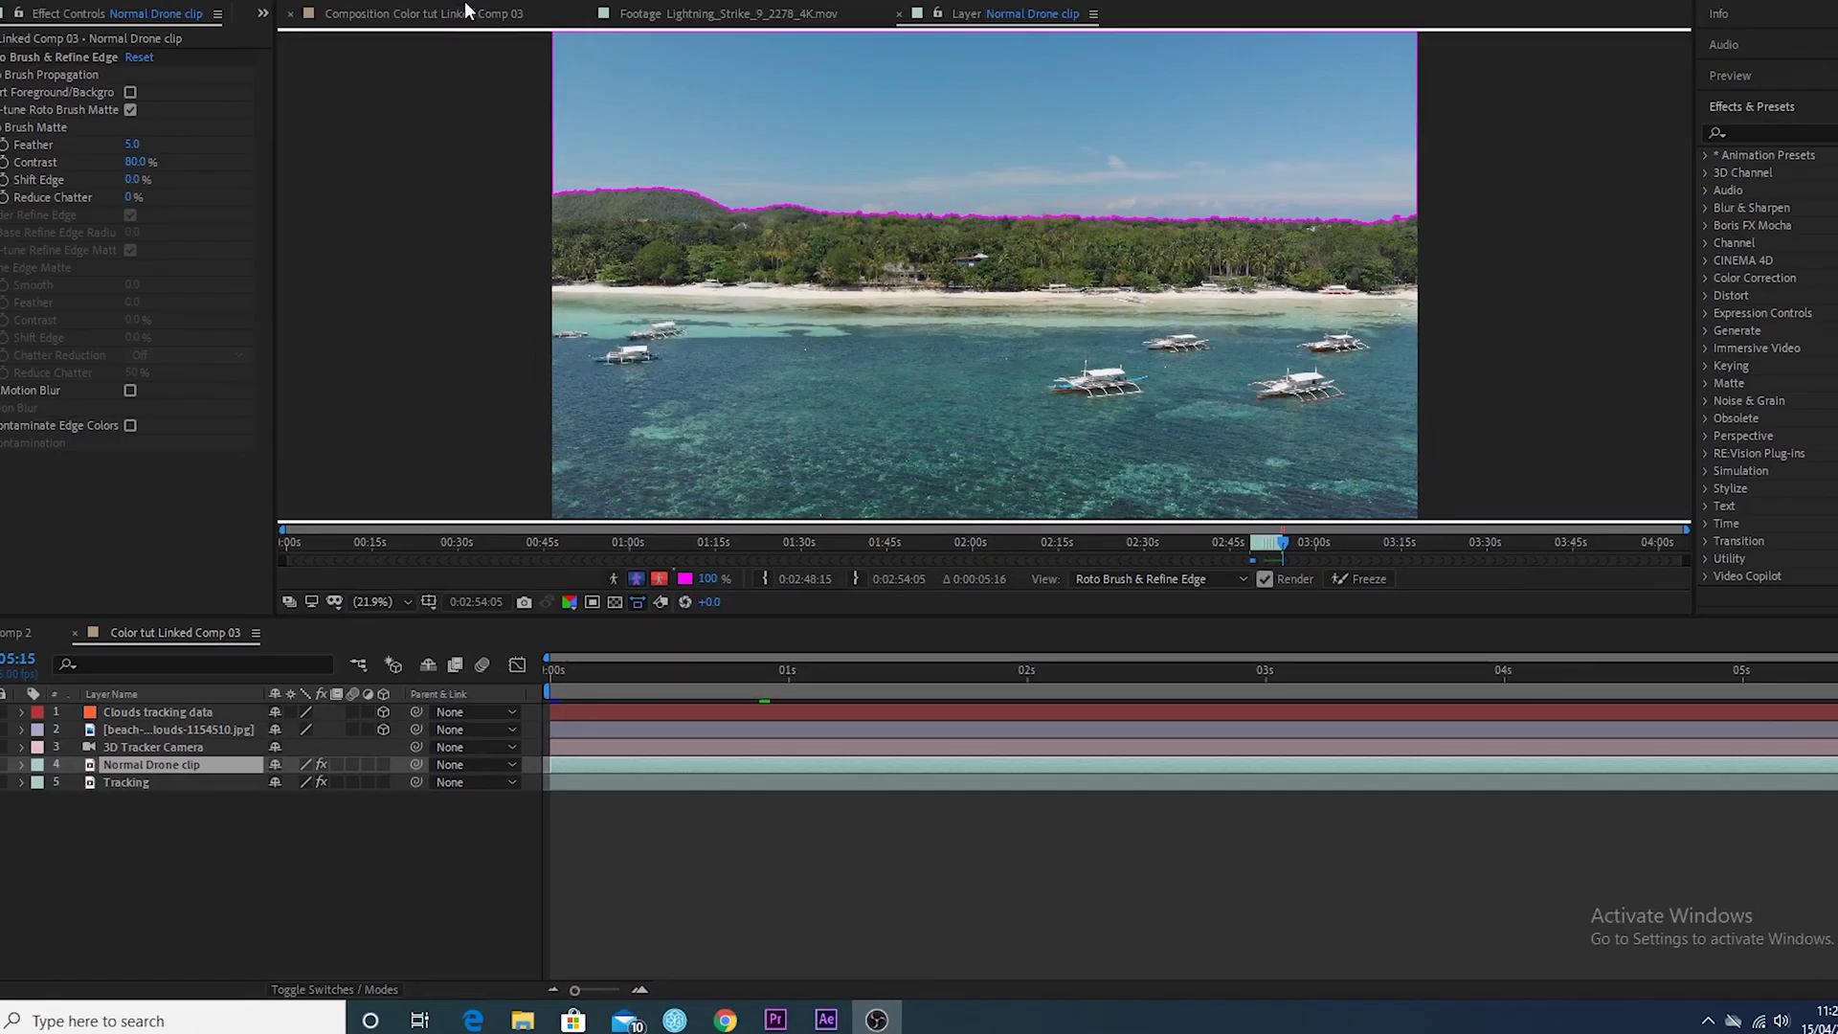
left_click(475, 74)
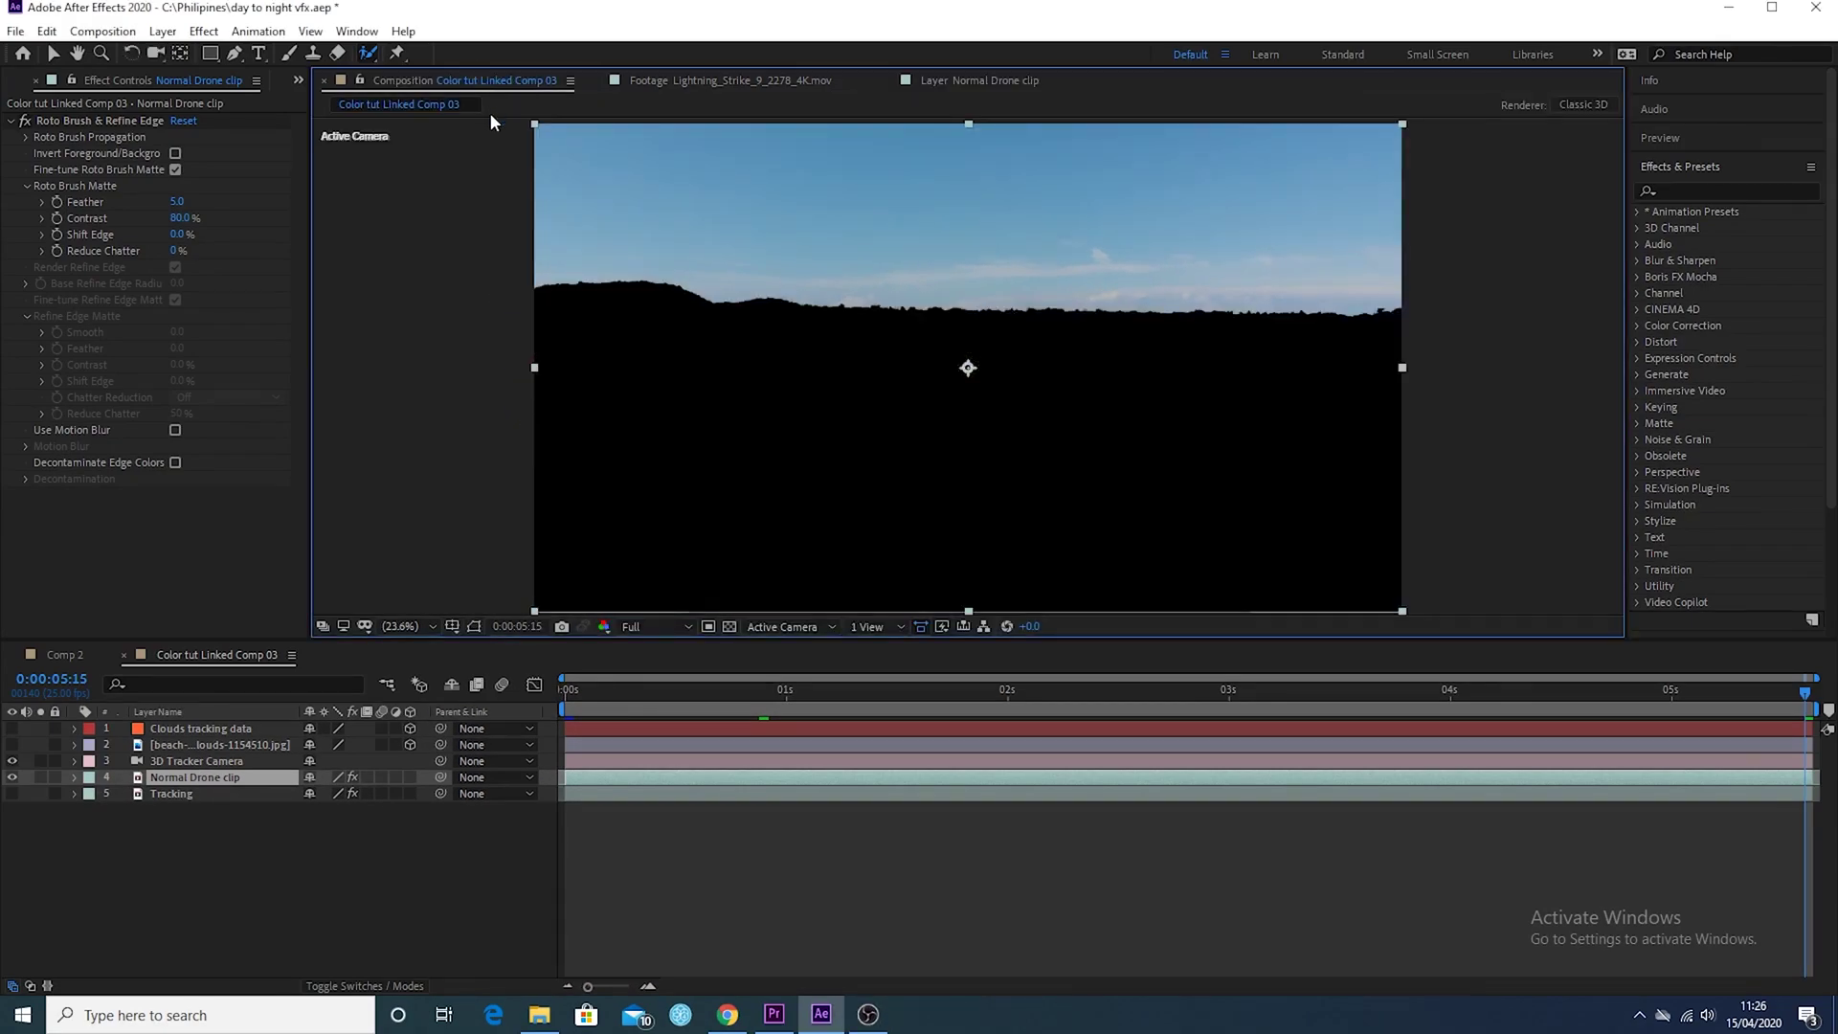
Turn on Invert Foreground/Background for the Normal Drone clip's Roto Brush & Refine Edge effect and inspect the cut-out up close
left_click(75, 778)
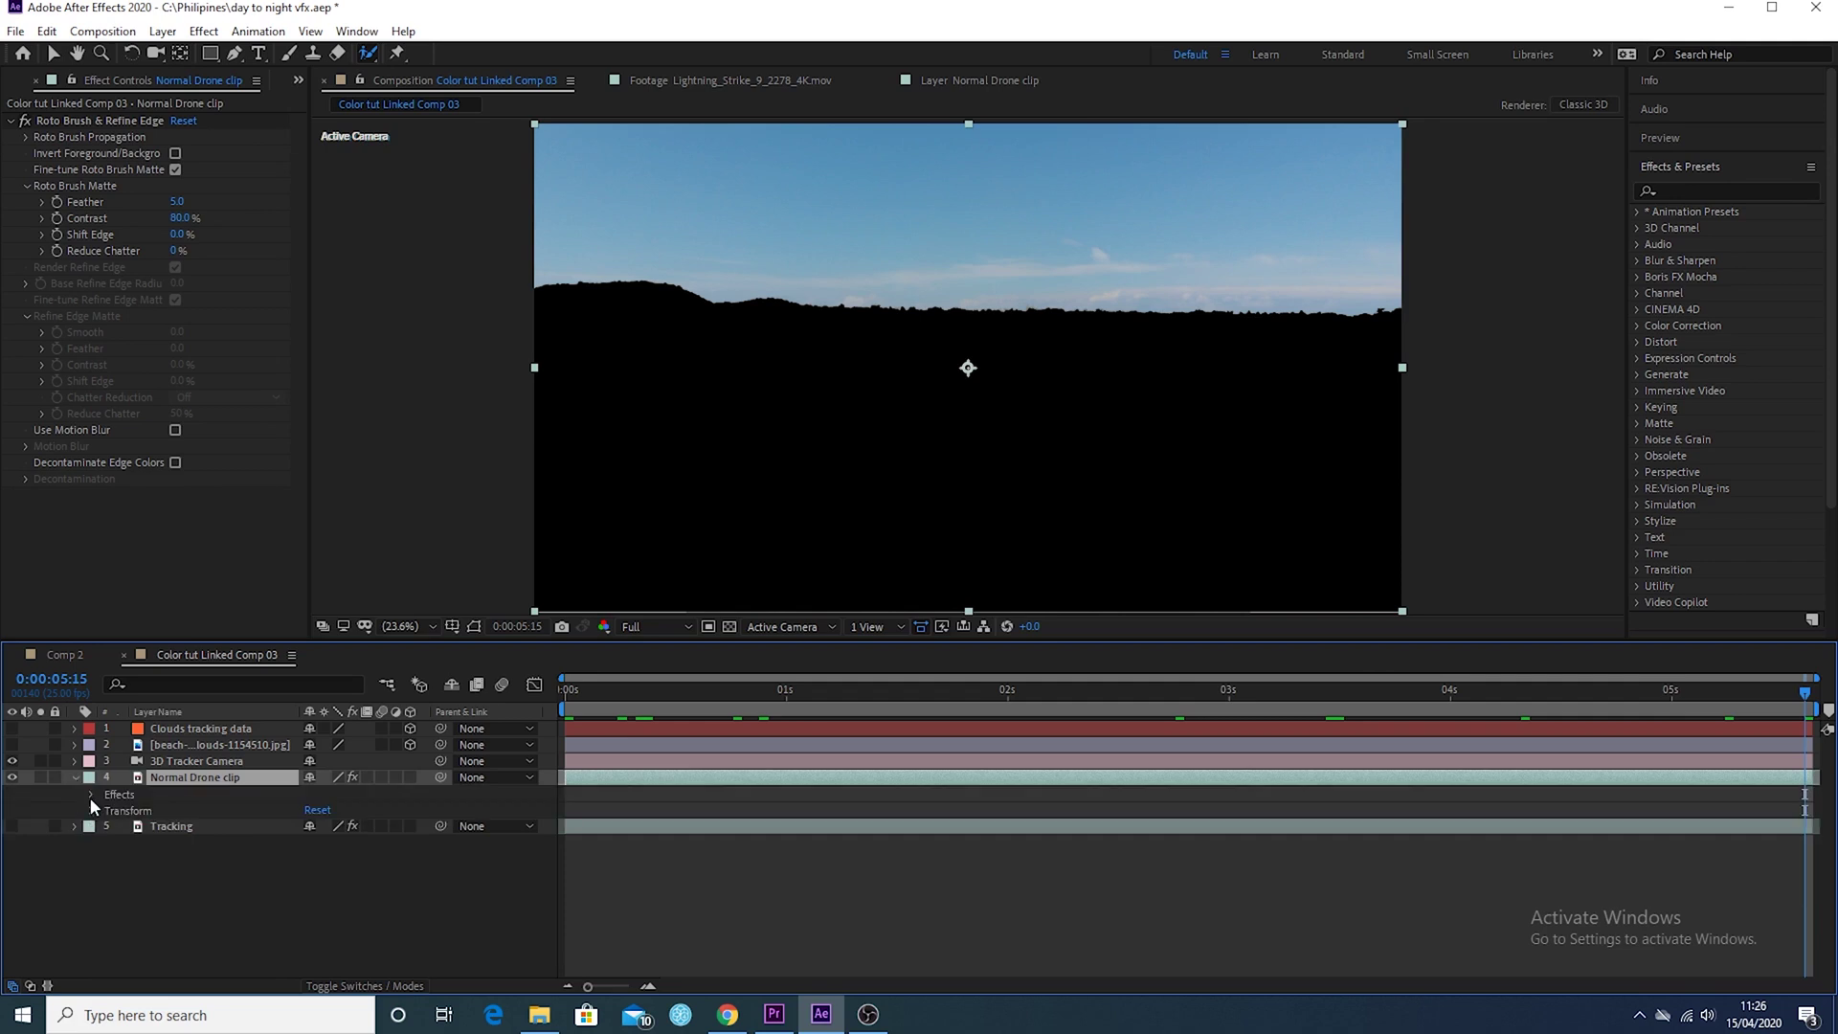
left_click(90, 797)
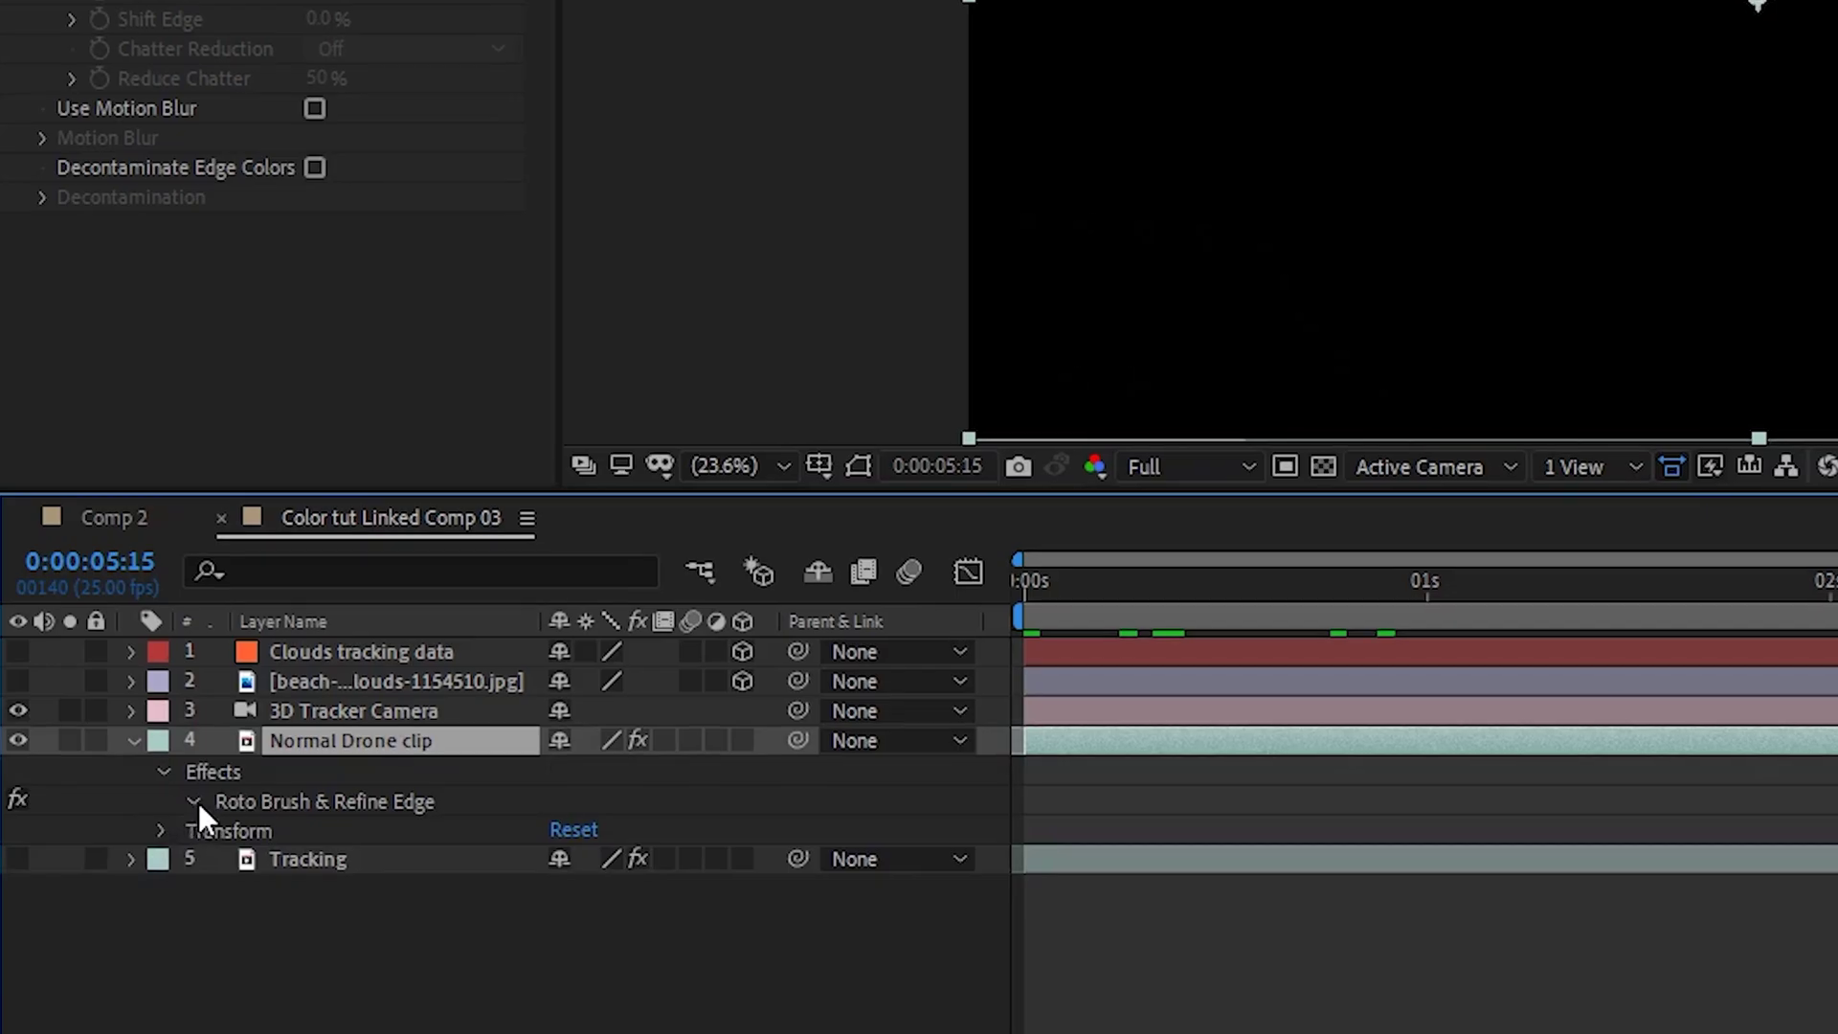
left_click(198, 802)
left_click(565, 768)
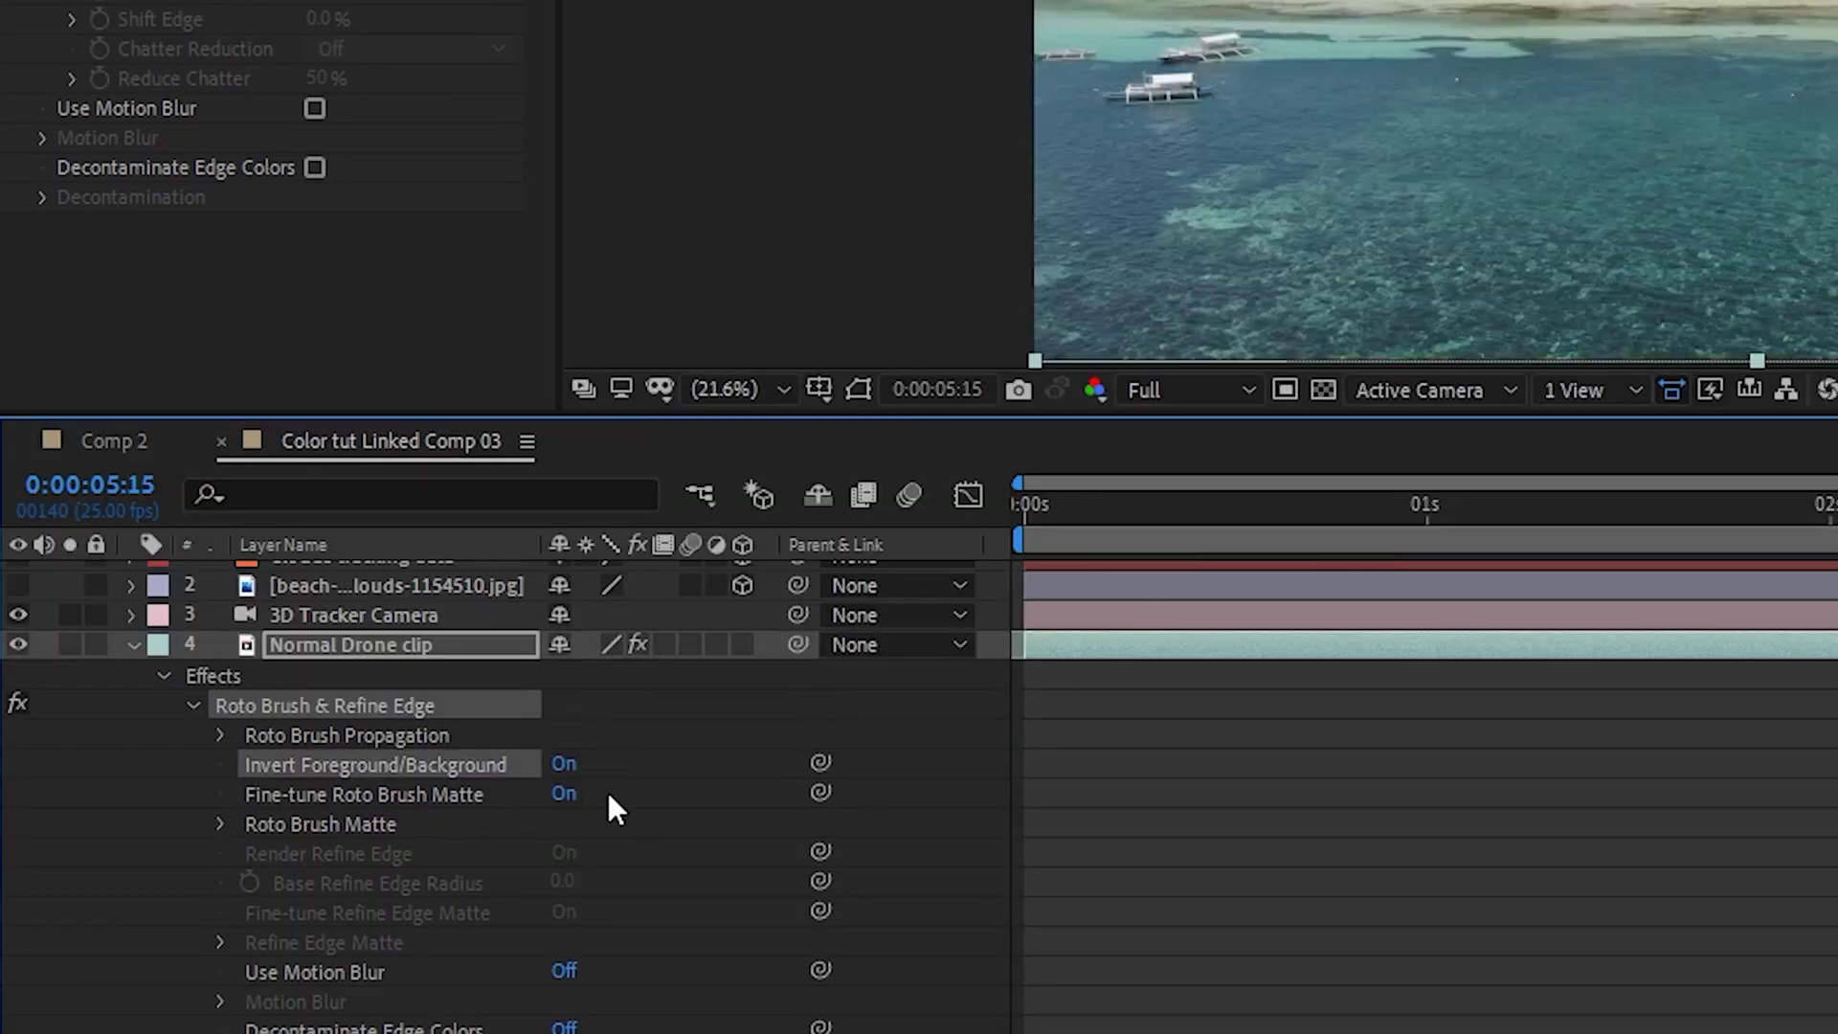
left_click(784, 389)
left_click(752, 738)
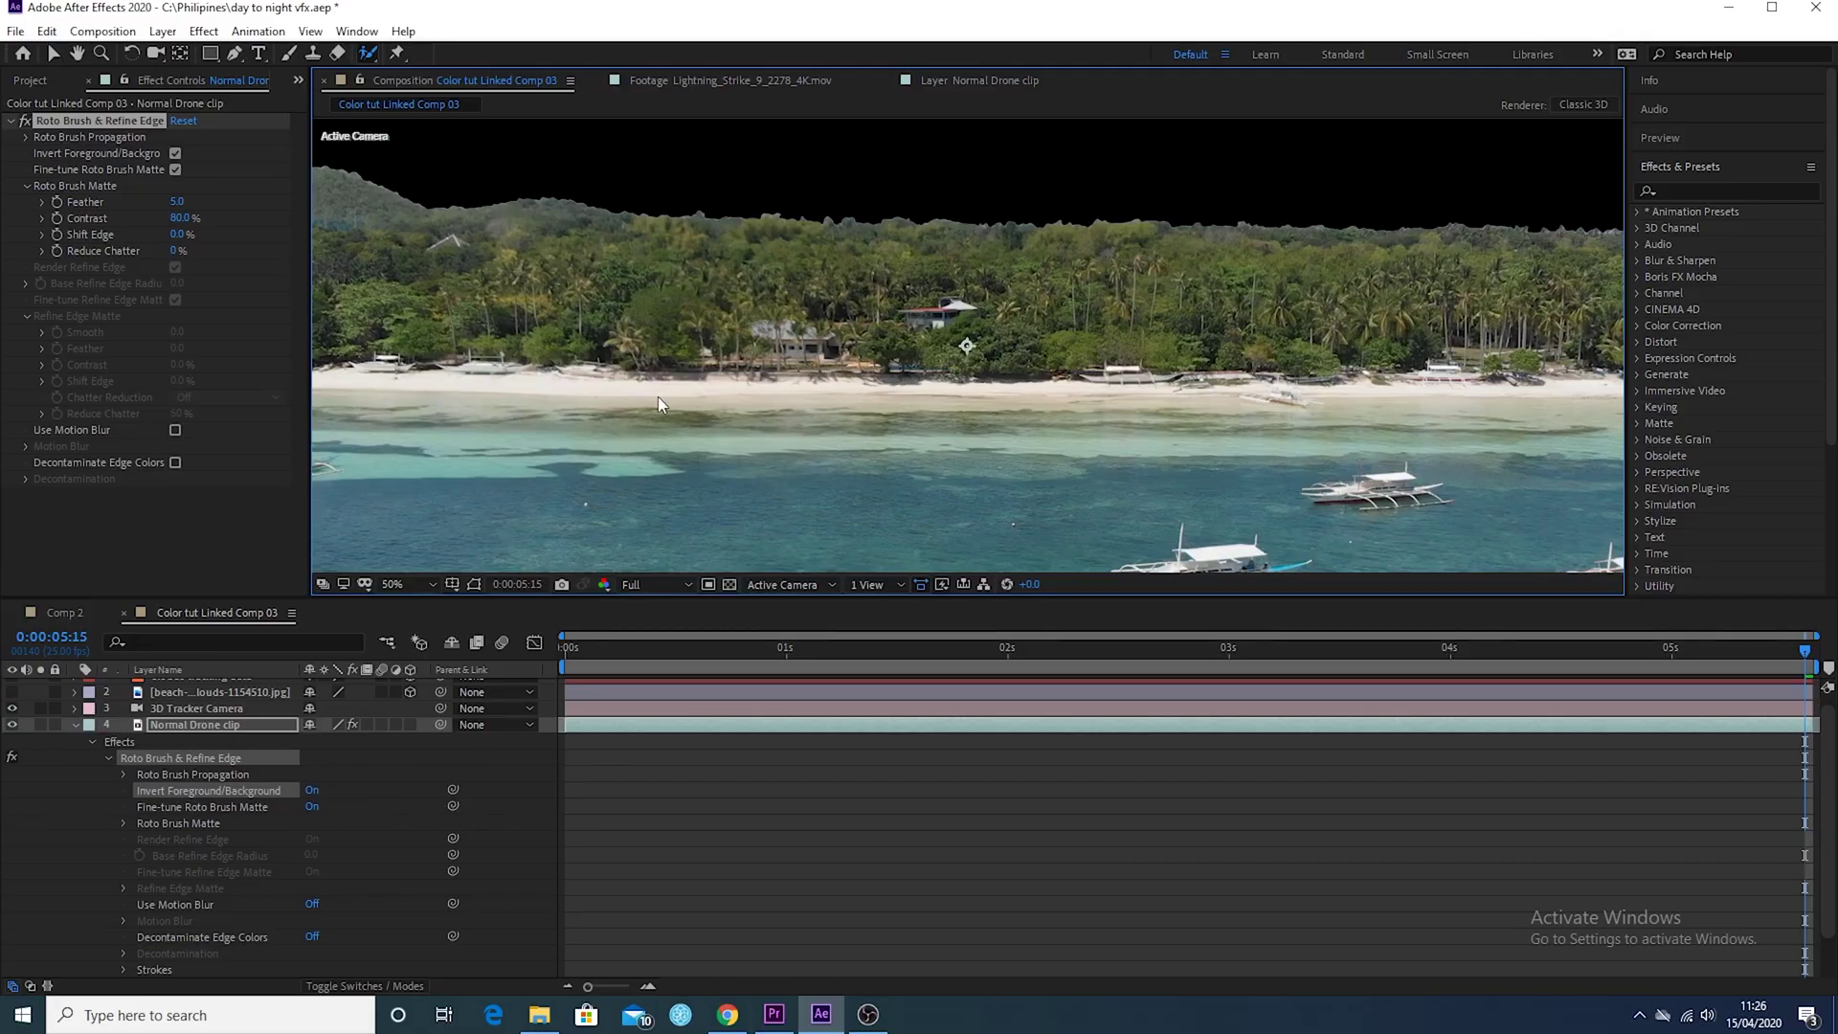
left_click(417, 582)
left_click(416, 600)
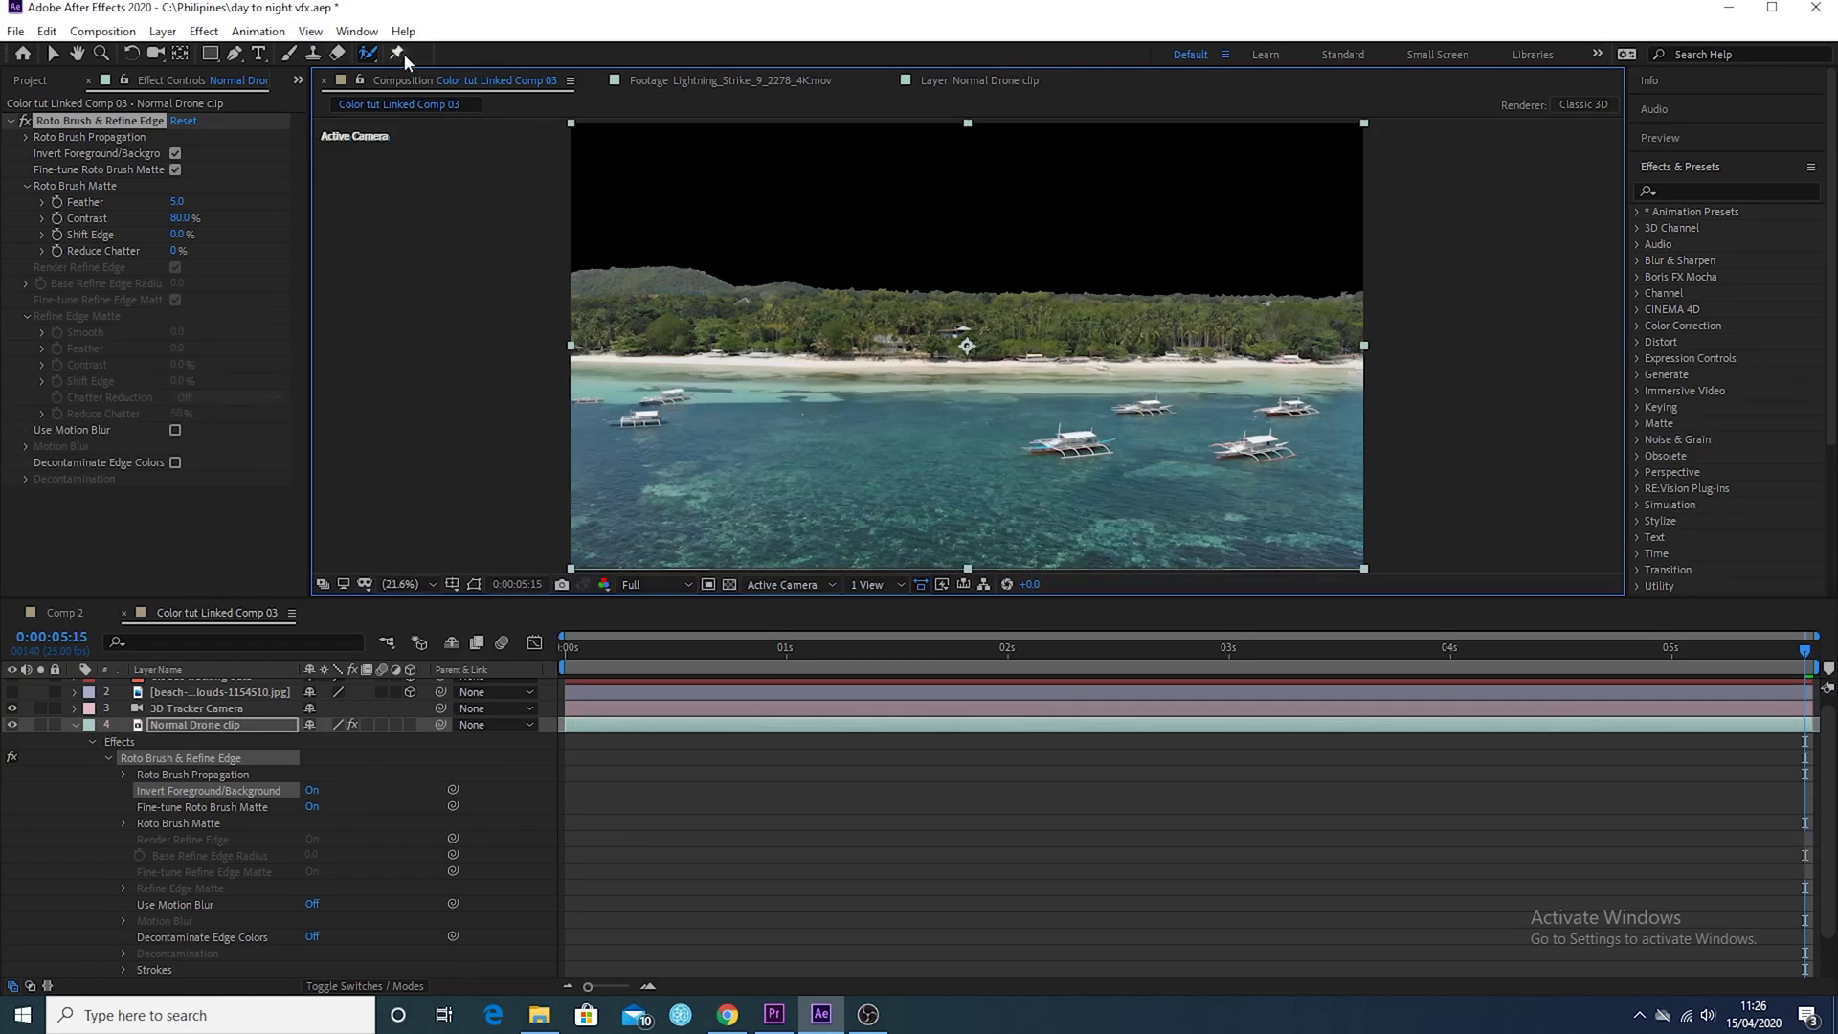
Paint a Refine Edge stroke along the hill and treeline on the Normal Drone clip's first frame and propagate it to the clip's end
left_click(74, 725)
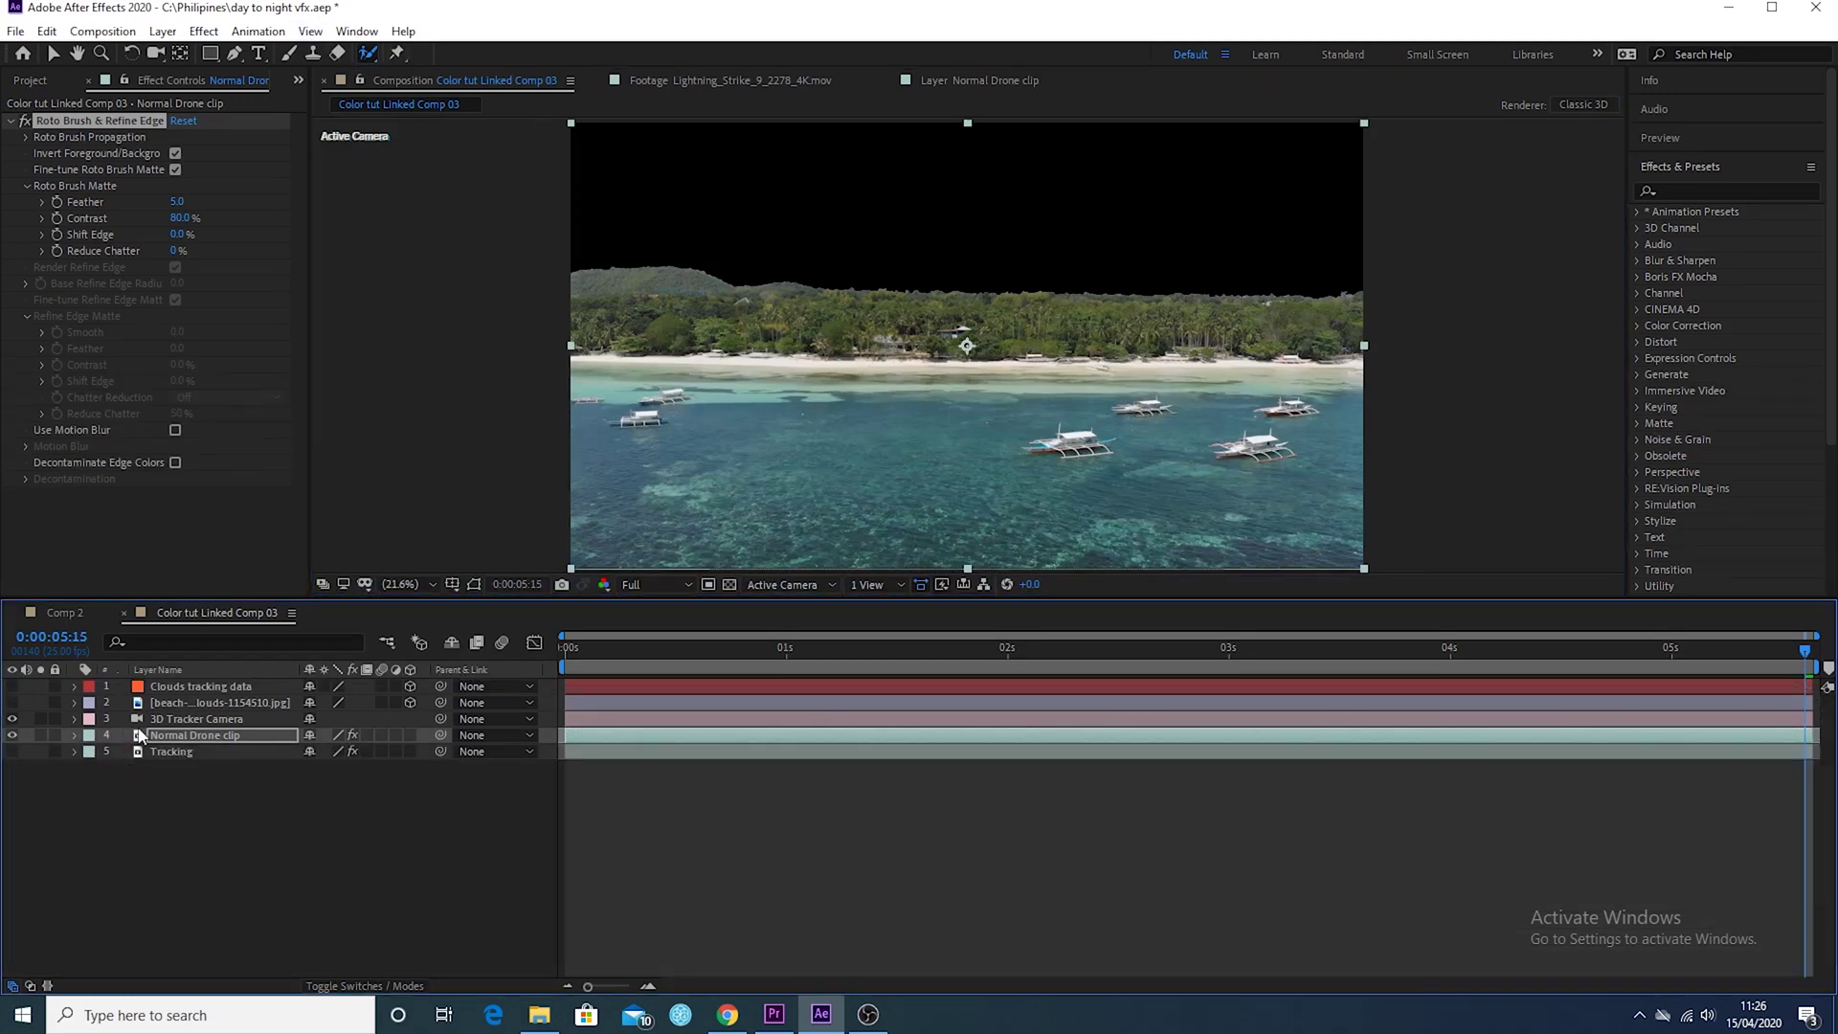
double_click(139, 736)
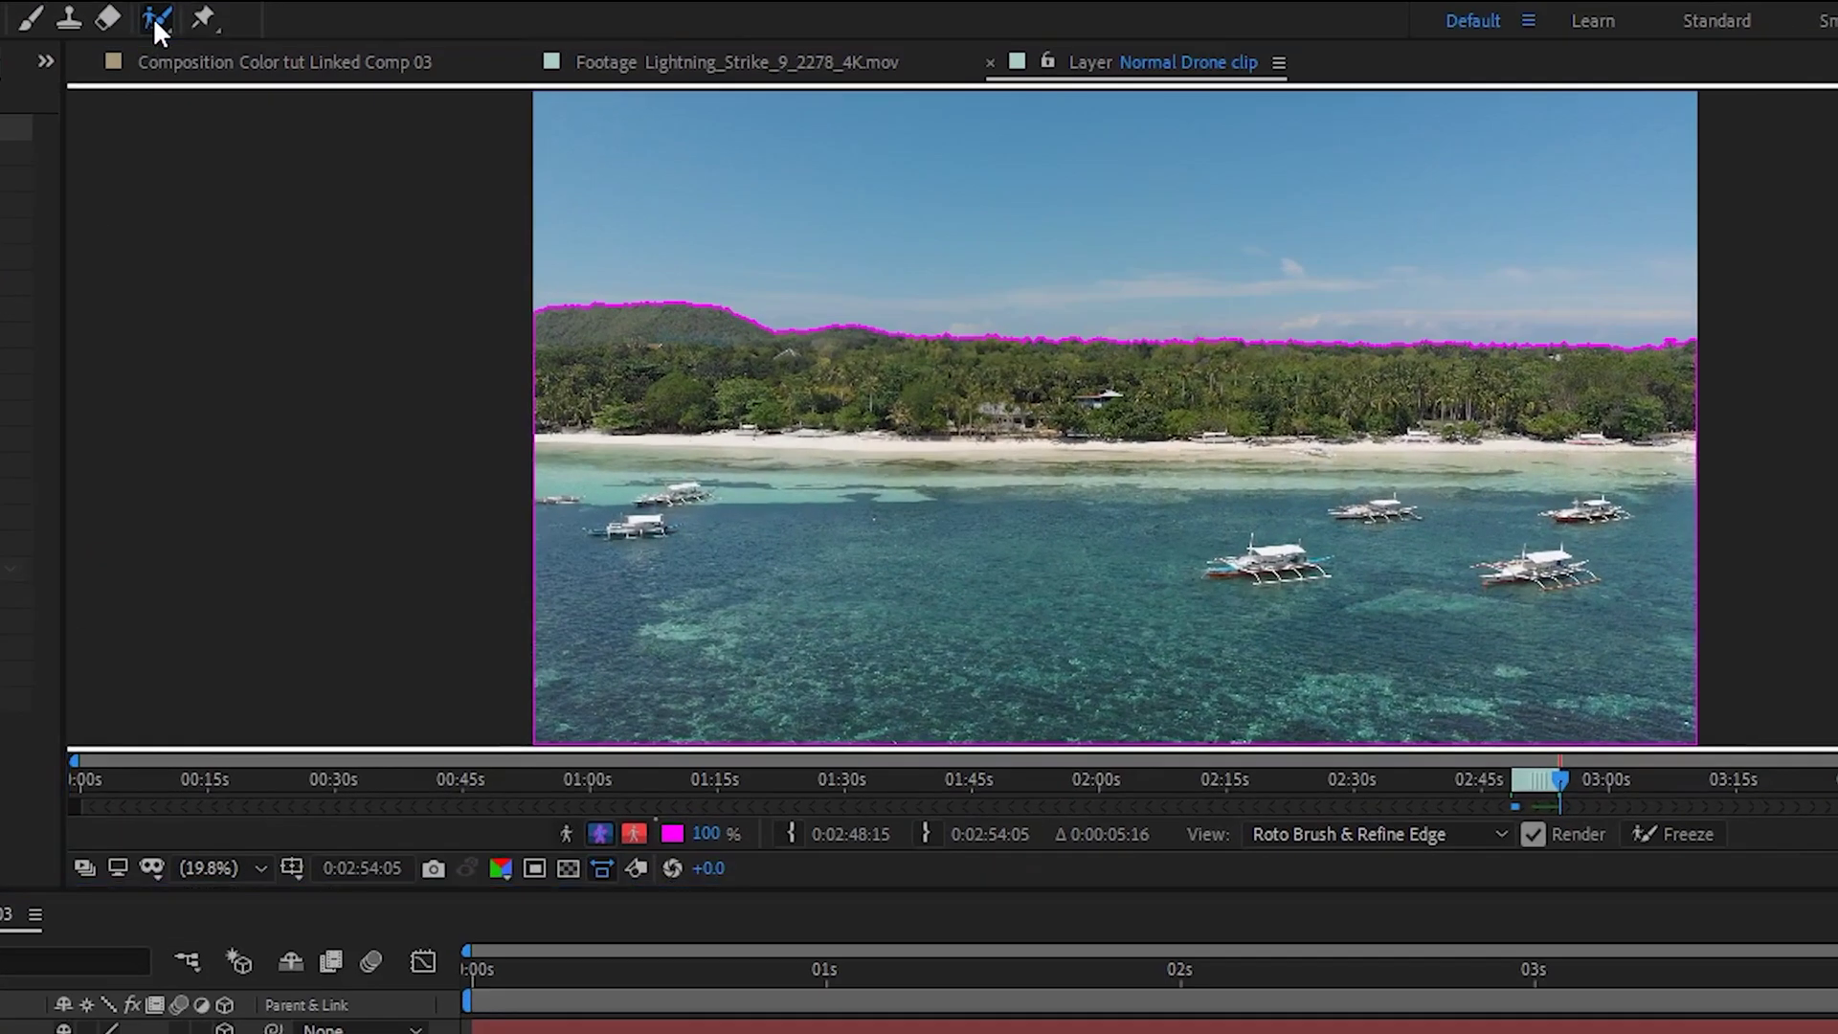
left_click_drag(156, 19, 232, 4)
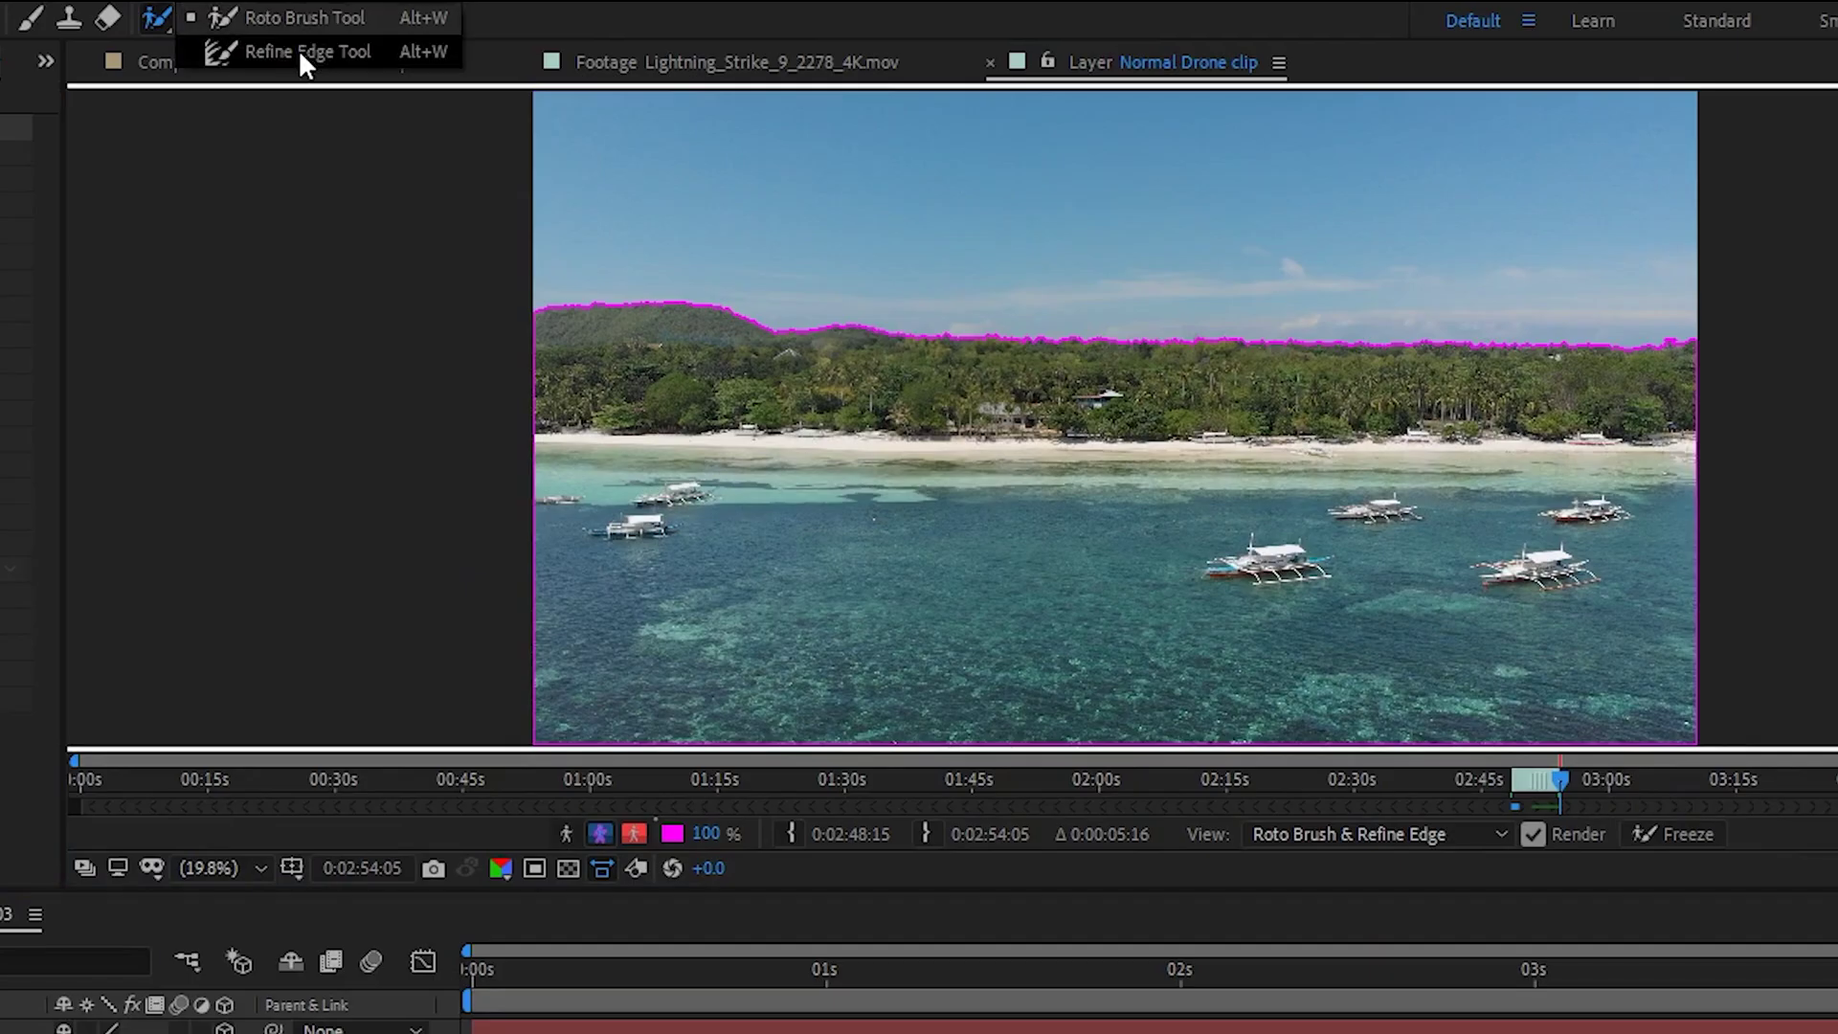
left_click(303, 55)
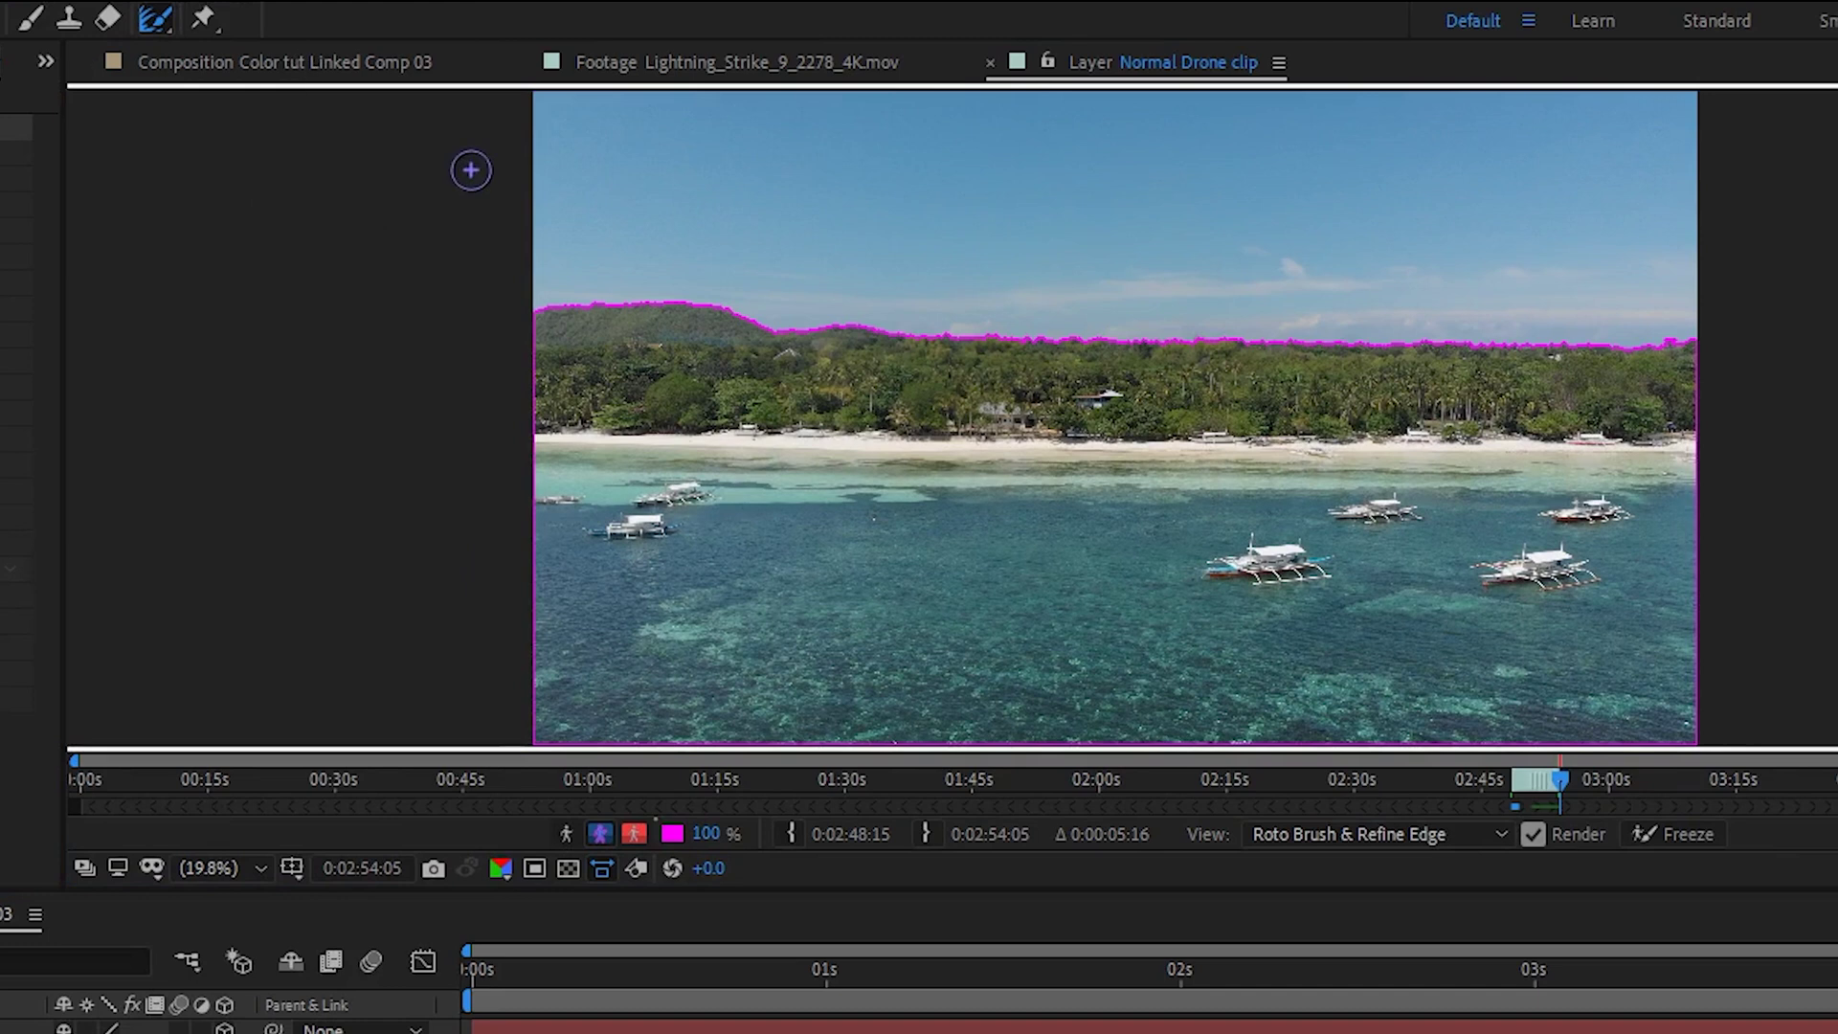
left_click(472, 971)
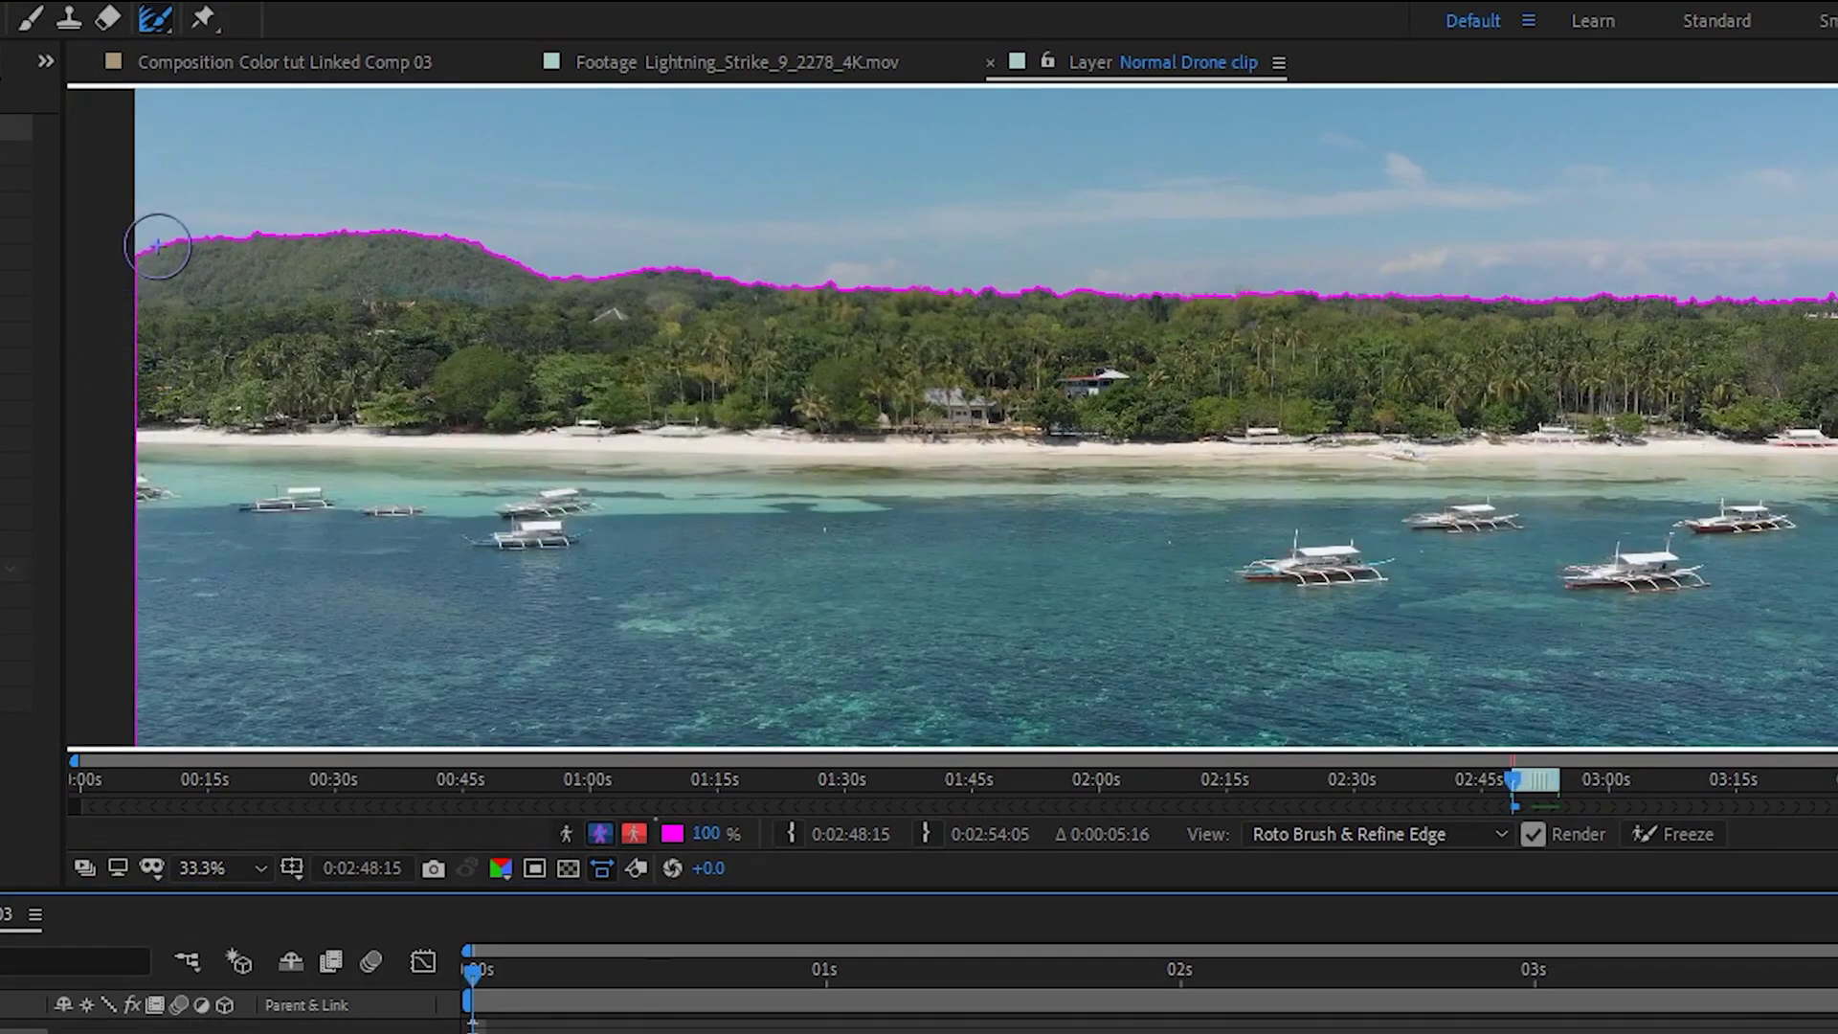
mouse_move(122, 263)
left_mouse_down()
mouse_move(389, 234)
mouse_move(580, 286)
mouse_move(1555, 300)
left_mouse_up()
left_click_drag(1721, 300, 1834, 298)
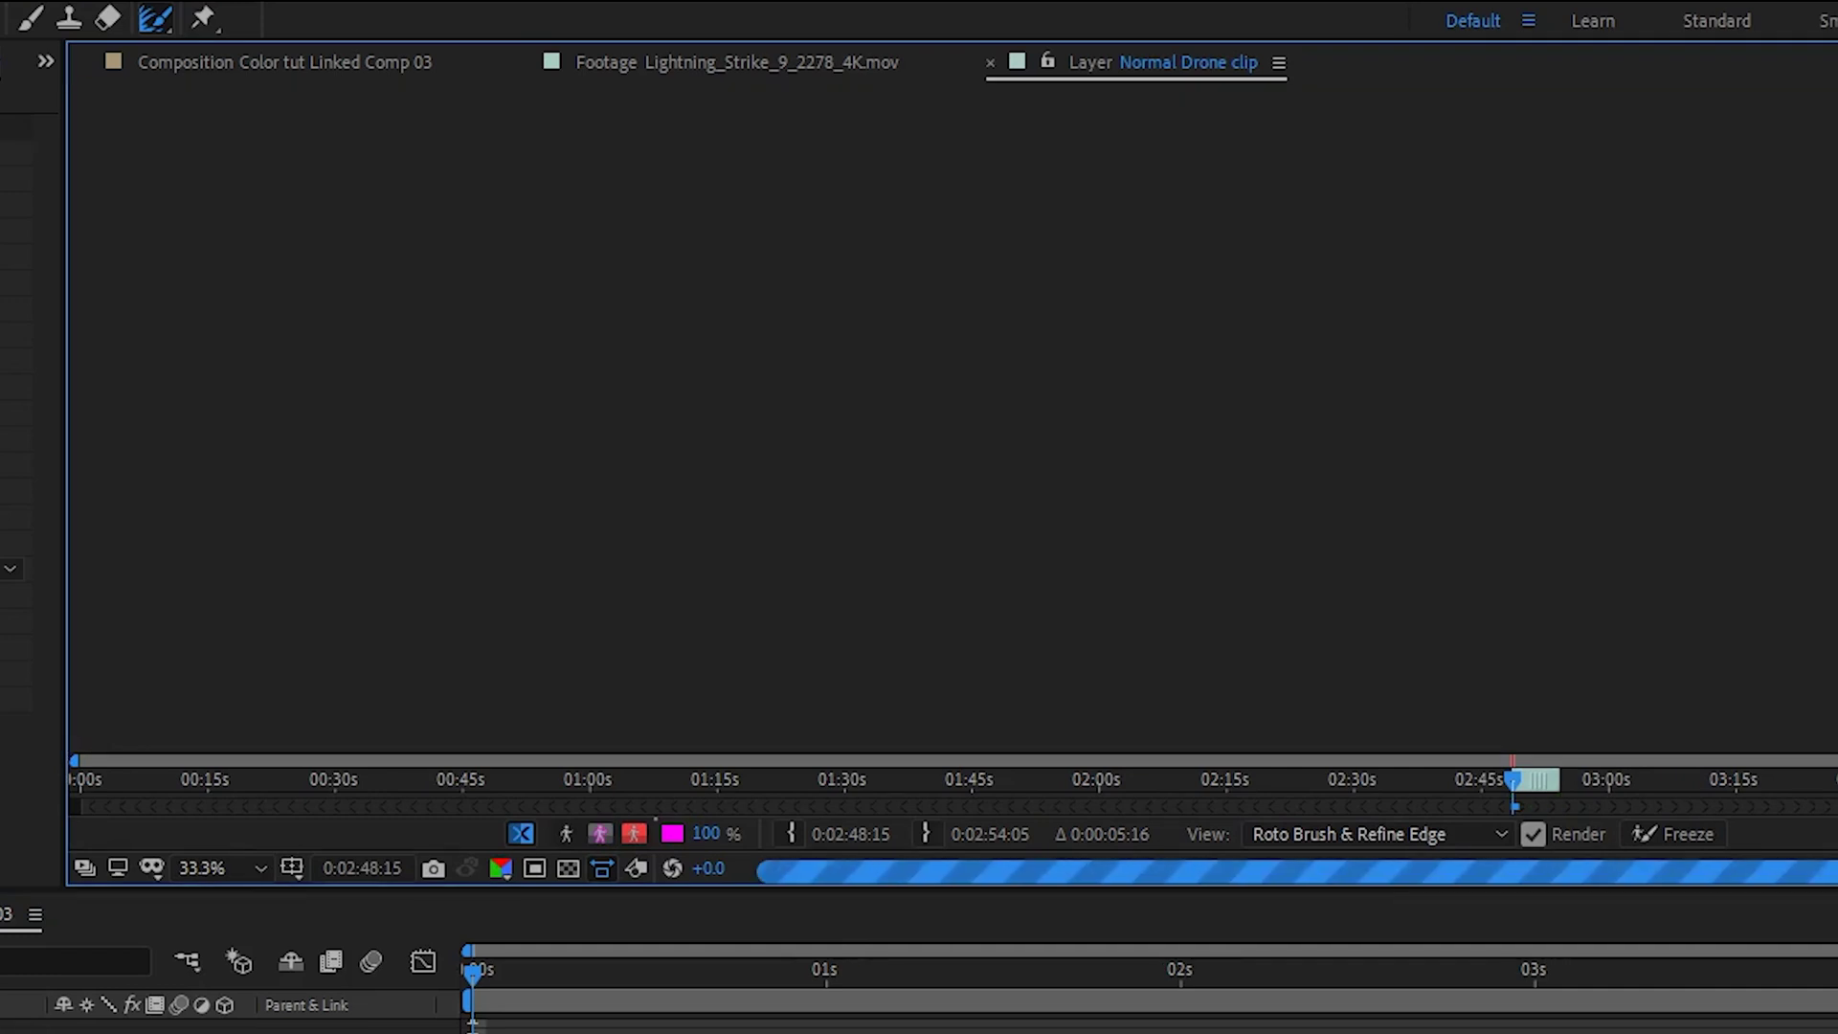
left_click_drag(475, 975, 1837, 979)
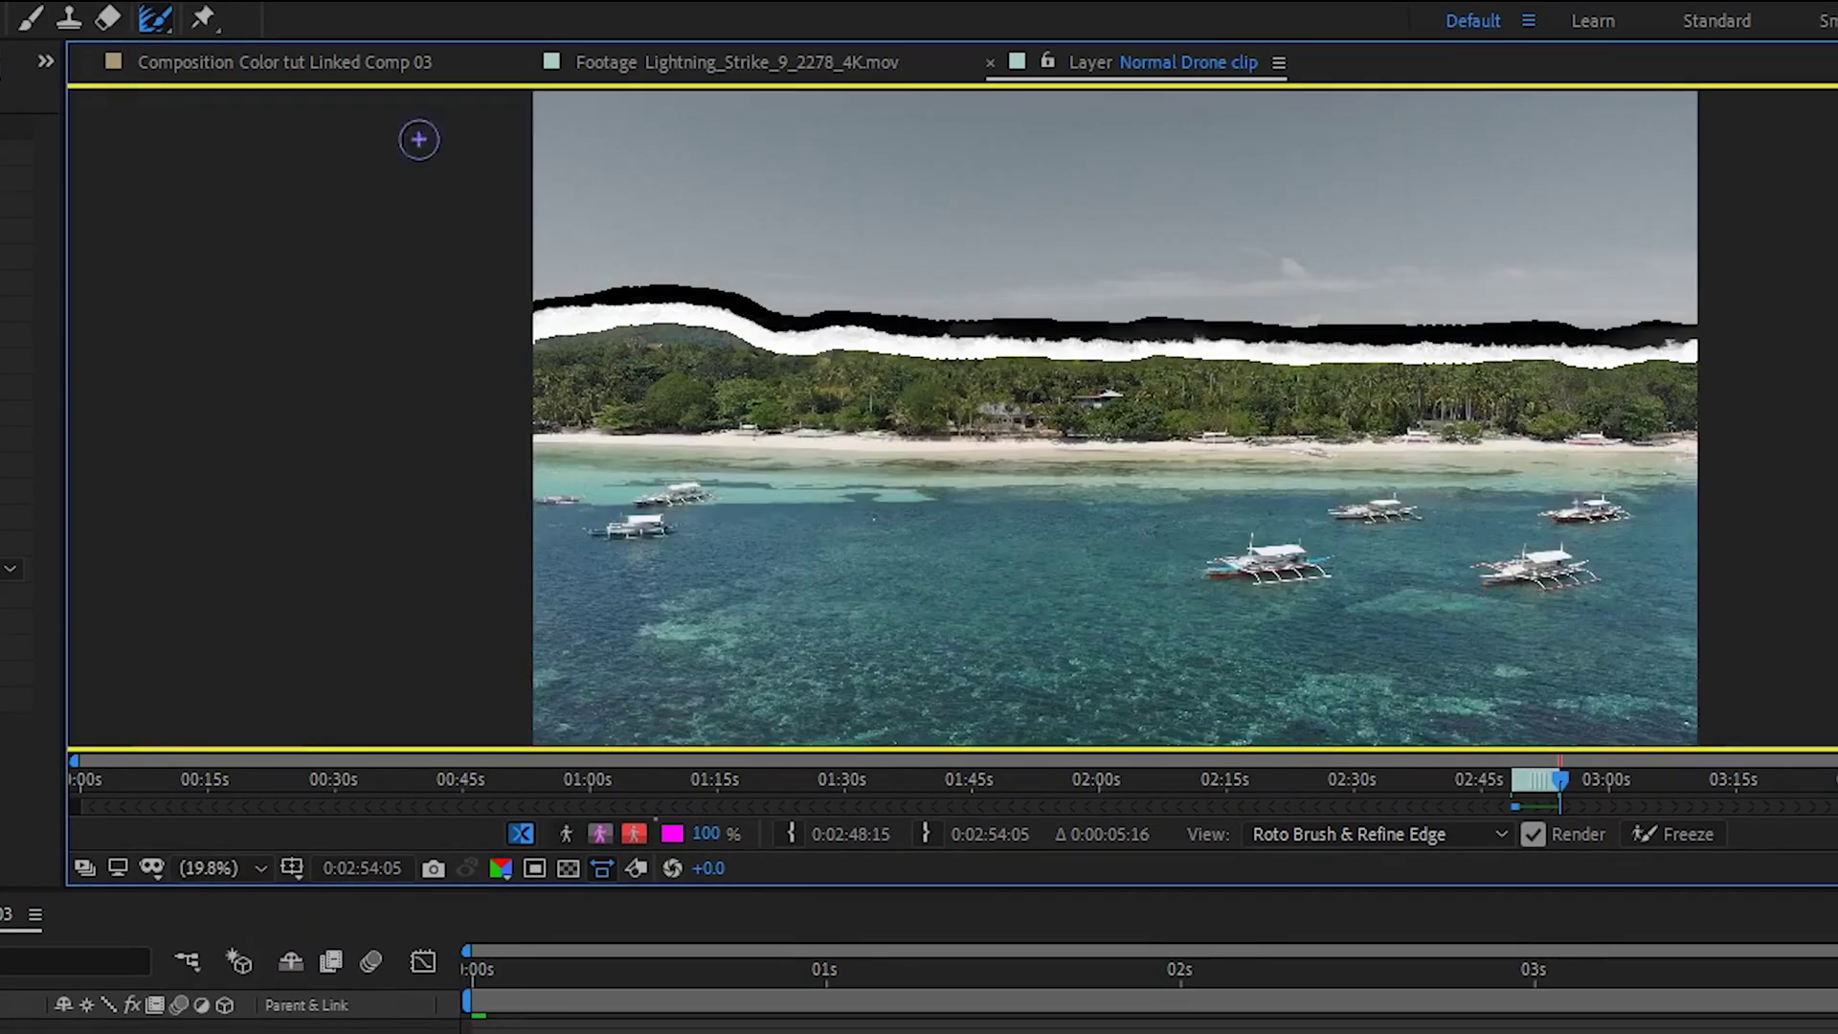
Examine the refined treeline edge in the composition at 100% magnification
left_click(268, 63)
left_click(244, 871)
left_click(249, 1030)
left_click(244, 871)
left_click(249, 1030)
key("space")
left_click_drag(390, 245, 387, 714)
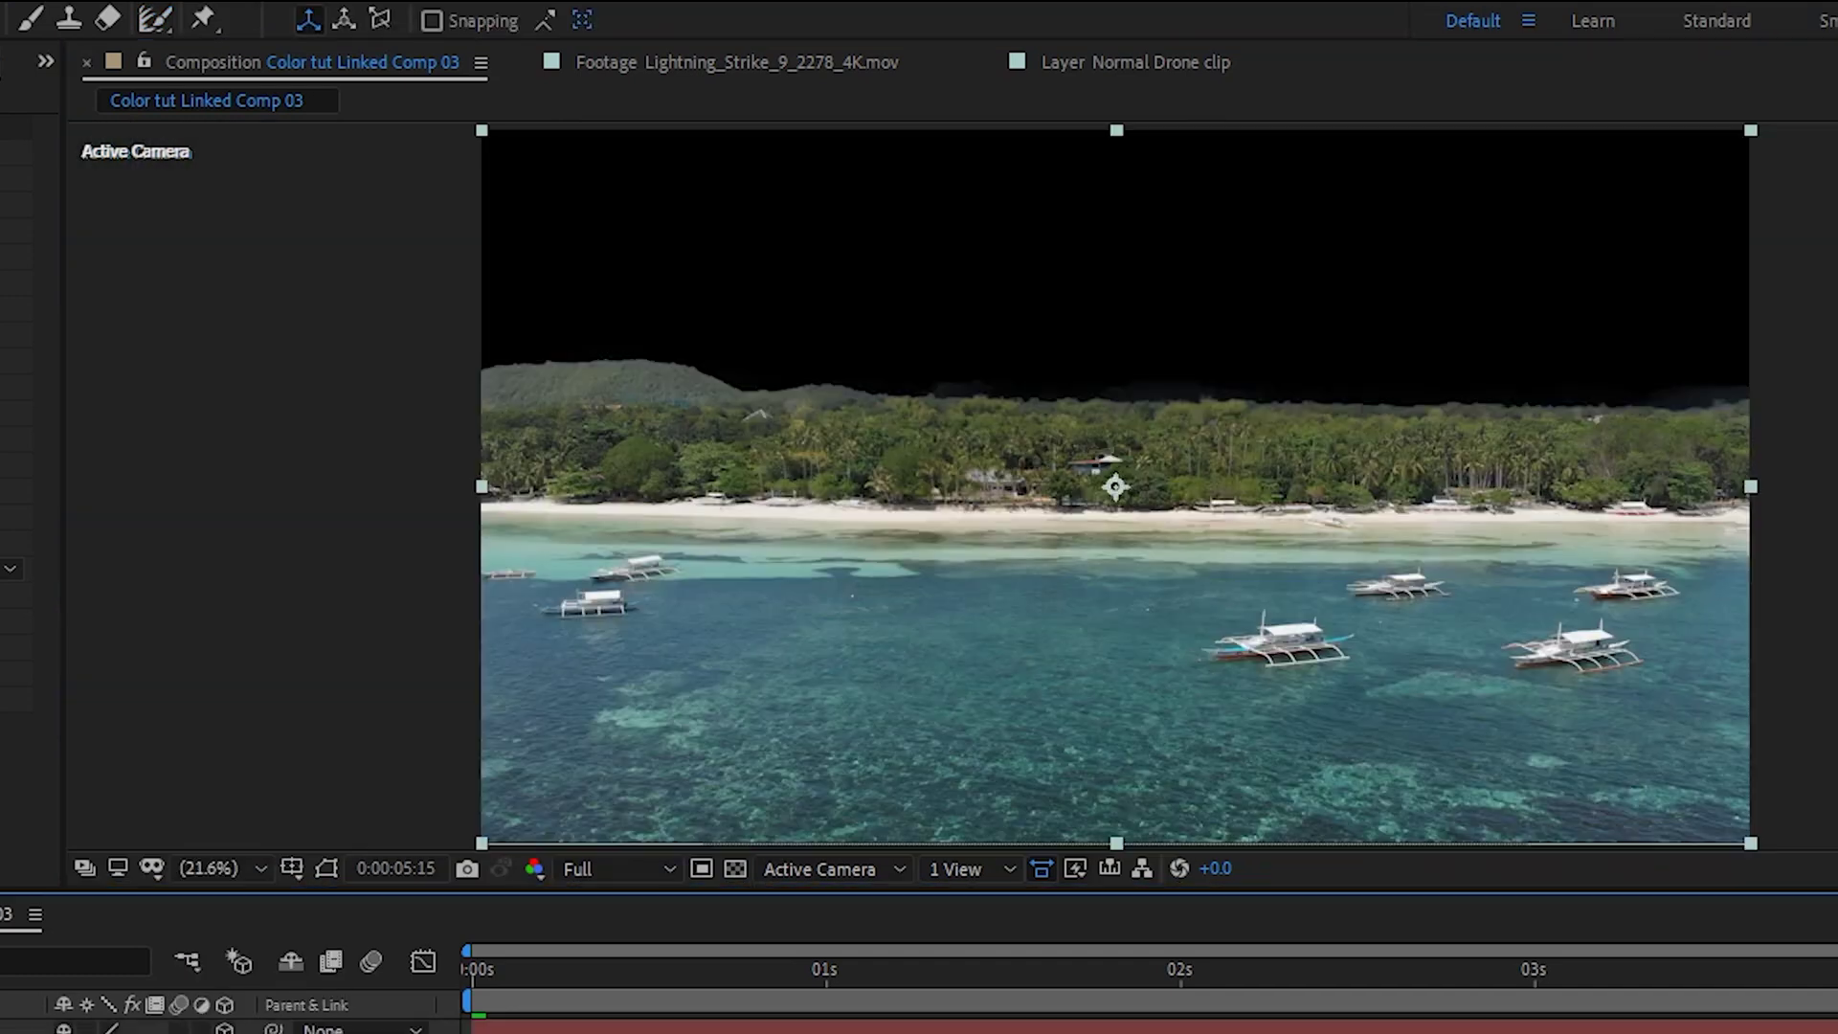
Show the beach dark-clouds image again and place it directly beneath the Normal Drone clip layer
left_click(13, 702)
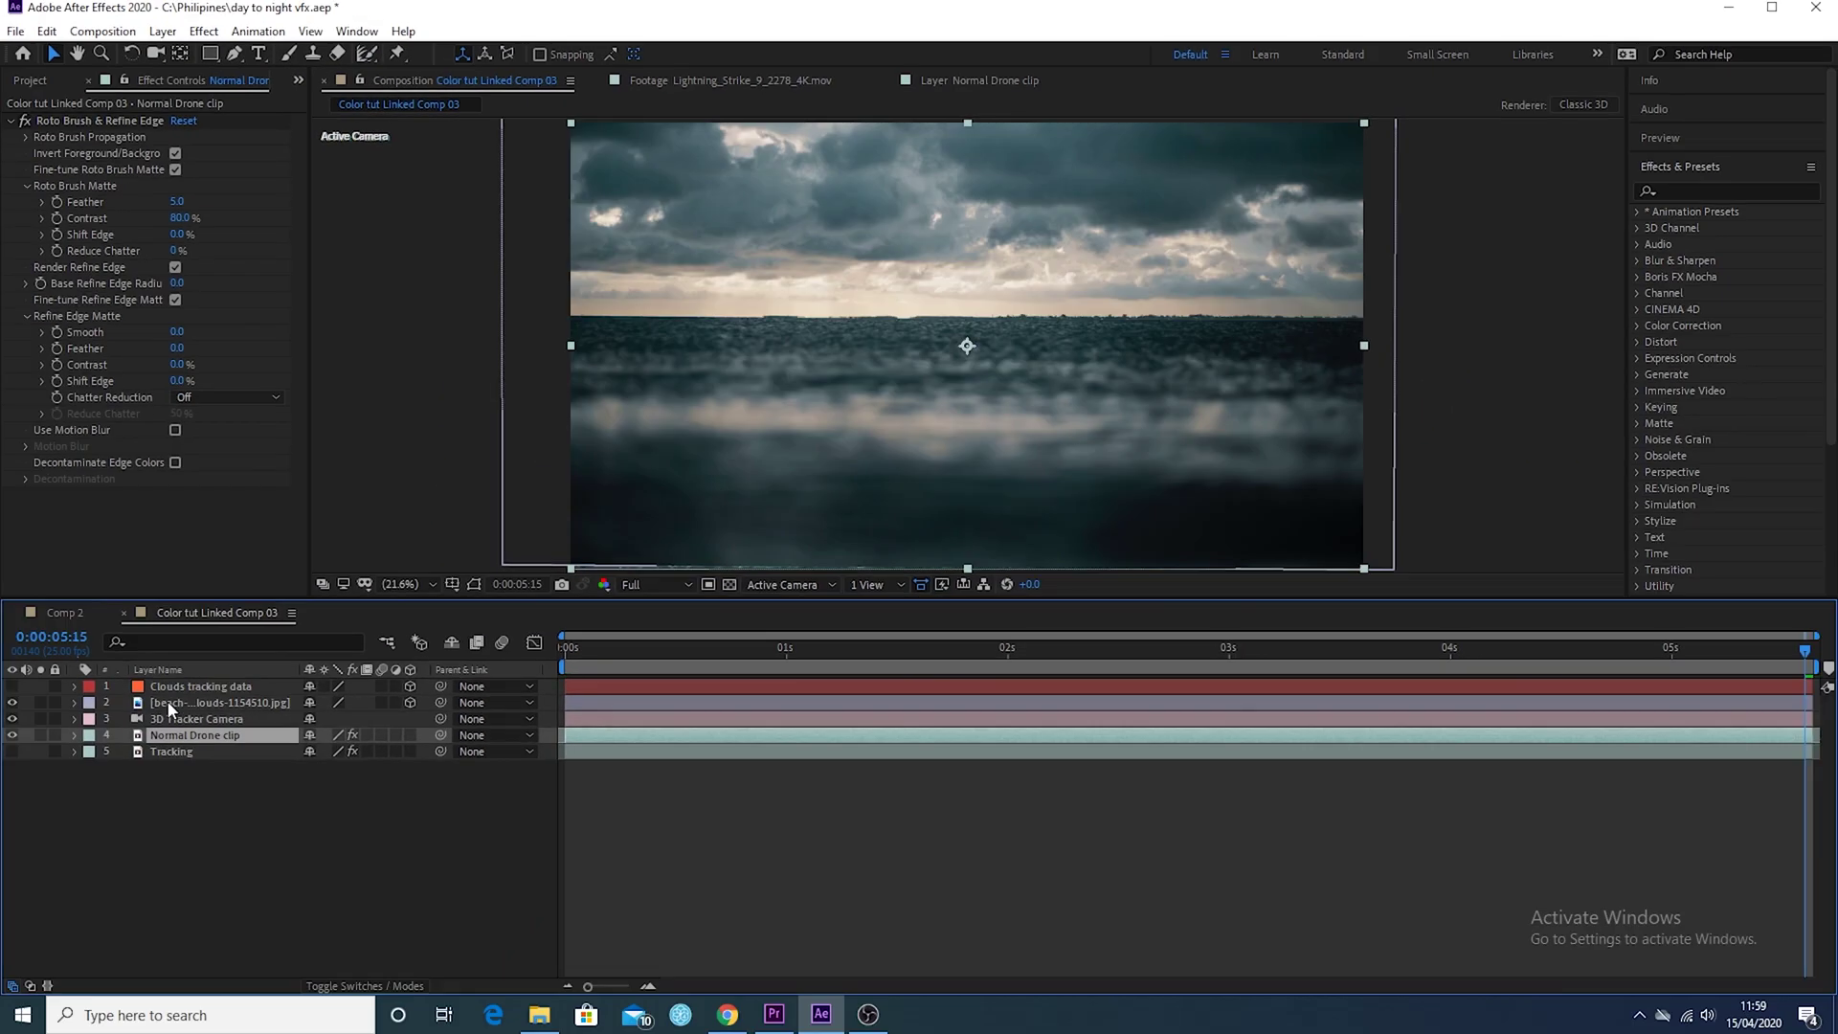
left_click_drag(193, 704, 197, 747)
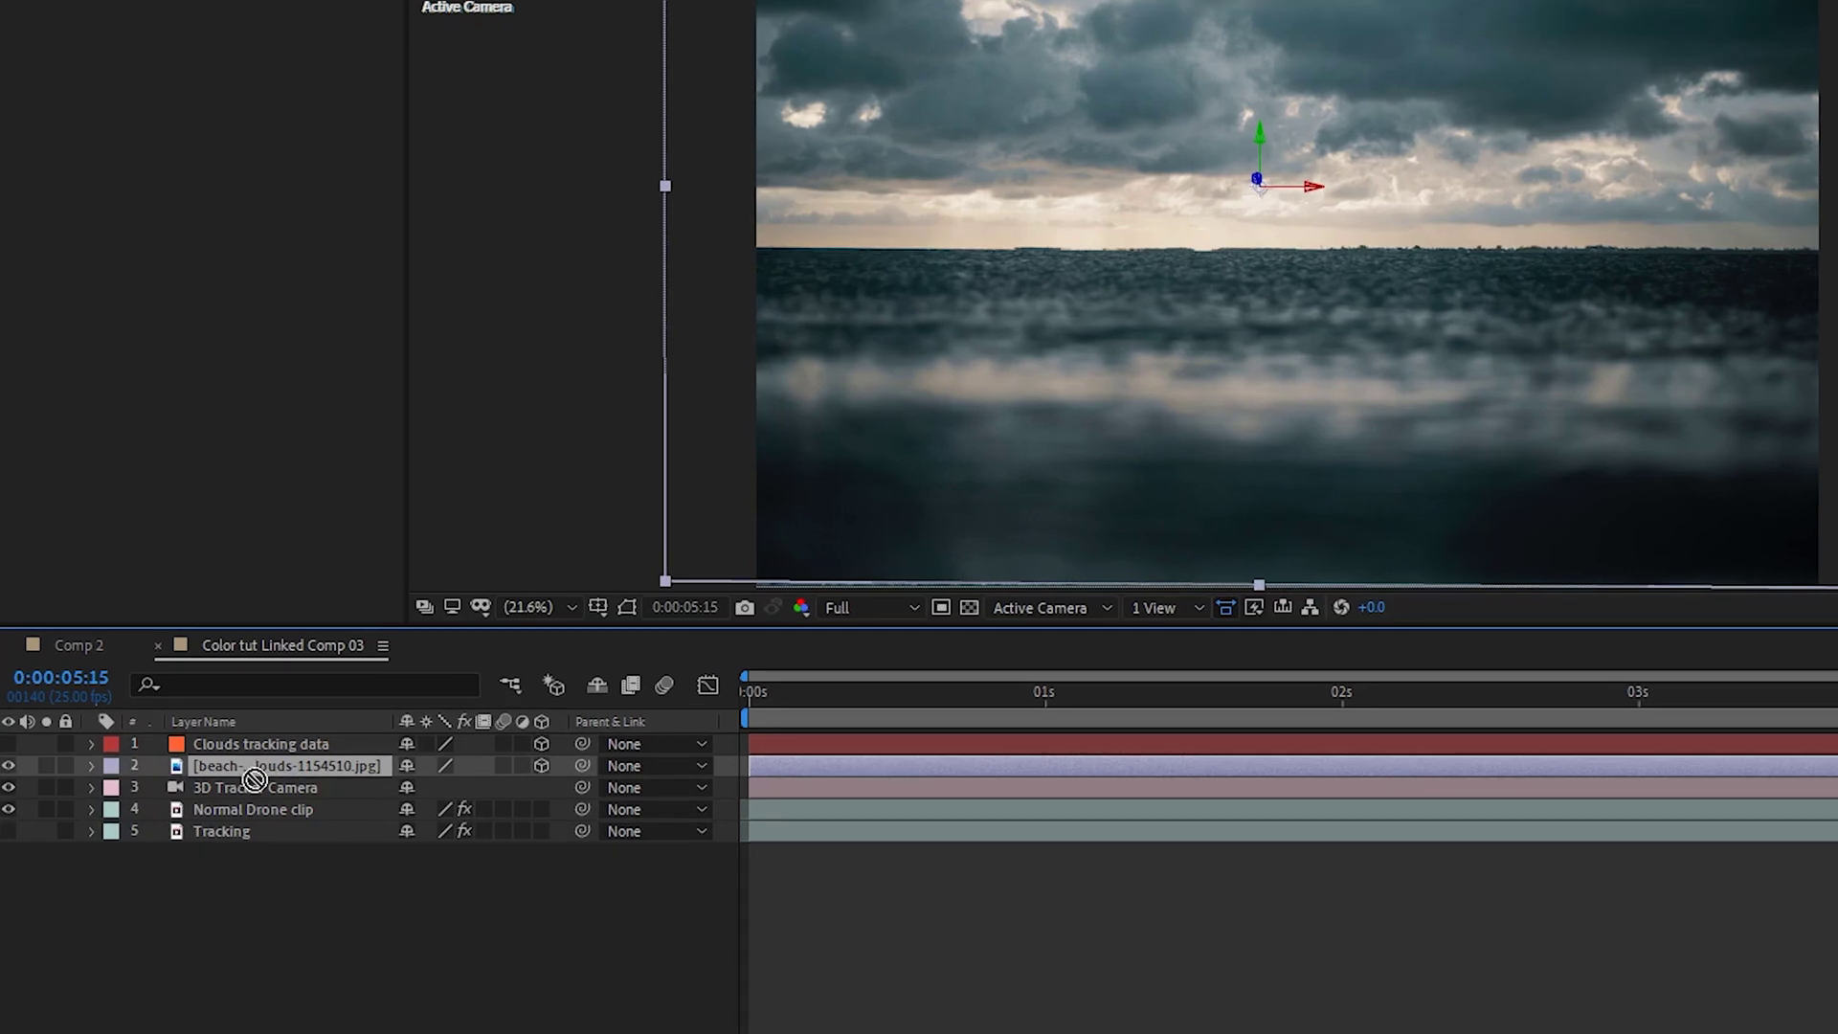
left_click_drag(258, 826, 259, 827)
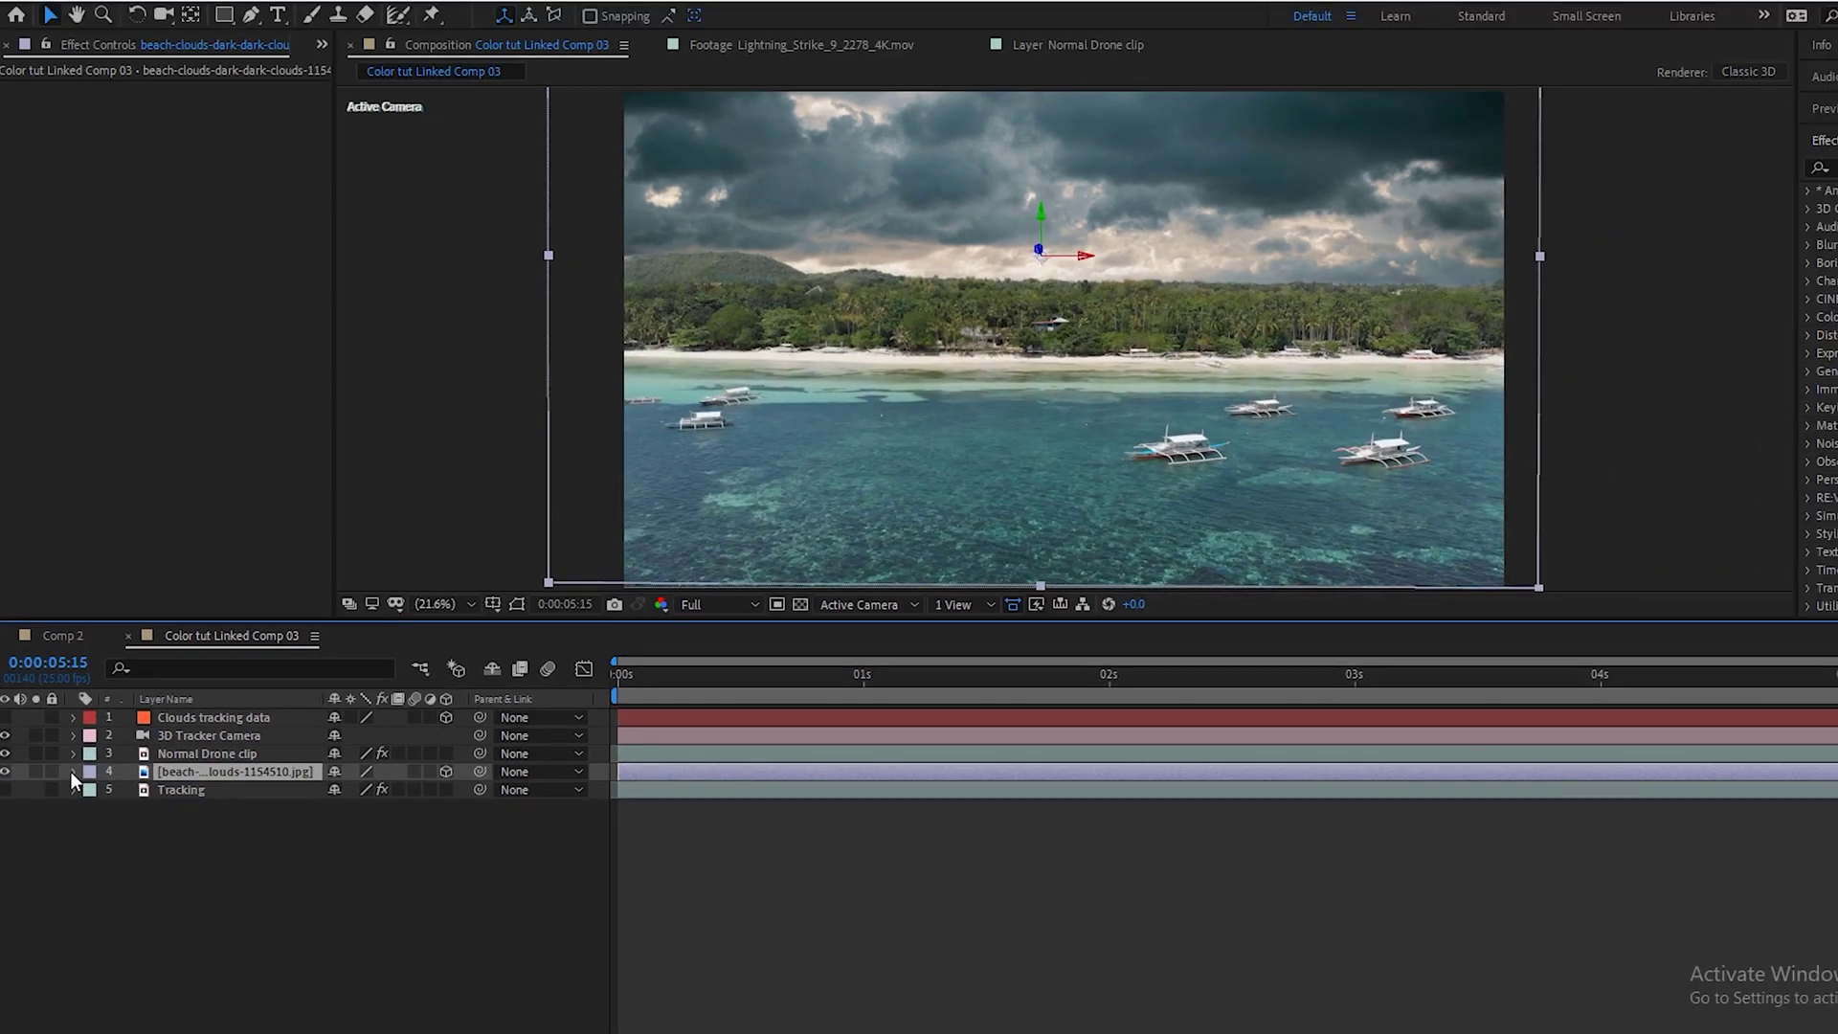
Raise the cloud image to a Y position of about -11446 and stretch only its horizontal scale to about 3097%
left_click(73, 772)
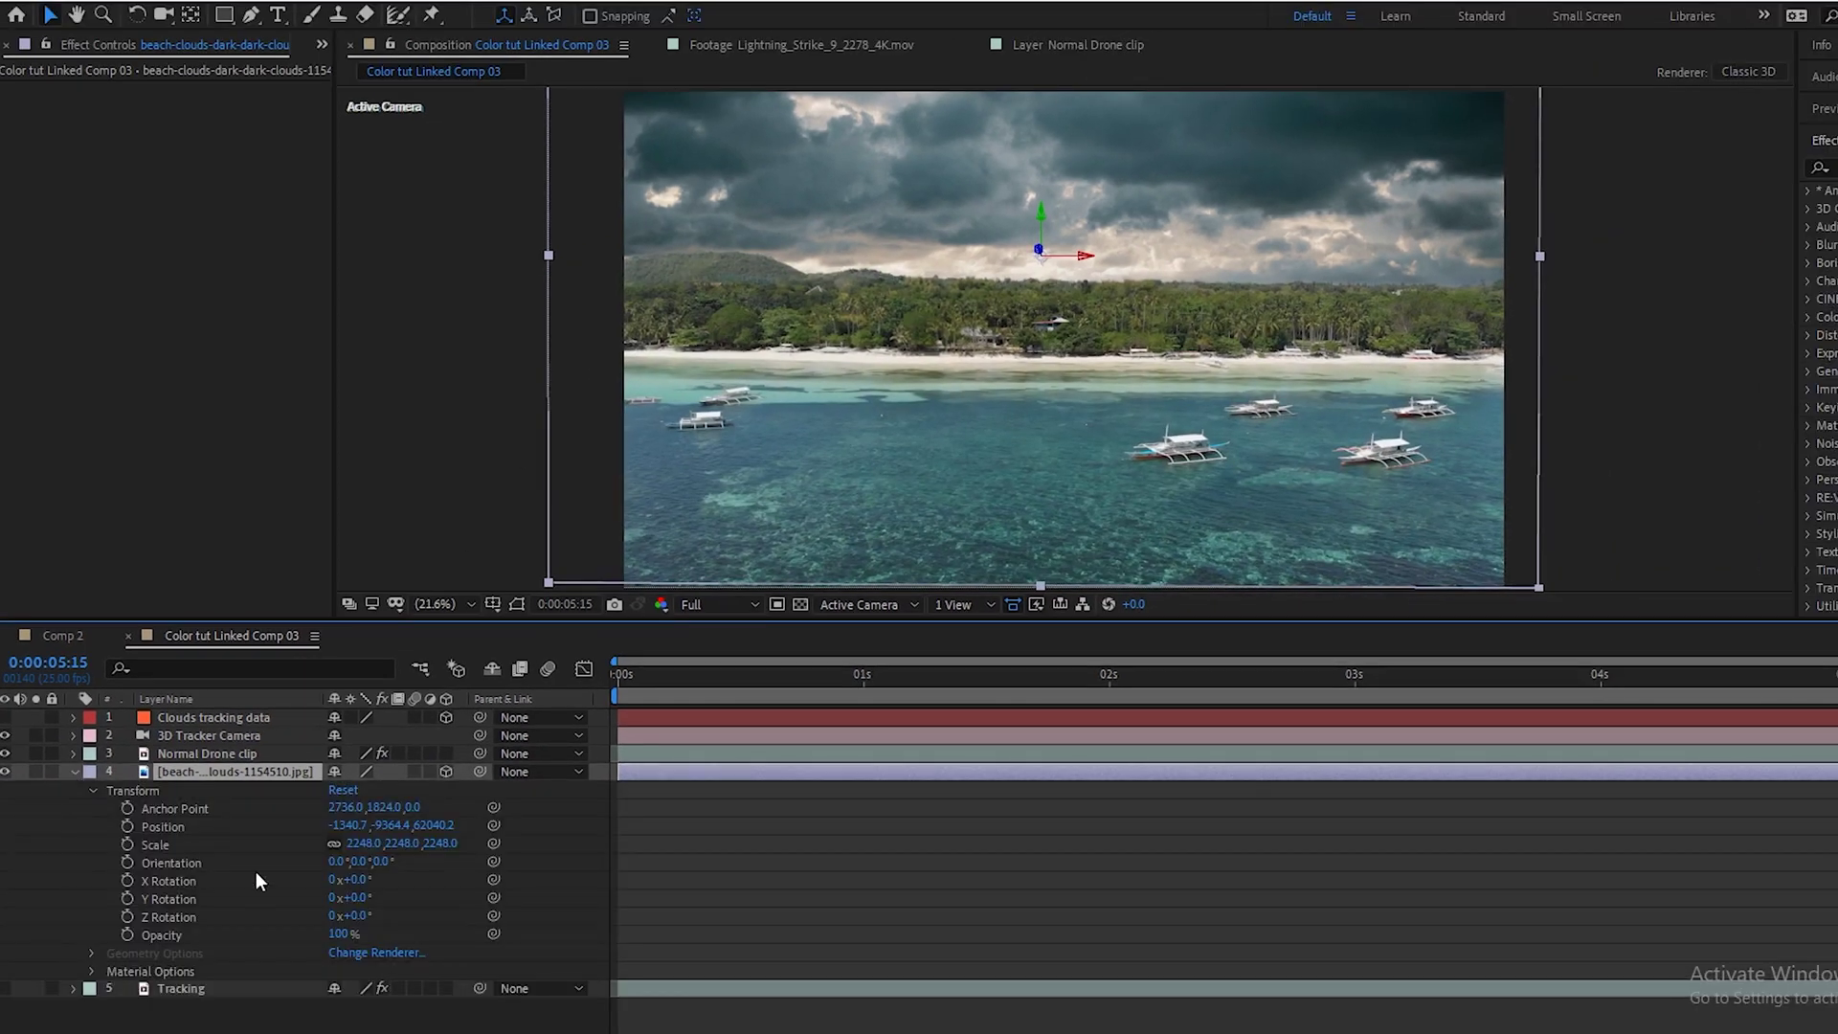
left_click_drag(387, 825, 668, 837)
left_click_drag(393, 825, 856, 379)
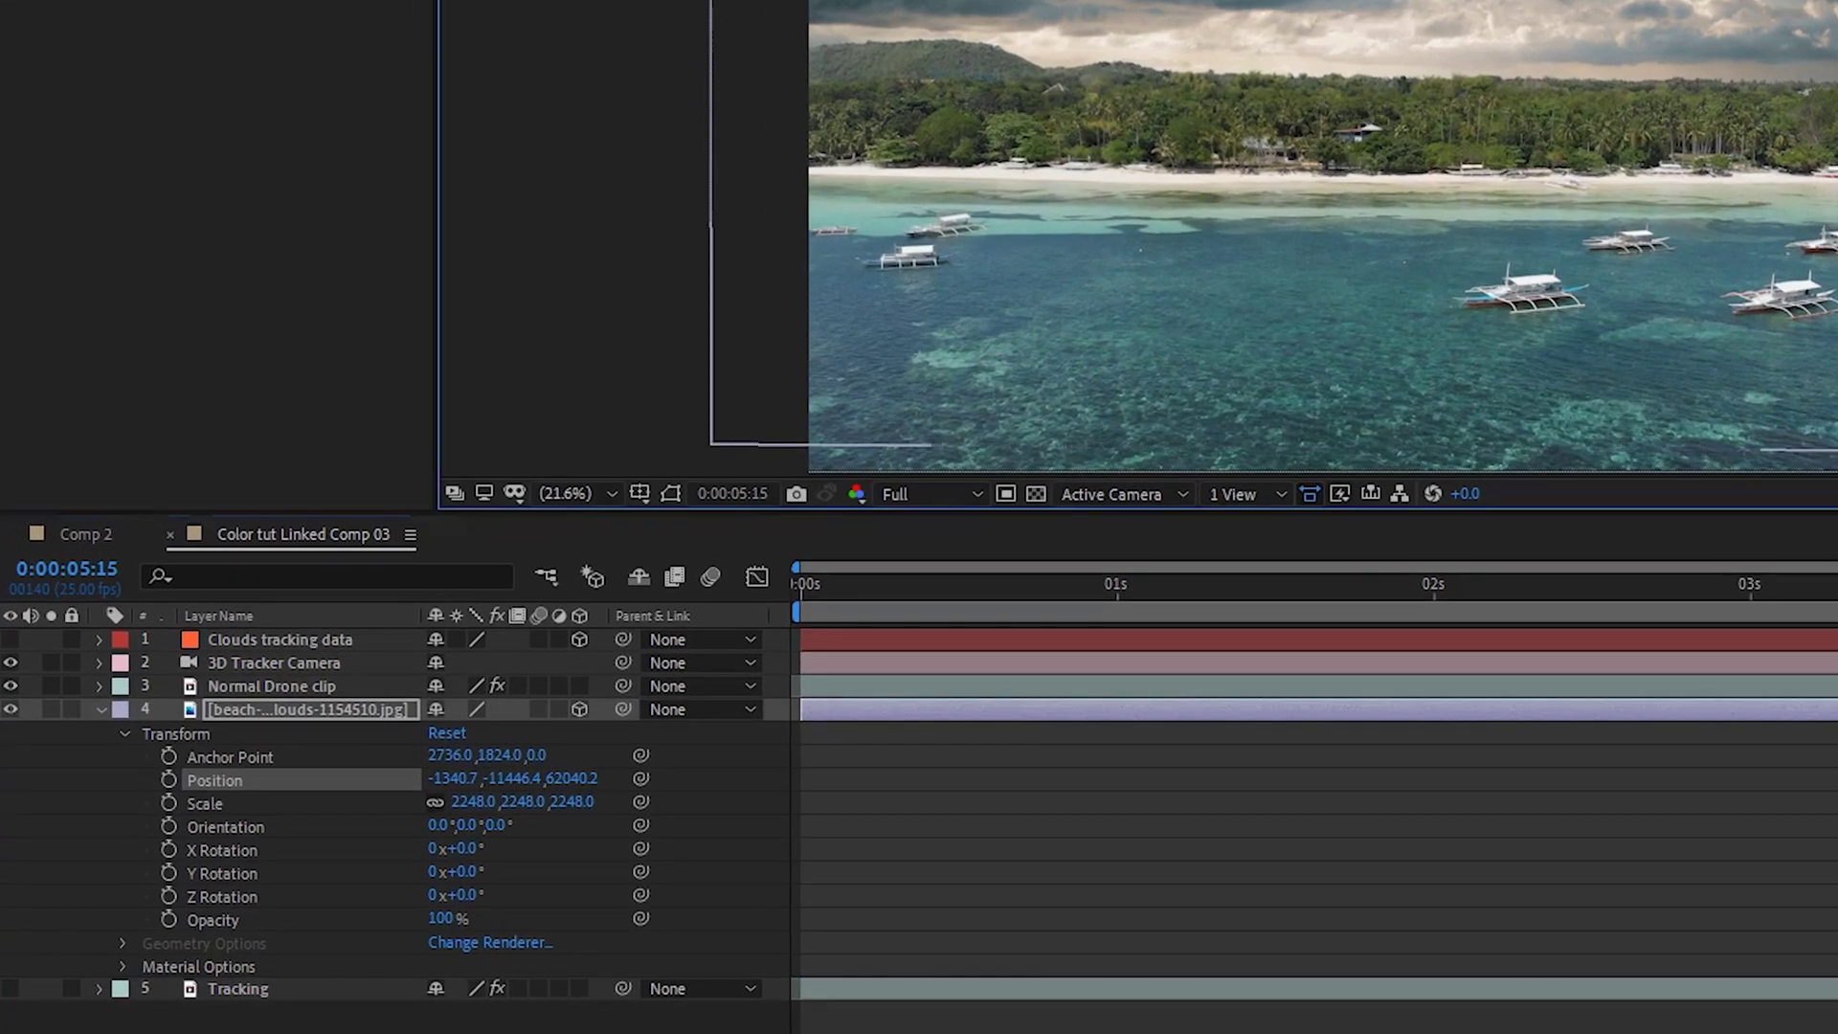
left_click(712, 22)
left_click_drag(711, 22, 535, 22)
left_click_drag(594, 802, 615, 801)
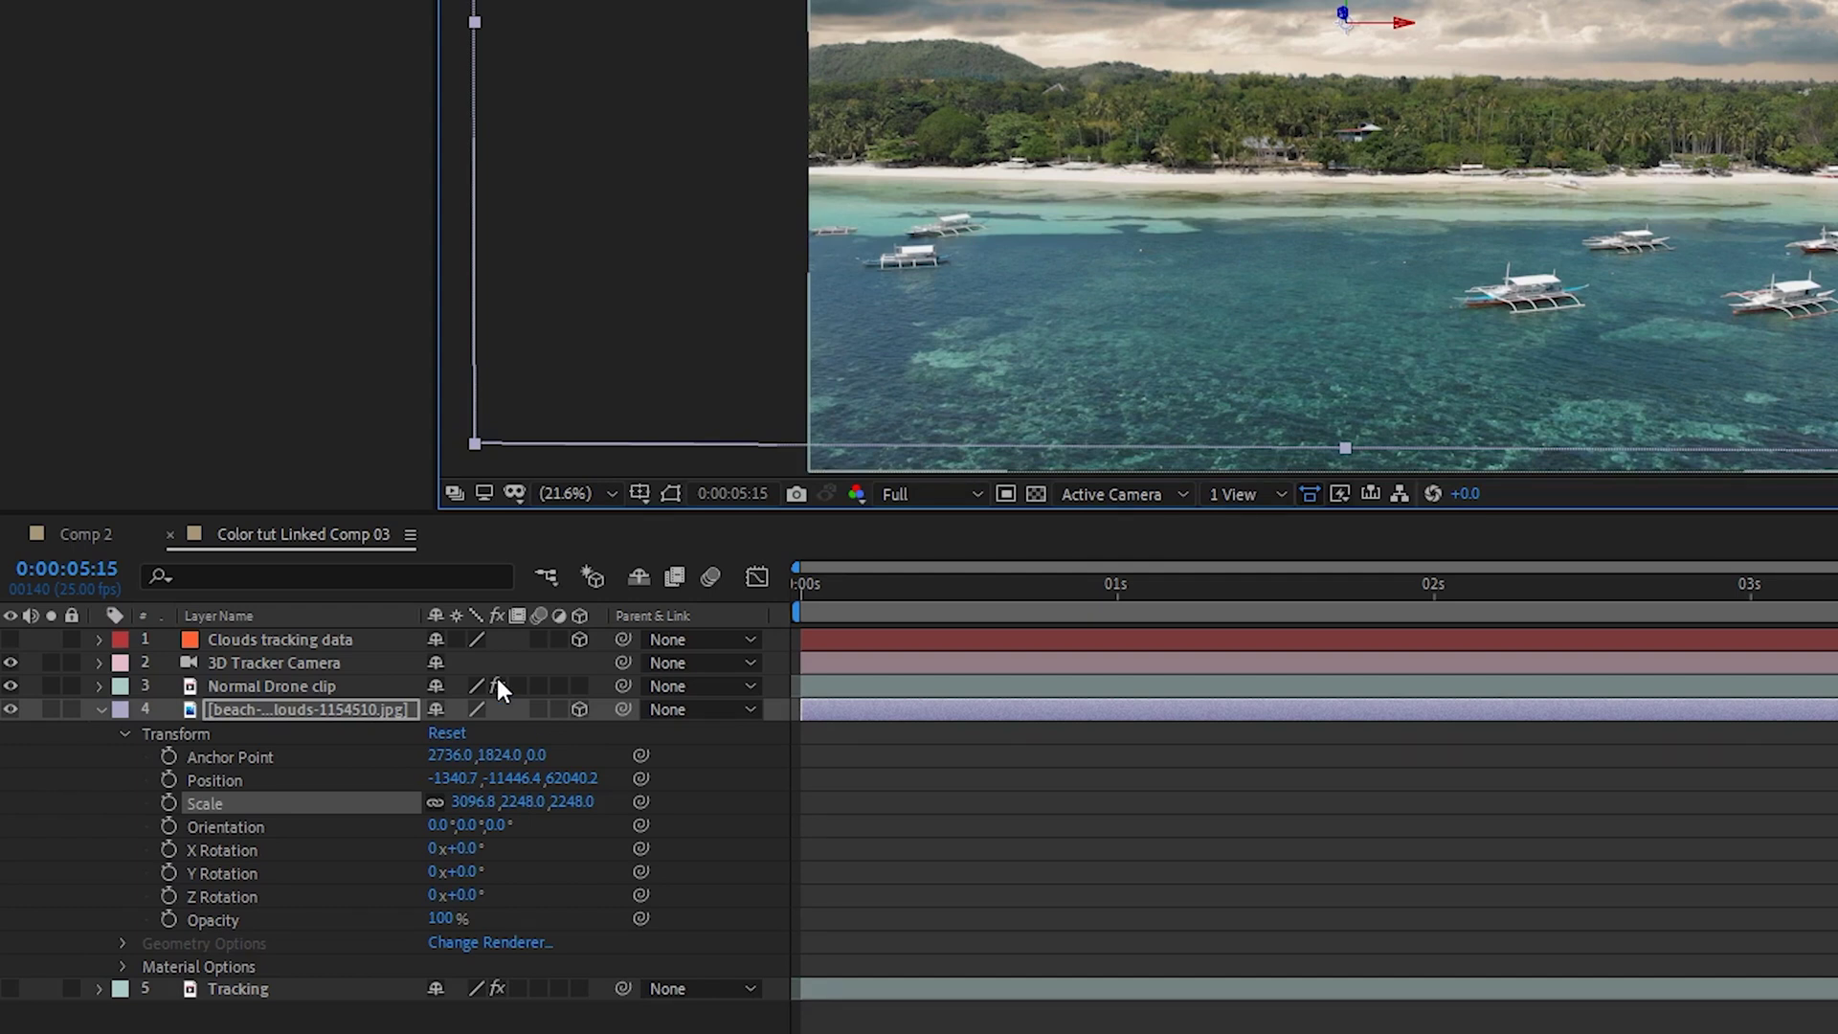
Set the cloud image's X rotation to 9°, raise it to a Y position of about -16238, and preview the shot from the start
mouse_move(463, 850)
left_mouse_down()
mouse_move(496, 843)
mouse_move(478, 847)
left_mouse_up()
left_click_drag(519, 780, 512, 779)
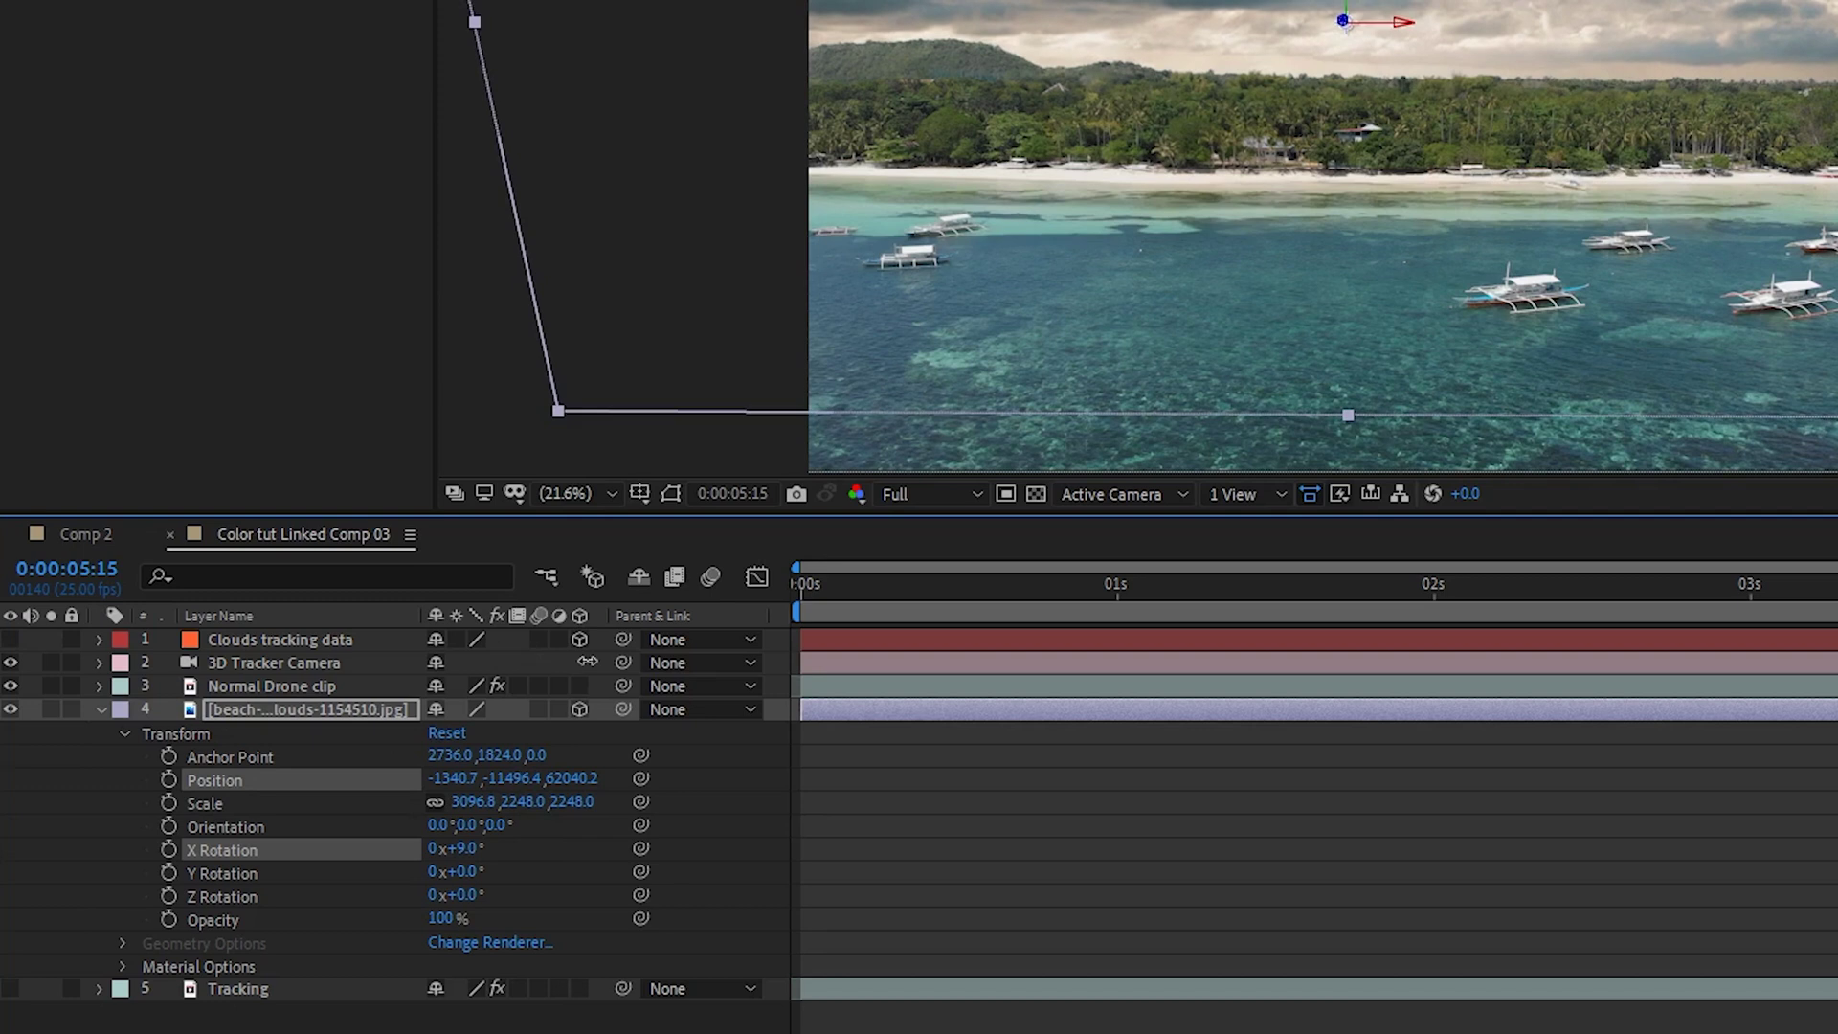
key("Home")
key("space")
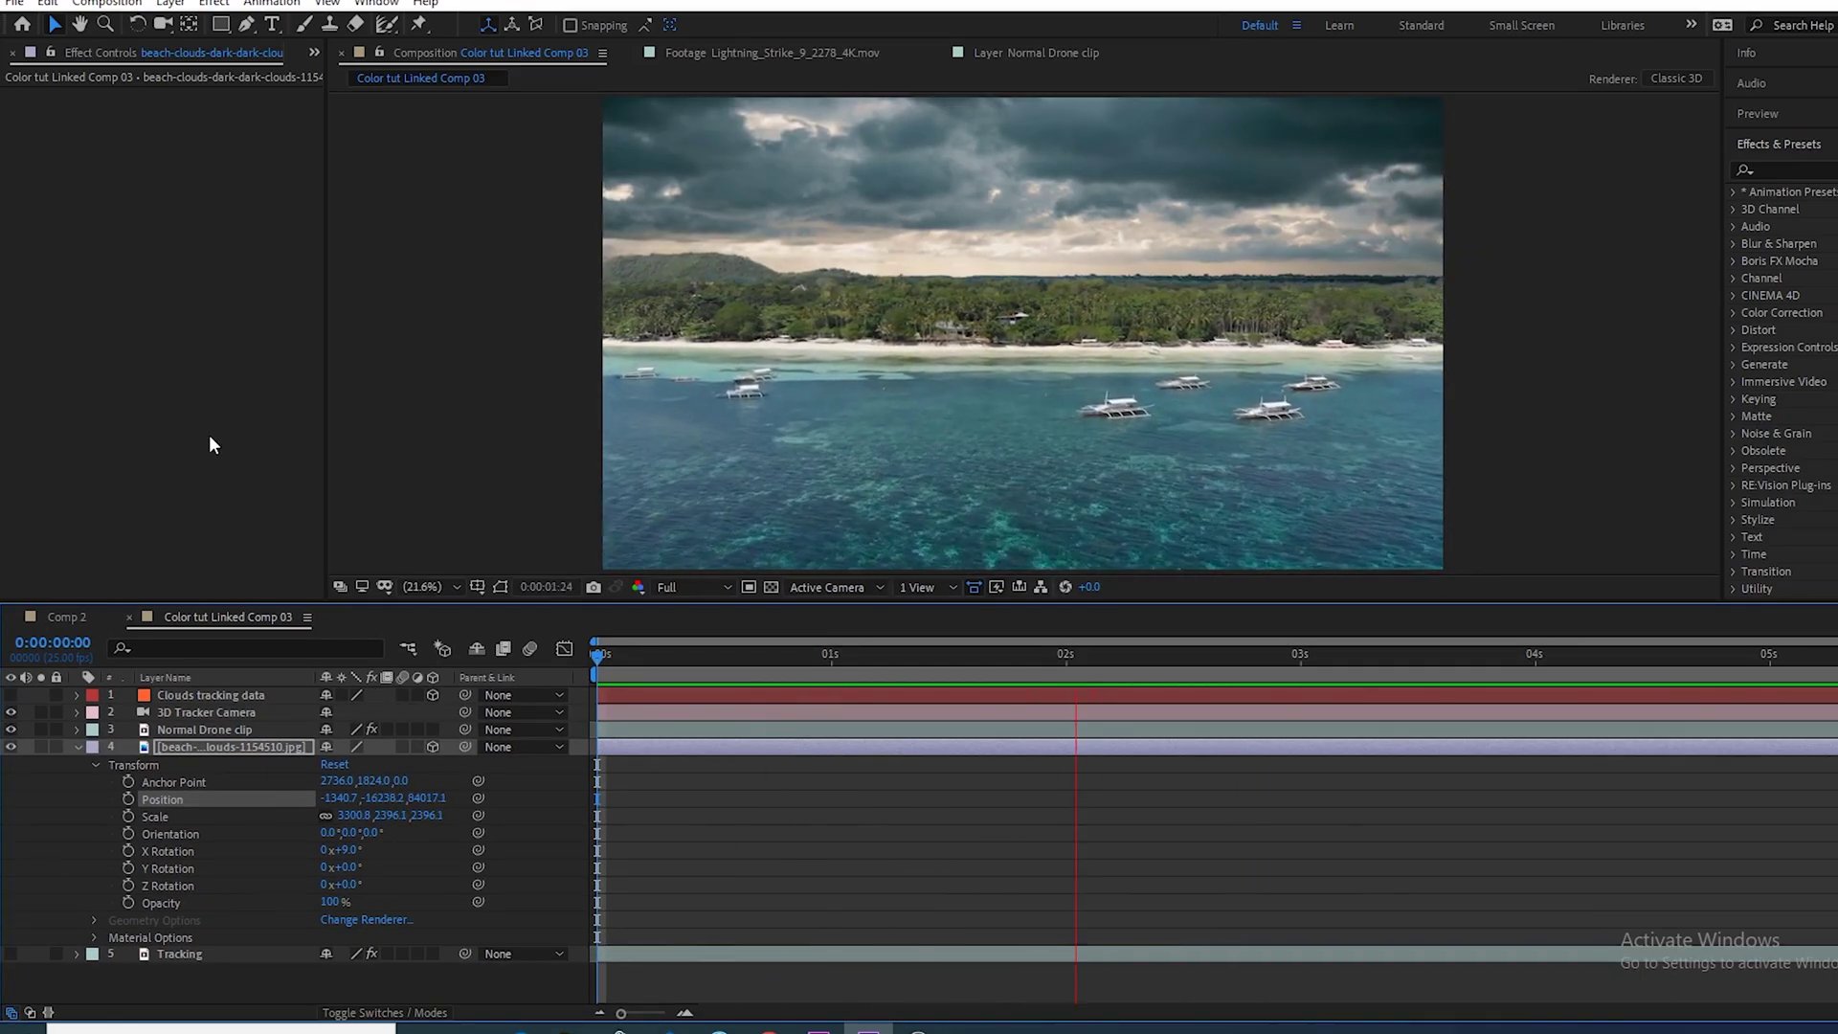
key("space")
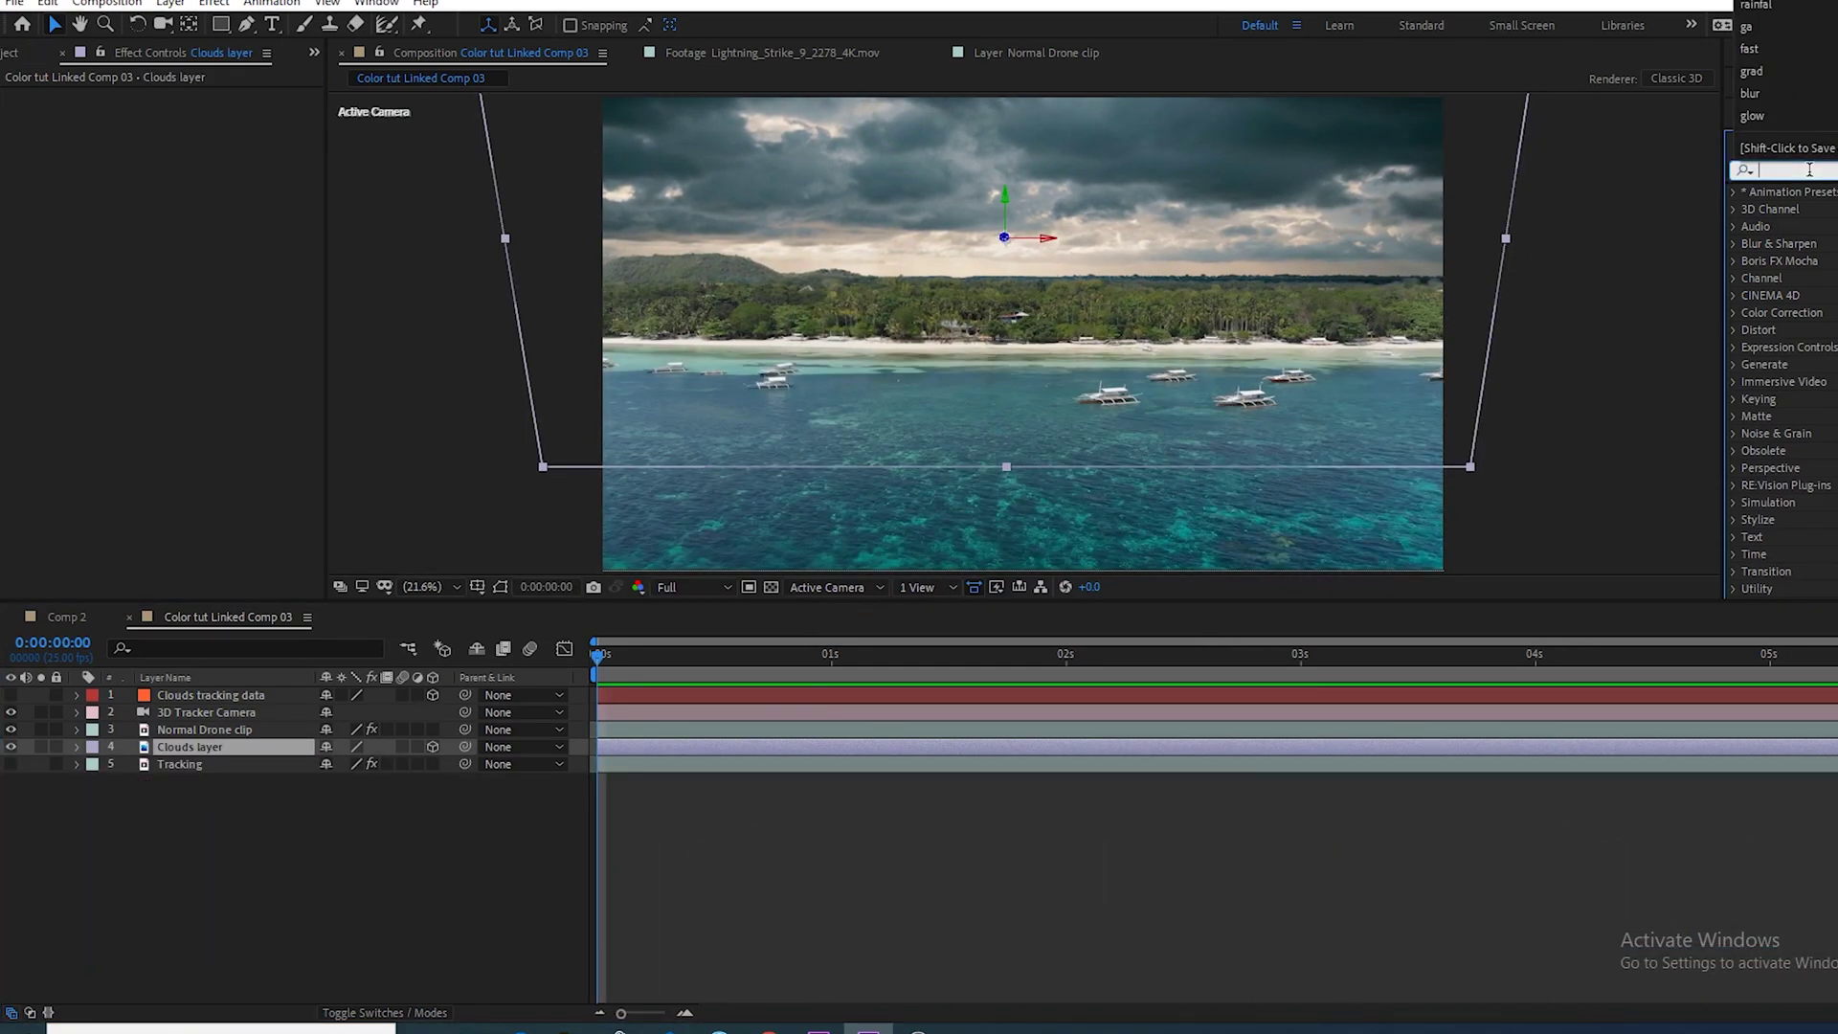
Apply the Curves effect to the Normal Drone clip and darken it by lowering the RGB curve's highlights and midtones
left_click(1810, 169)
type("urves")
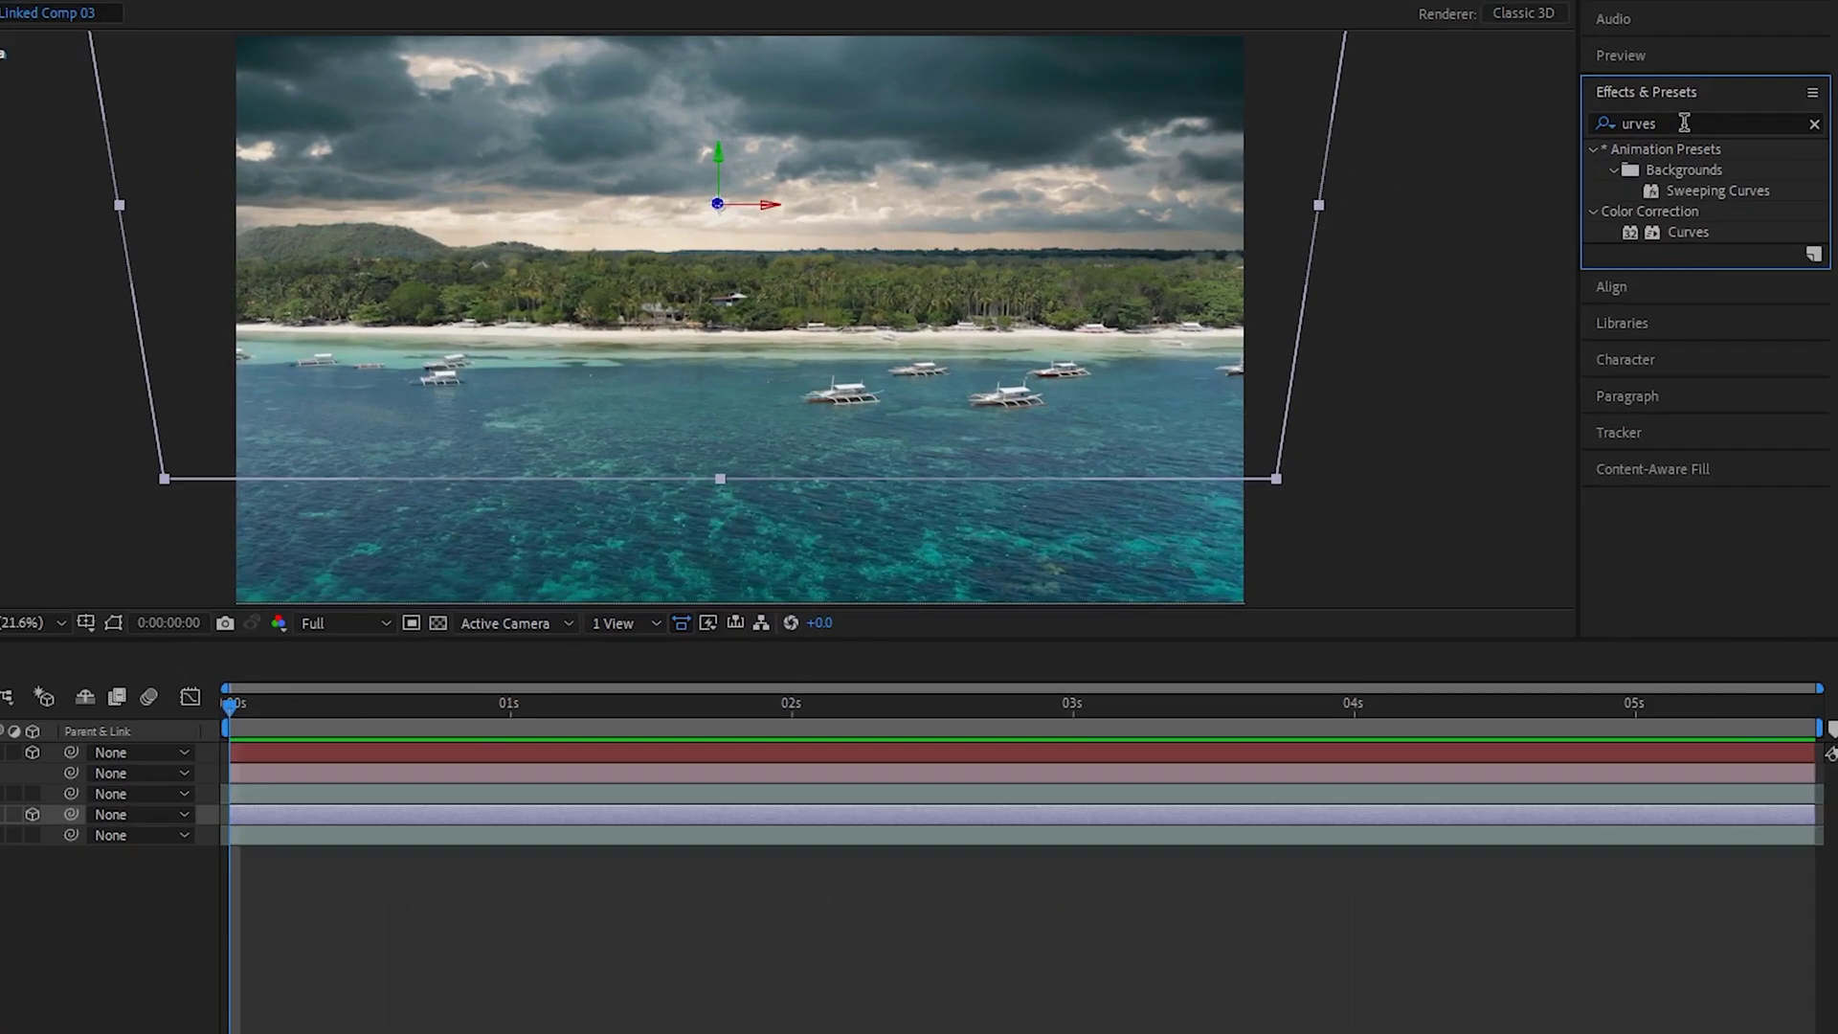
left_click_drag(1681, 231, 272, 858)
left_click_drag(347, 323, 389, 482)
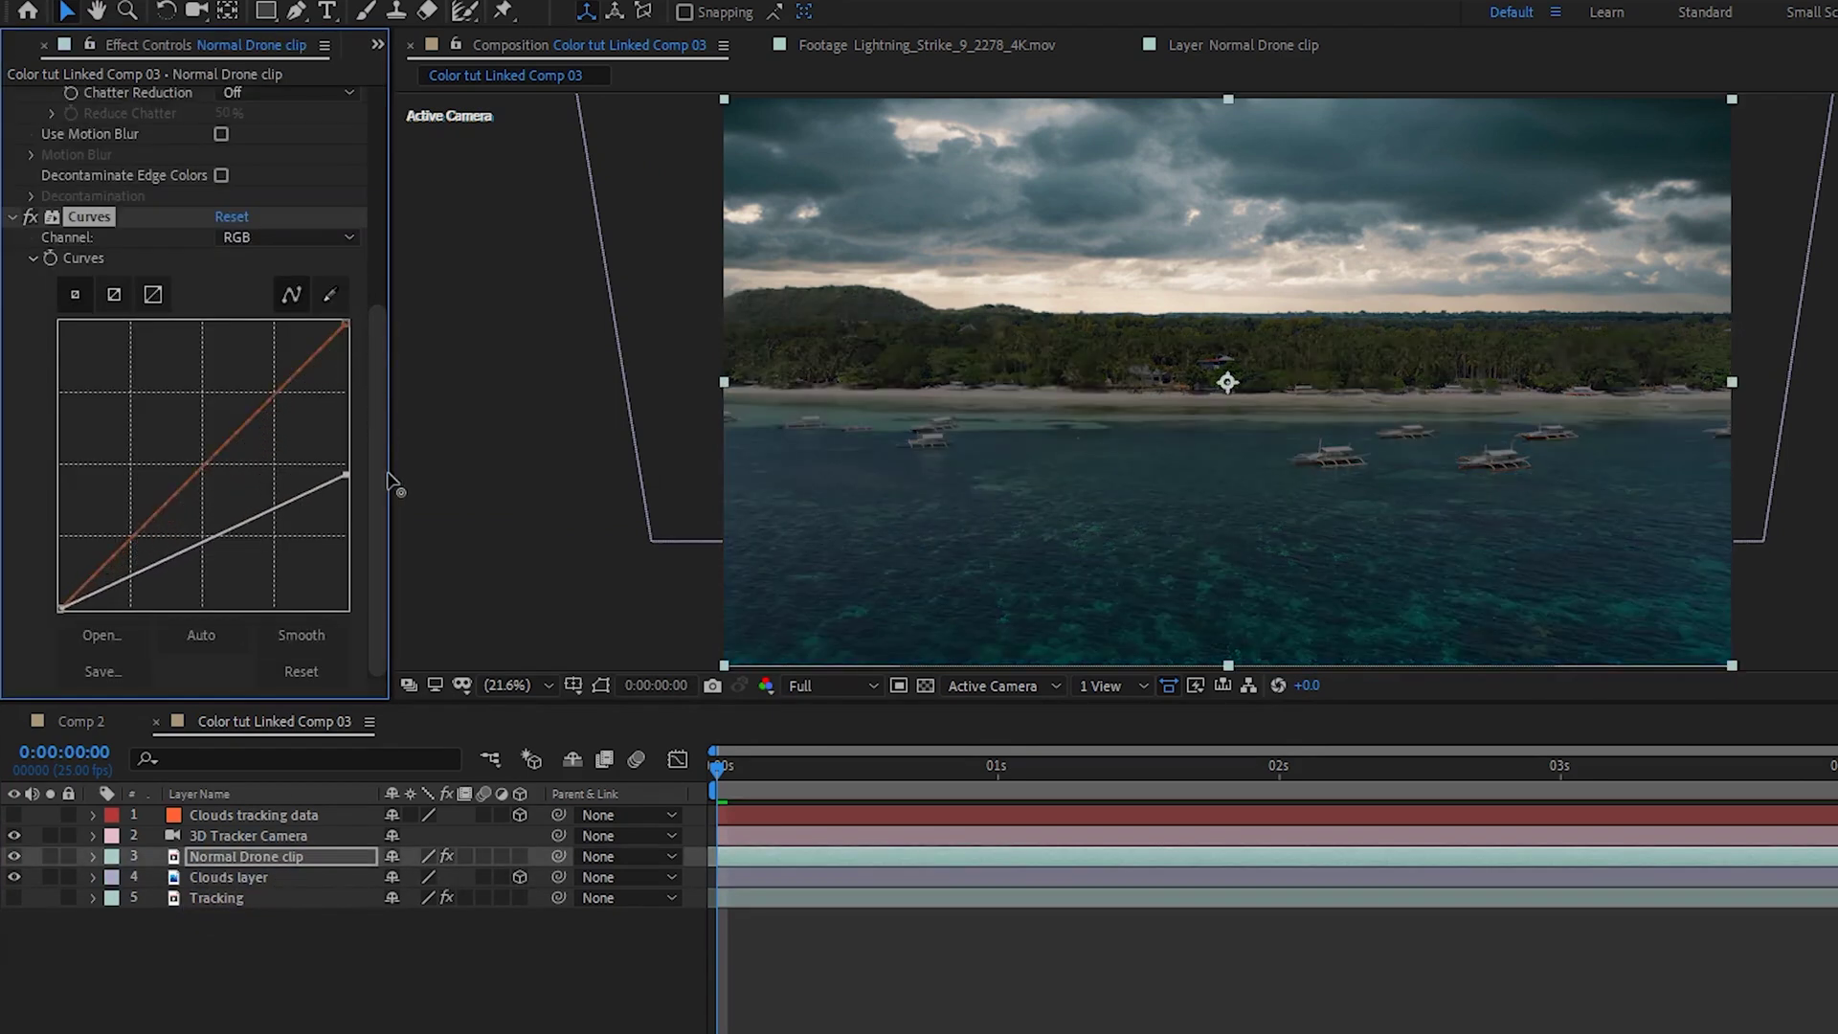
left_click_drag(240, 526, 265, 520)
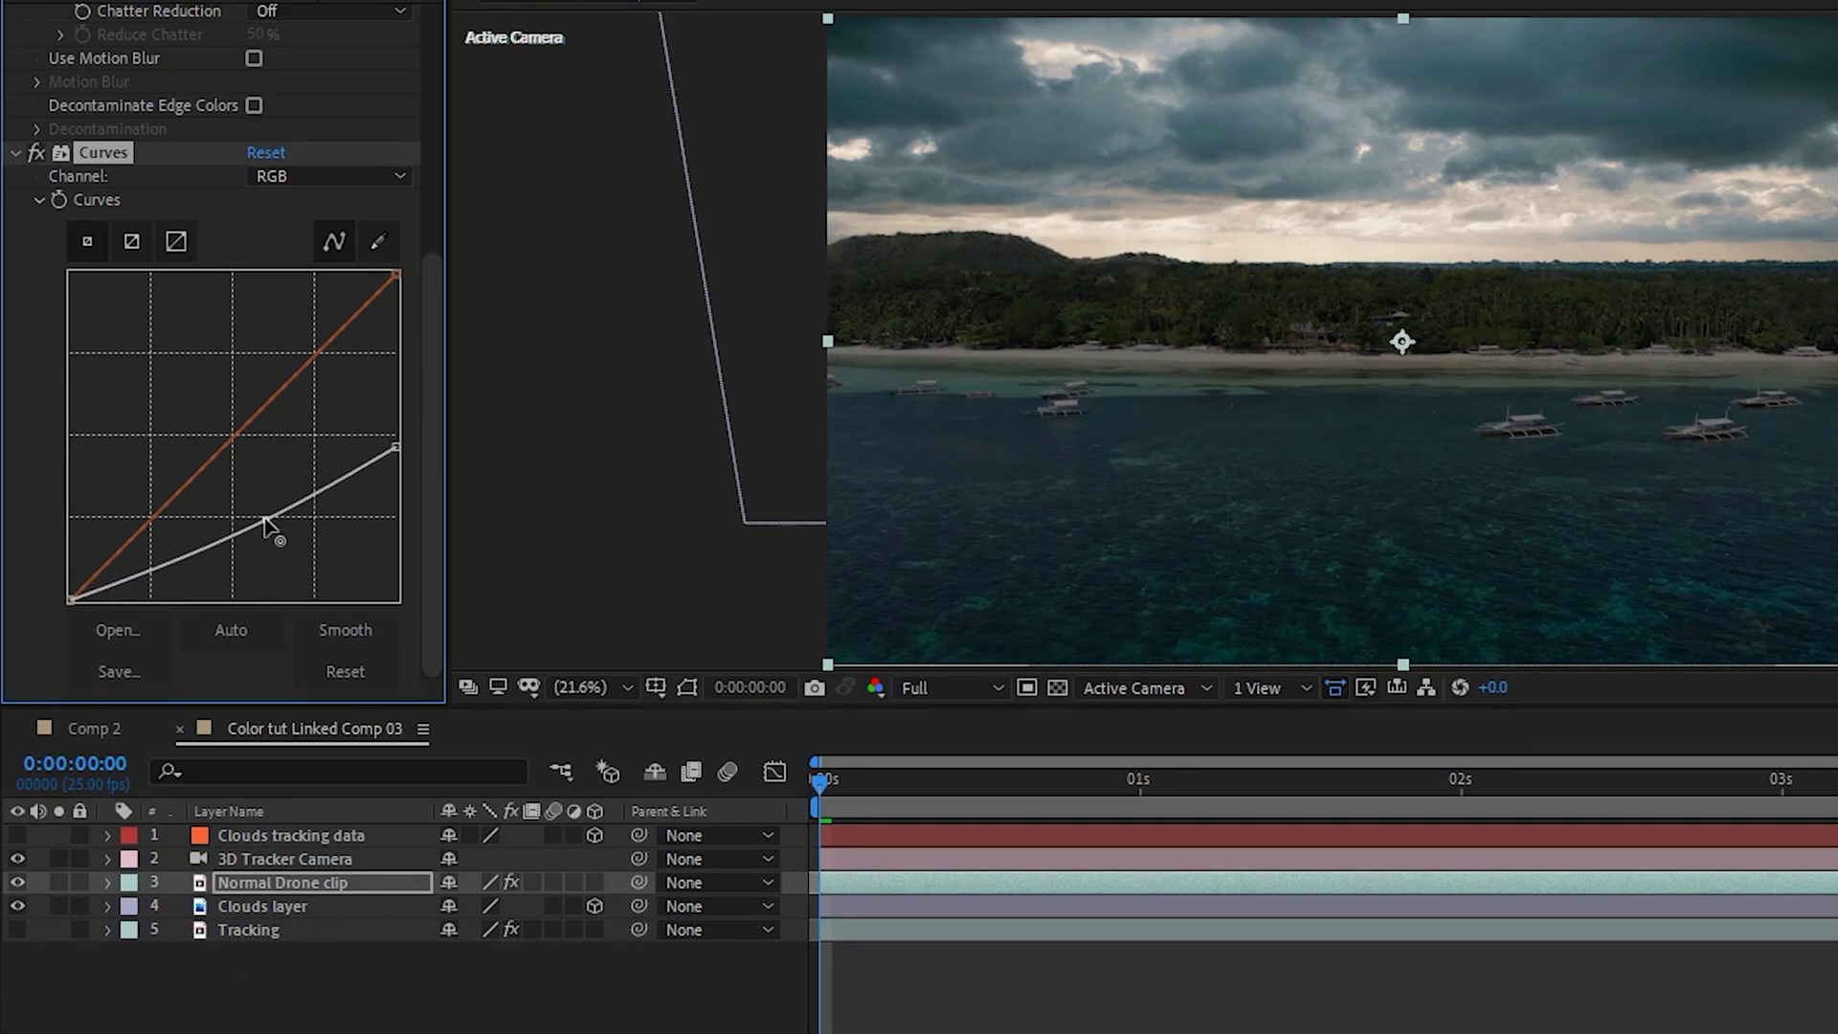
Slightly lower the midtones of the red curve and slightly raise those of the blue curve on the Normal Drone clip
left_click(272, 176)
left_click(320, 238)
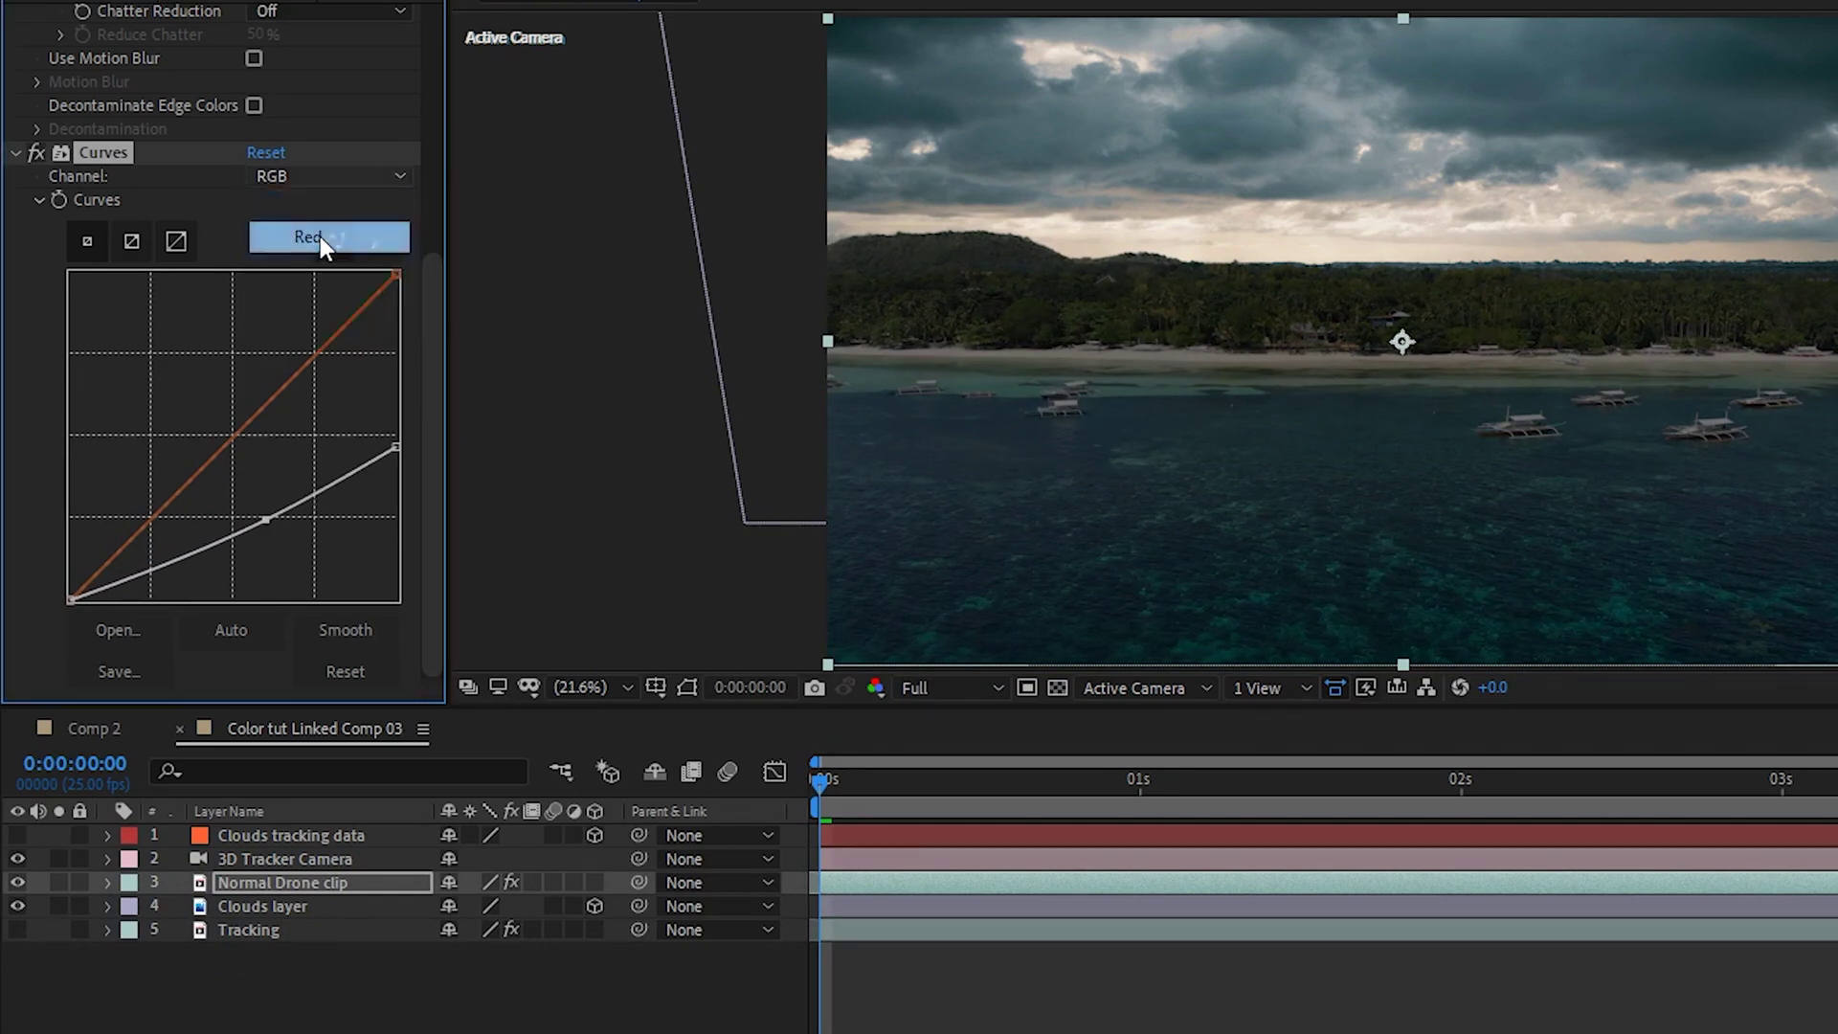
left_click_drag(255, 417, 265, 432)
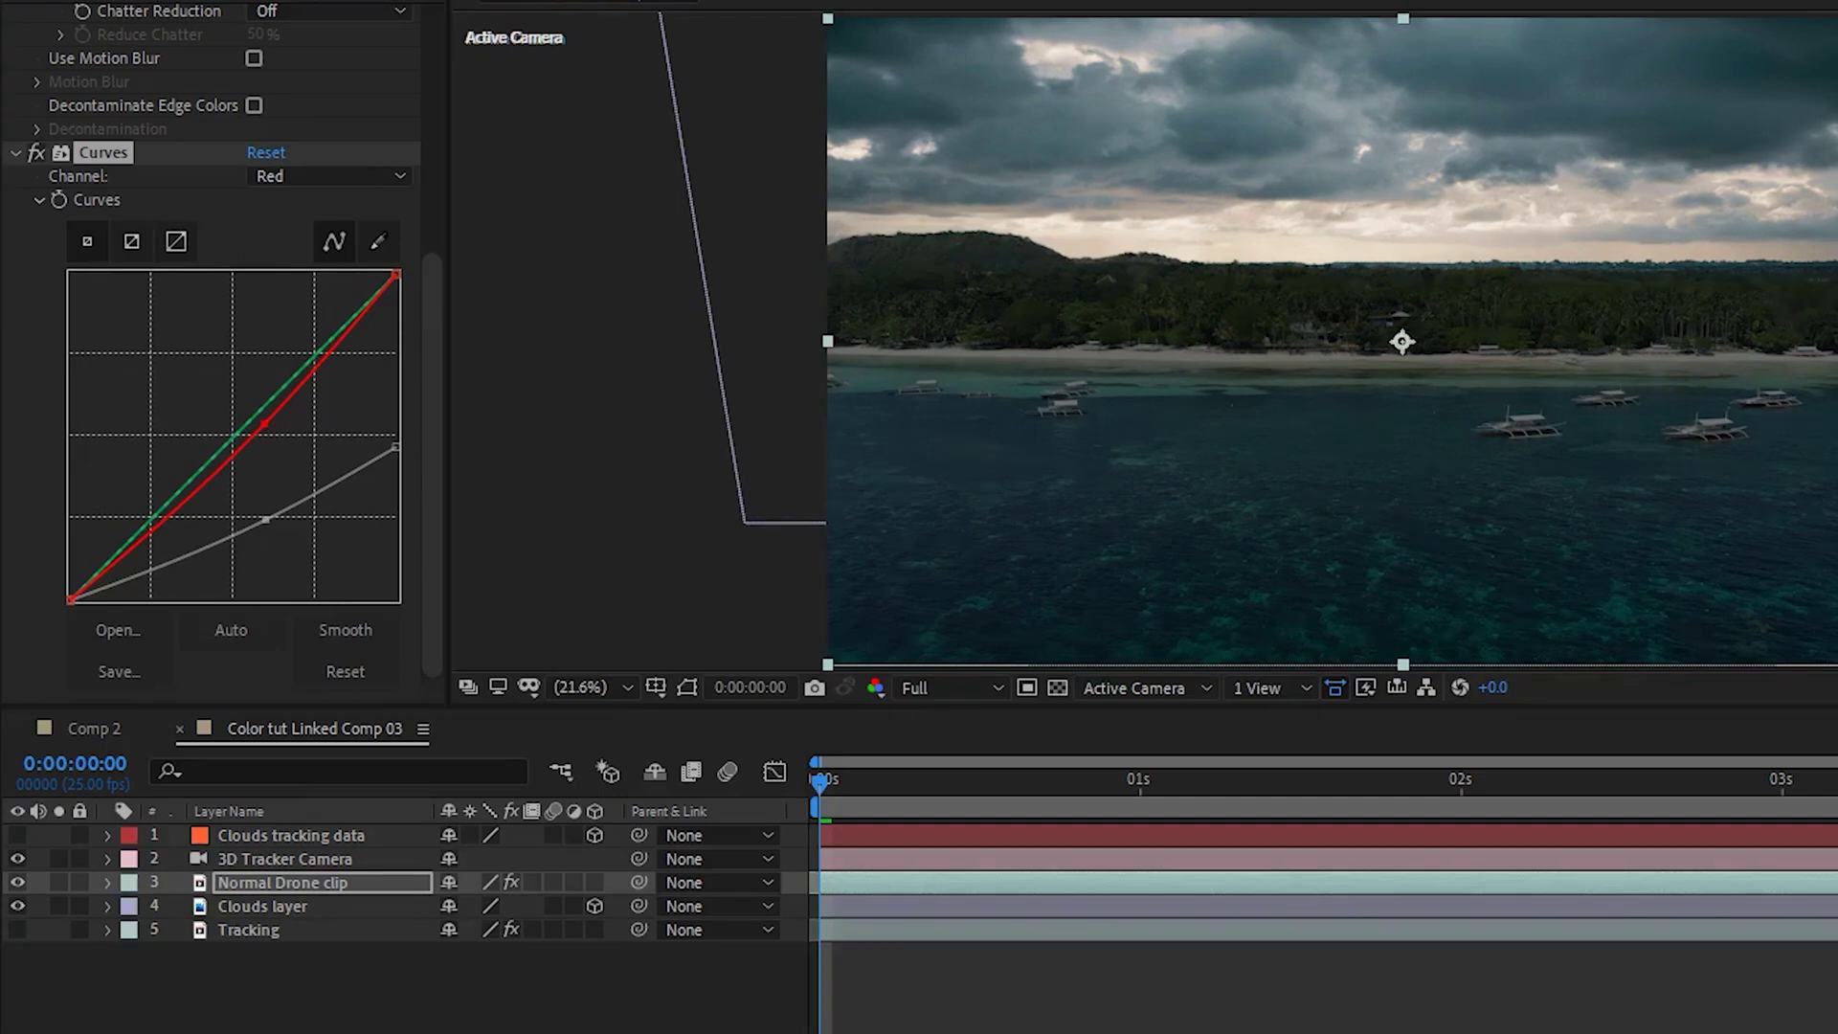
left_click(312, 180)
left_click(327, 301)
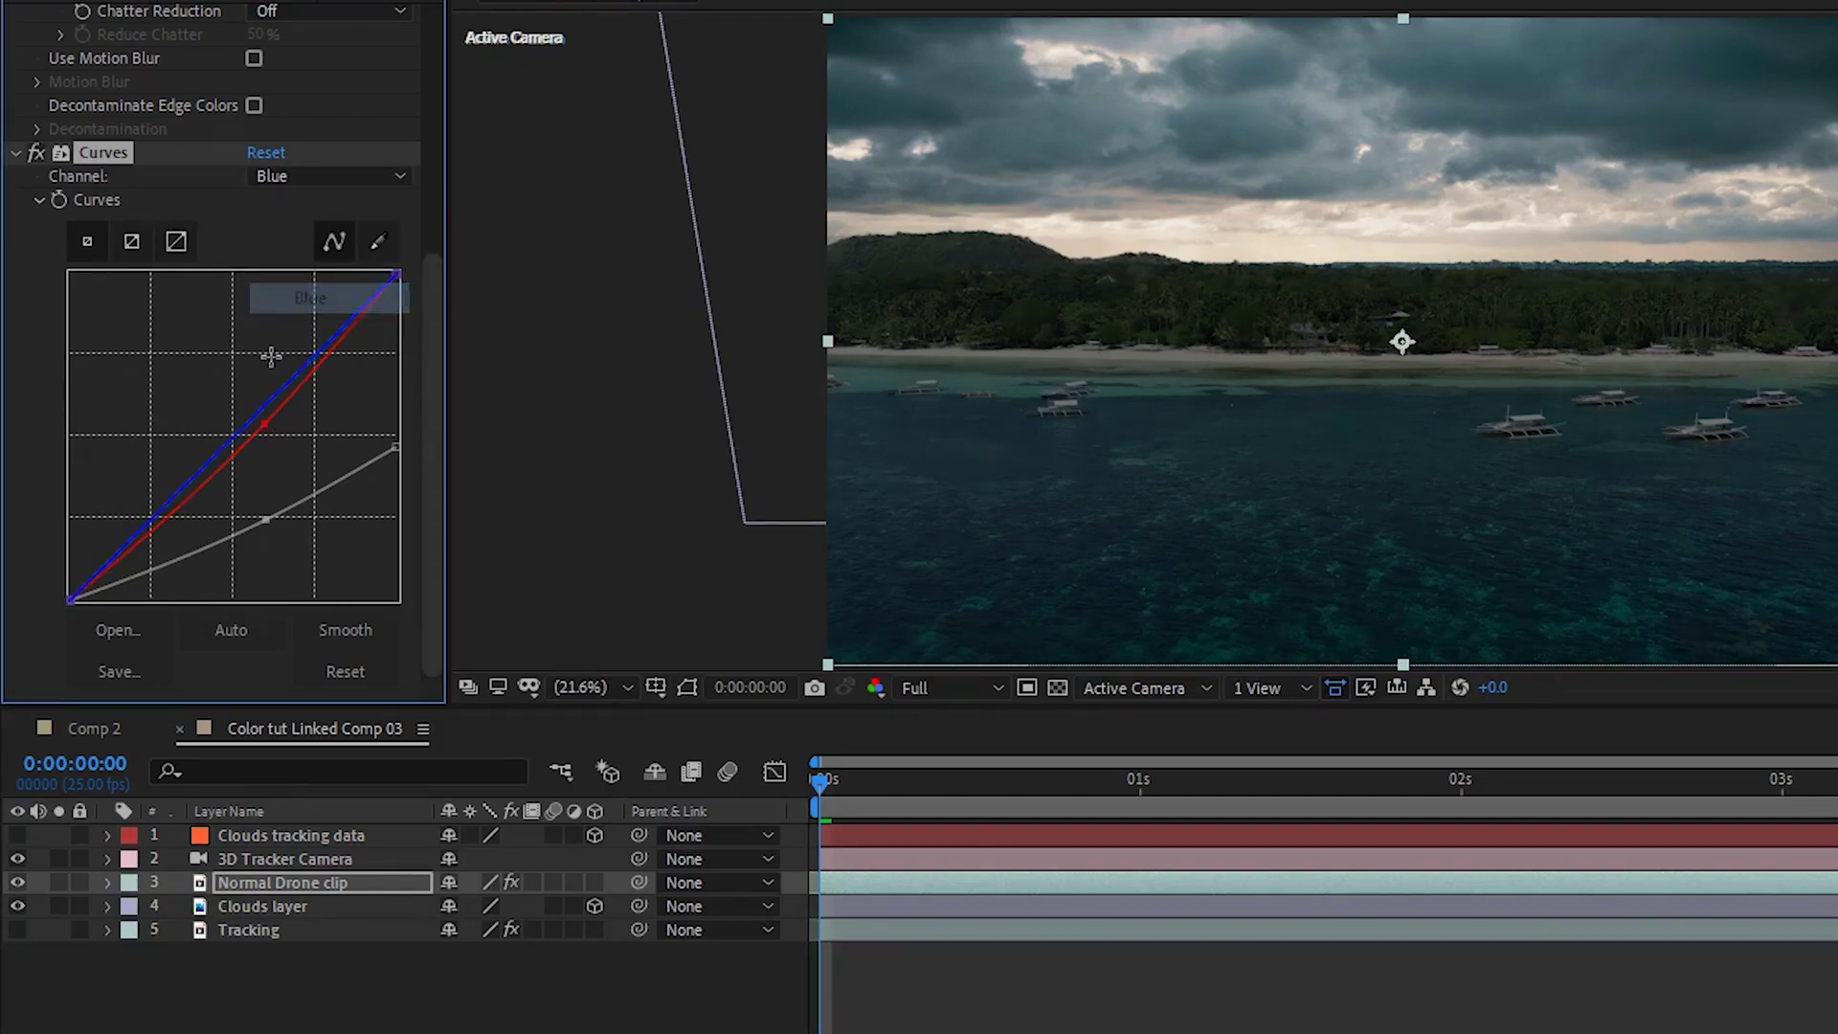
left_click_drag(250, 411, 244, 409)
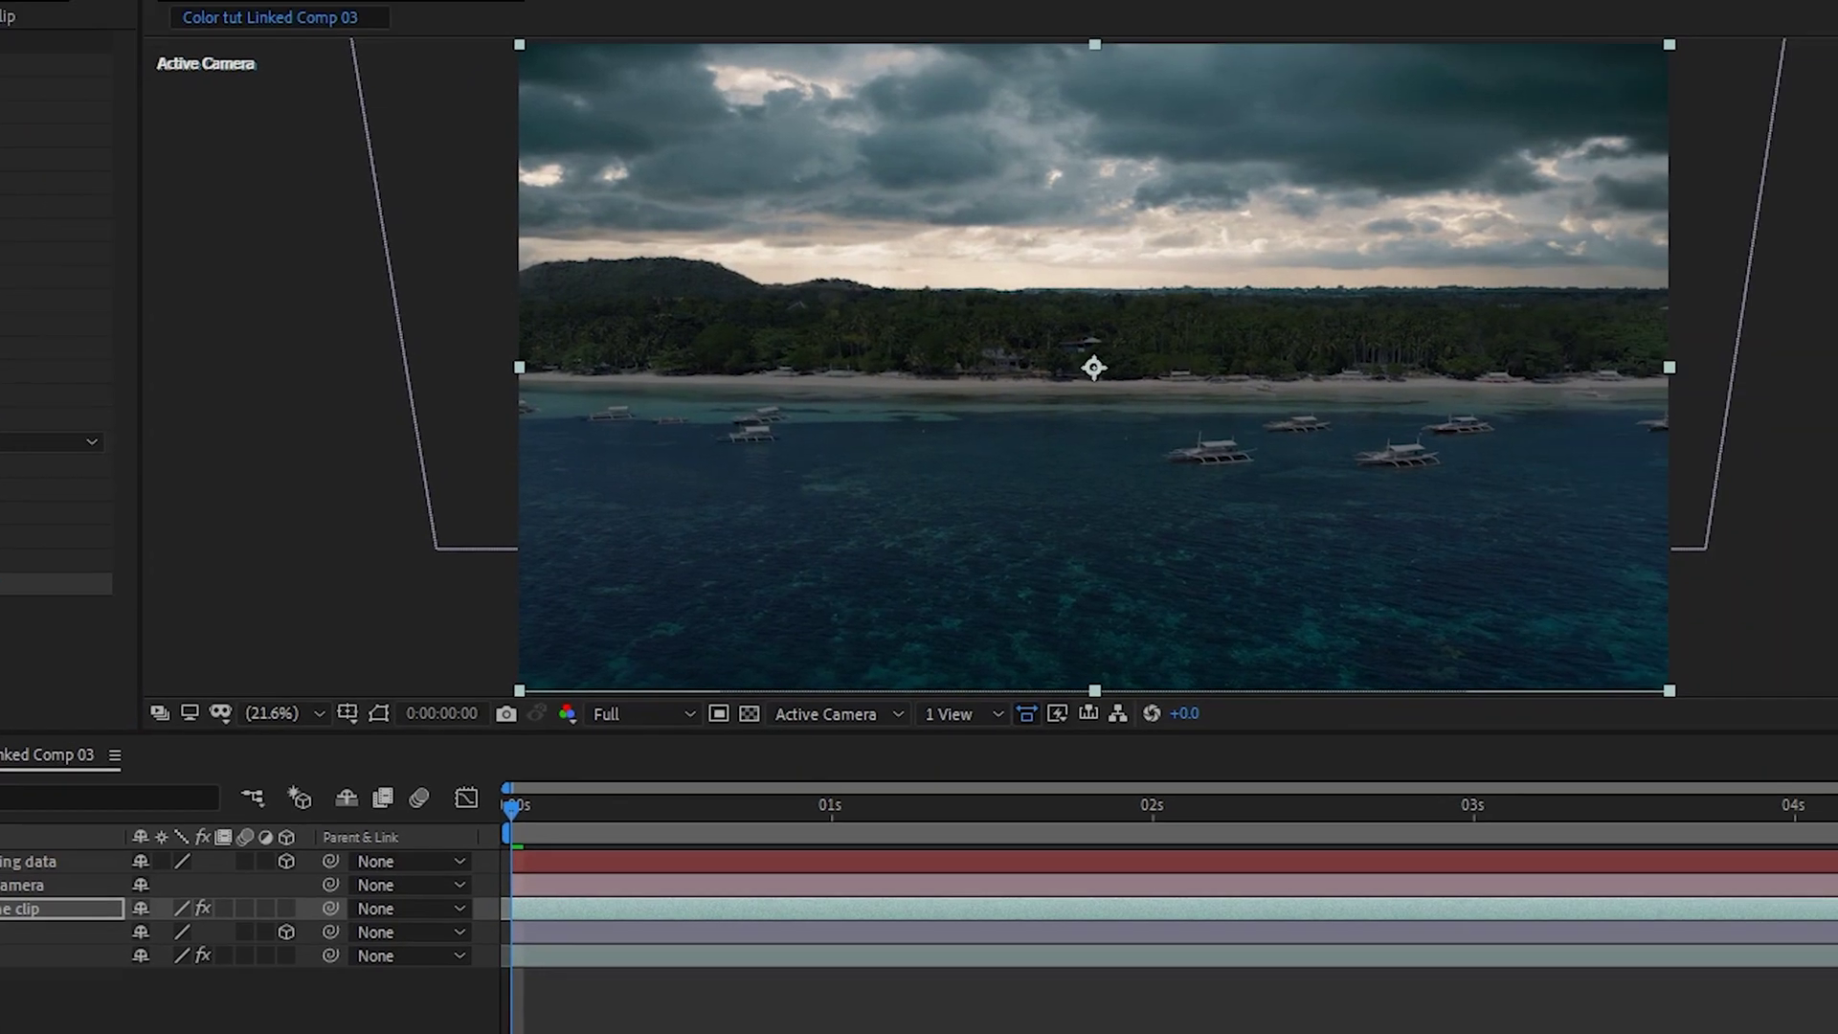
Apply the Hue/Saturation effect to the Normal Drone clip and reduce its master saturation
left_click(1627, 188)
type("hue")
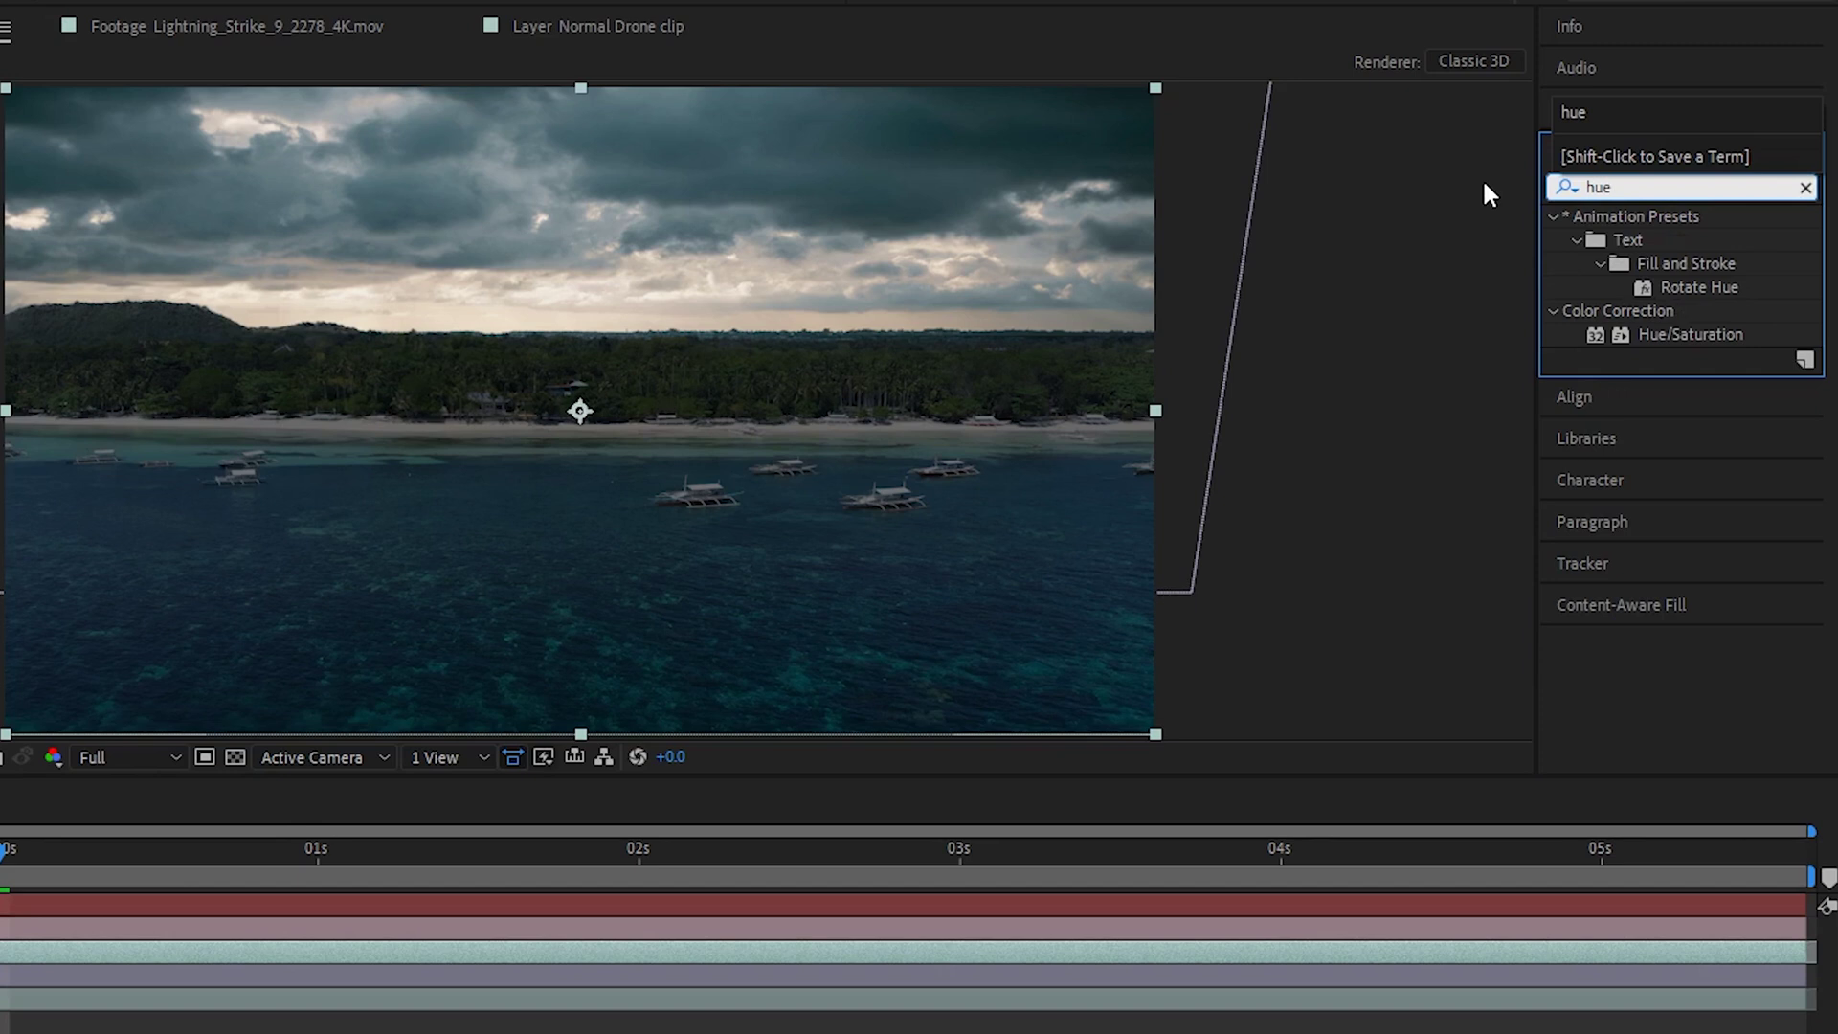
left_click(1677, 335)
left_click_drag(1677, 335, 323, 922)
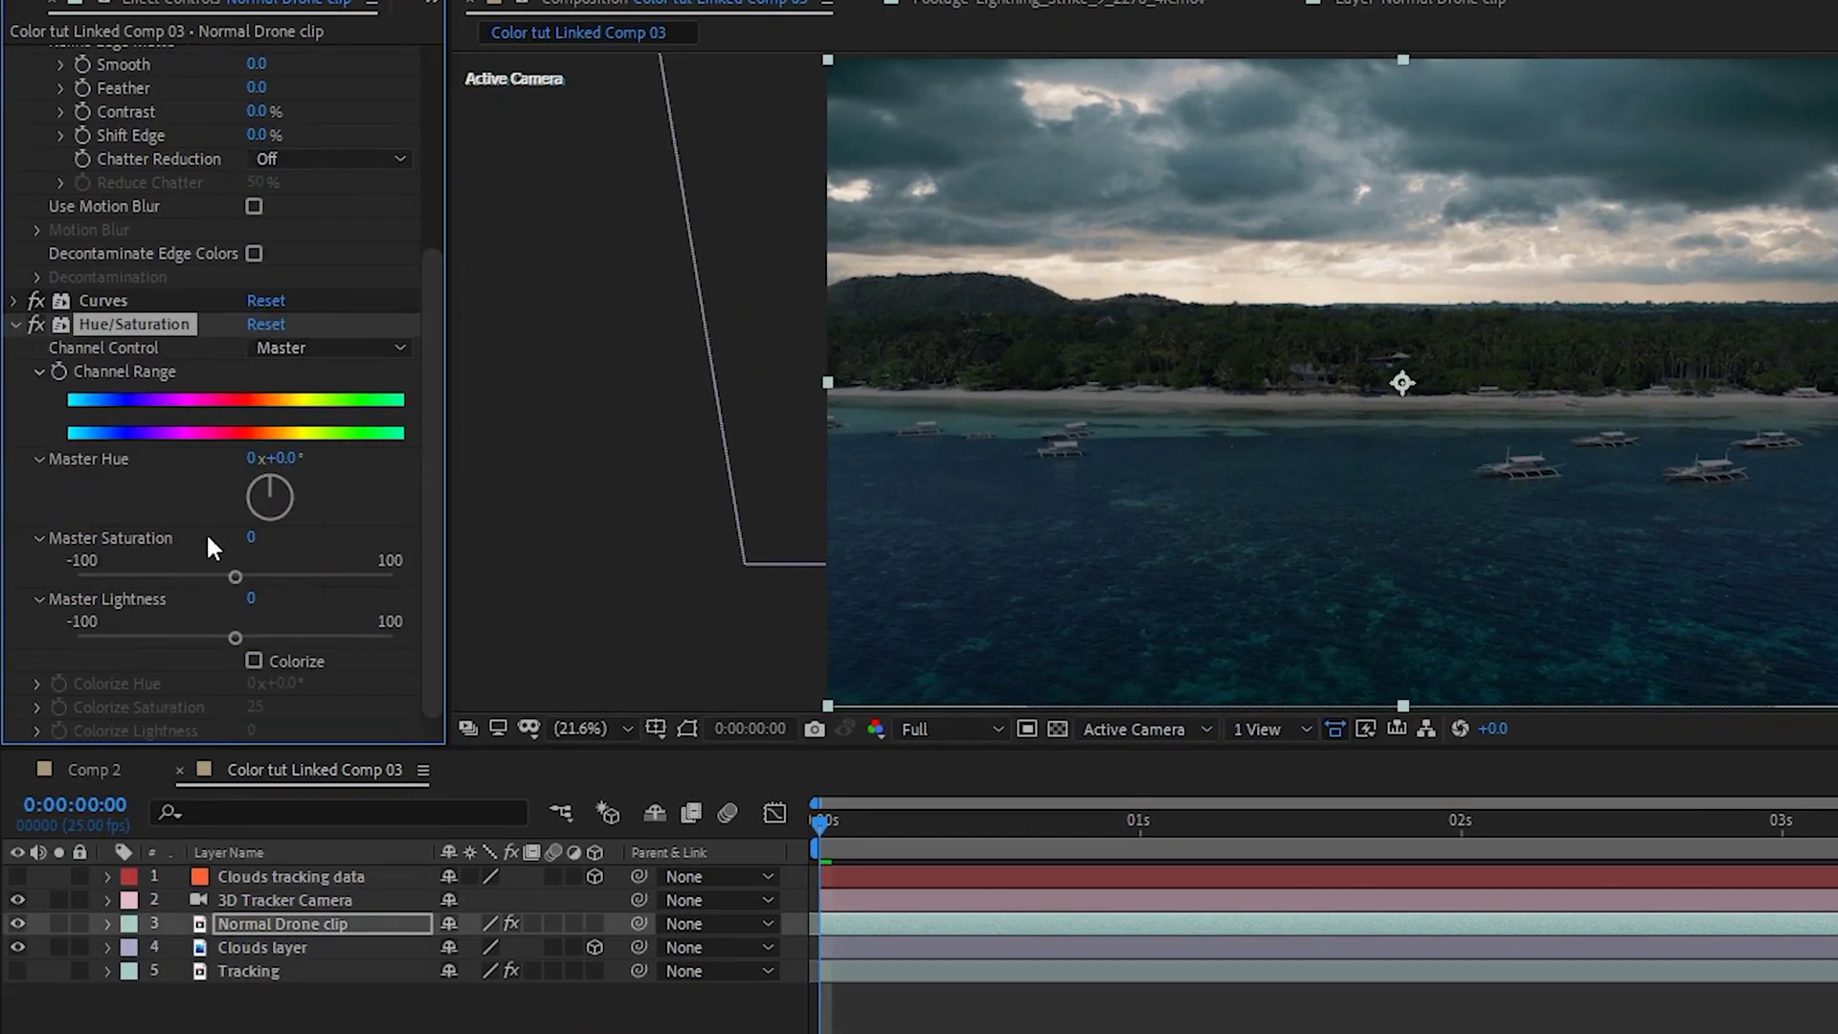
left_click_drag(218, 580, 195, 595)
Apply the Curves effect to the Clouds layer and darken it by lowering the RGB curve's highlights and midtones
key("ctrl+Down")
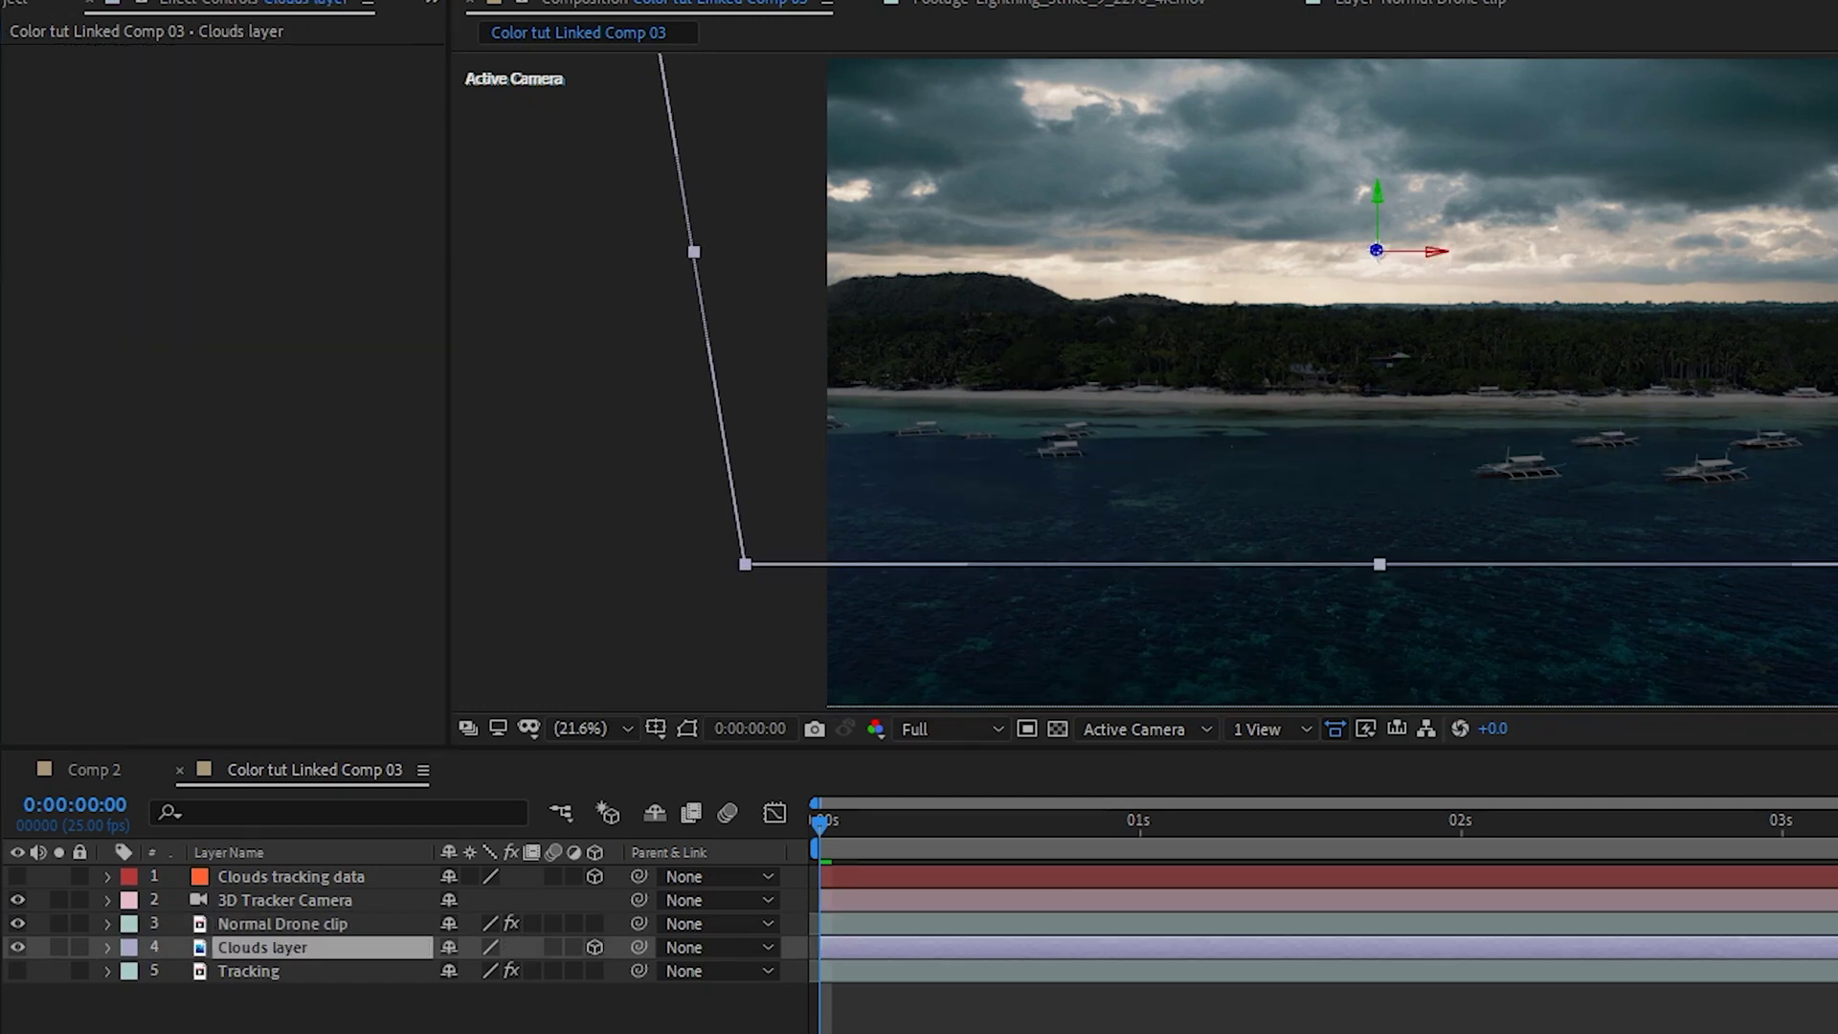
left_click_drag(1837, 725, 234, 946)
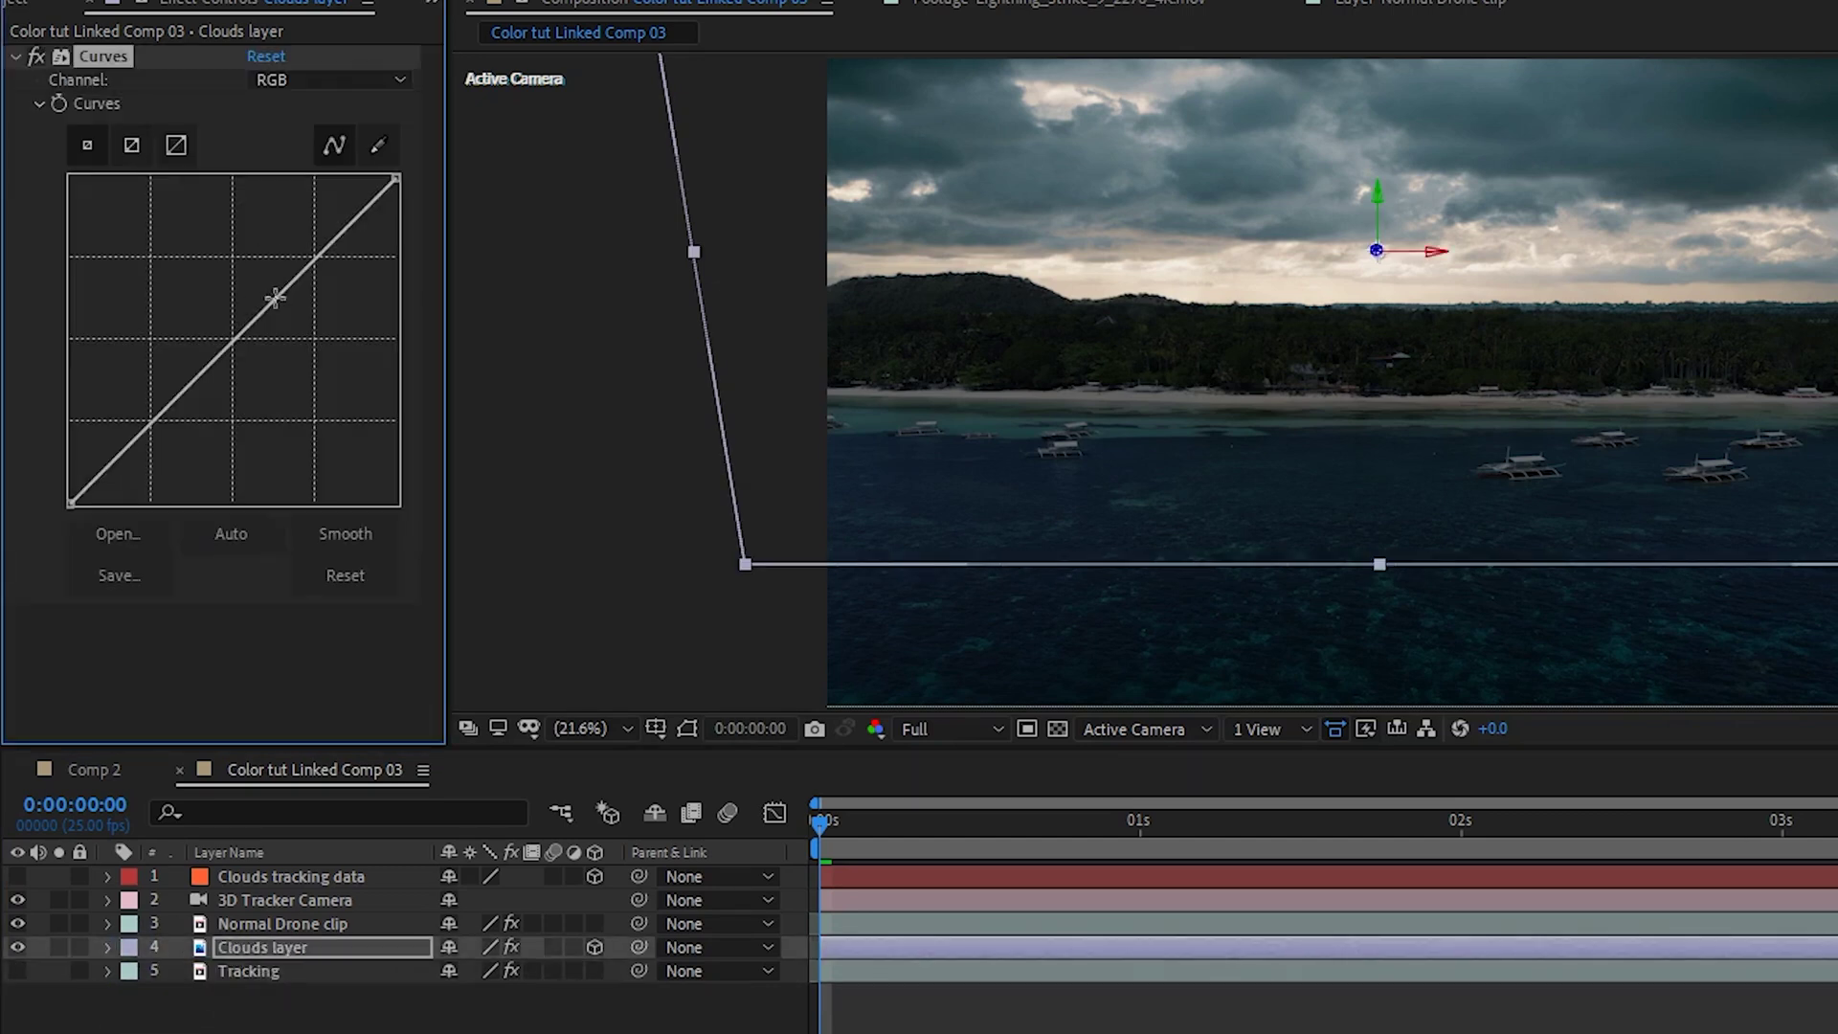
left_click_drag(394, 179, 435, 278)
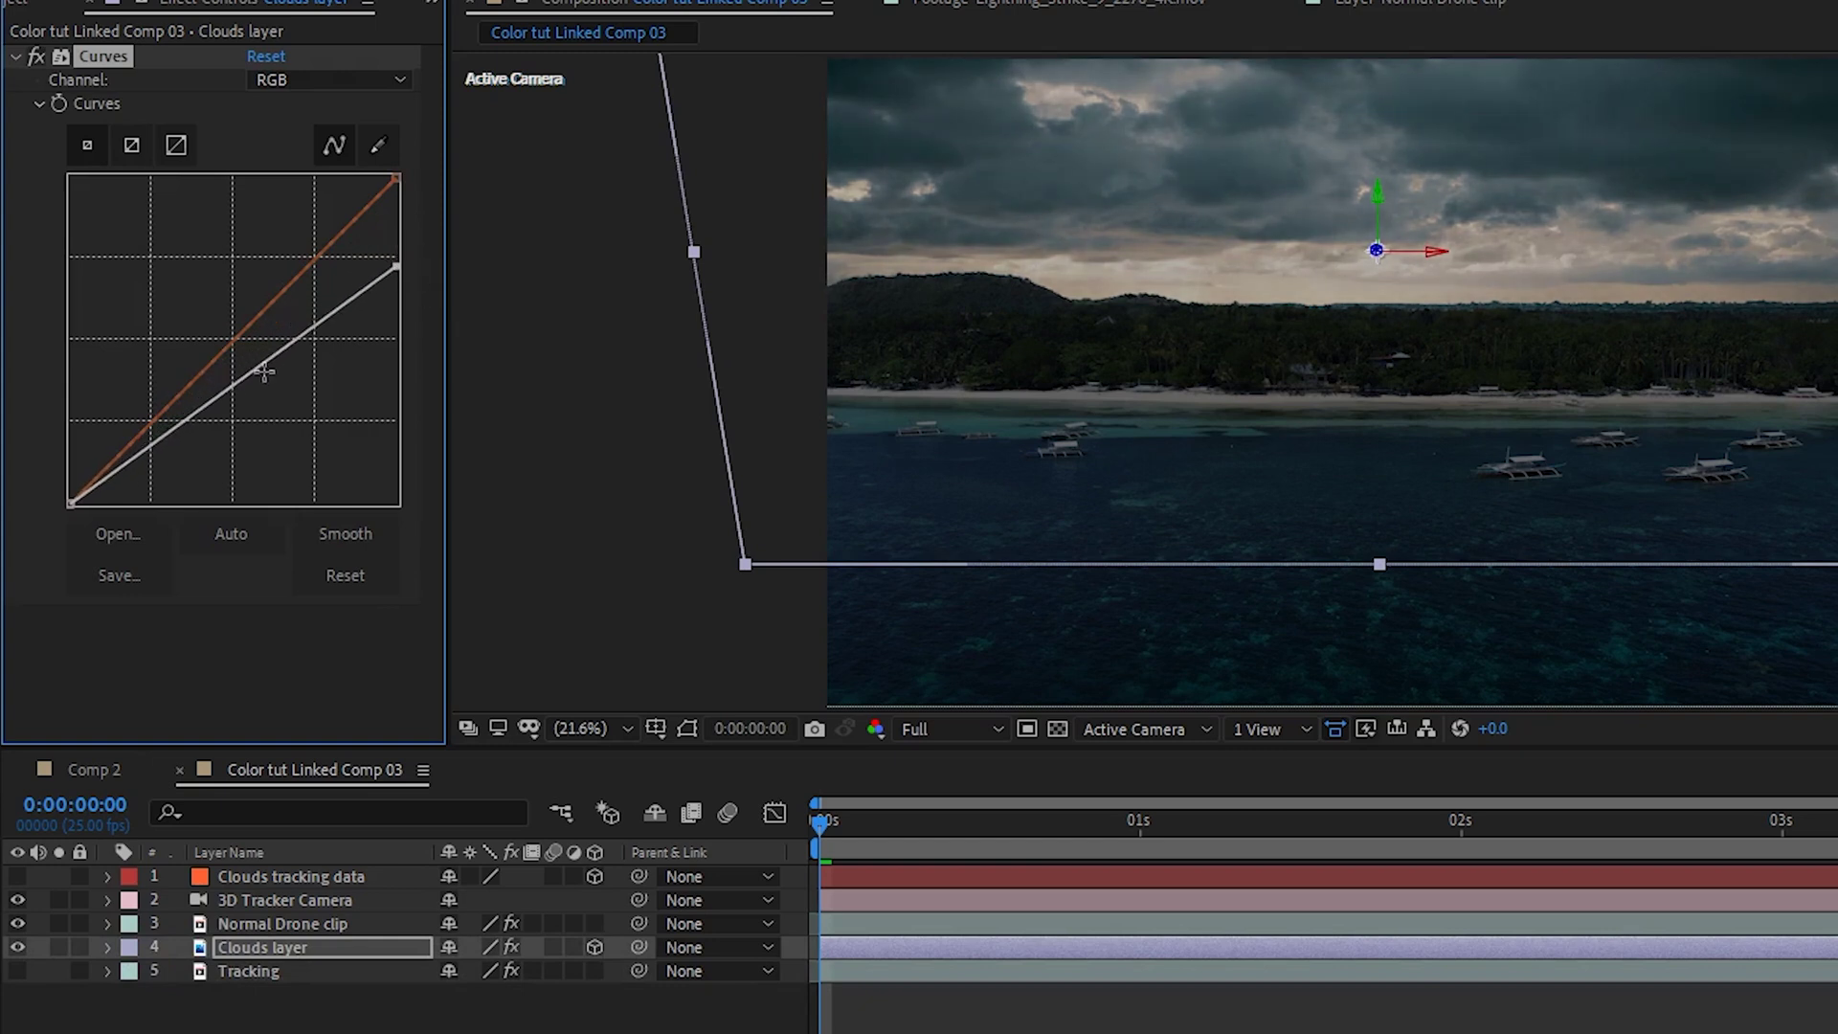
left_click_drag(263, 369, 272, 385)
left_click_drag(396, 266, 401, 297)
left_click_drag(275, 383, 282, 393)
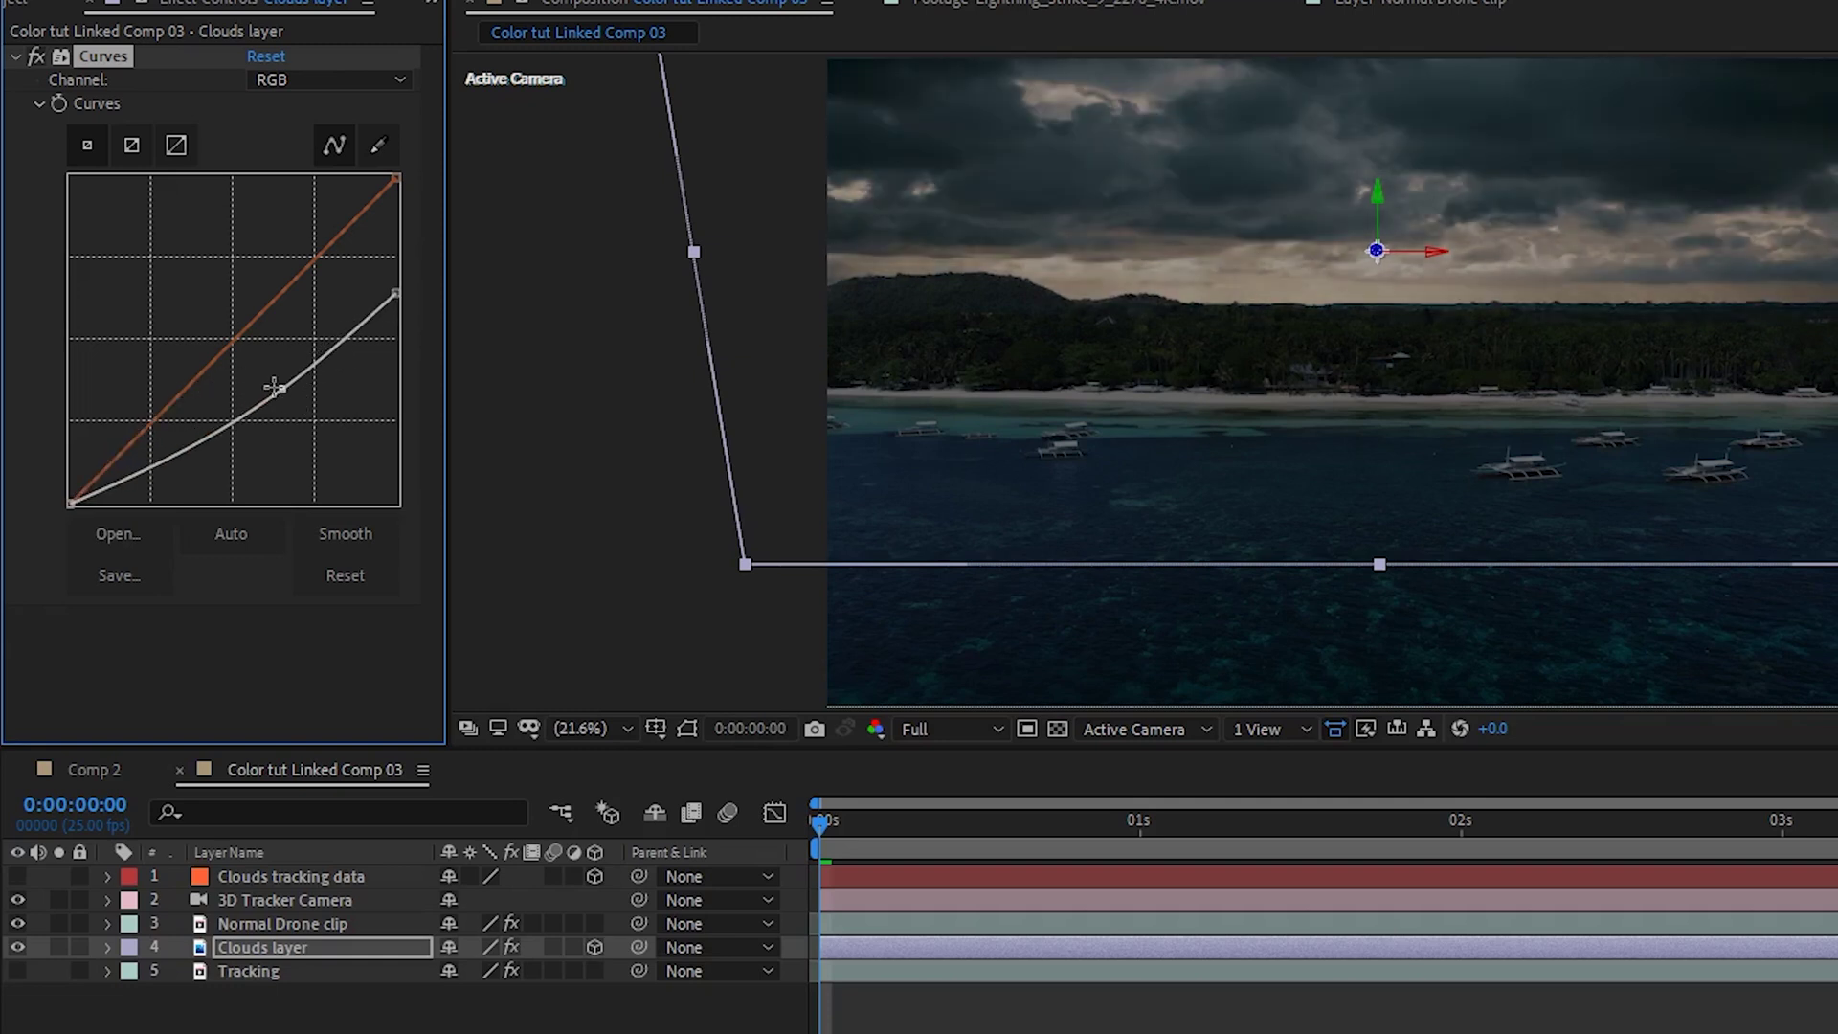
Slightly raise the blue curve's midtones and slightly lower the red curve's midtones on the Clouds layer
left_click(330, 81)
left_click(316, 201)
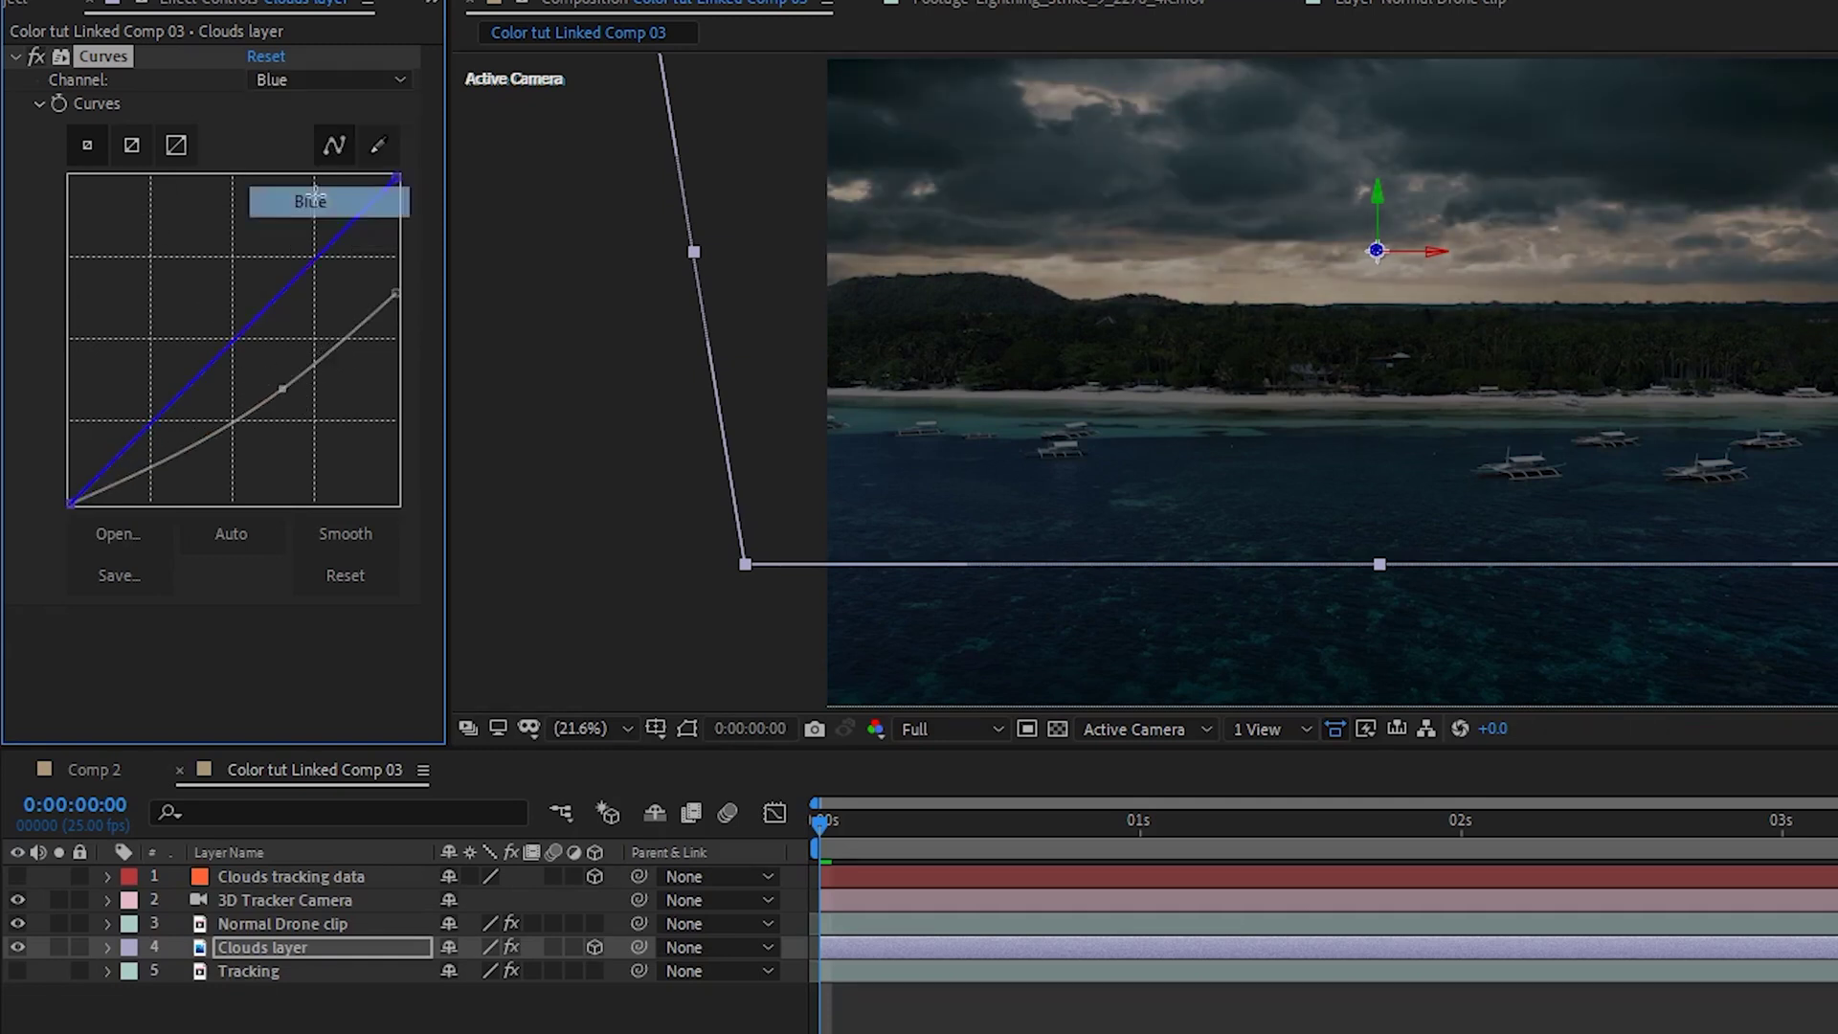
left_click_drag(256, 316, 254, 311)
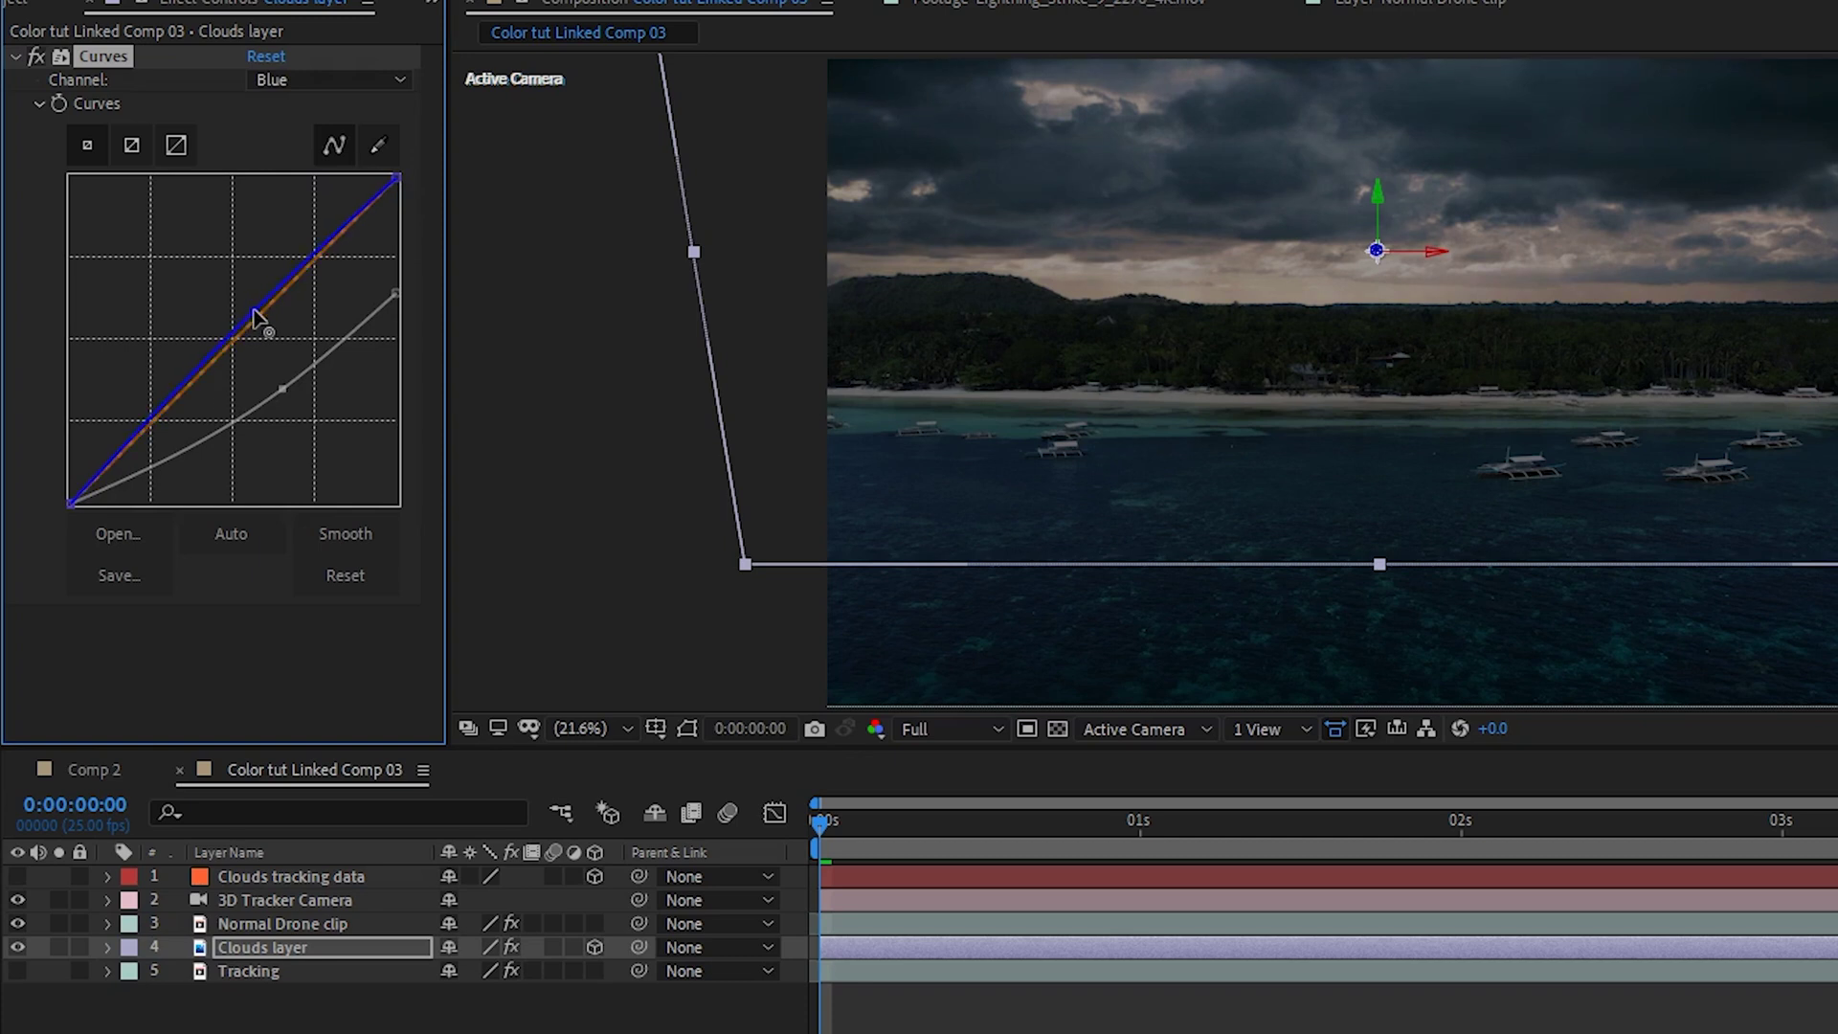
left_click(331, 81)
left_click(303, 135)
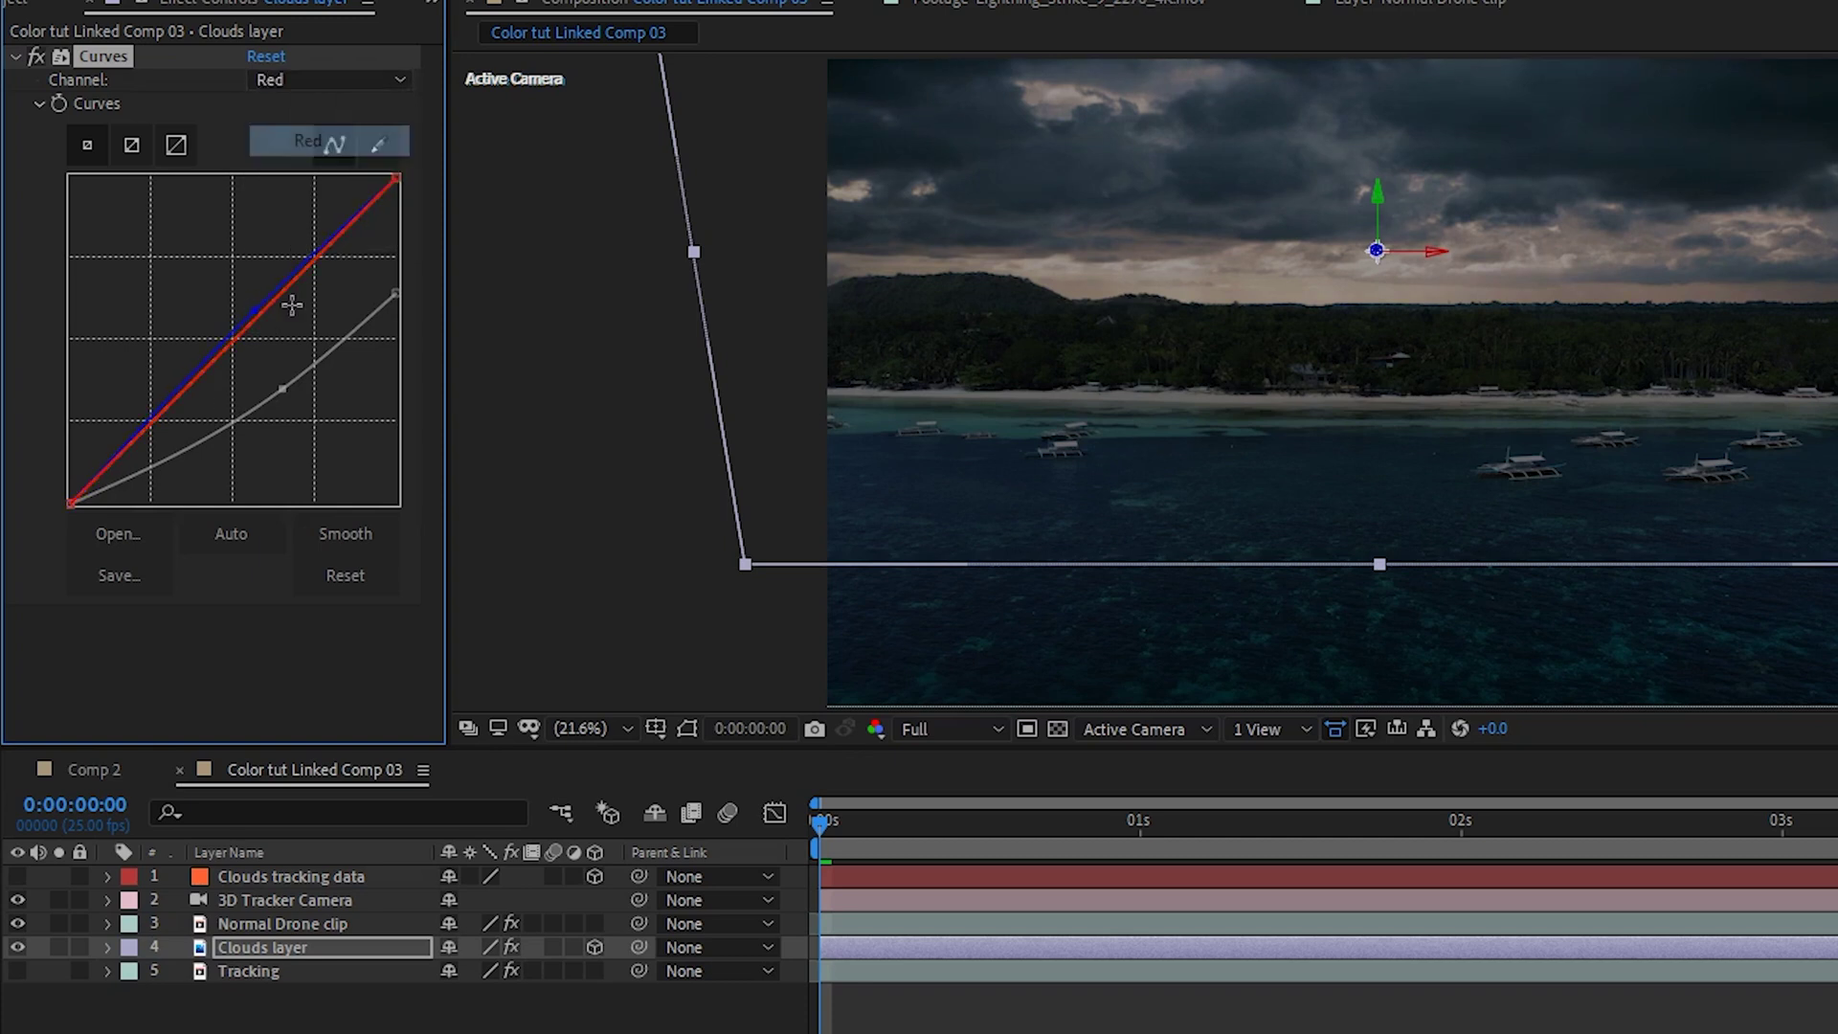
left_click_drag(259, 320, 266, 325)
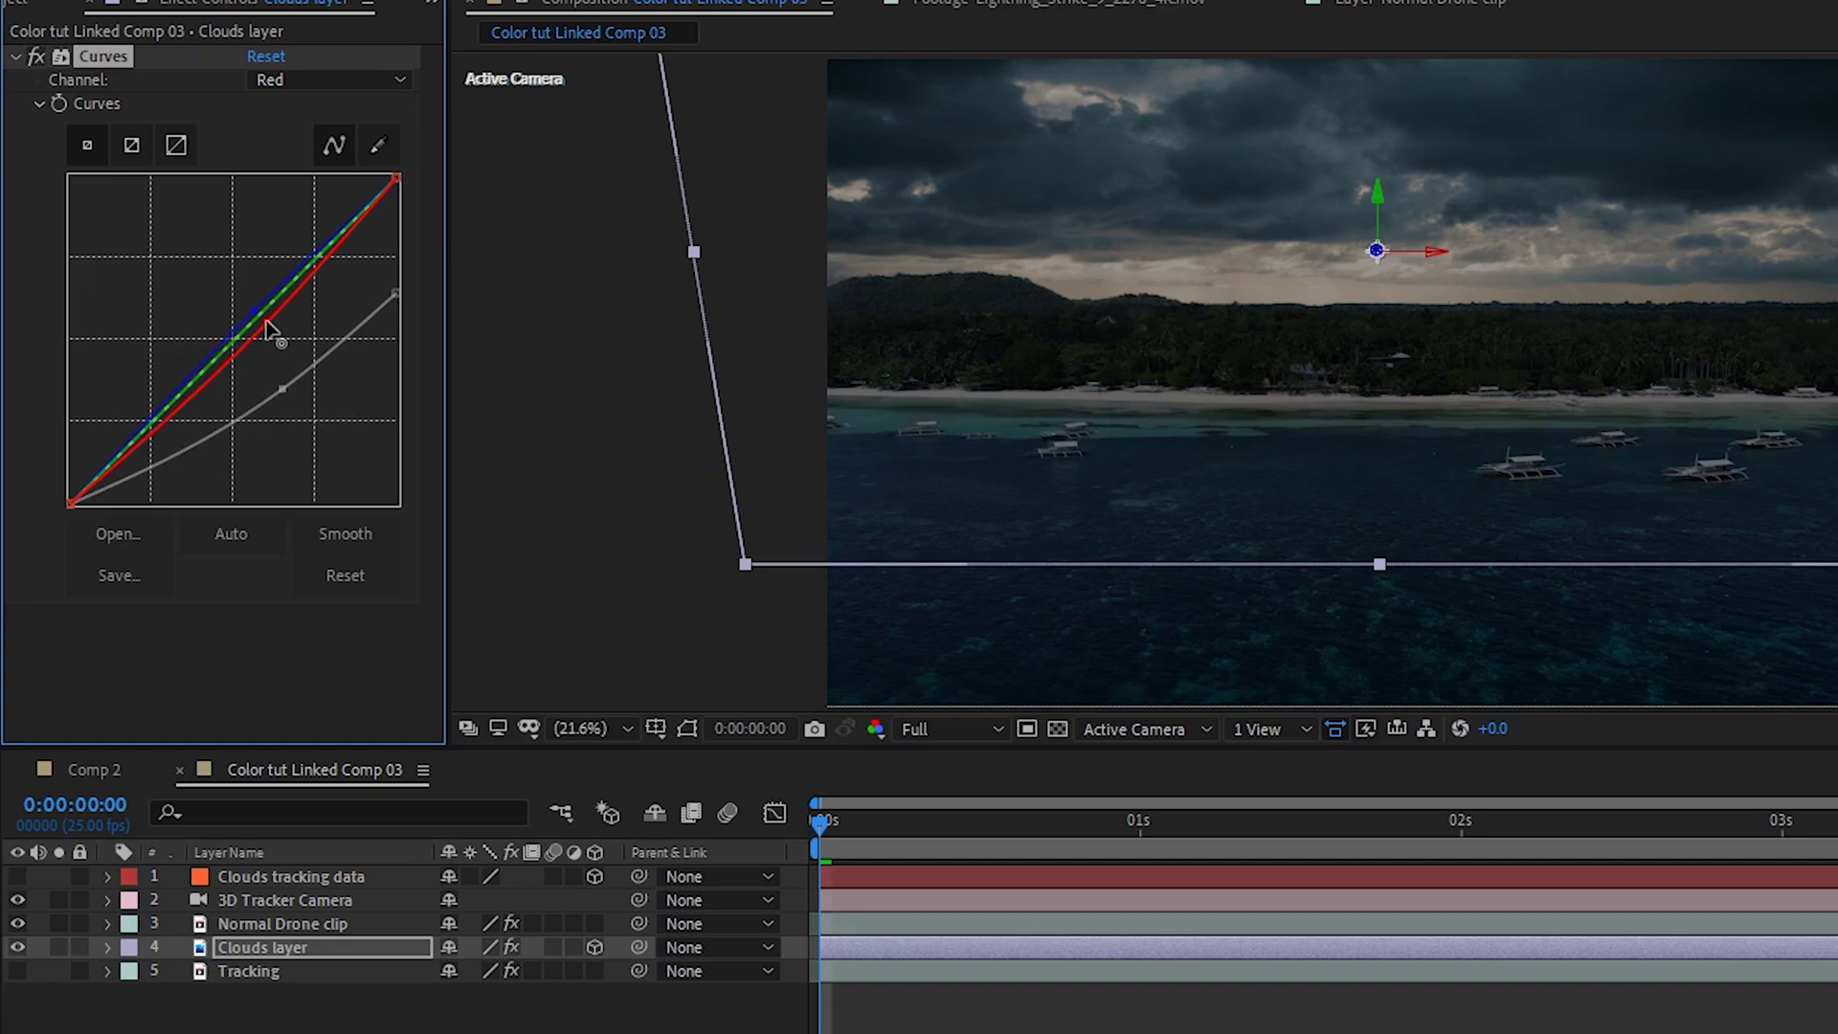
left_click(534, 488)
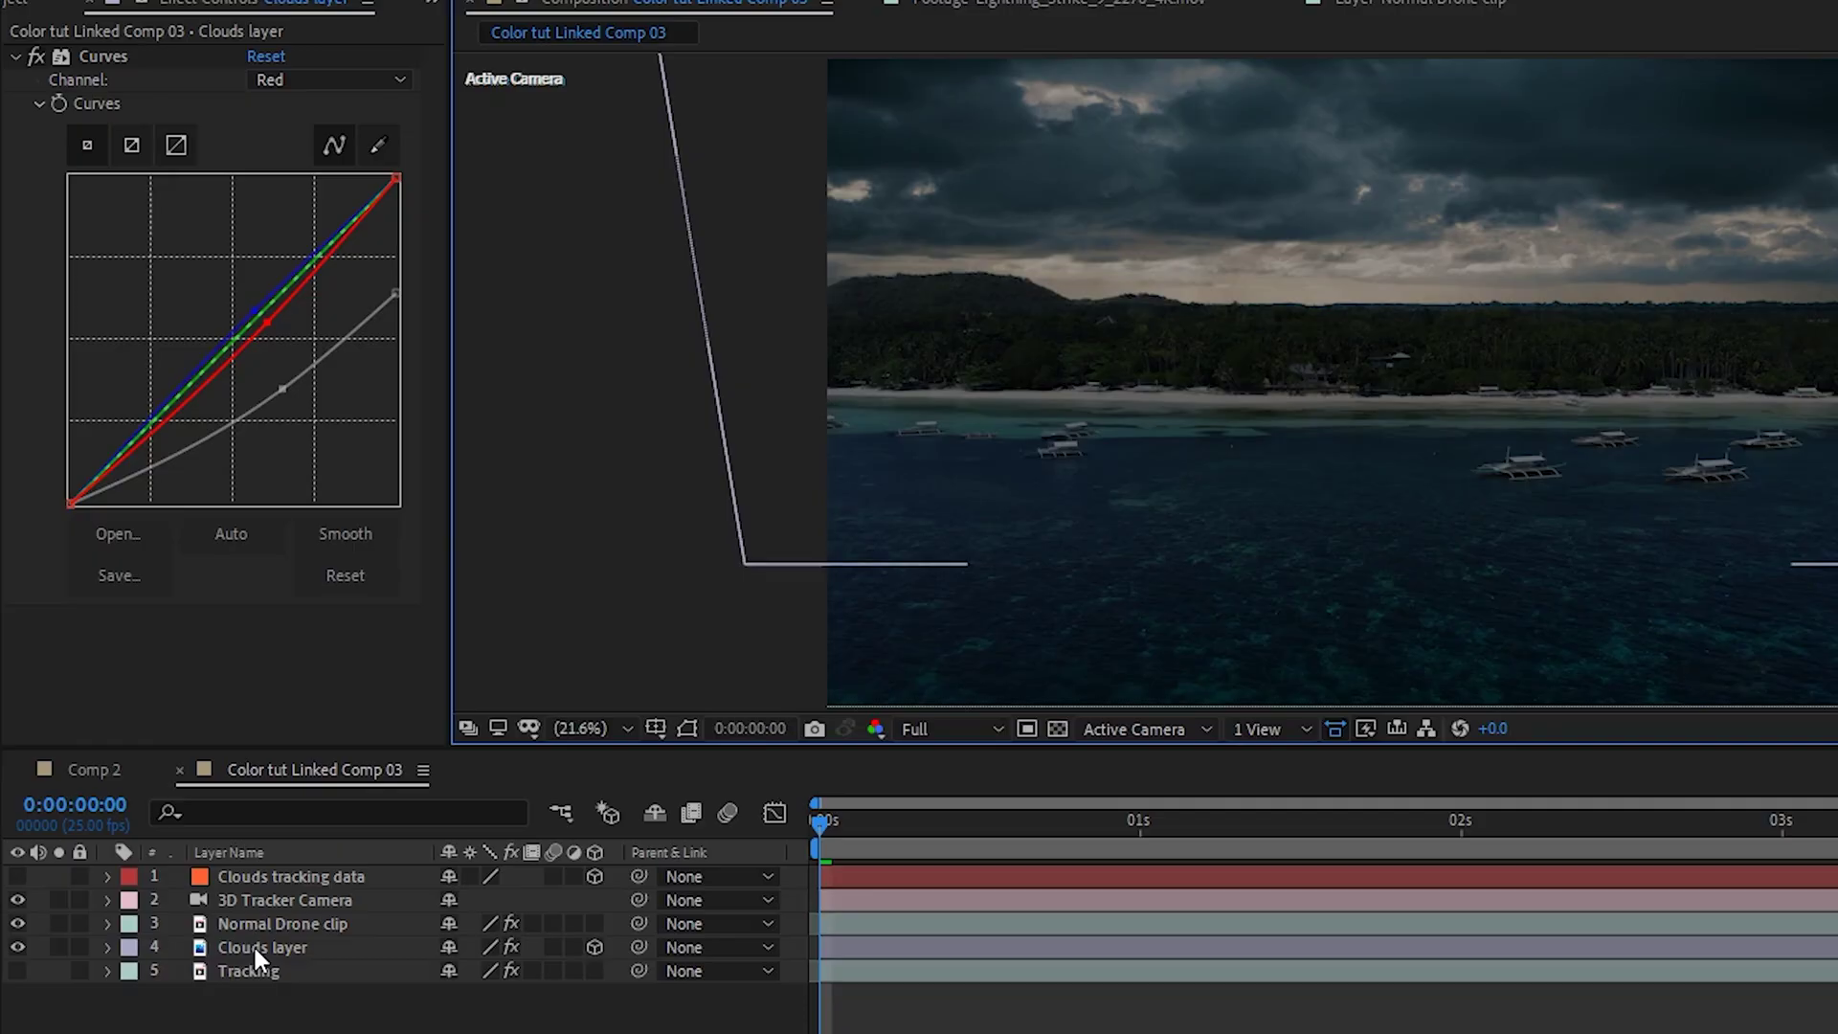
Duplicate the Clouds layer and rename the copy as Brightened clouds
left_click(253, 947)
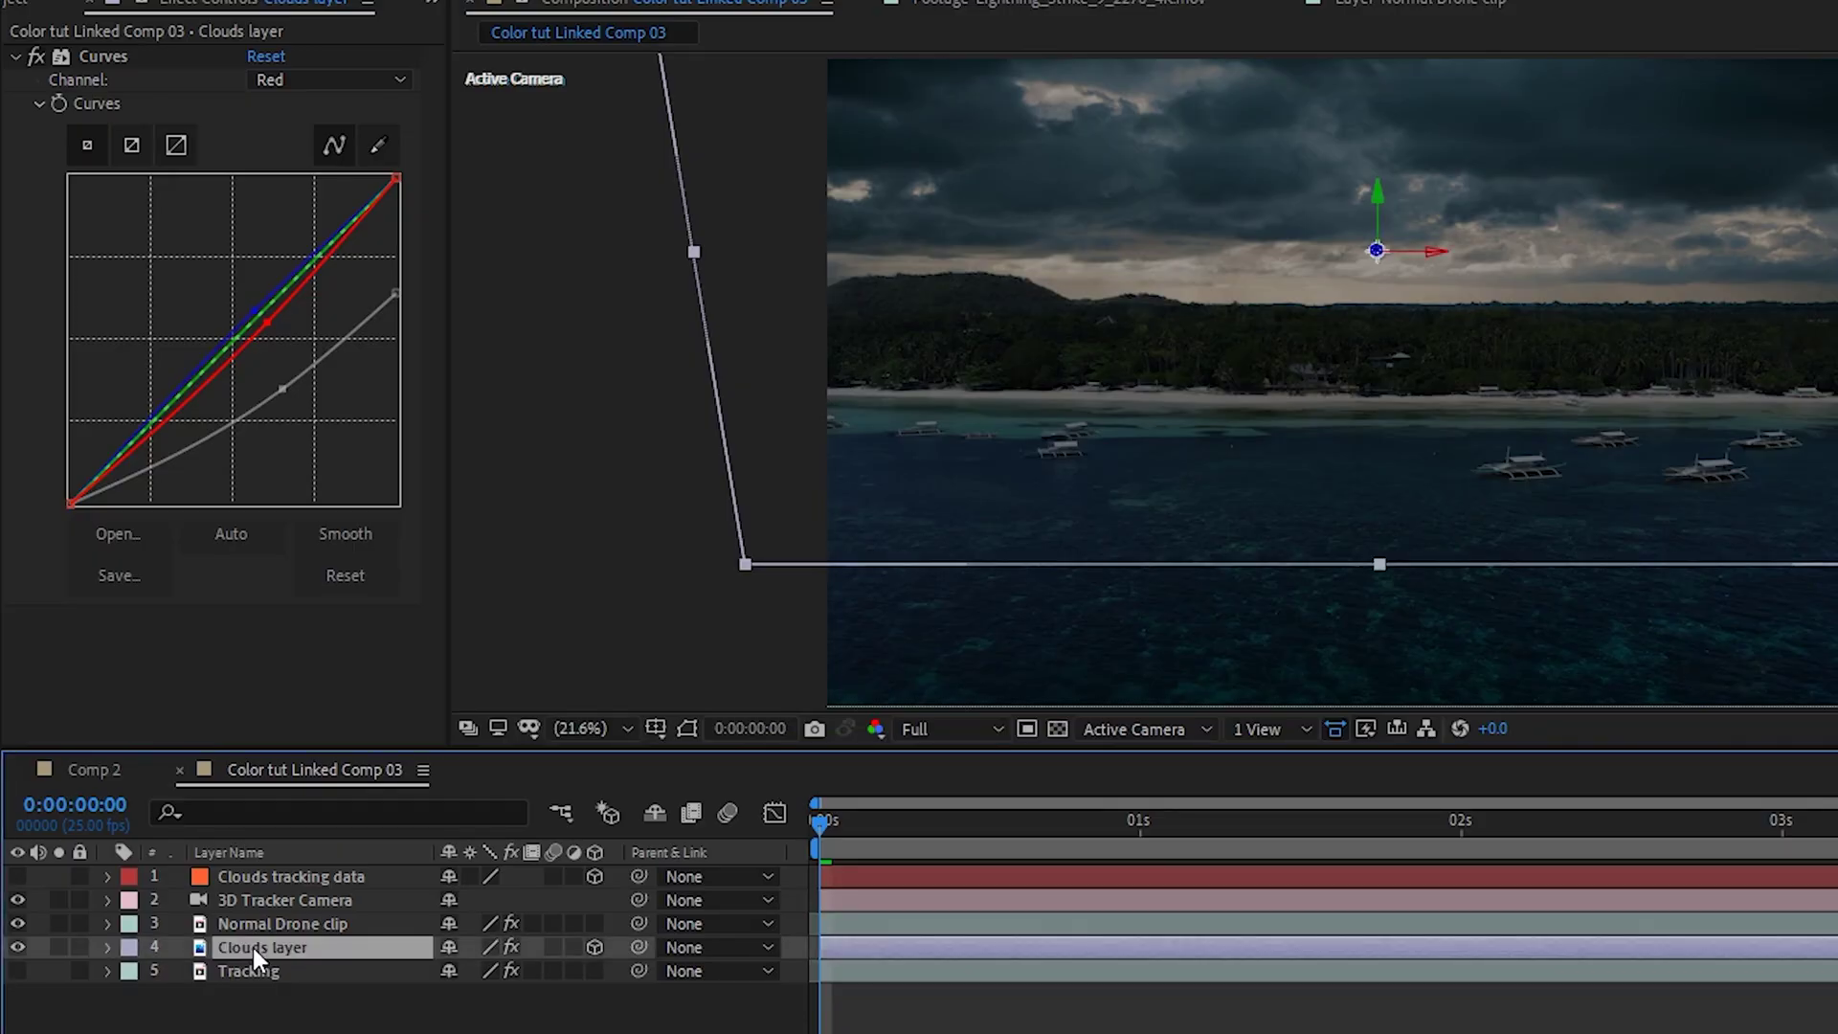
key("ctrl+d")
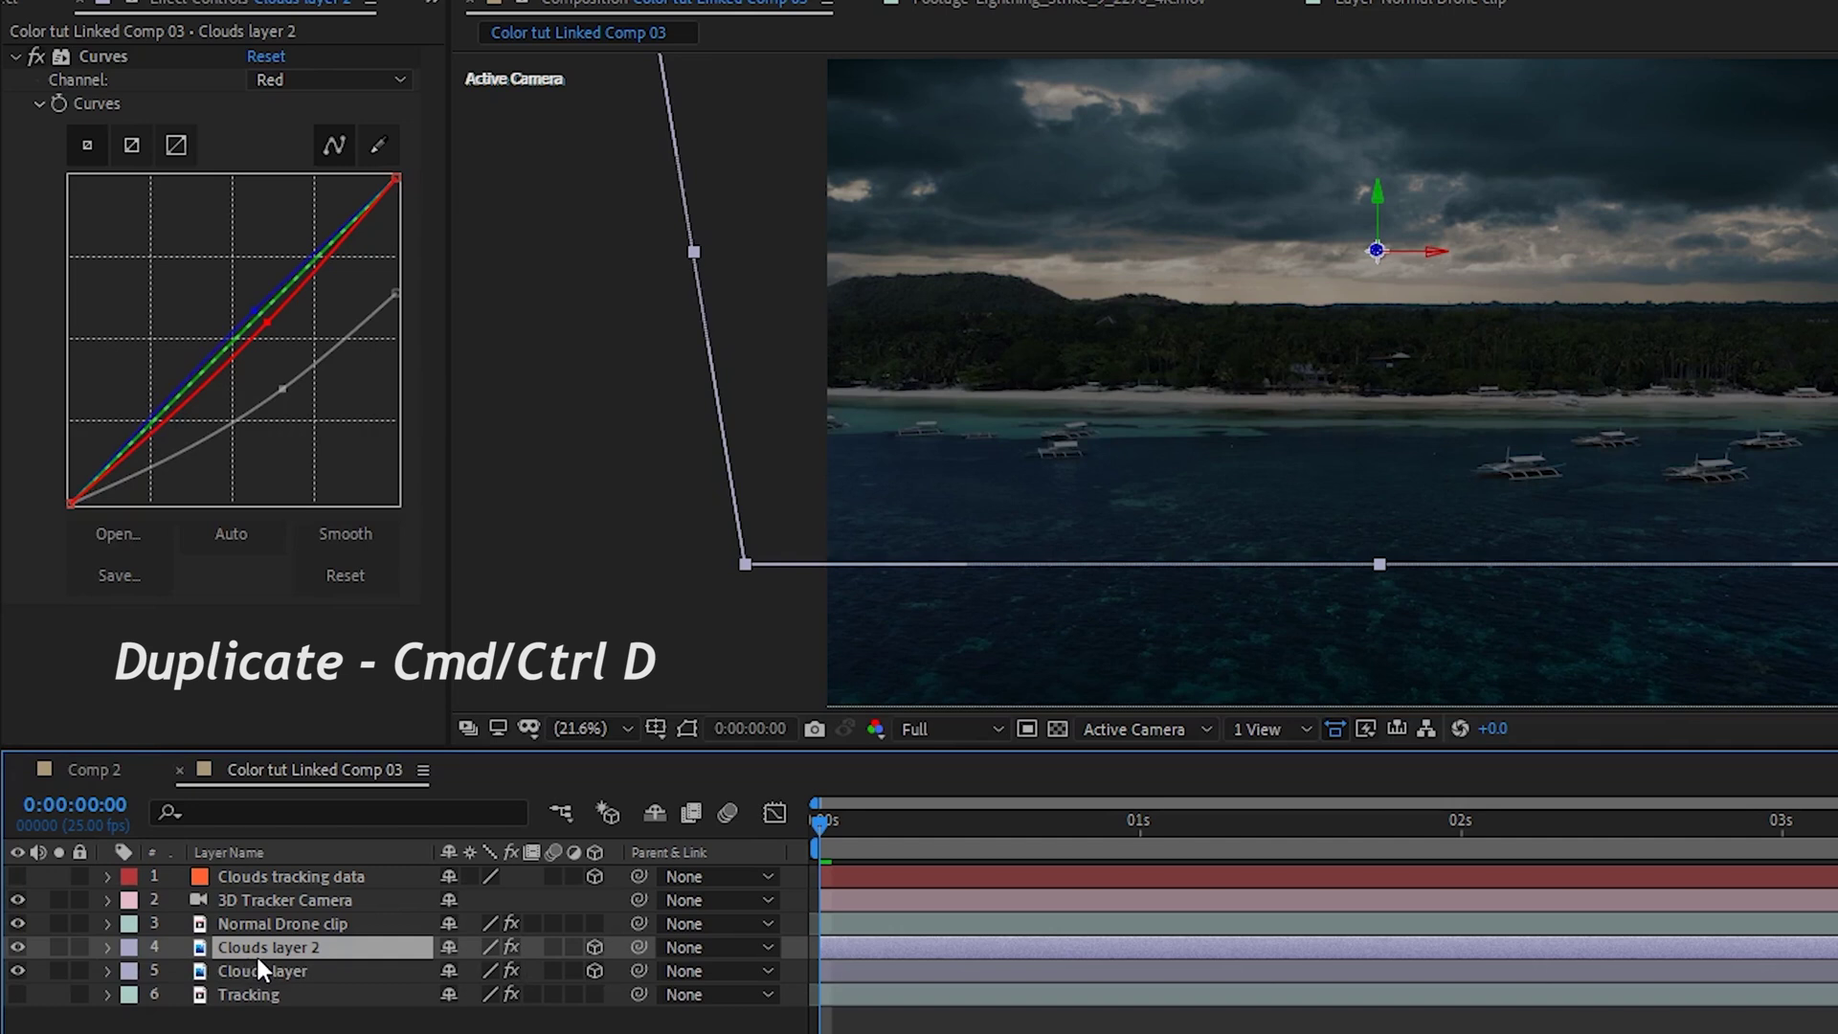
right_click(274, 951)
left_click(364, 894)
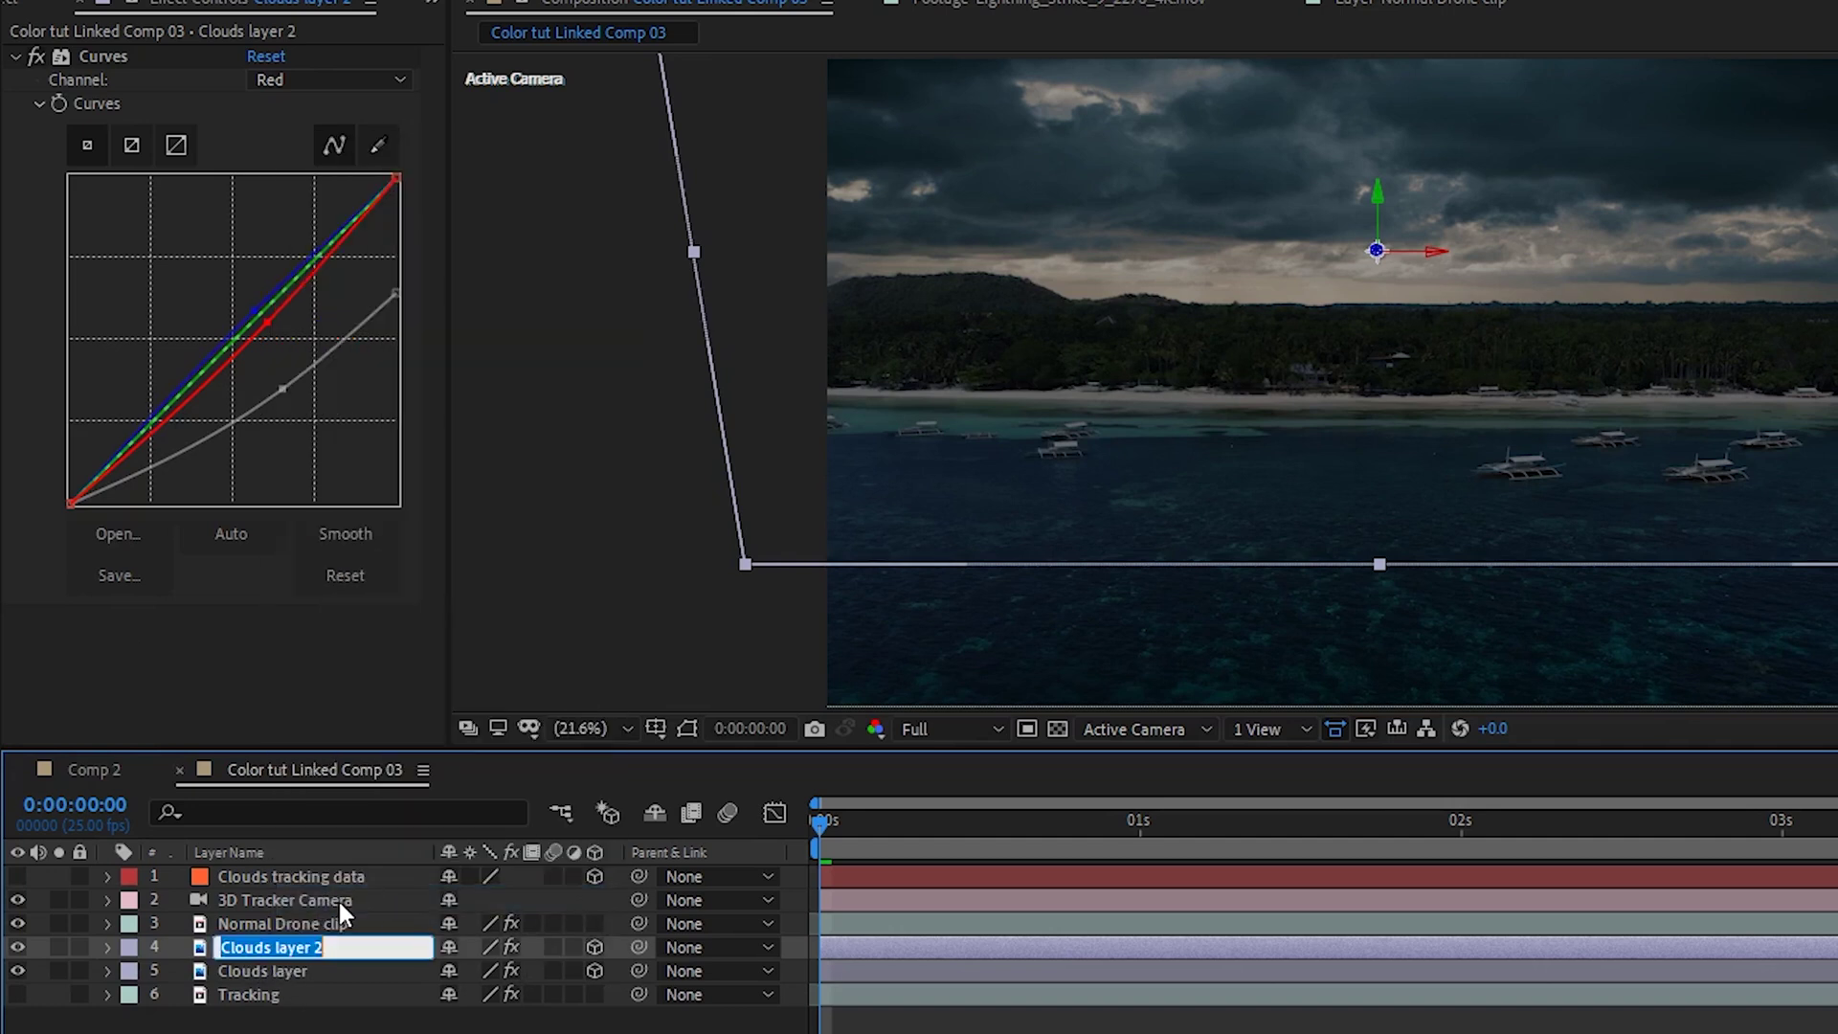
type("Brightened clouds")
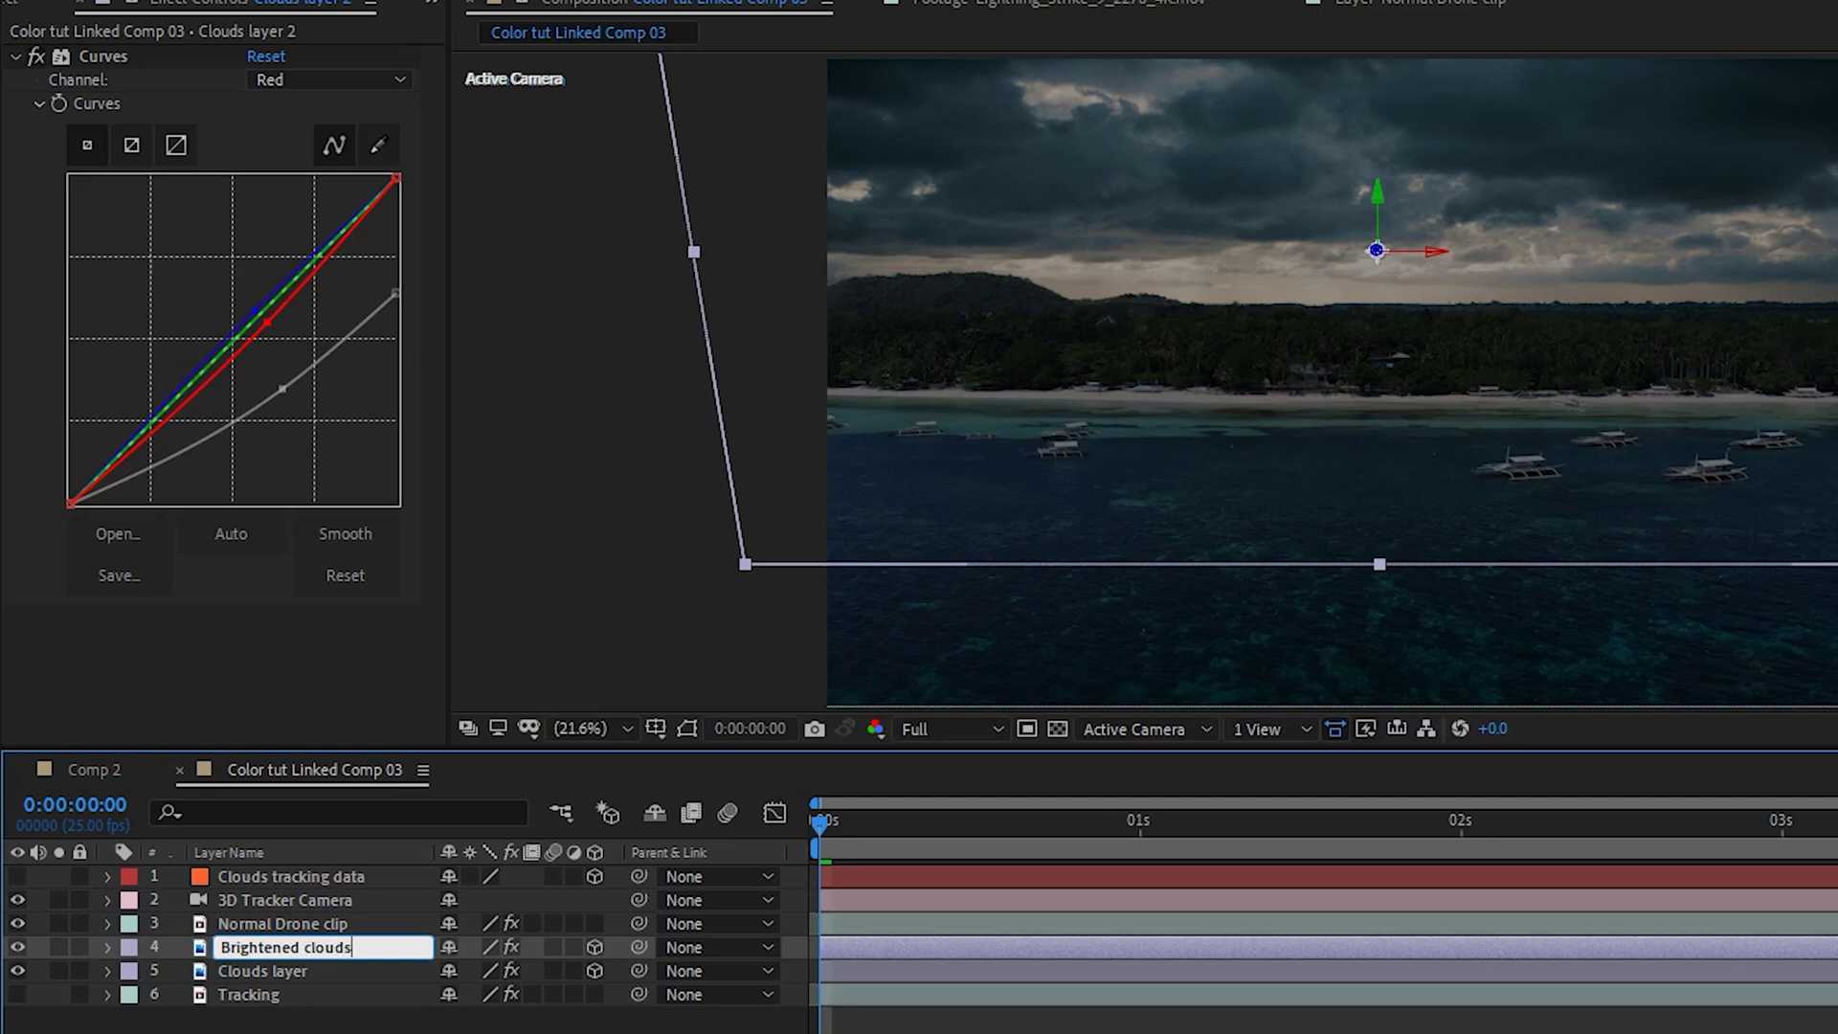
key("Return")
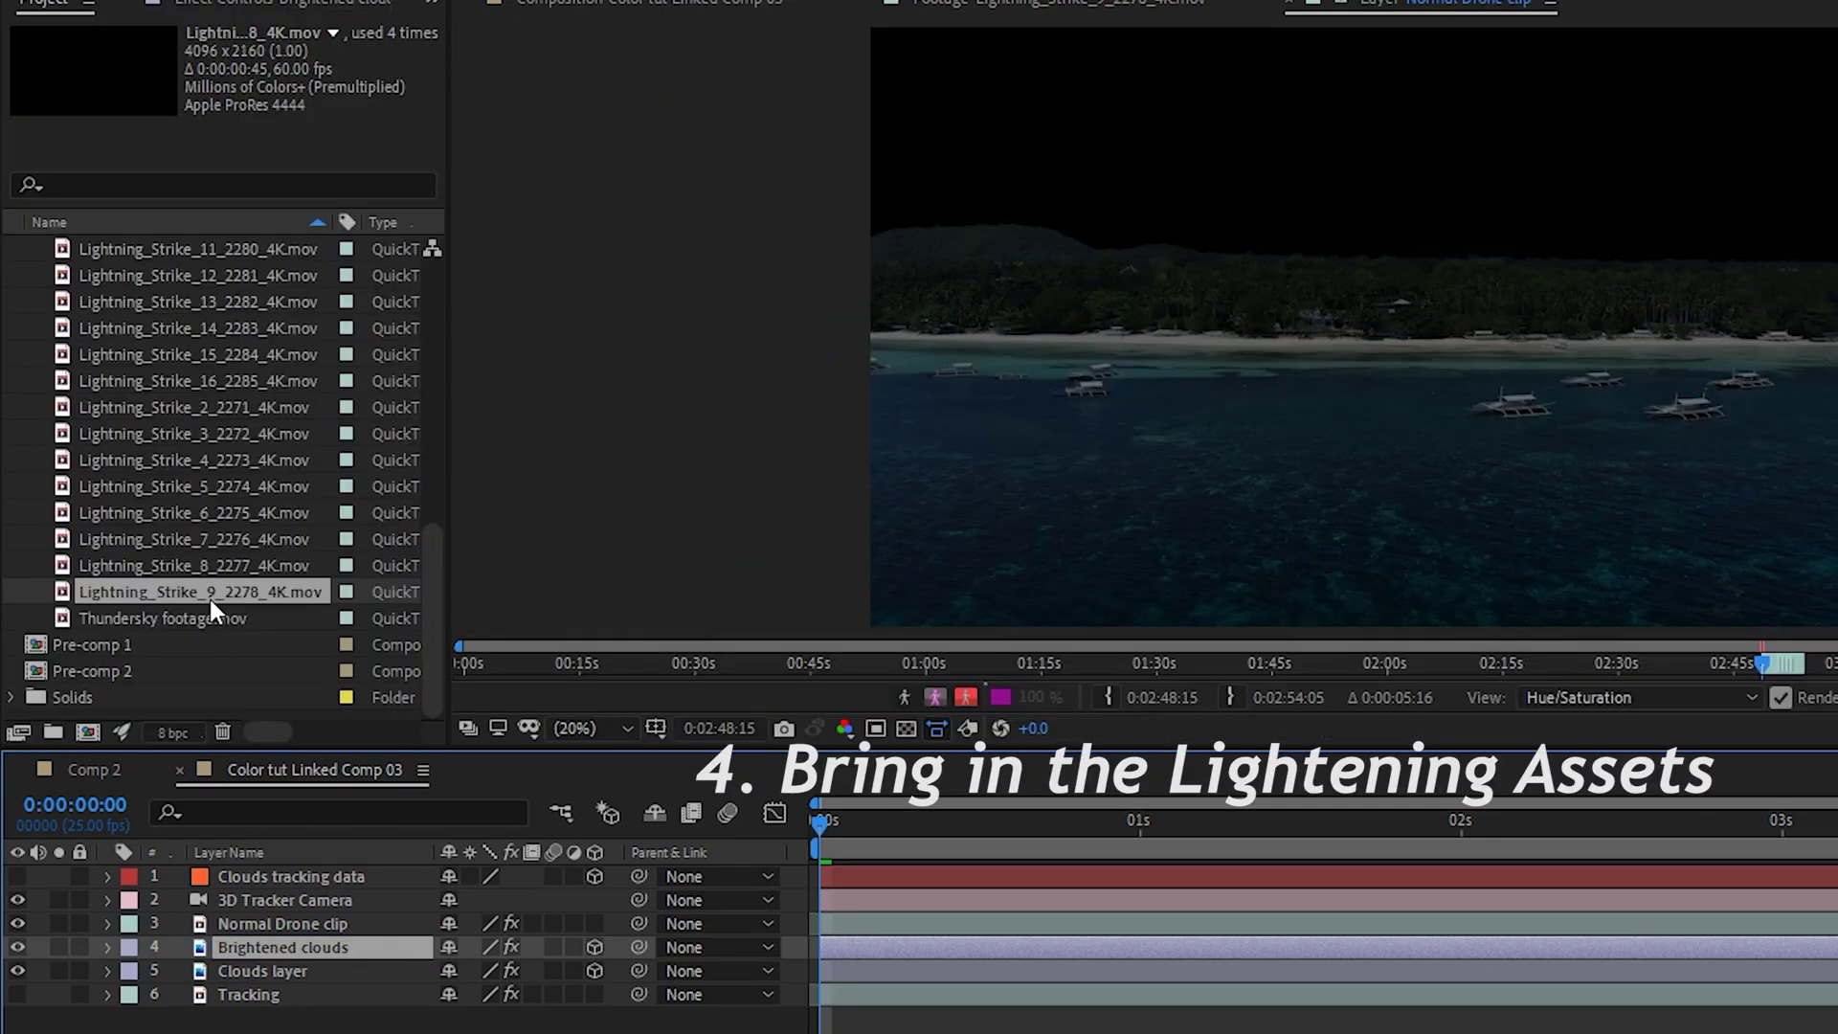
Add Lightning_Strike_9_2278_4K.mov above the Normal Drone clip as a 3D layer and play the shot briefly
left_click_drag(210, 596, 329, 923)
left_click(595, 923)
key("space")
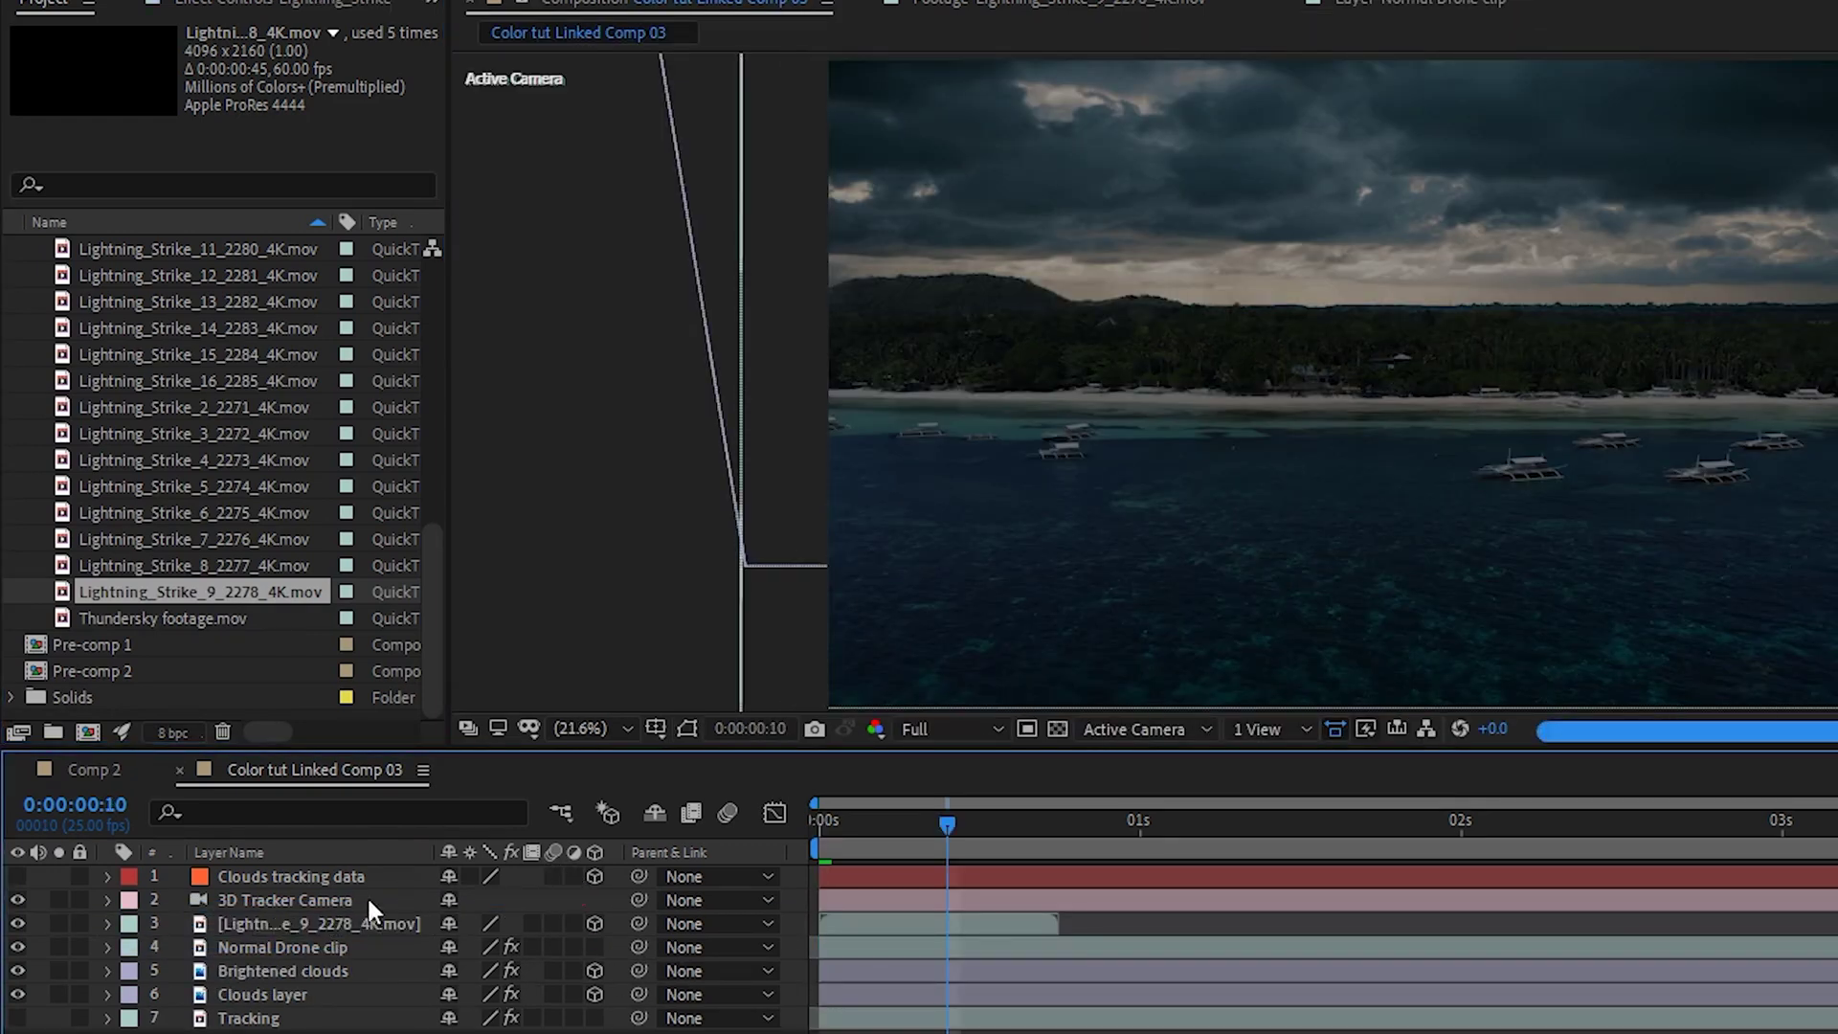
Copy the position of the Clouds tracking data layer and paste it onto the lightning clip
left_click(297, 882)
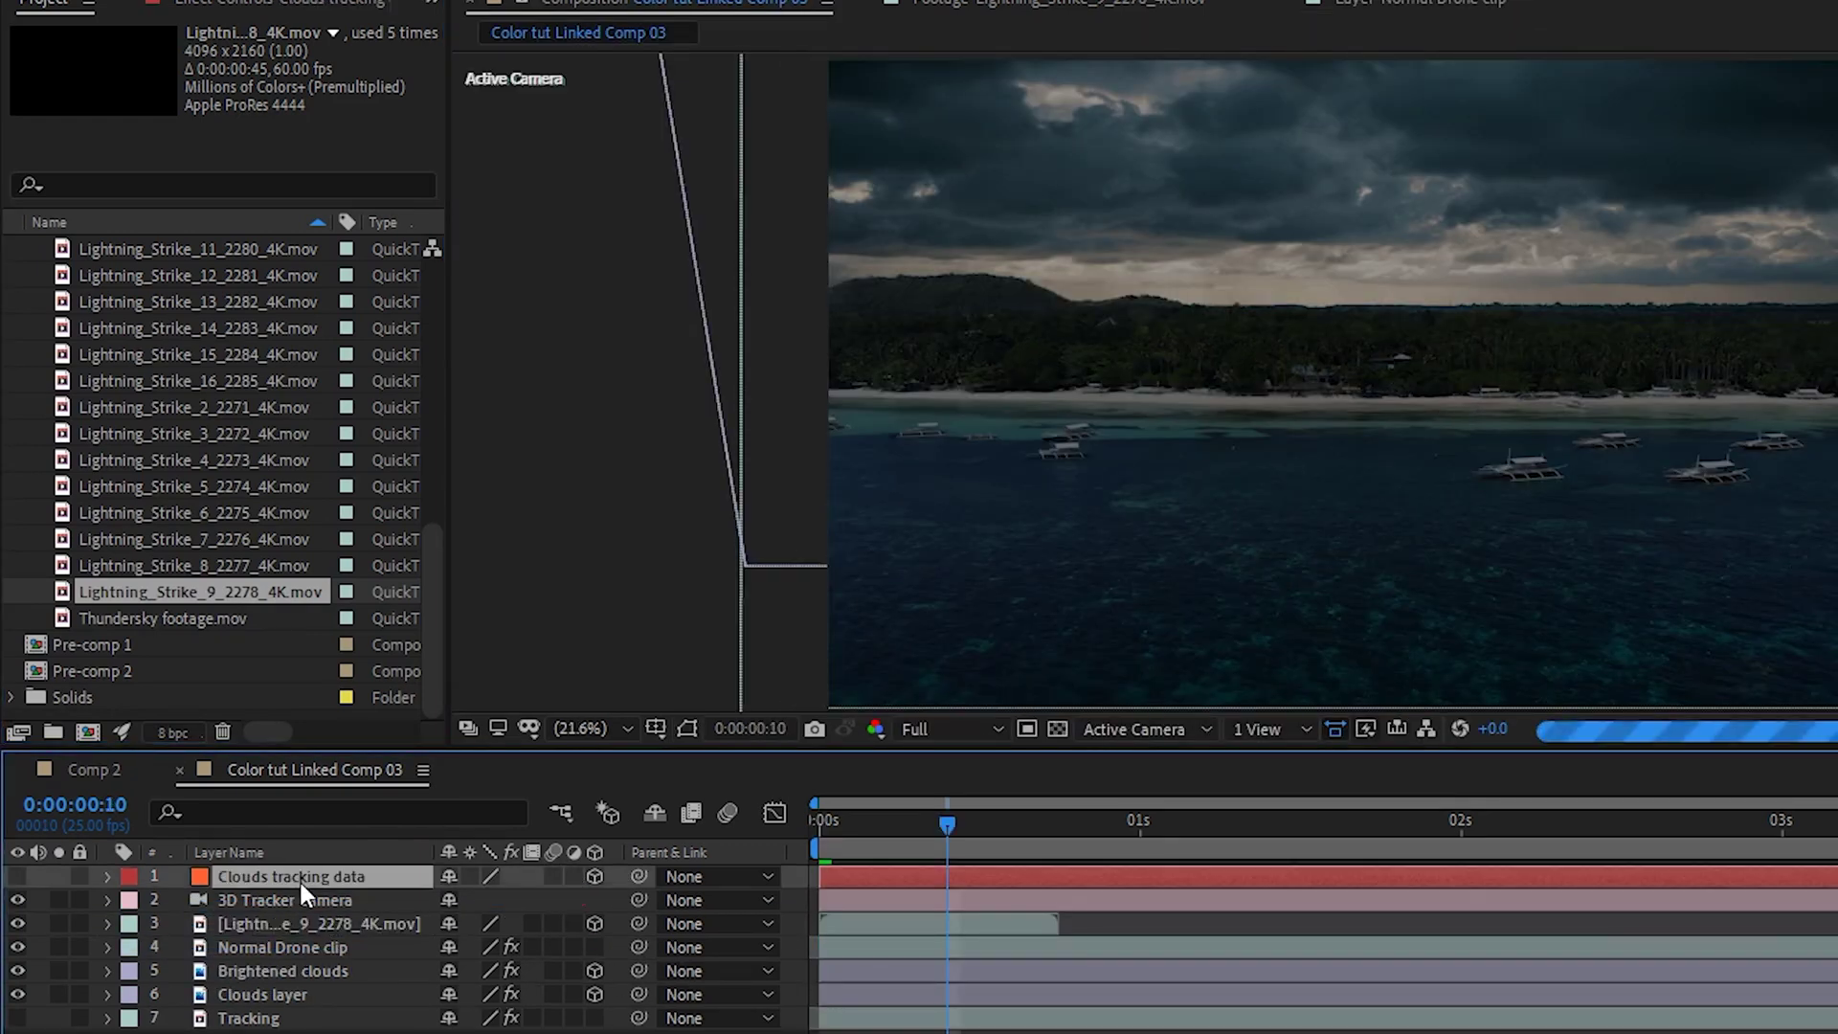
left_click(108, 873)
left_click(226, 949)
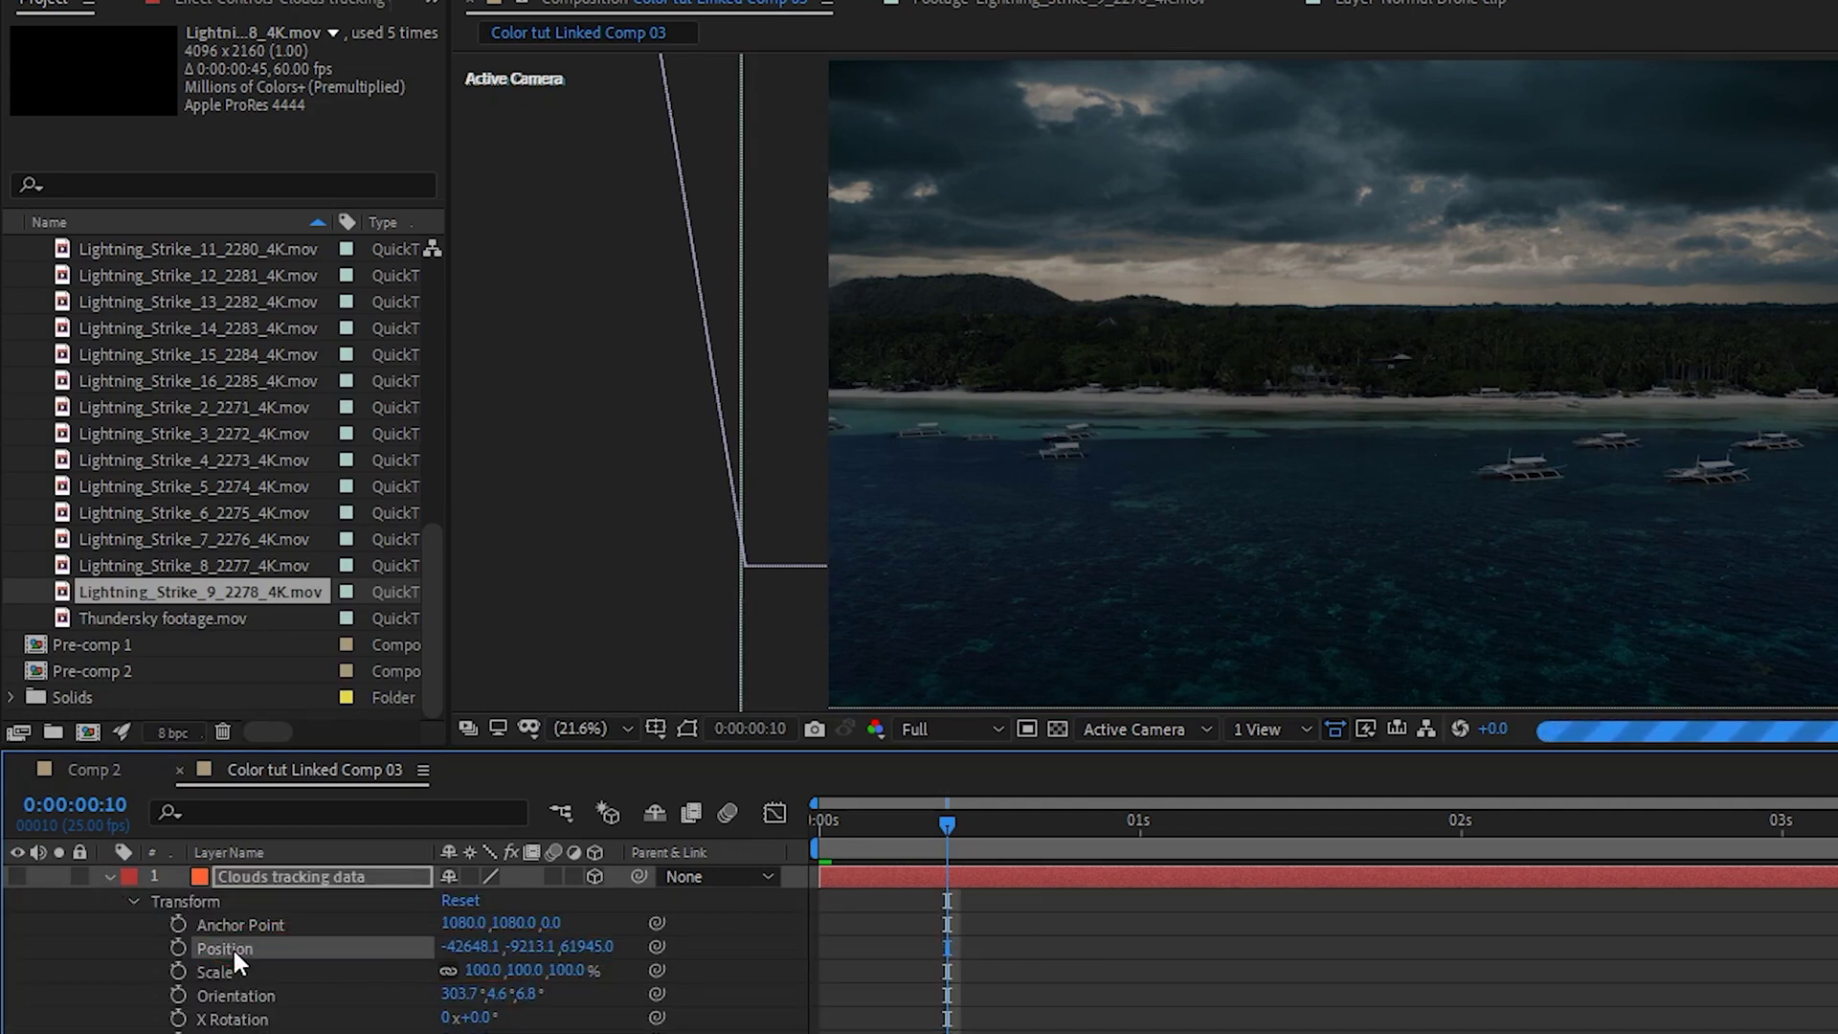
left_click(107, 875)
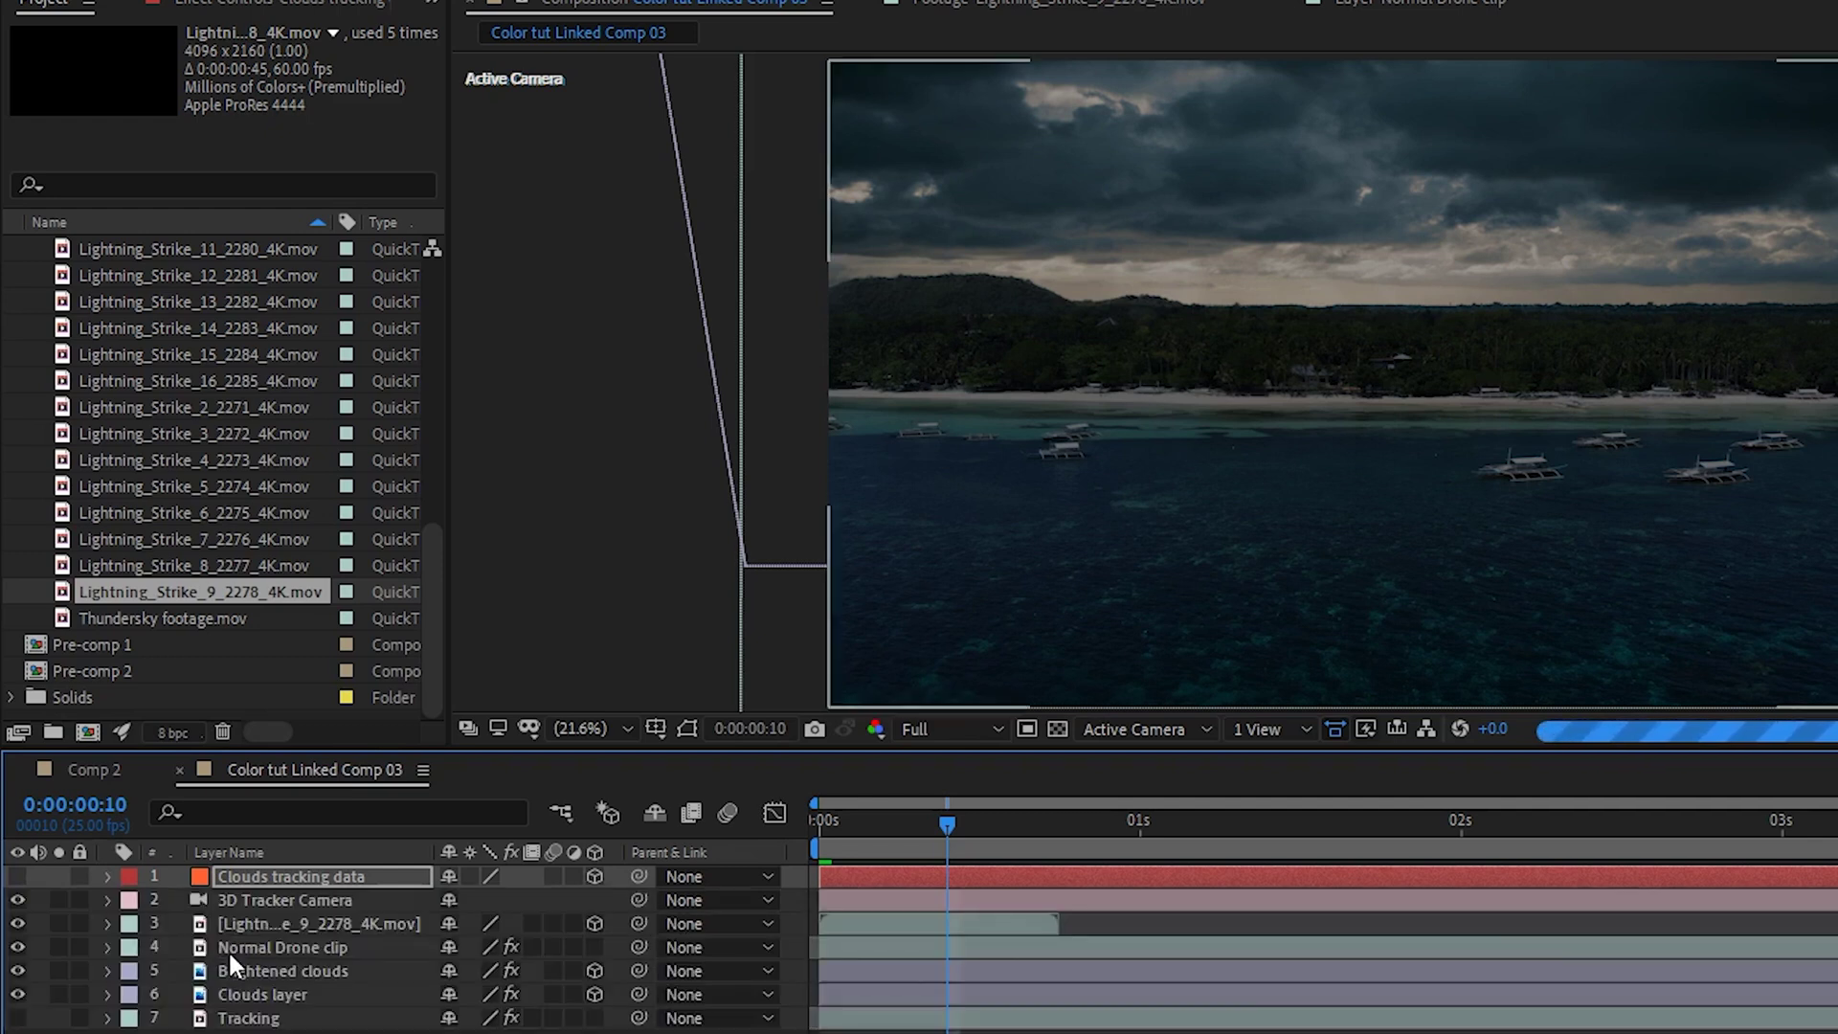
left_click(265, 927)
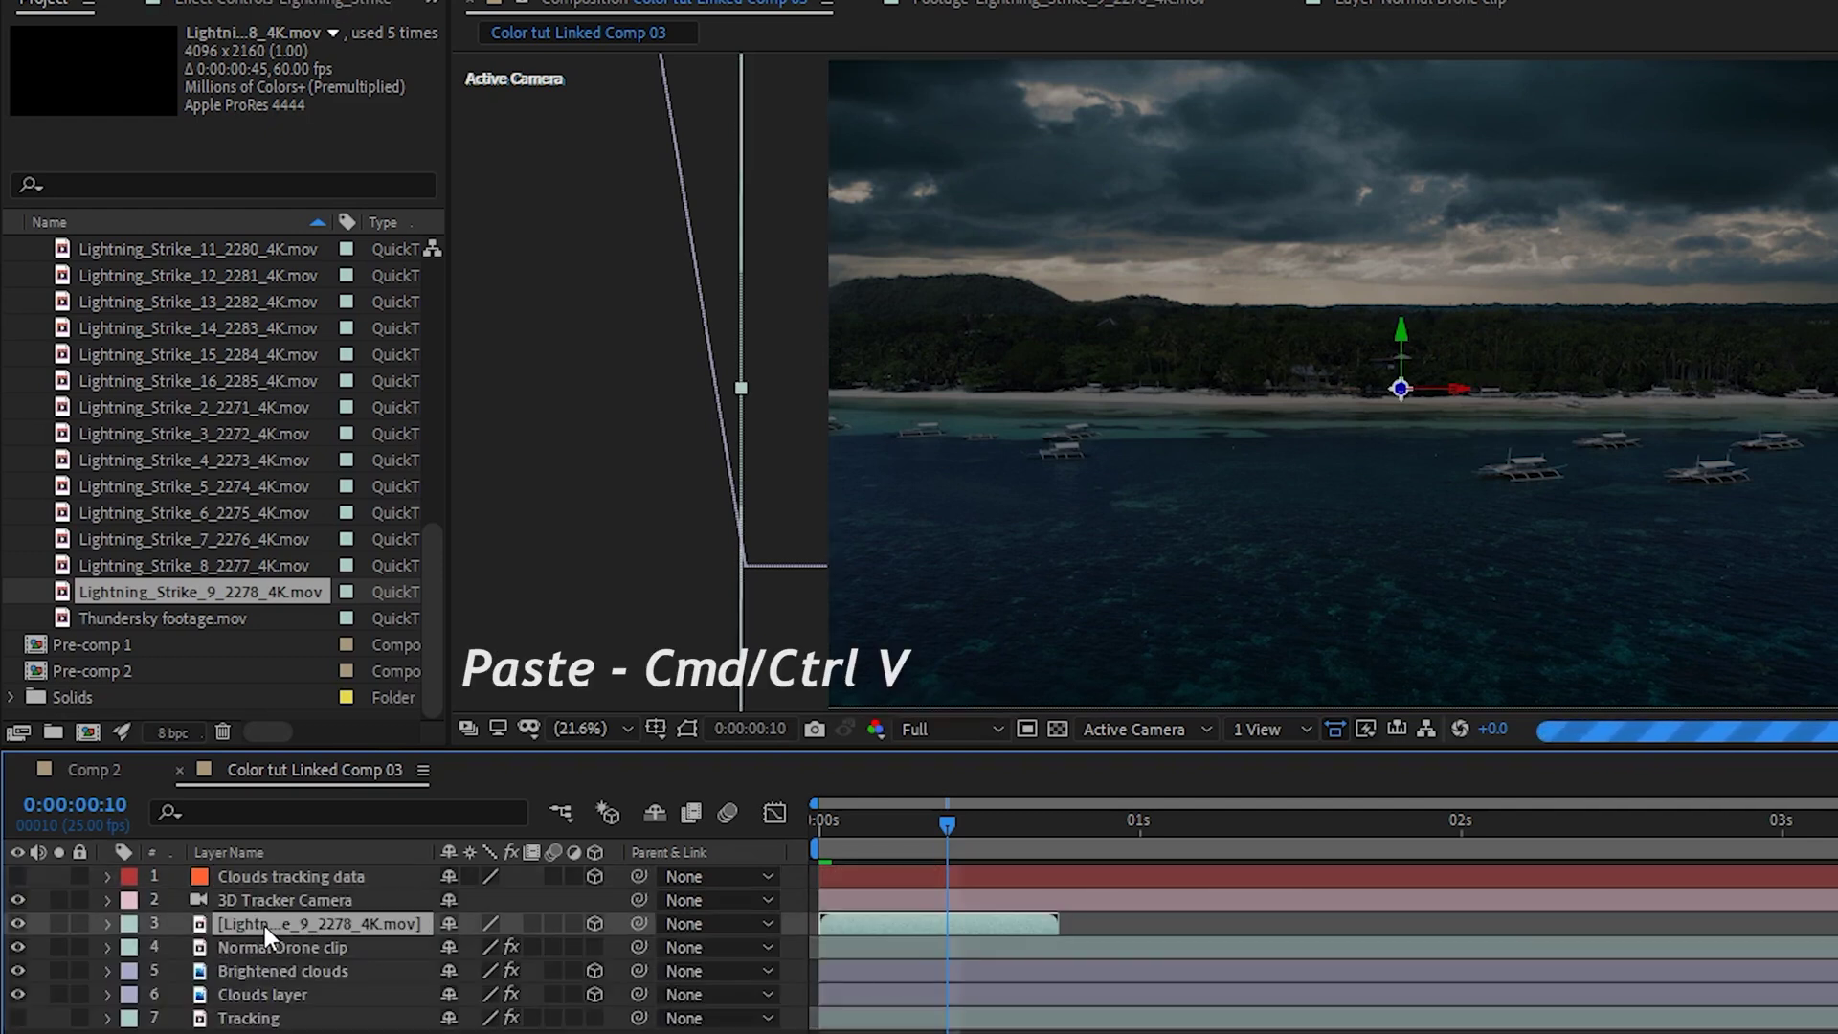
key("ctrl+v")
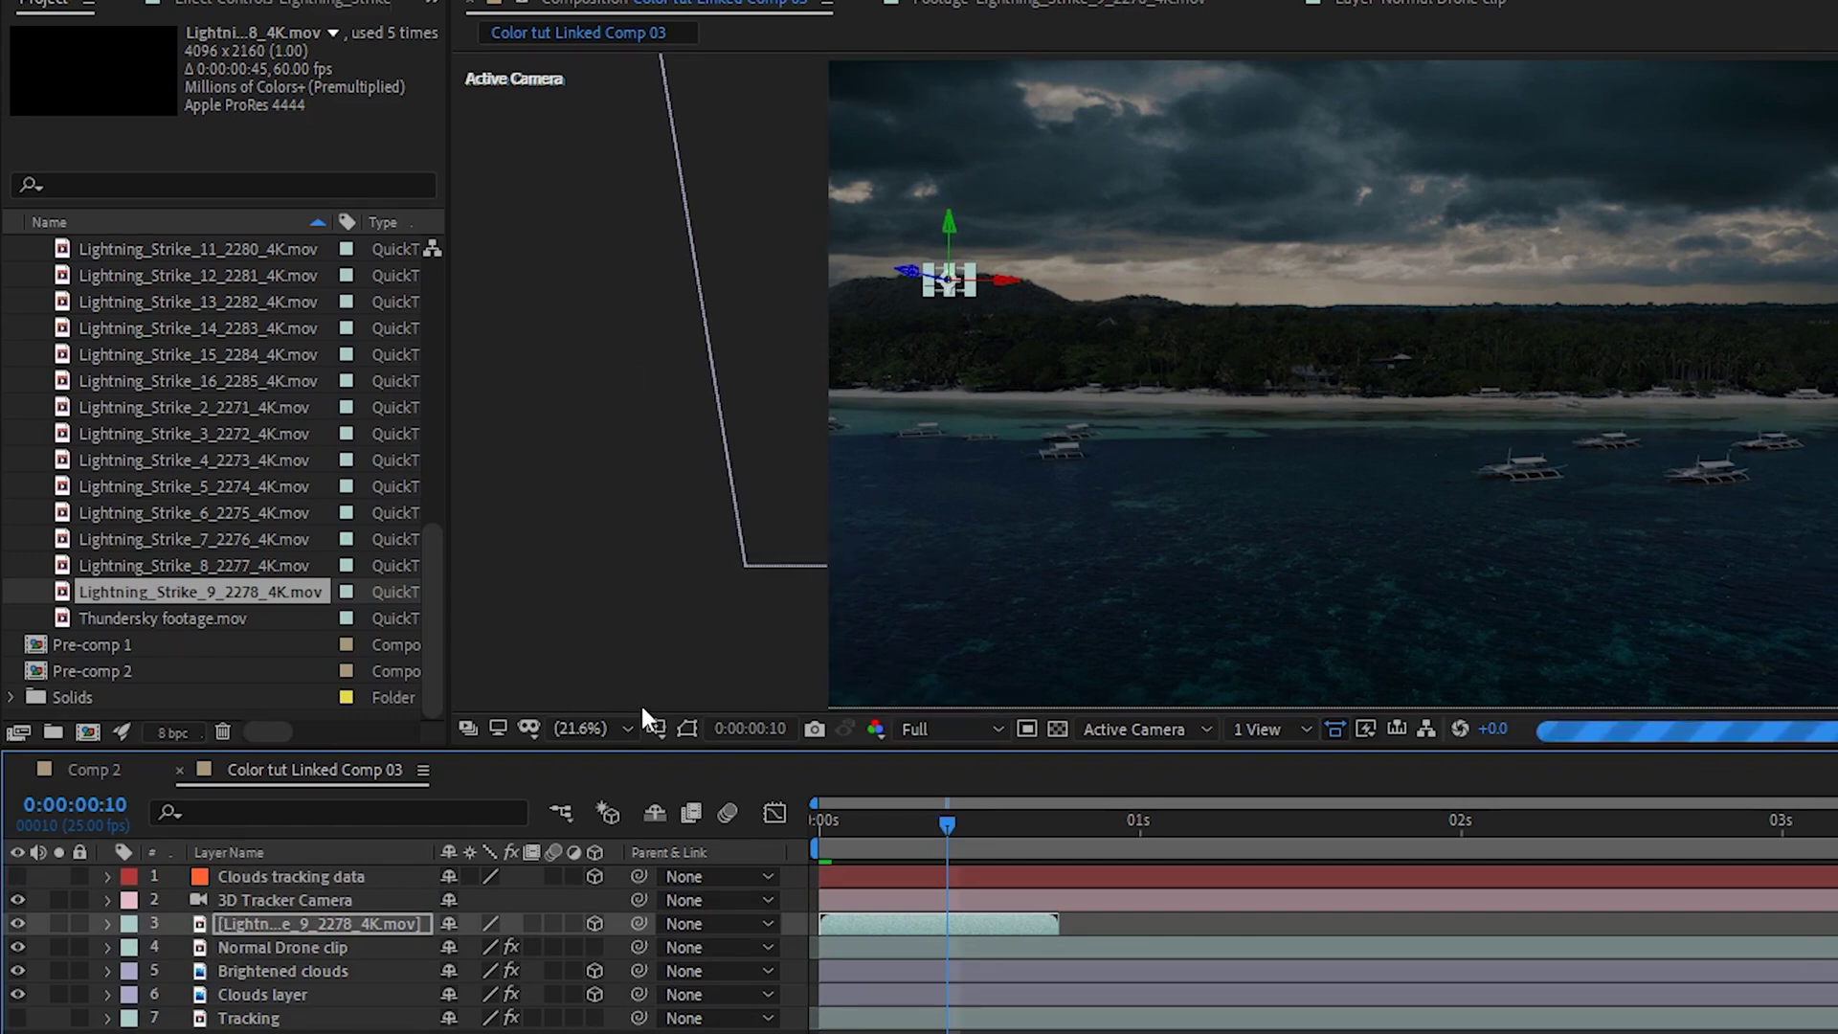
Move the lightning clip along the distant horizon to a position of about -10743, -6357, 63864
left_click(607, 725)
left_click(617, 991)
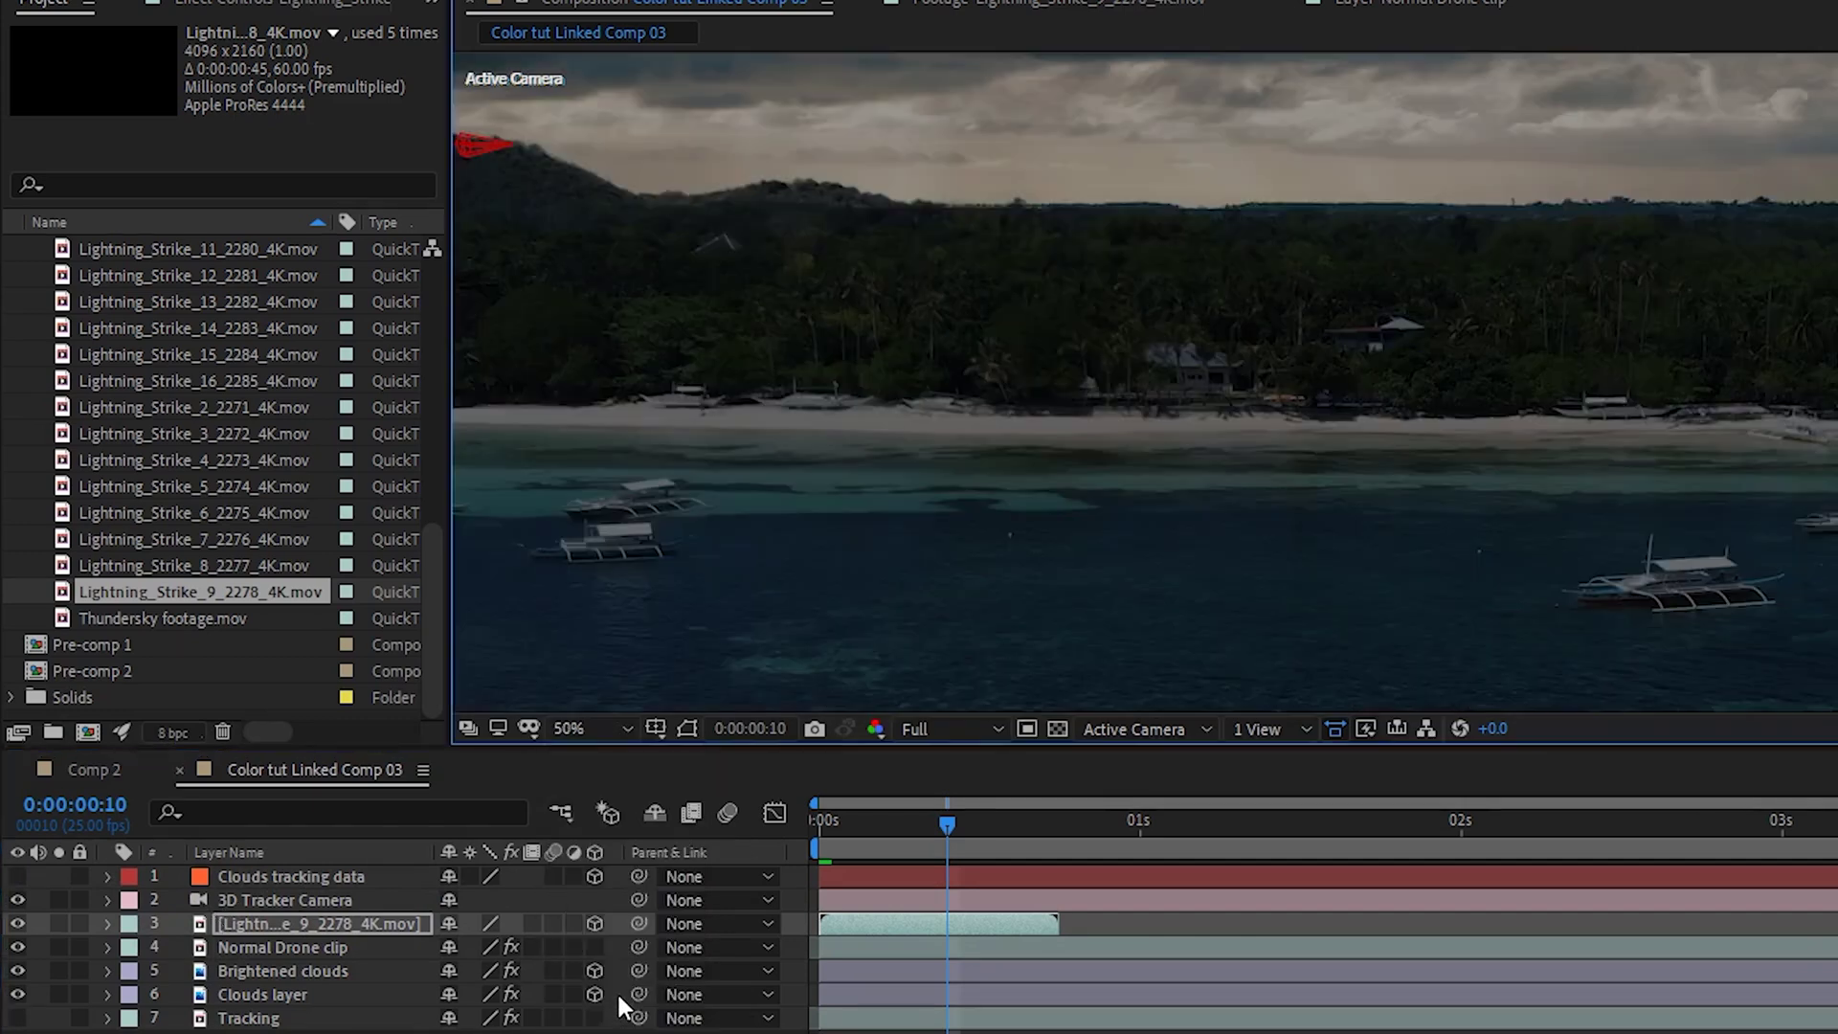
left_click_drag(820, 292, 1321, 517)
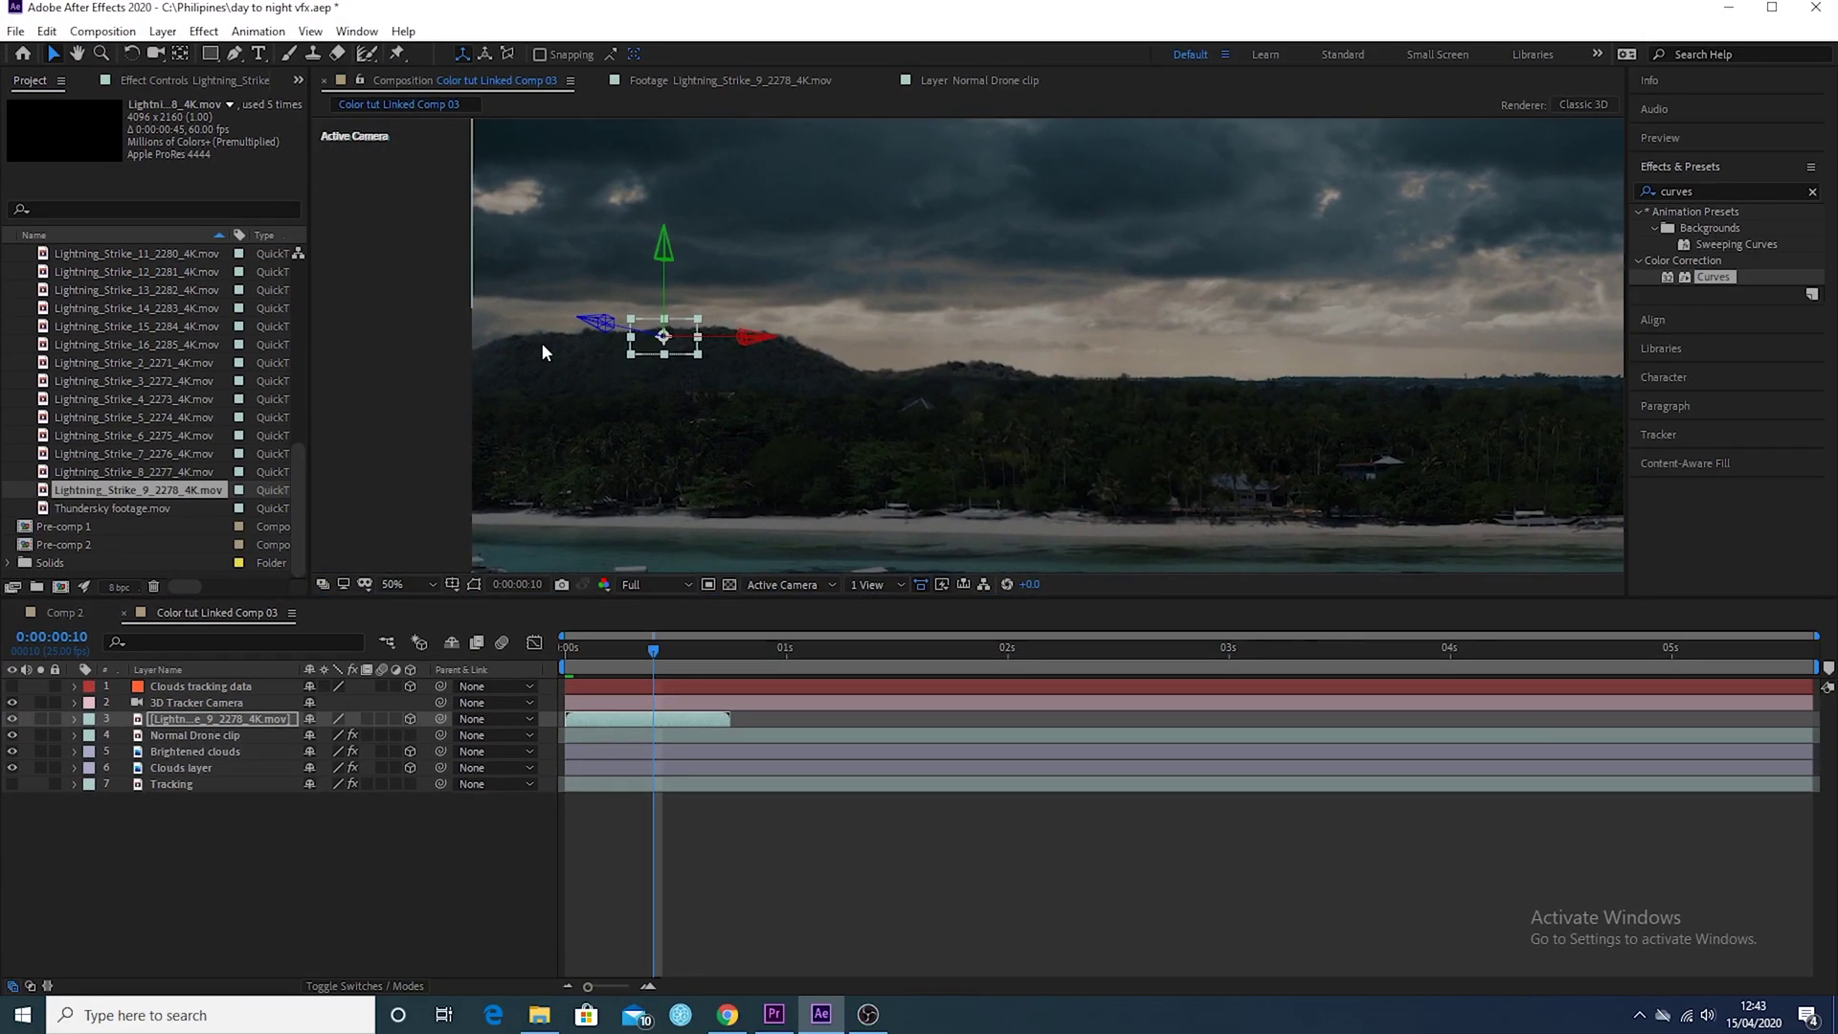
left_click(788, 377)
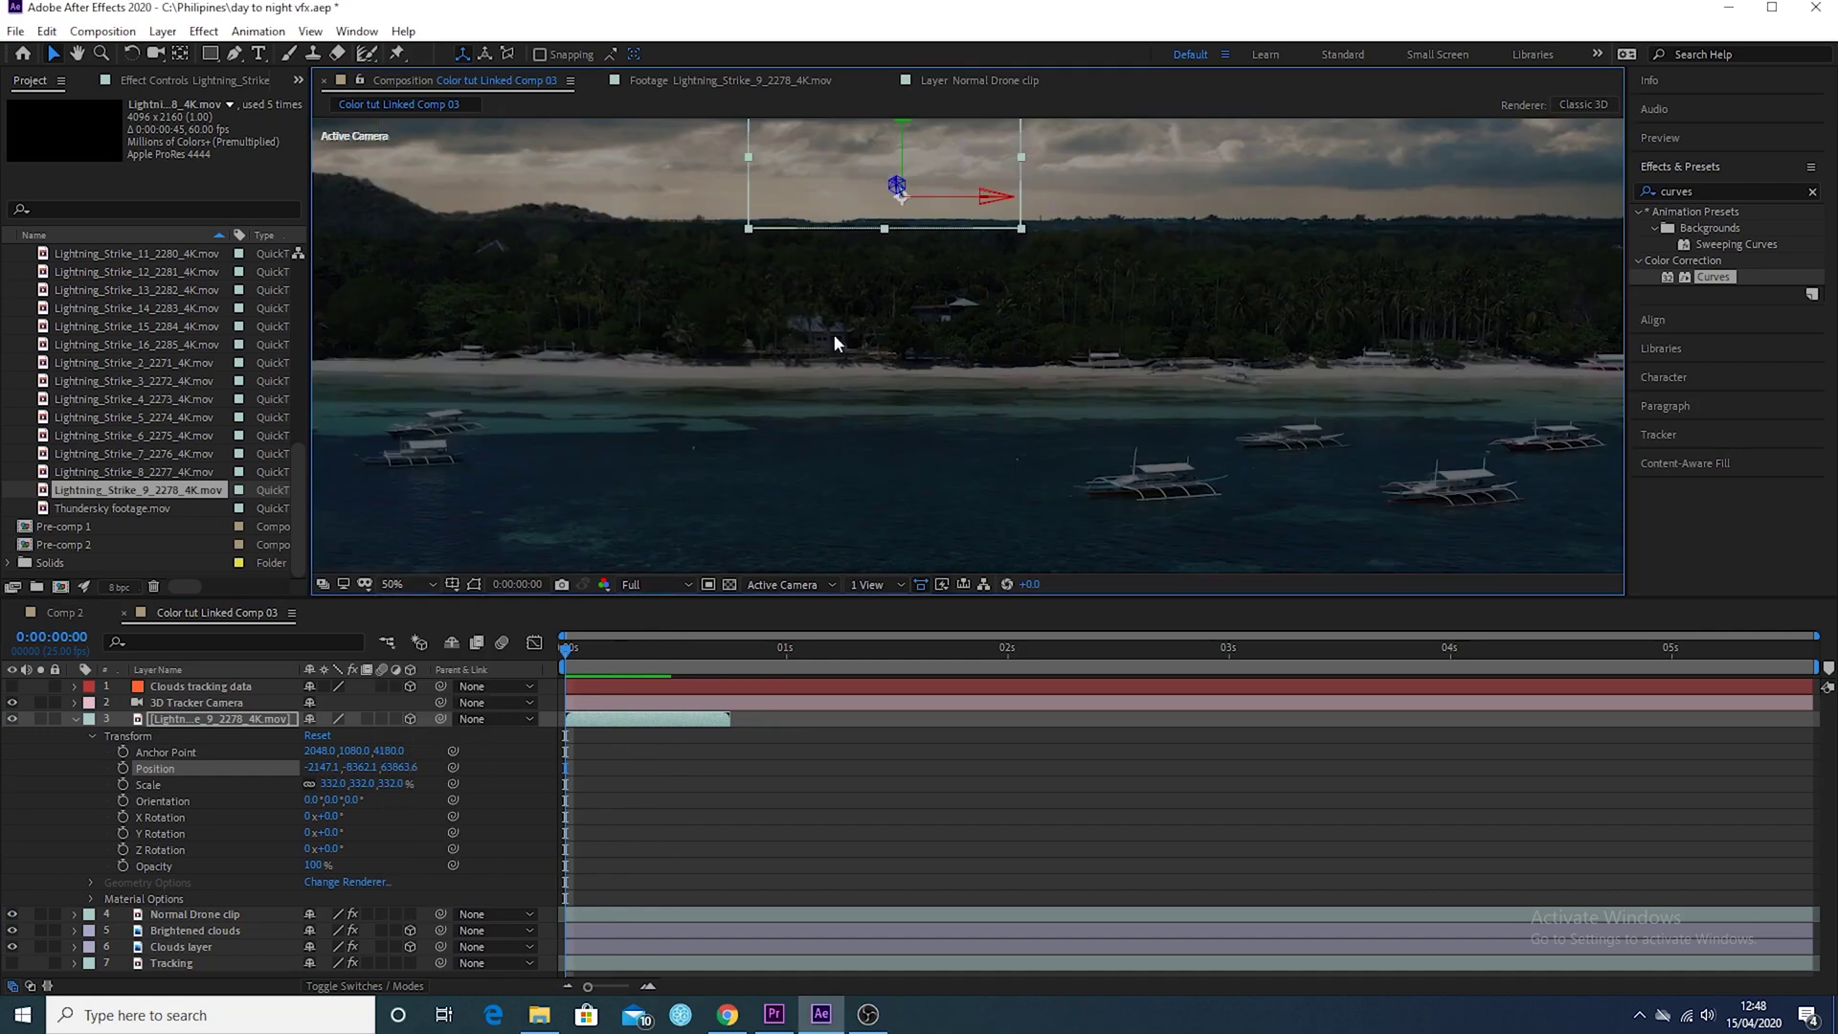
left_click_drag(608, 357, 634, 366)
left_click(53, 55)
left_click_drag(567, 651, 600, 653)
left_click_drag(886, 250, 714, 291)
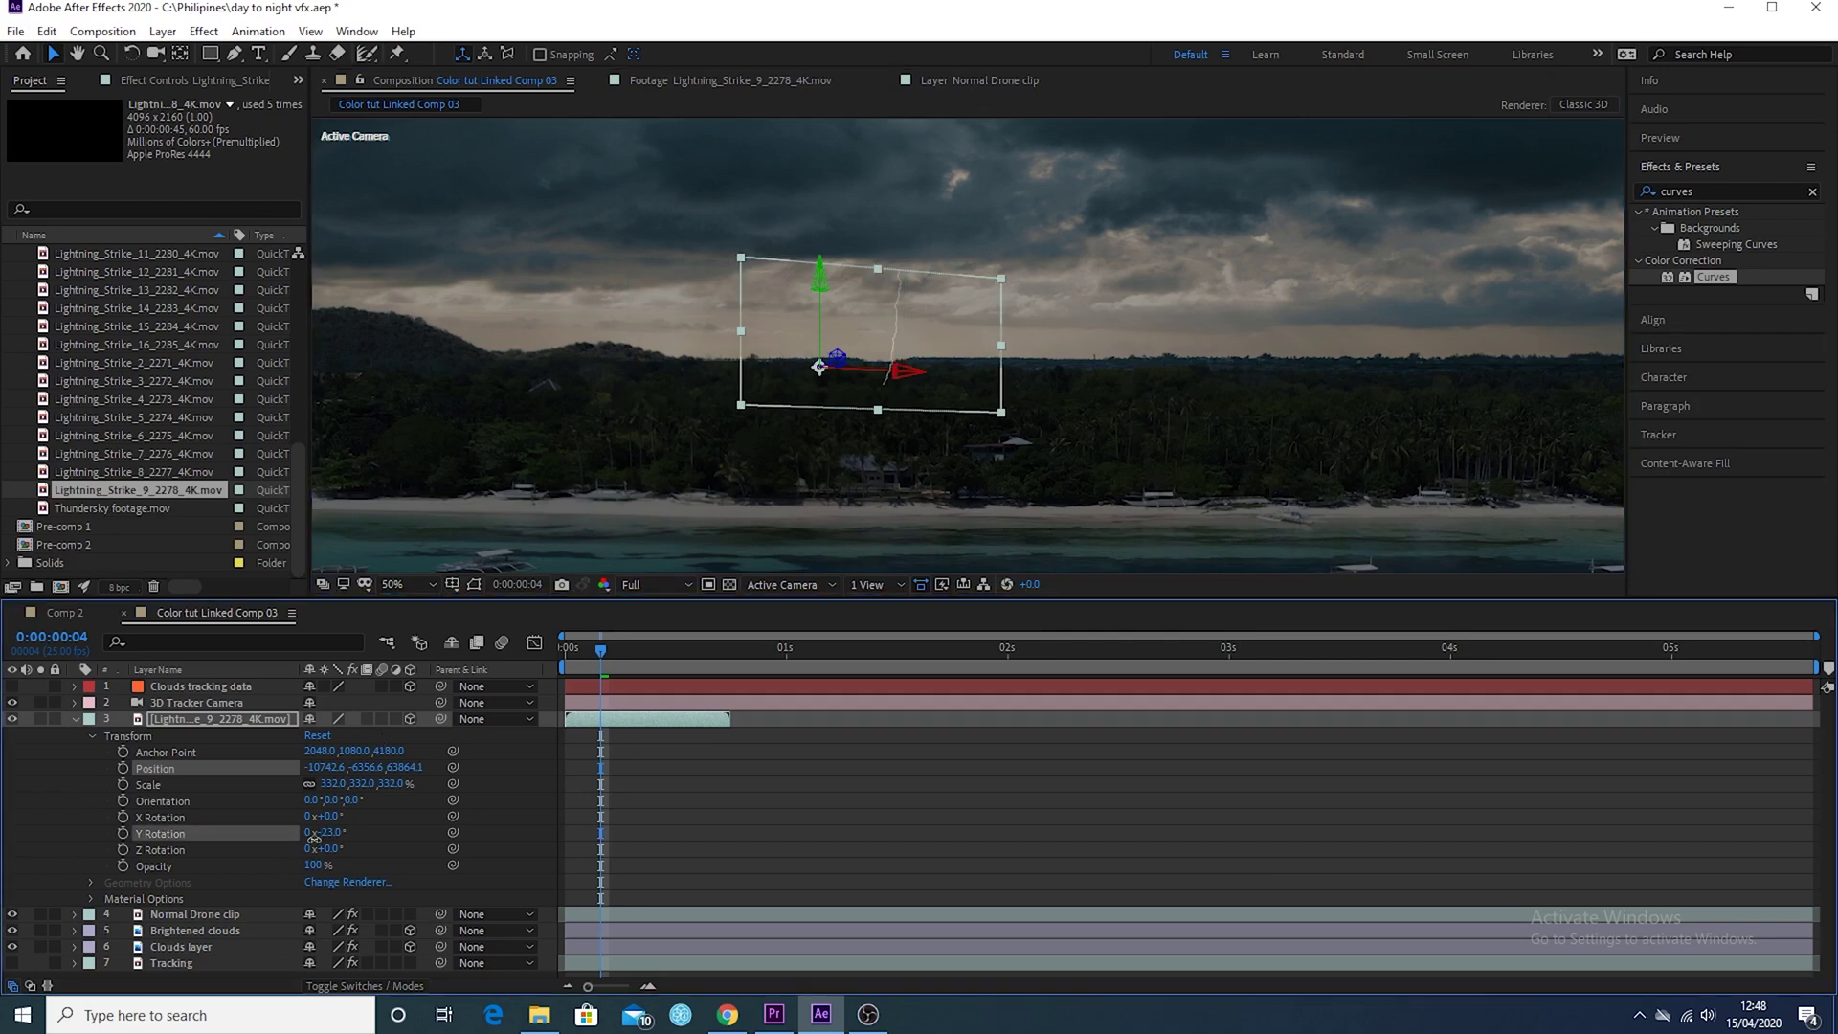
Set the lightning clip's Z rotation to -31° and scale to 267%, raising it to a Y position of about -7089
mouse_move(321, 849)
left_mouse_down()
mouse_move(274, 841)
mouse_move(298, 848)
left_mouse_up()
left_click_drag(362, 784, 106, 702)
mouse_move(351, 786)
left_mouse_down()
mouse_move(312, 784)
mouse_move(337, 767)
left_mouse_up()
left_click(473, 367)
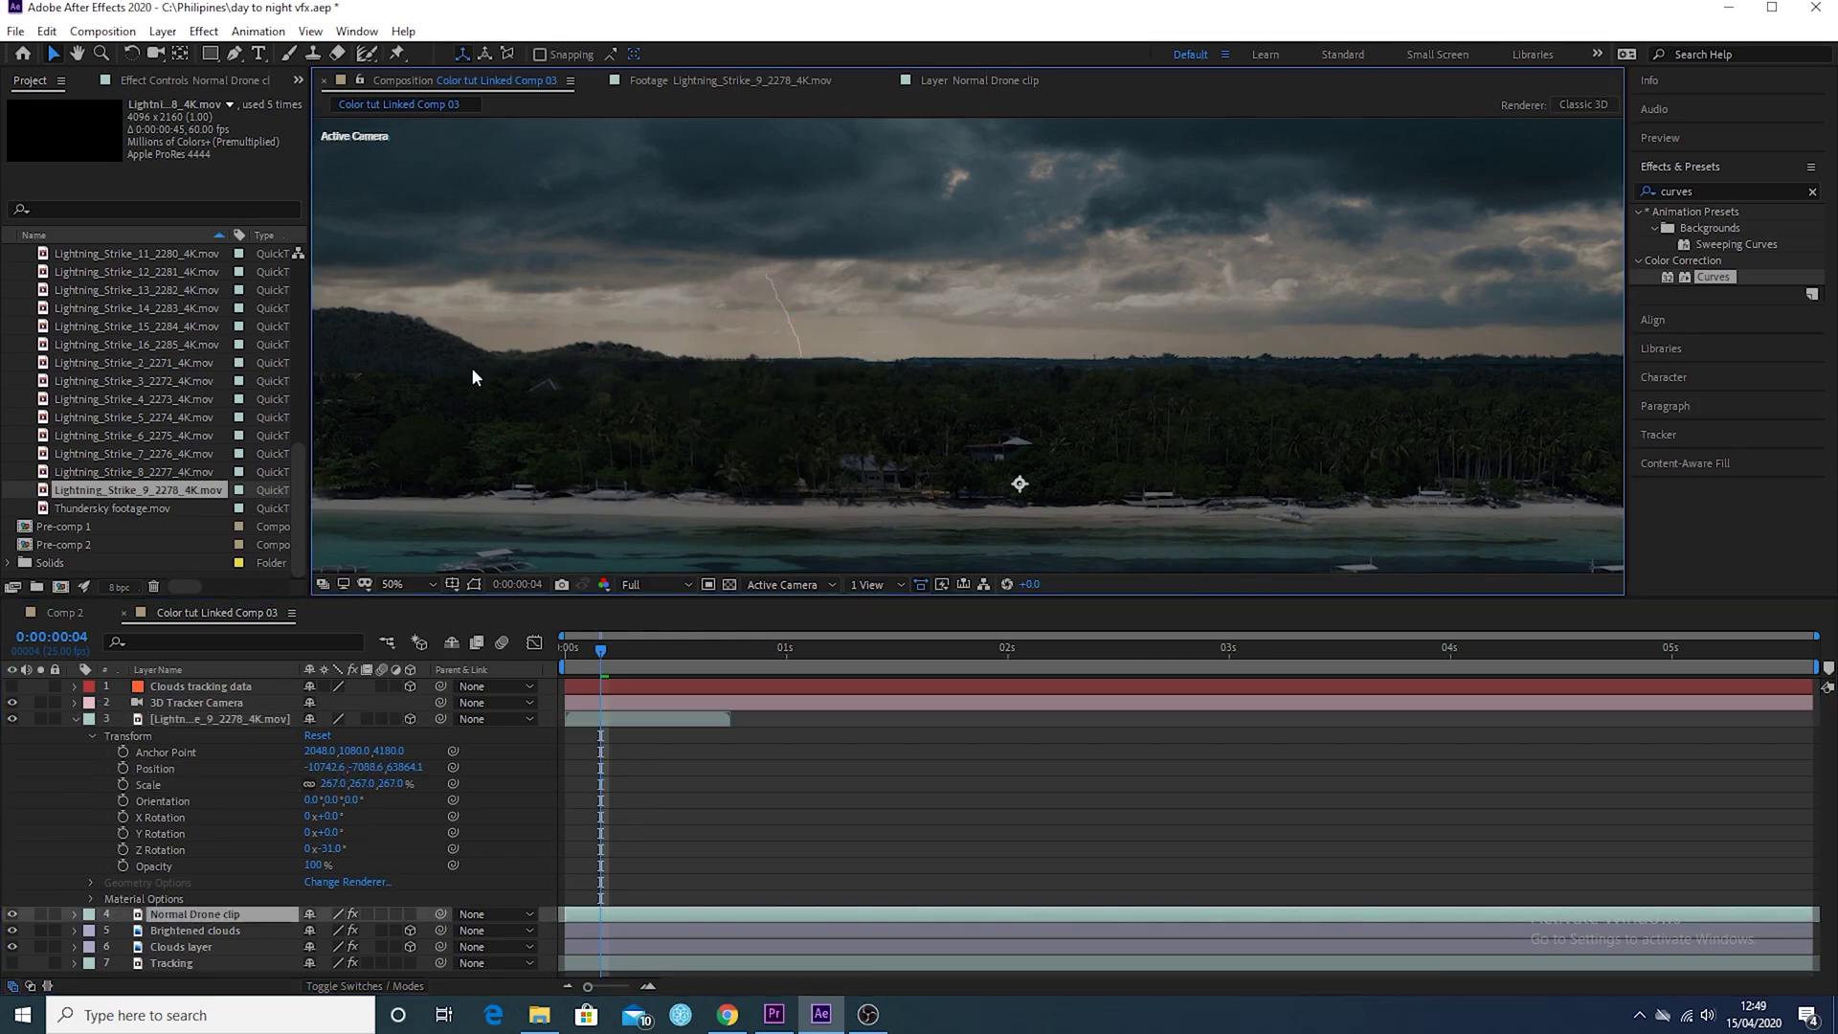
Preview the lightning strike from the start of the shot
left_click_drag(603, 654, 548, 641)
key("space")
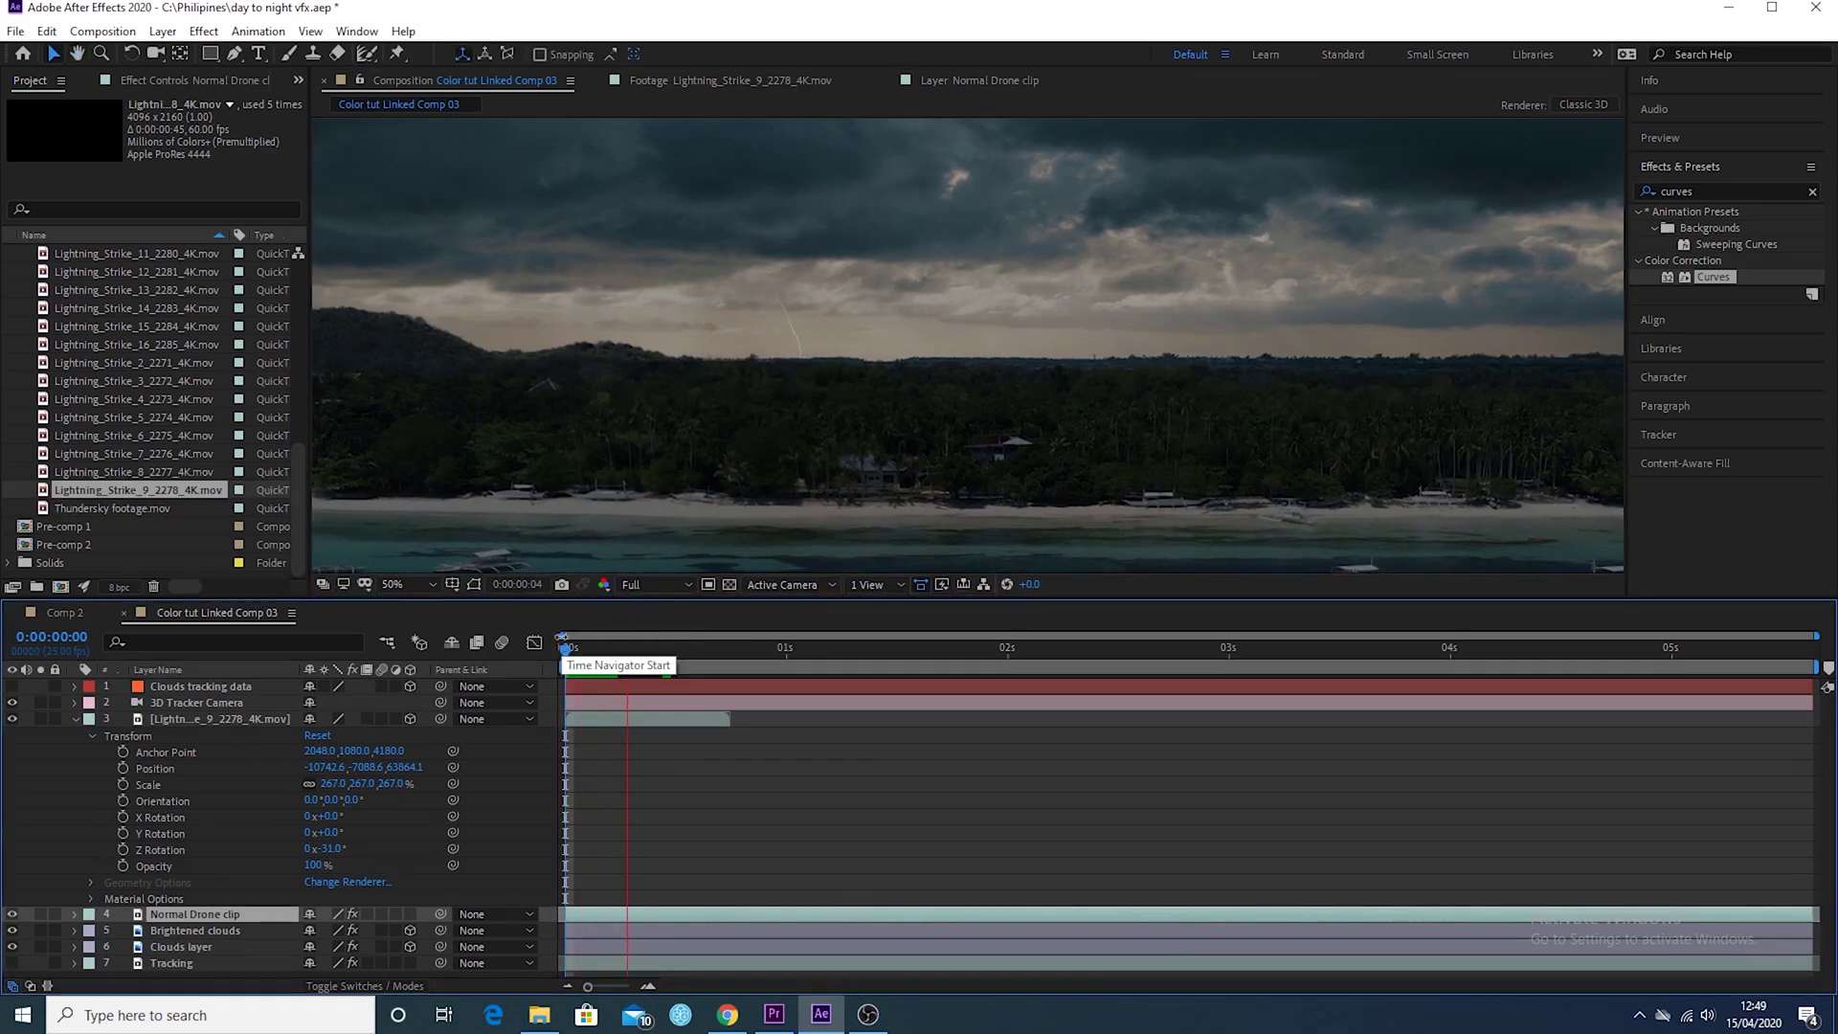
key("space")
Rename the lightning clip layer as Lightning 1 and collapse its properties
left_click(174, 718)
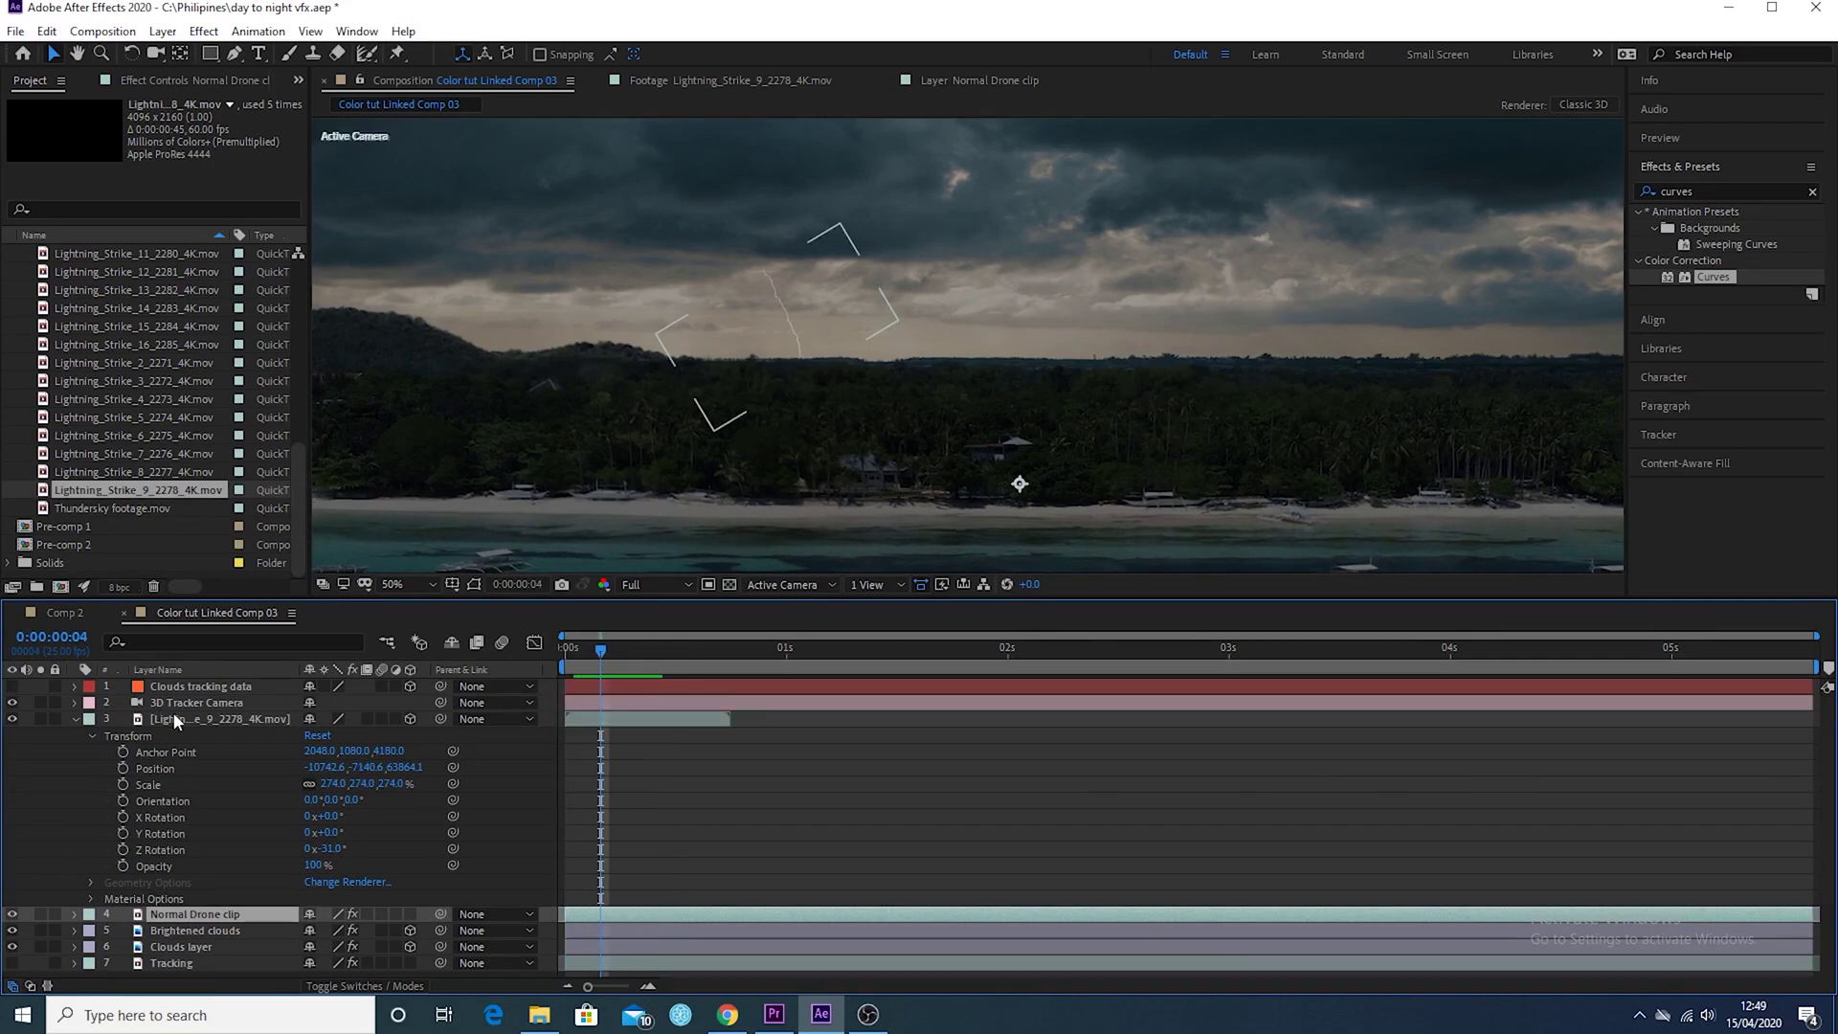
right_click(189, 724)
left_click(244, 682)
type("L")
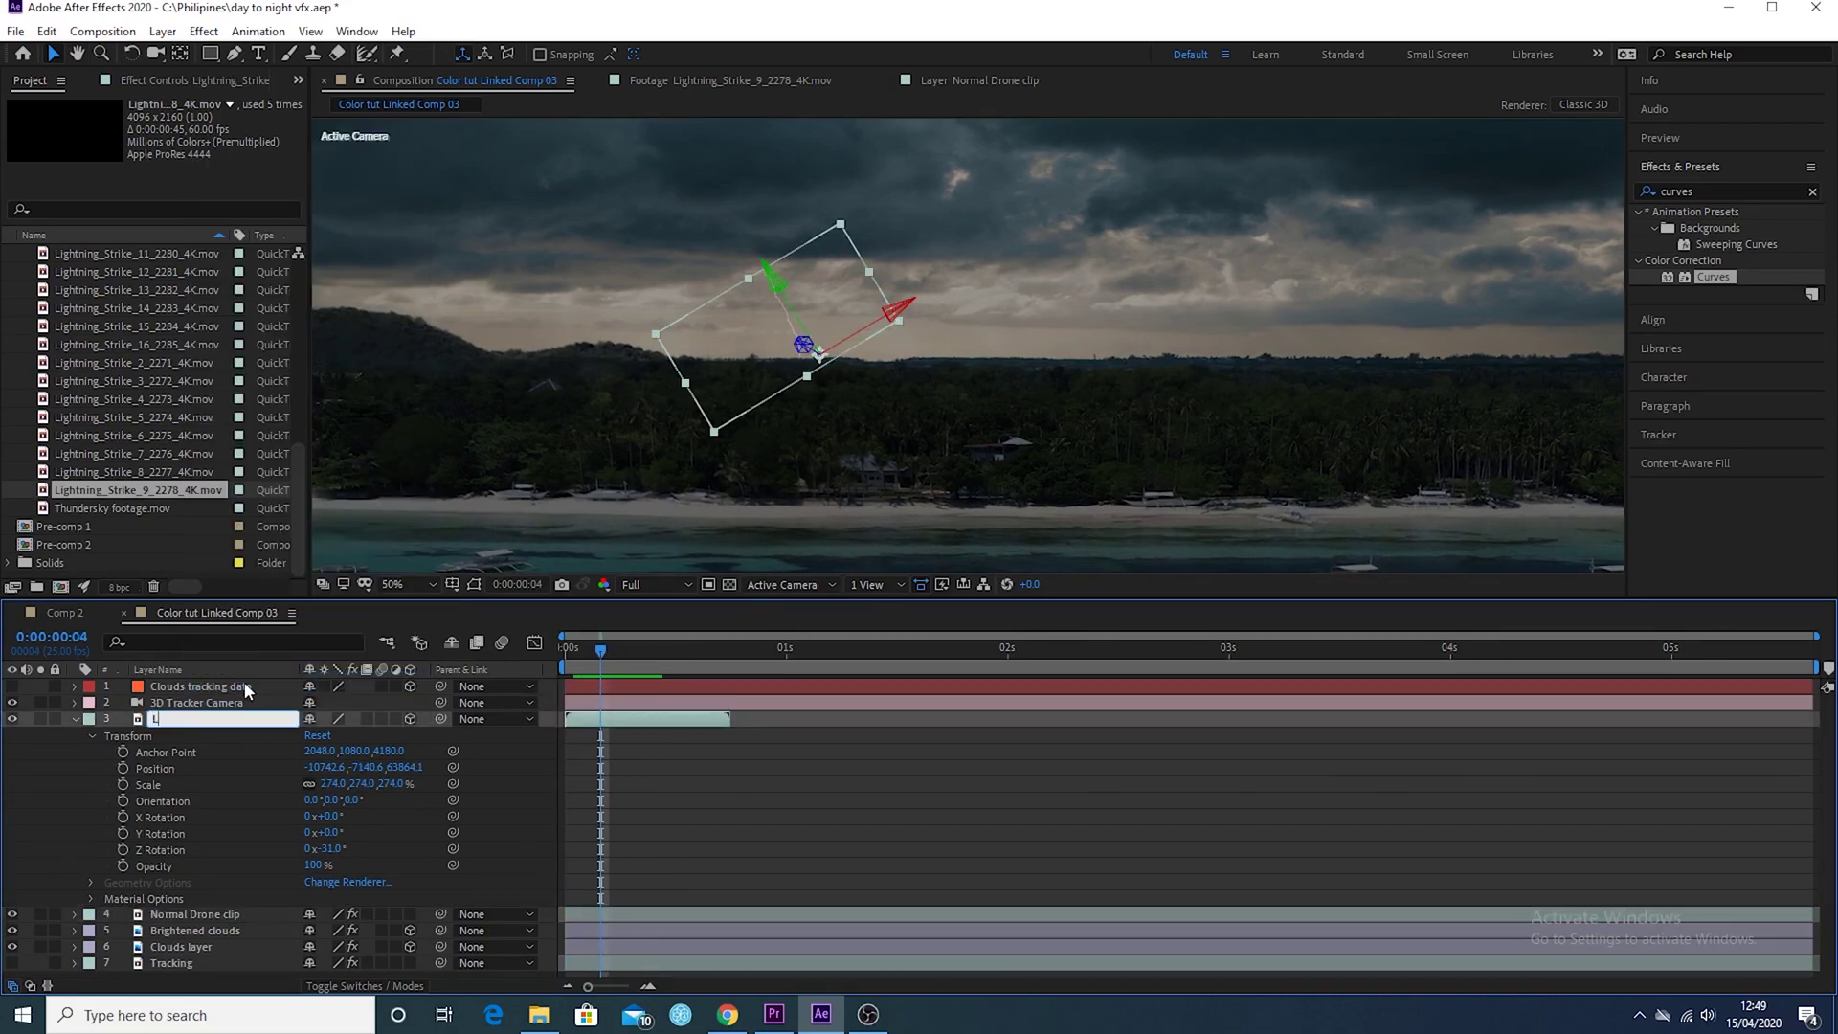
type("ightning 1")
key("Return")
left_click(76, 719)
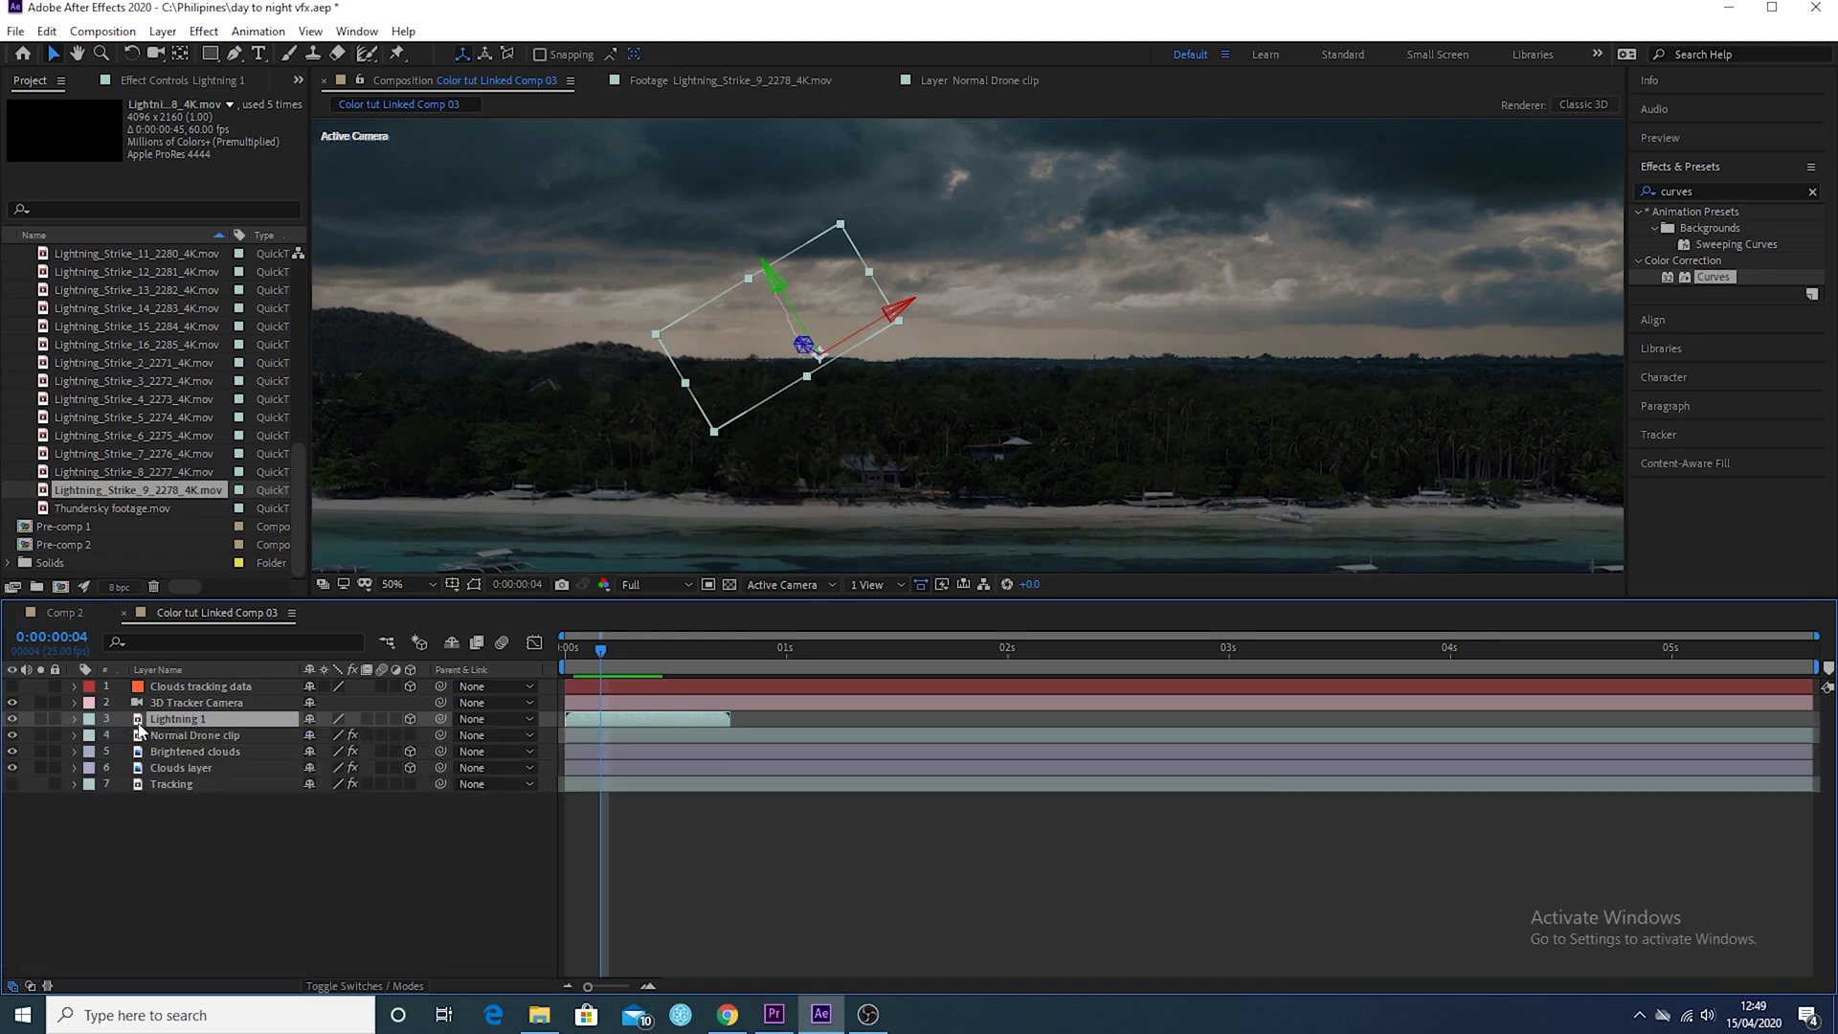
Duplicate Lightning 1 and move the copy right along the horizon to about 11945, -7190, 63867
key("ctrl+d")
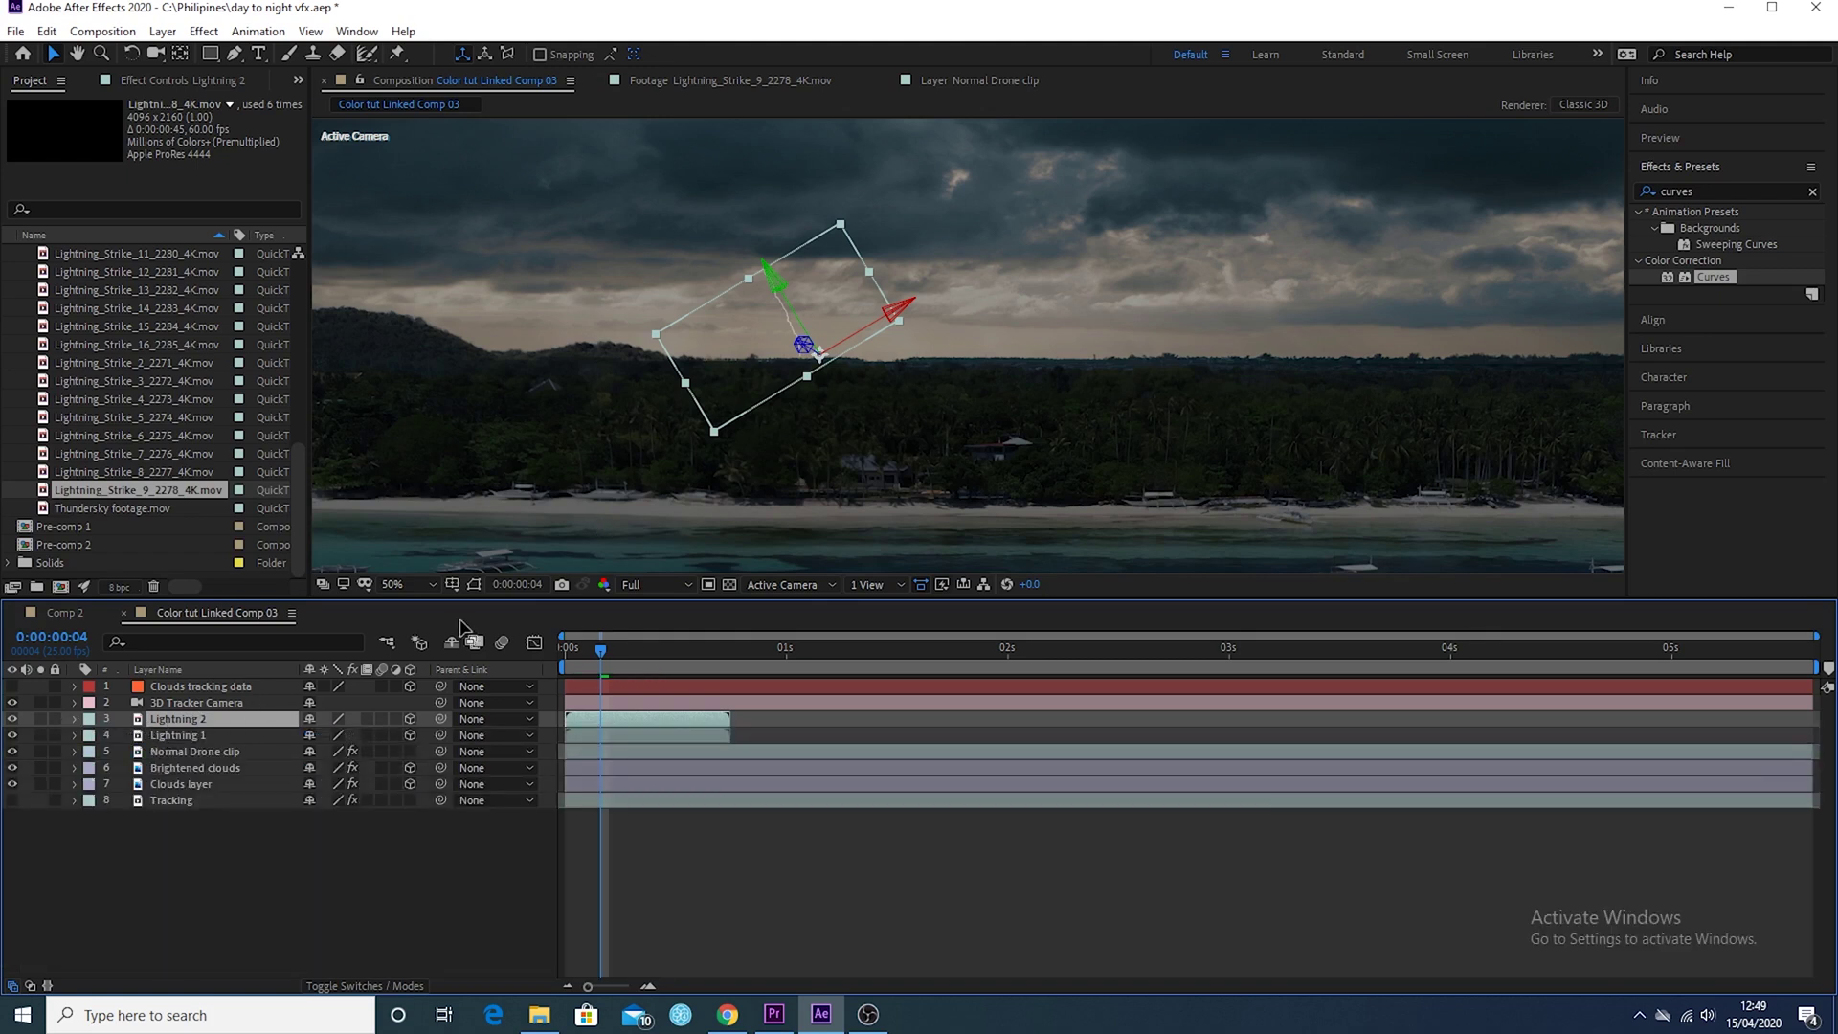
left_click(76, 719)
left_click(92, 735)
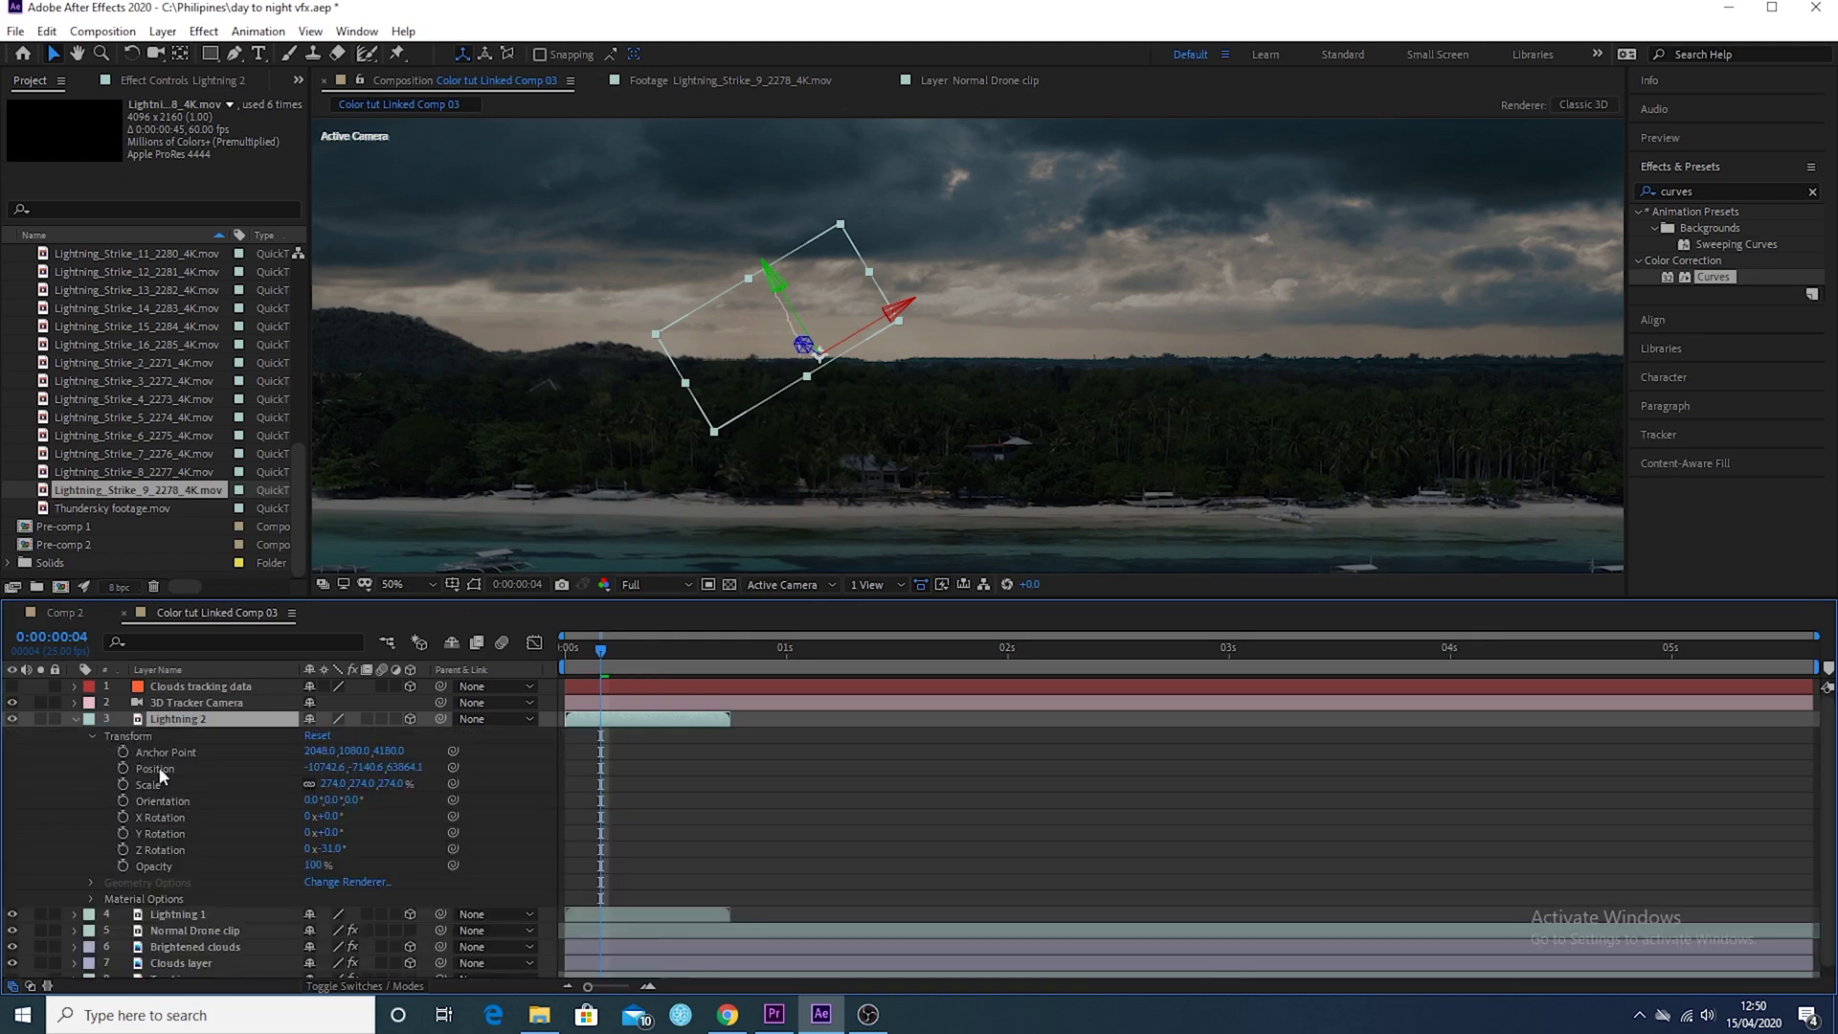
left_click_drag(838, 320, 1248, 331)
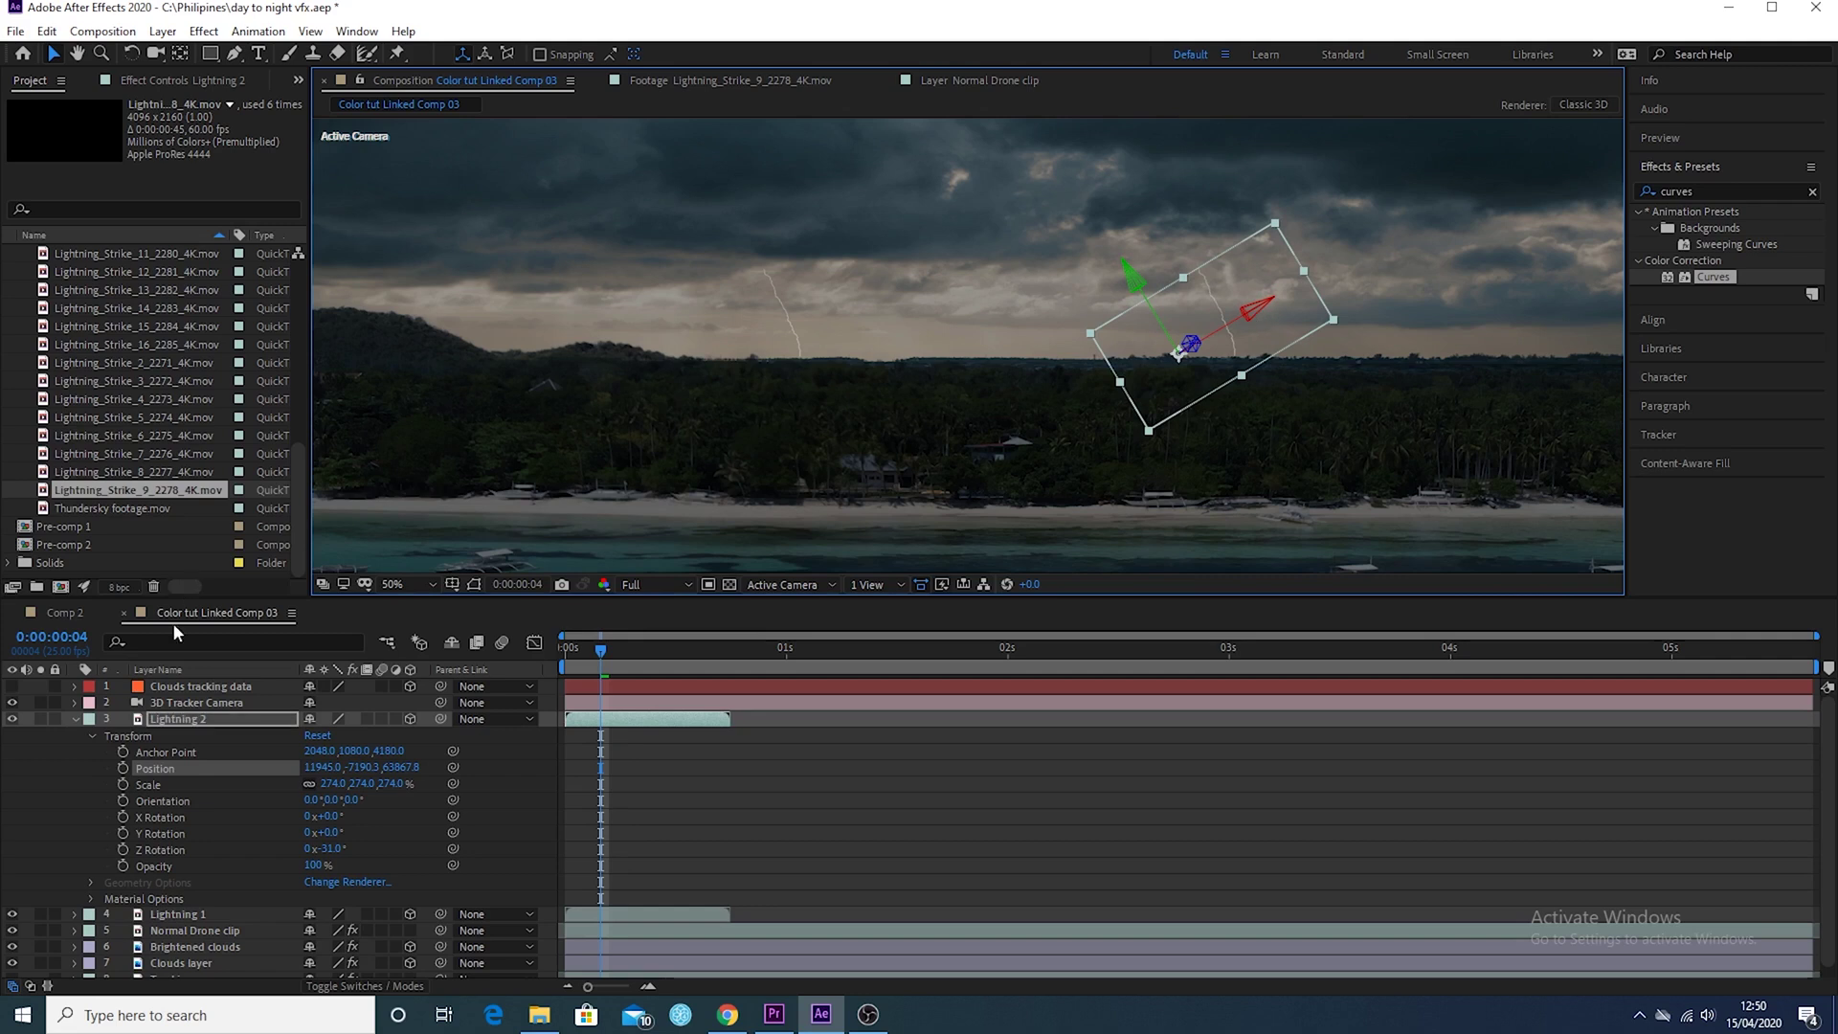
Set Lightning 2's Z rotation to 21°, then adjust its scale and nudge it slightly up and to the left on the horizon
left_click_drag(337, 849, 450, 908)
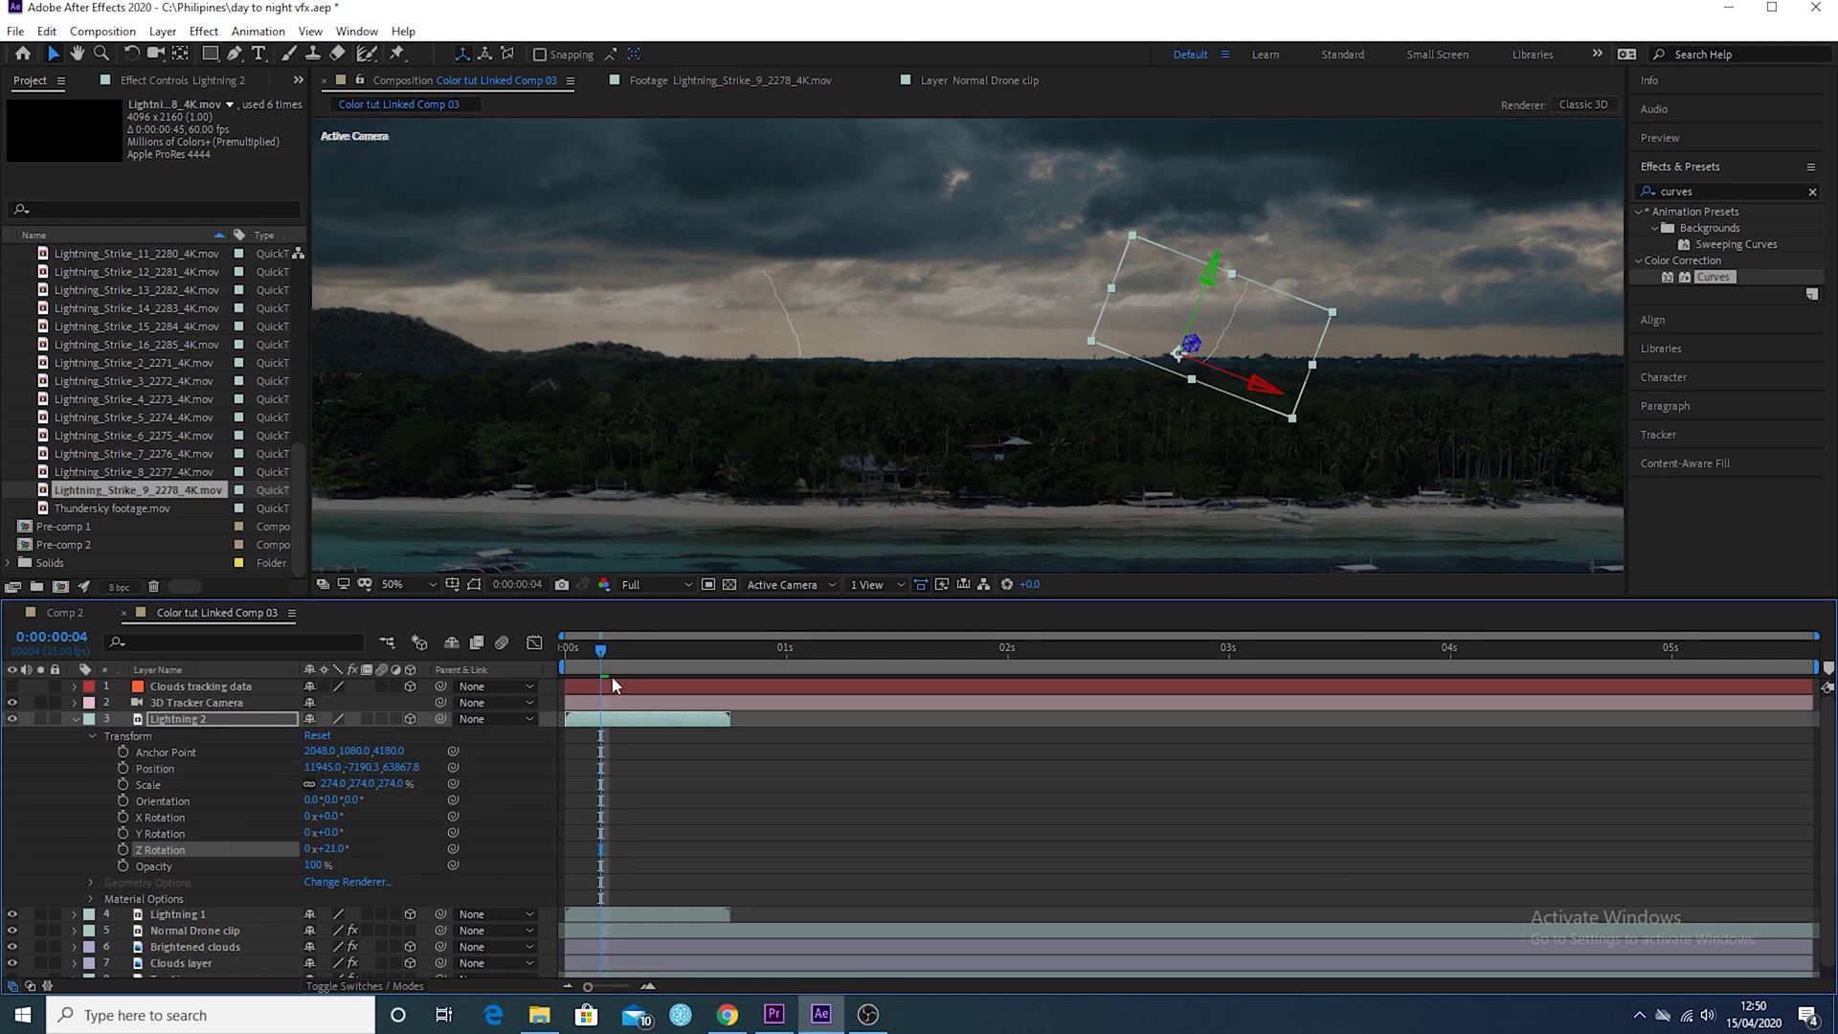
left_click_drag(1277, 309, 1244, 298)
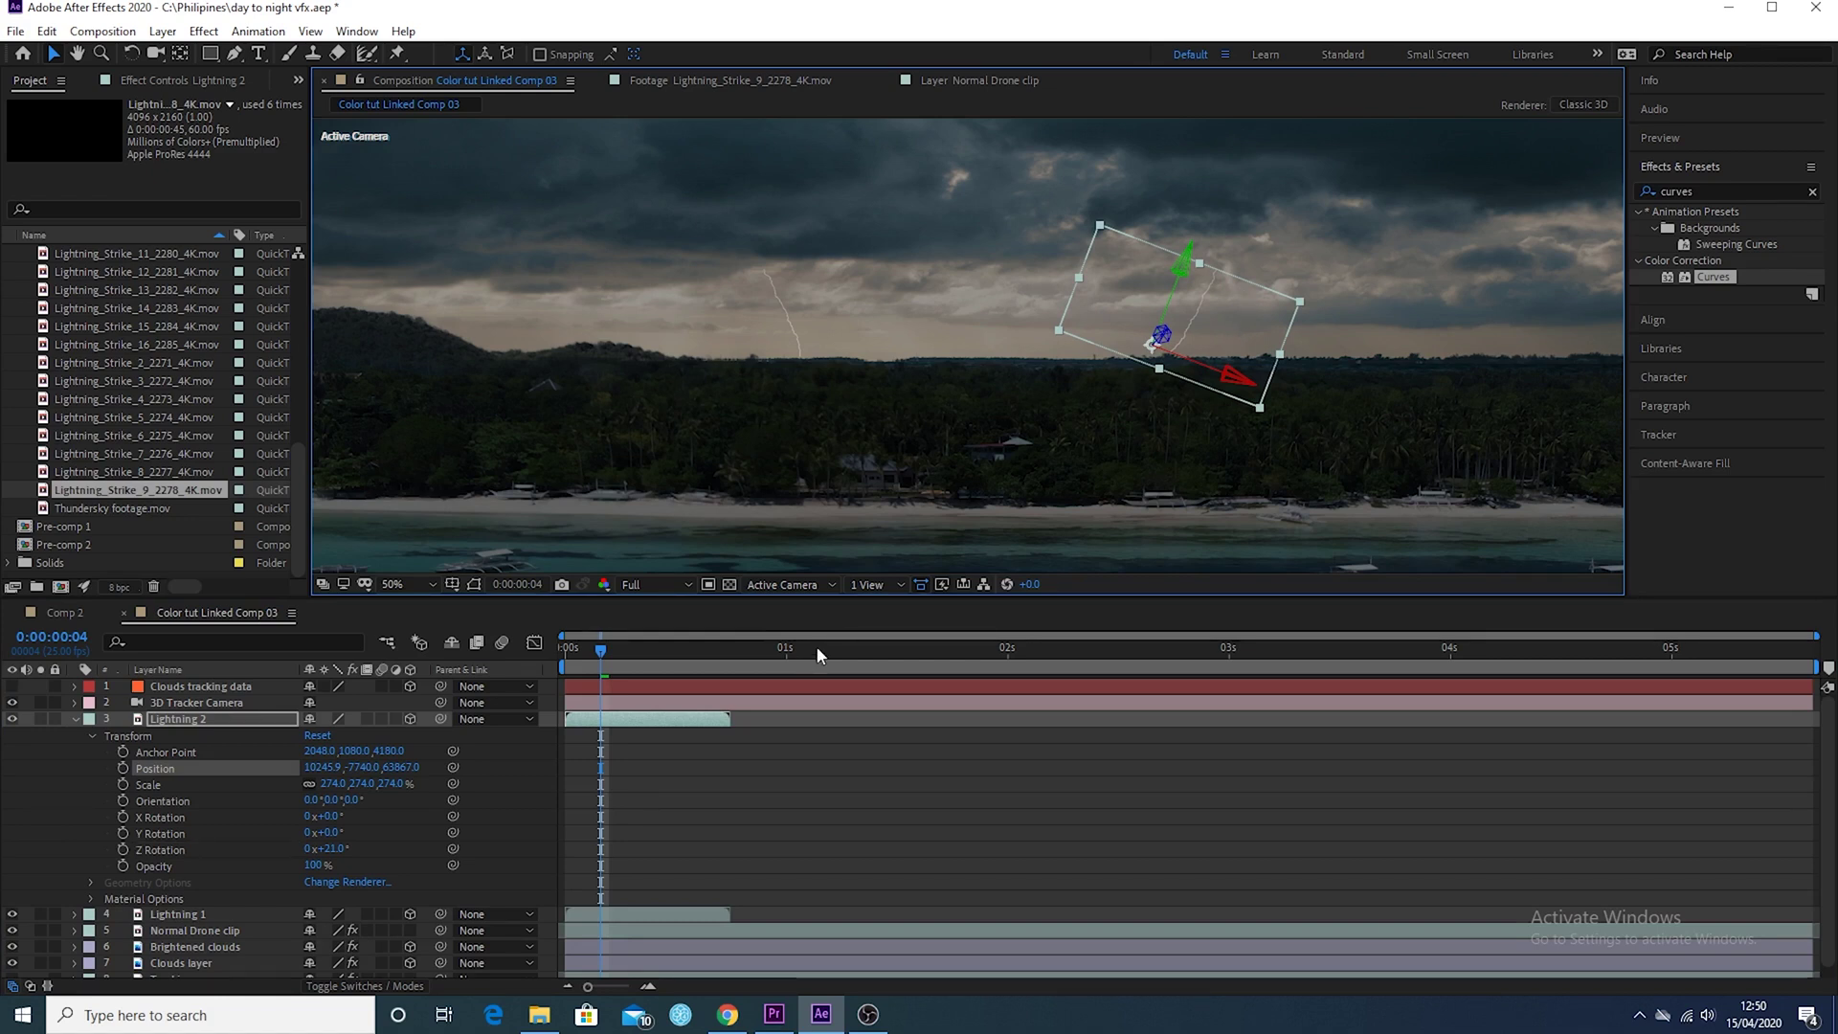
left_click_drag(330, 785, 364, 784)
mouse_move(1237, 312)
left_mouse_down()
mouse_move(1245, 289)
mouse_move(1249, 314)
mouse_move(1226, 309)
left_mouse_up()
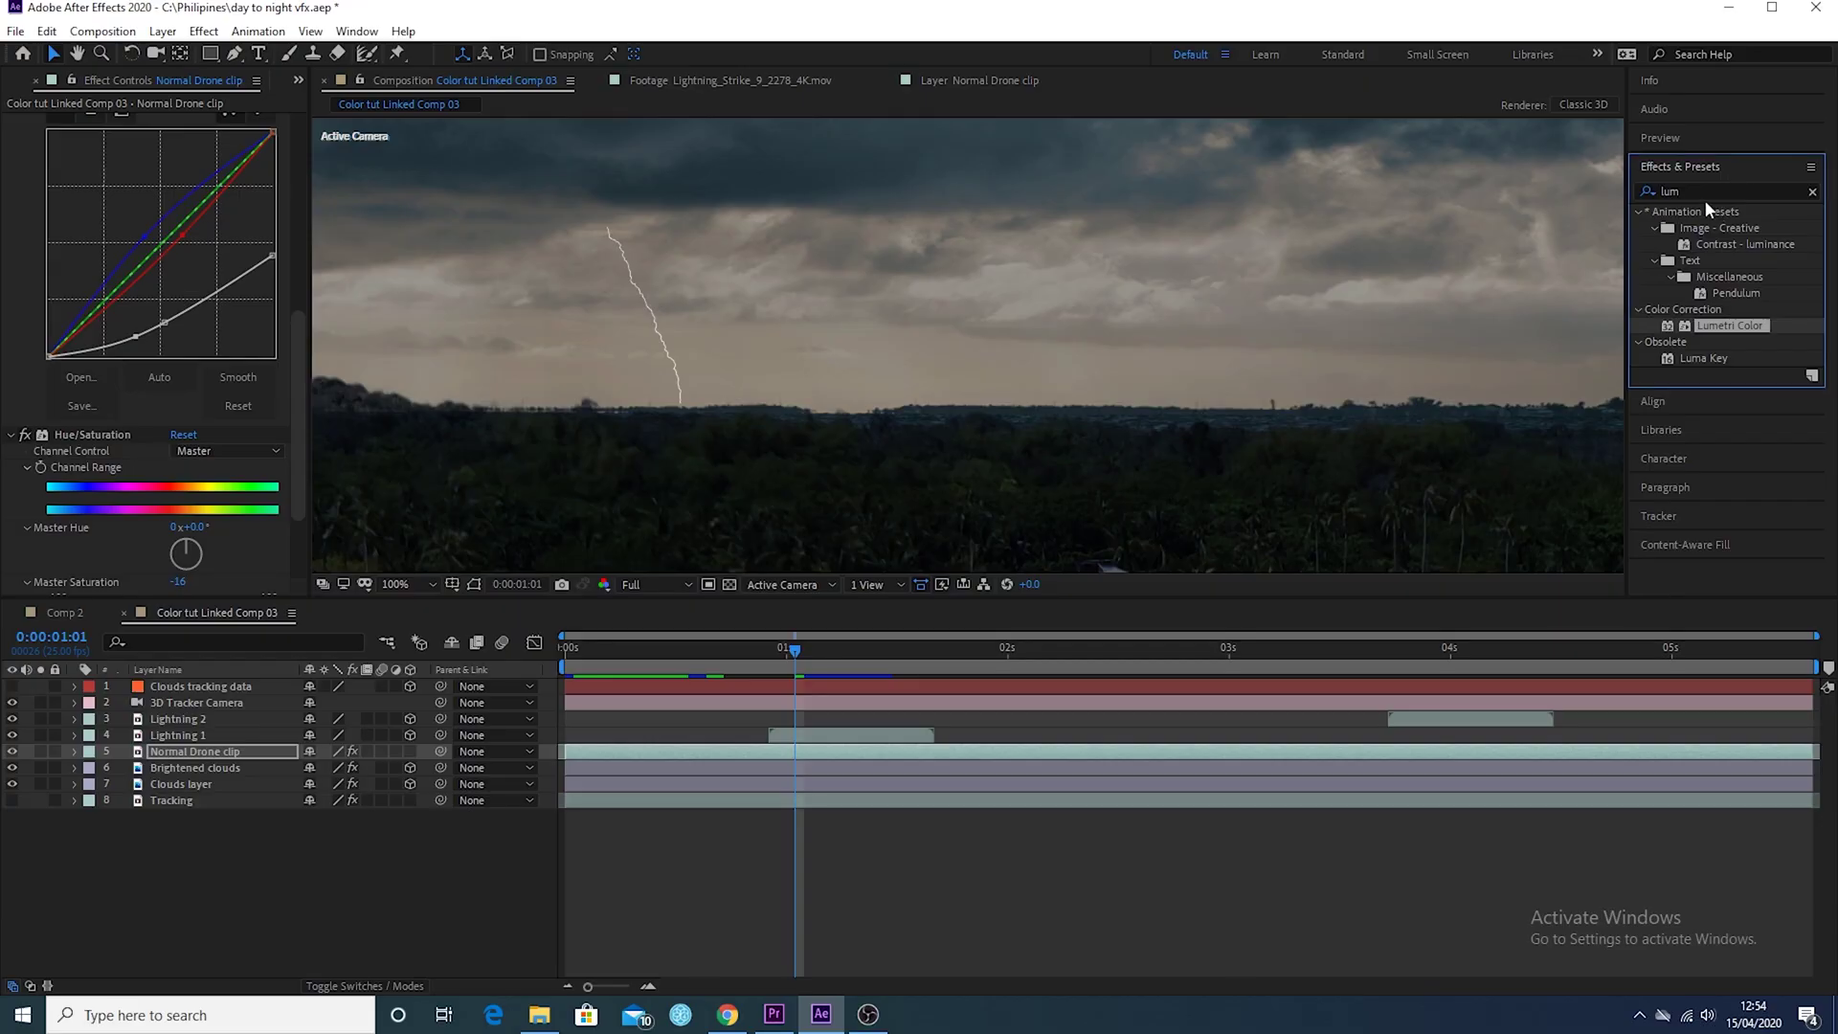
Apply the Fast Box Blur effect to Lightning 2 and open its blur radius for editing
key("ctrl+a")
type("fas")
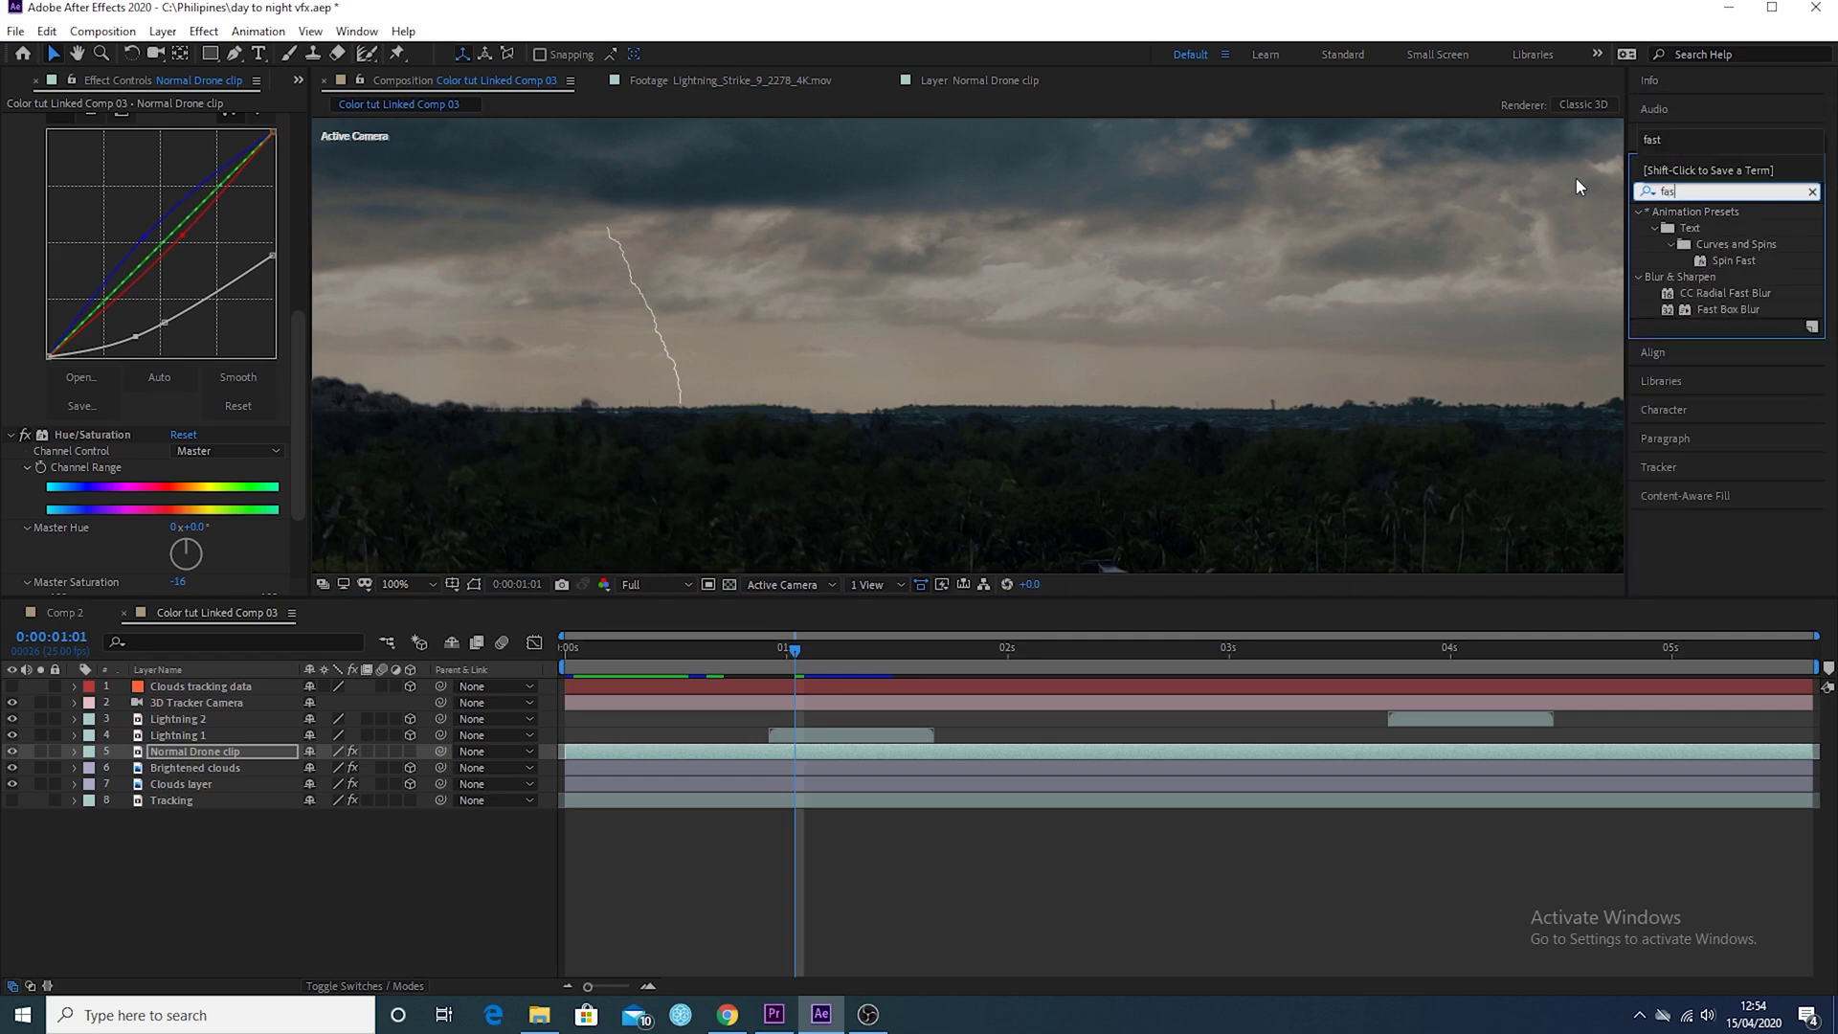
left_click_drag(1744, 305, 205, 718)
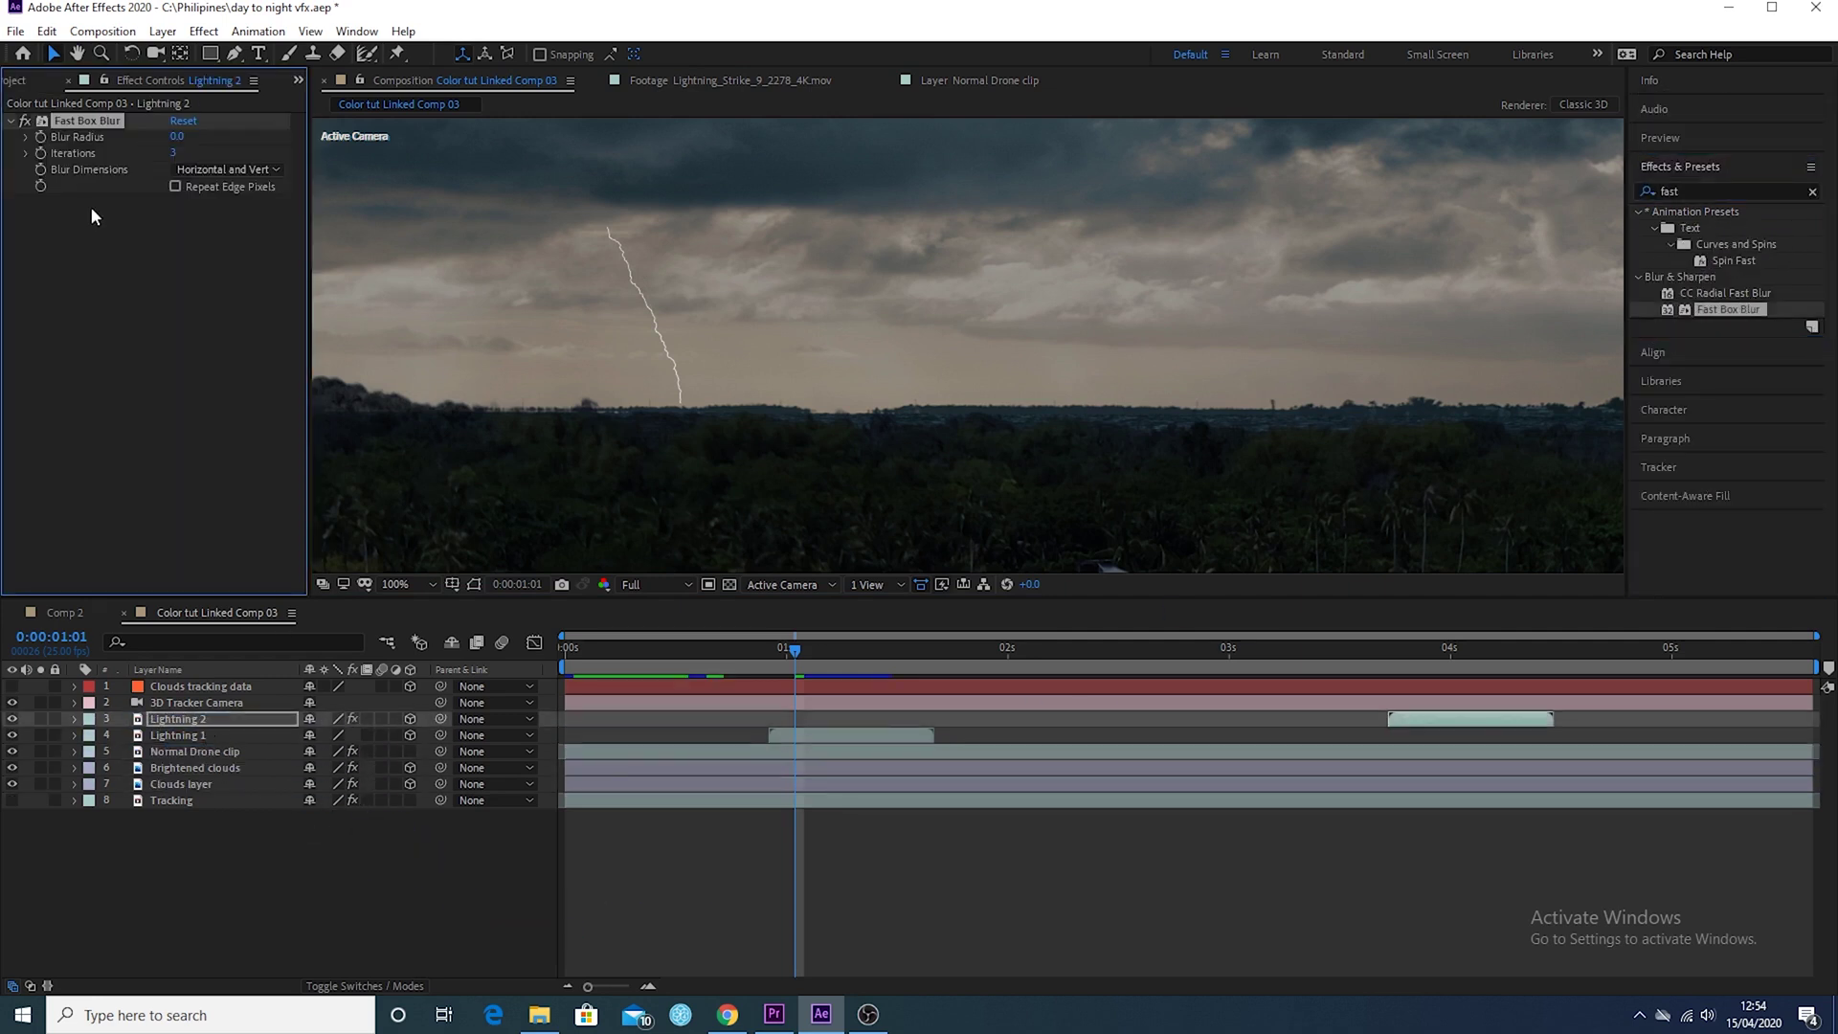
left_click(180, 138)
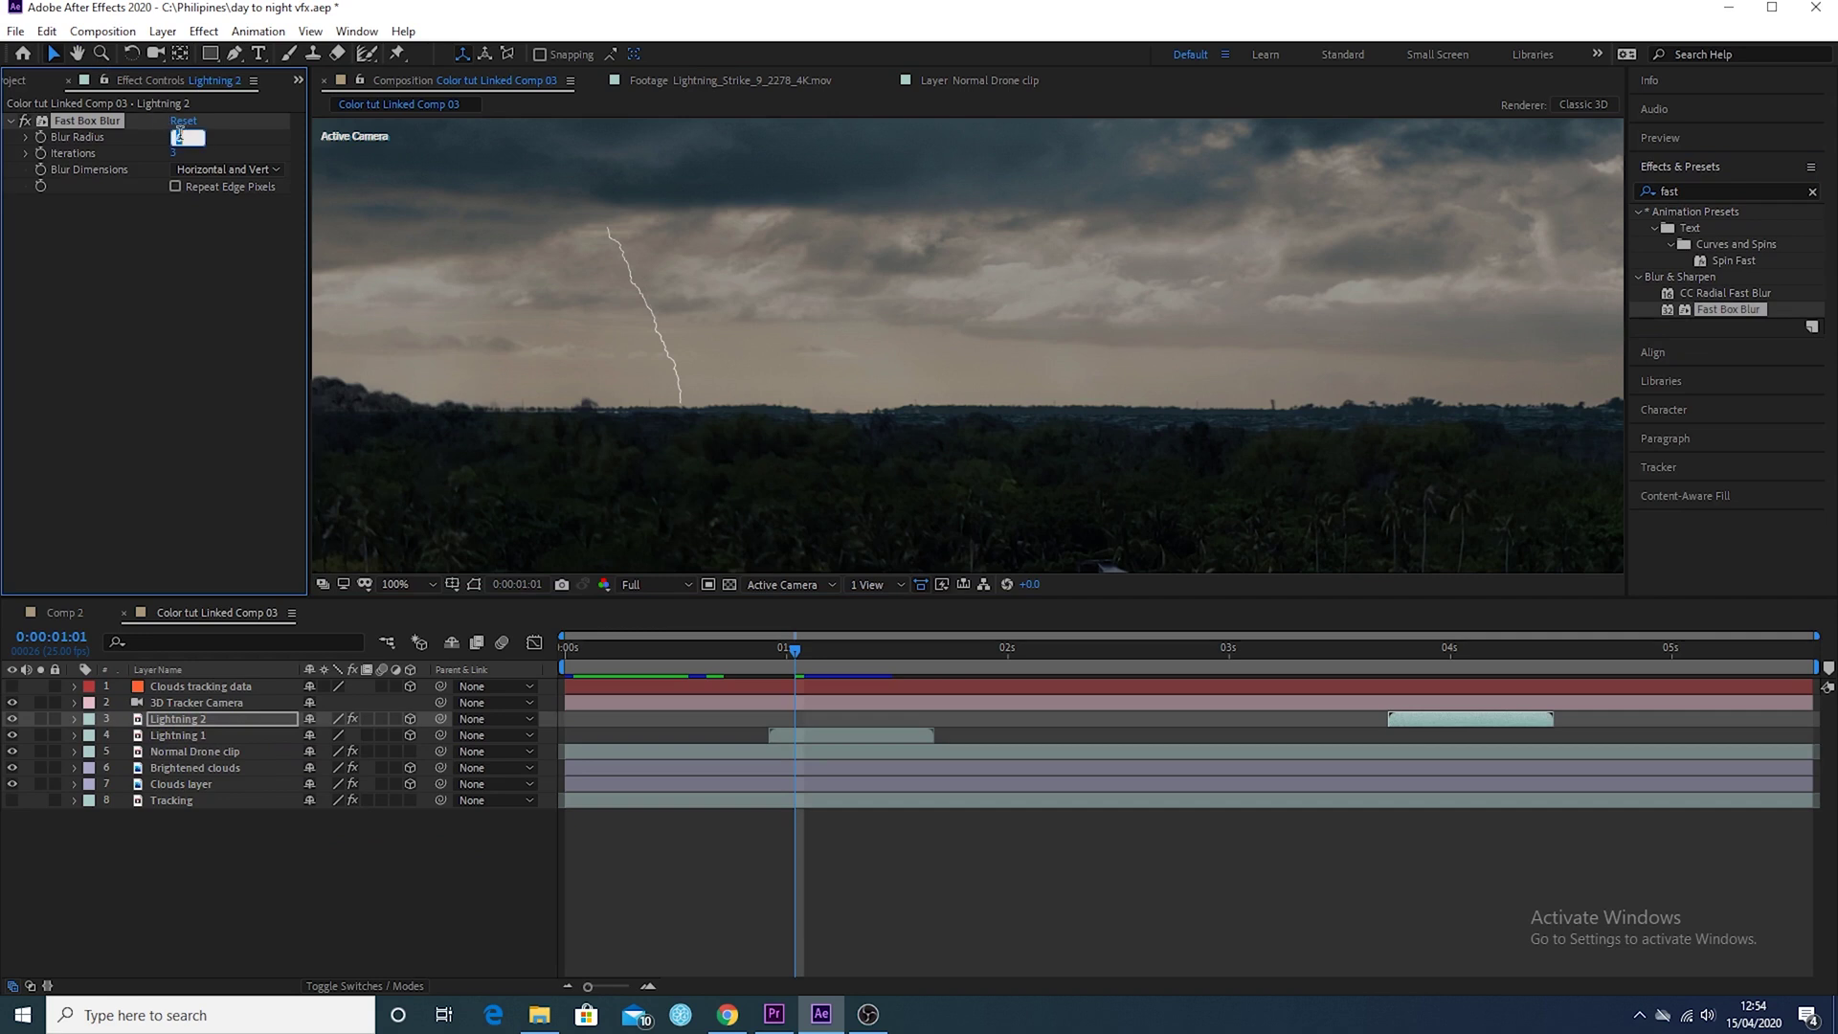
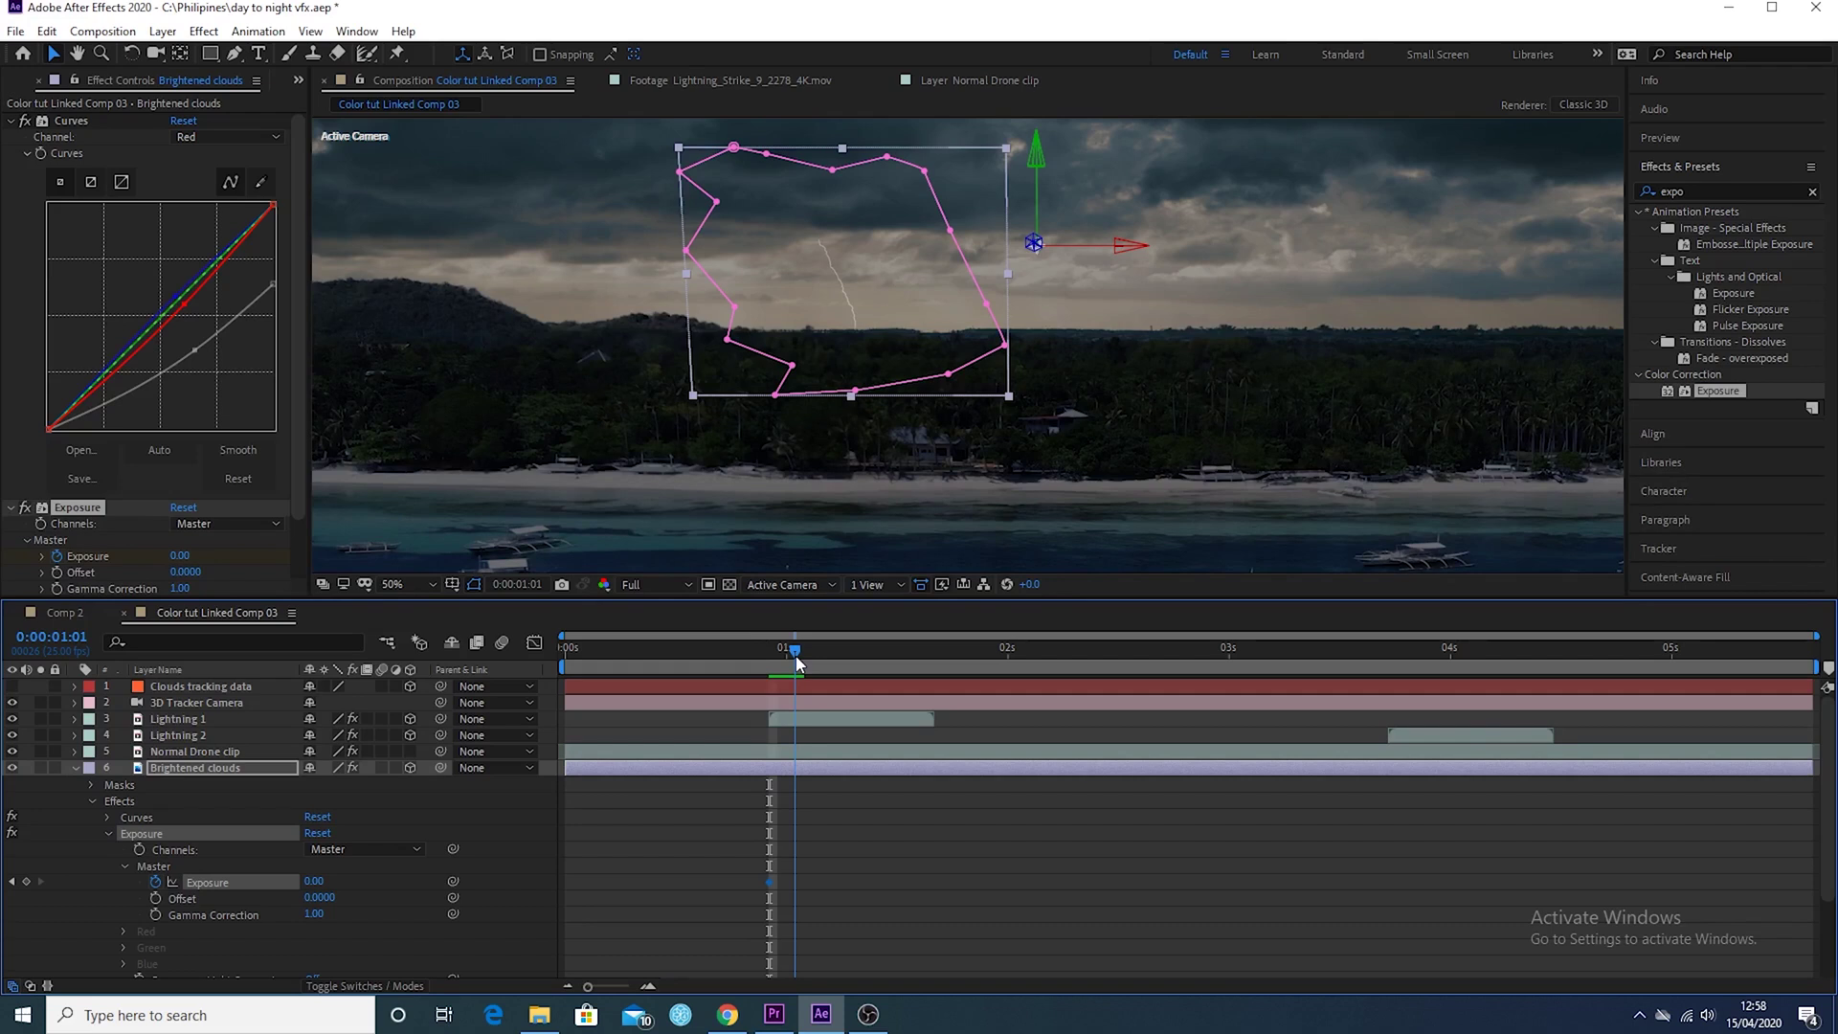
Keyframe the Exposure of the Brightened clouds layer at 1.50 at 0:00:01:01
left_click(316, 881)
type("2")
key("Return")
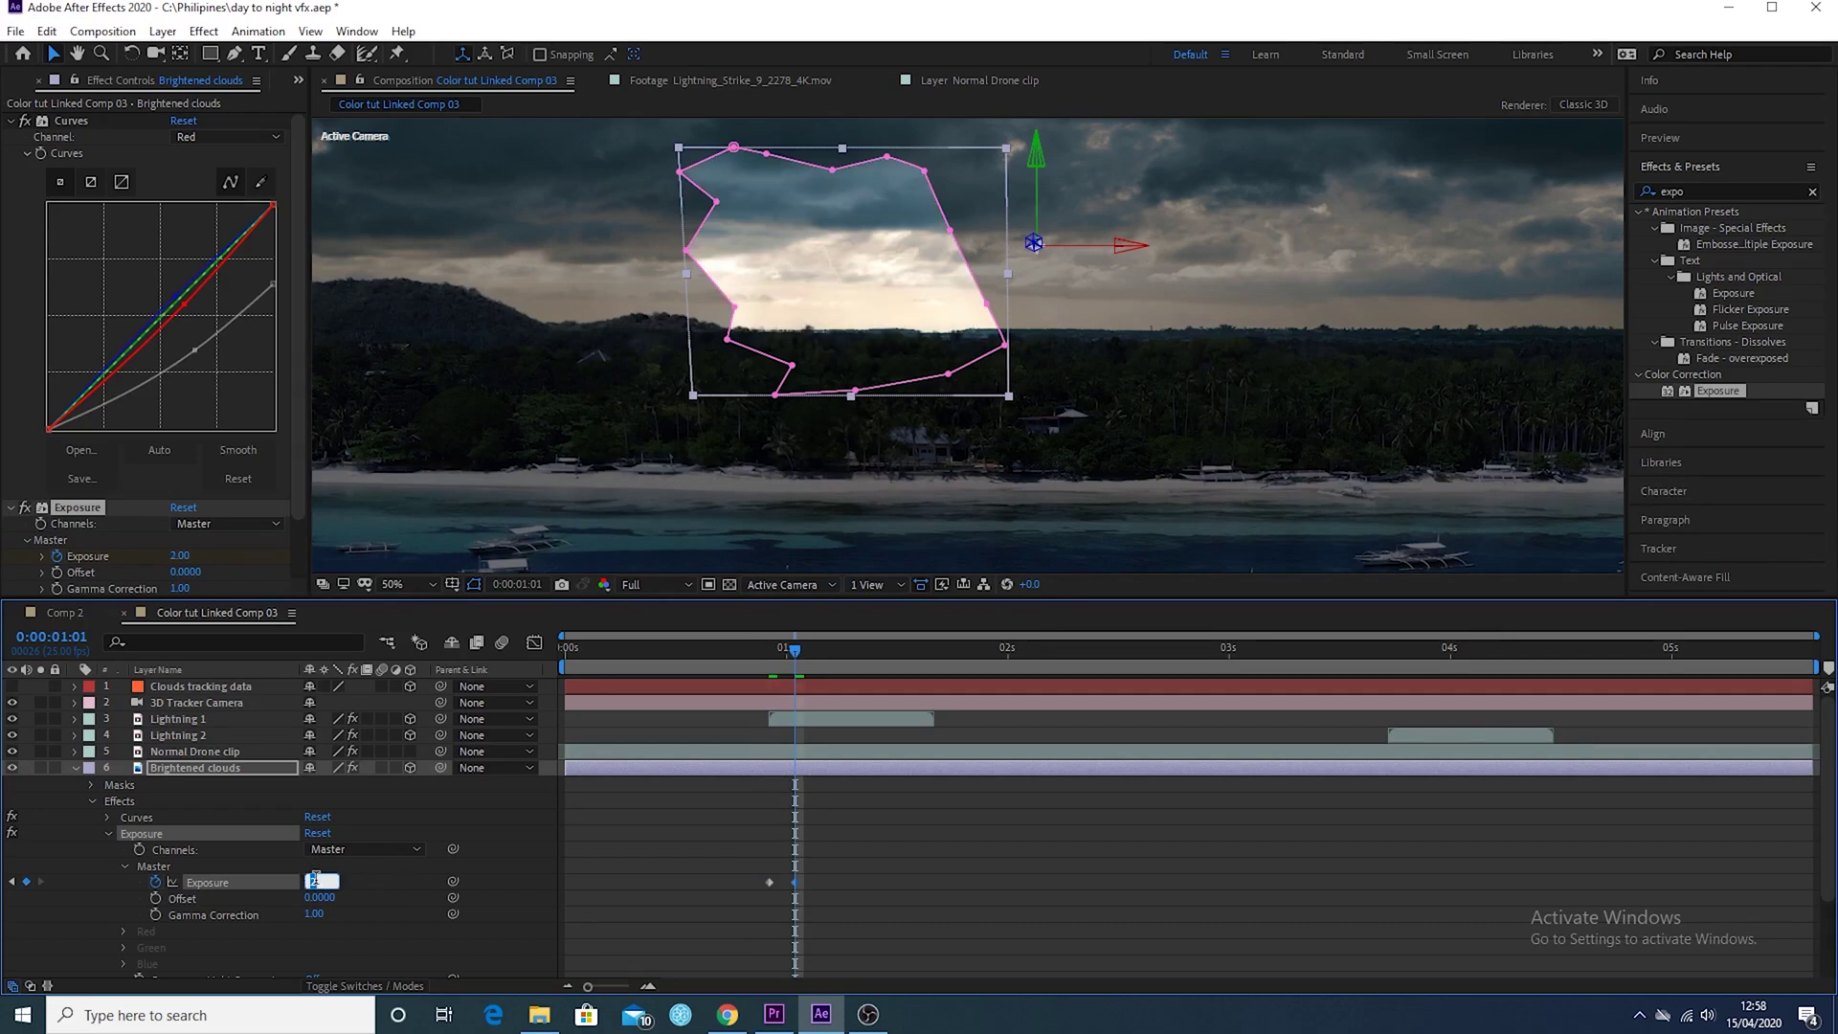
type("1.5")
key("Return")
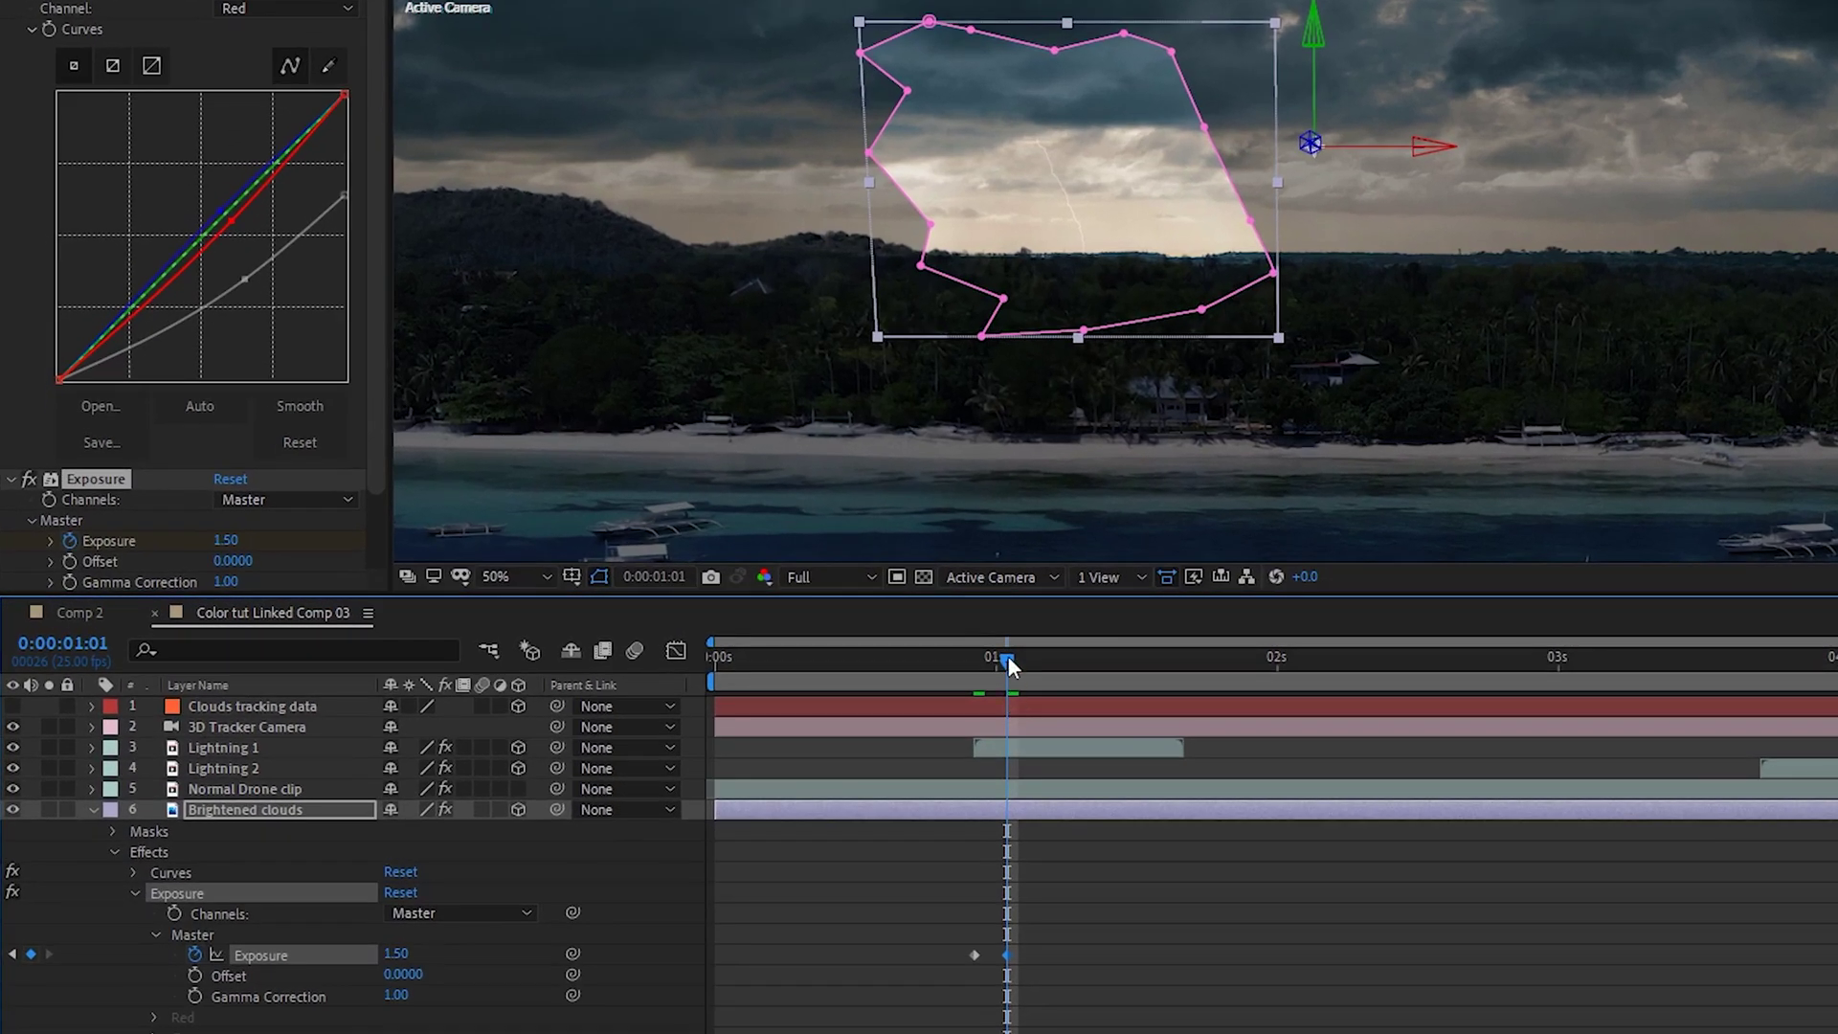
Add Exposure keyframes to Brightened clouds with 1.00 at 0:00:01:02 and 1.50 at 0:00:01:03
left_click_drag(1014, 657, 1019, 655)
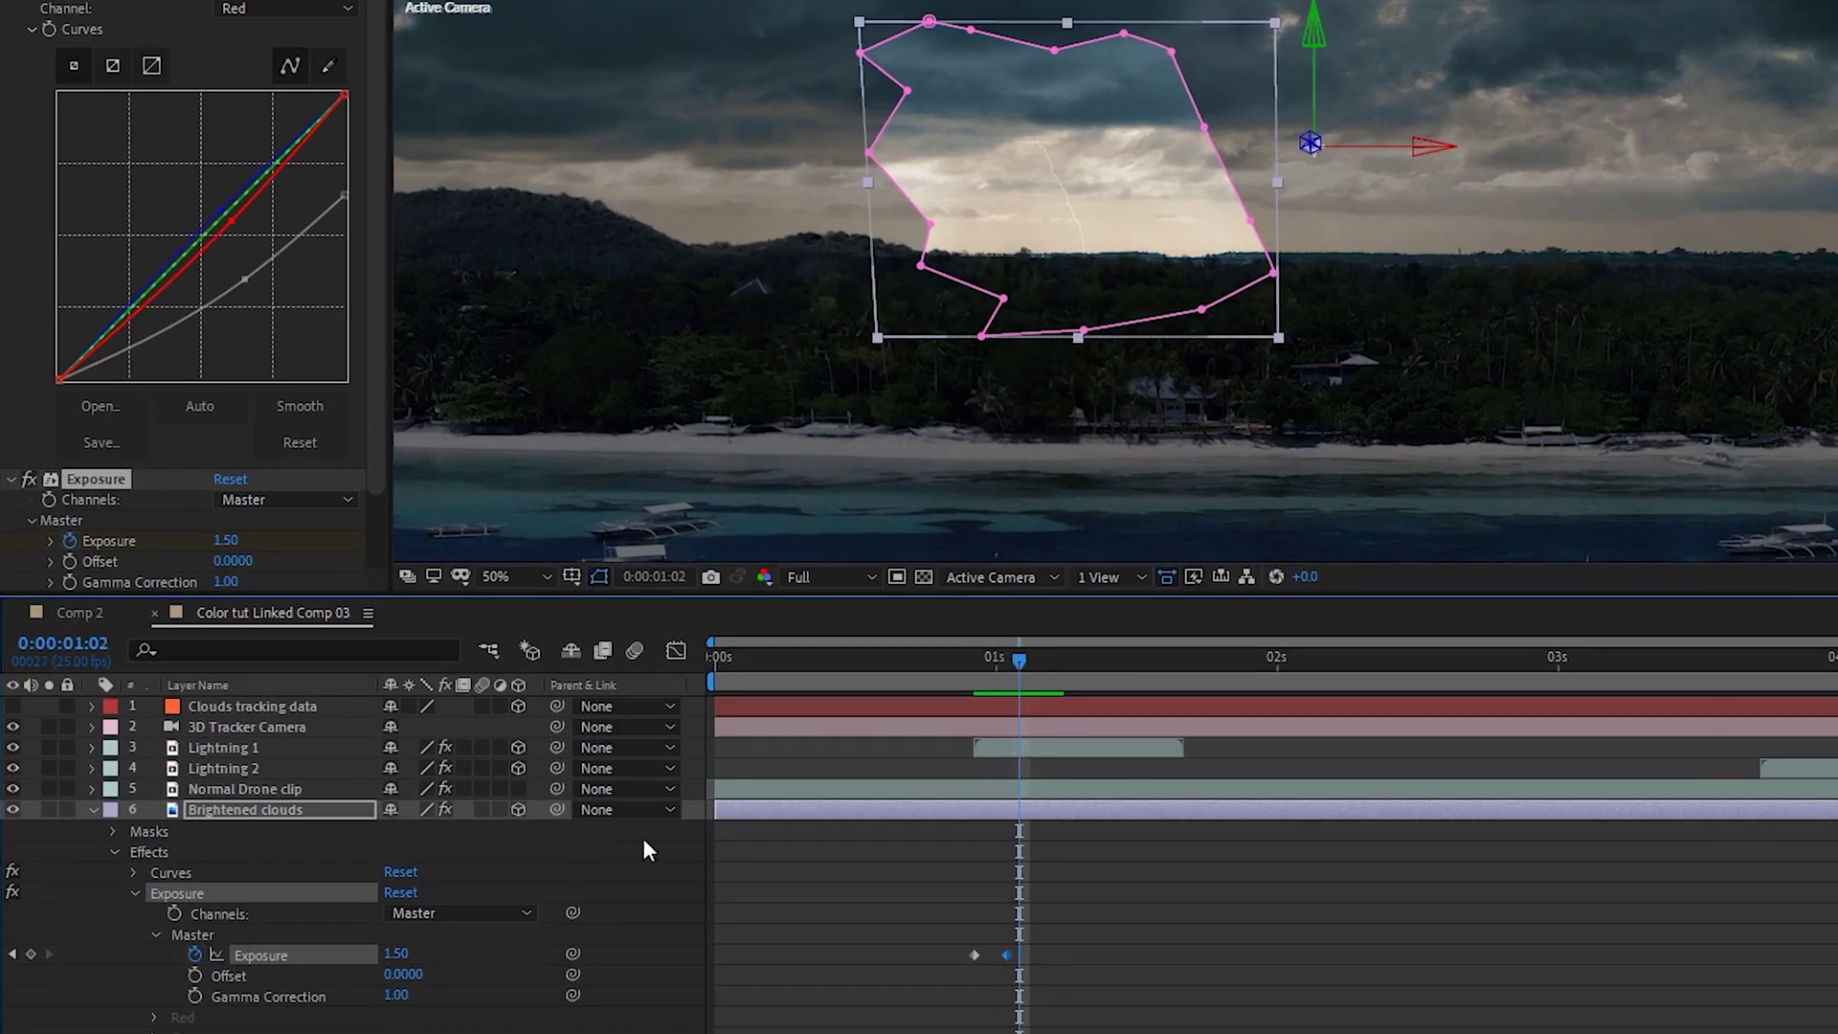
left_click(397, 954)
type("1")
key("Return")
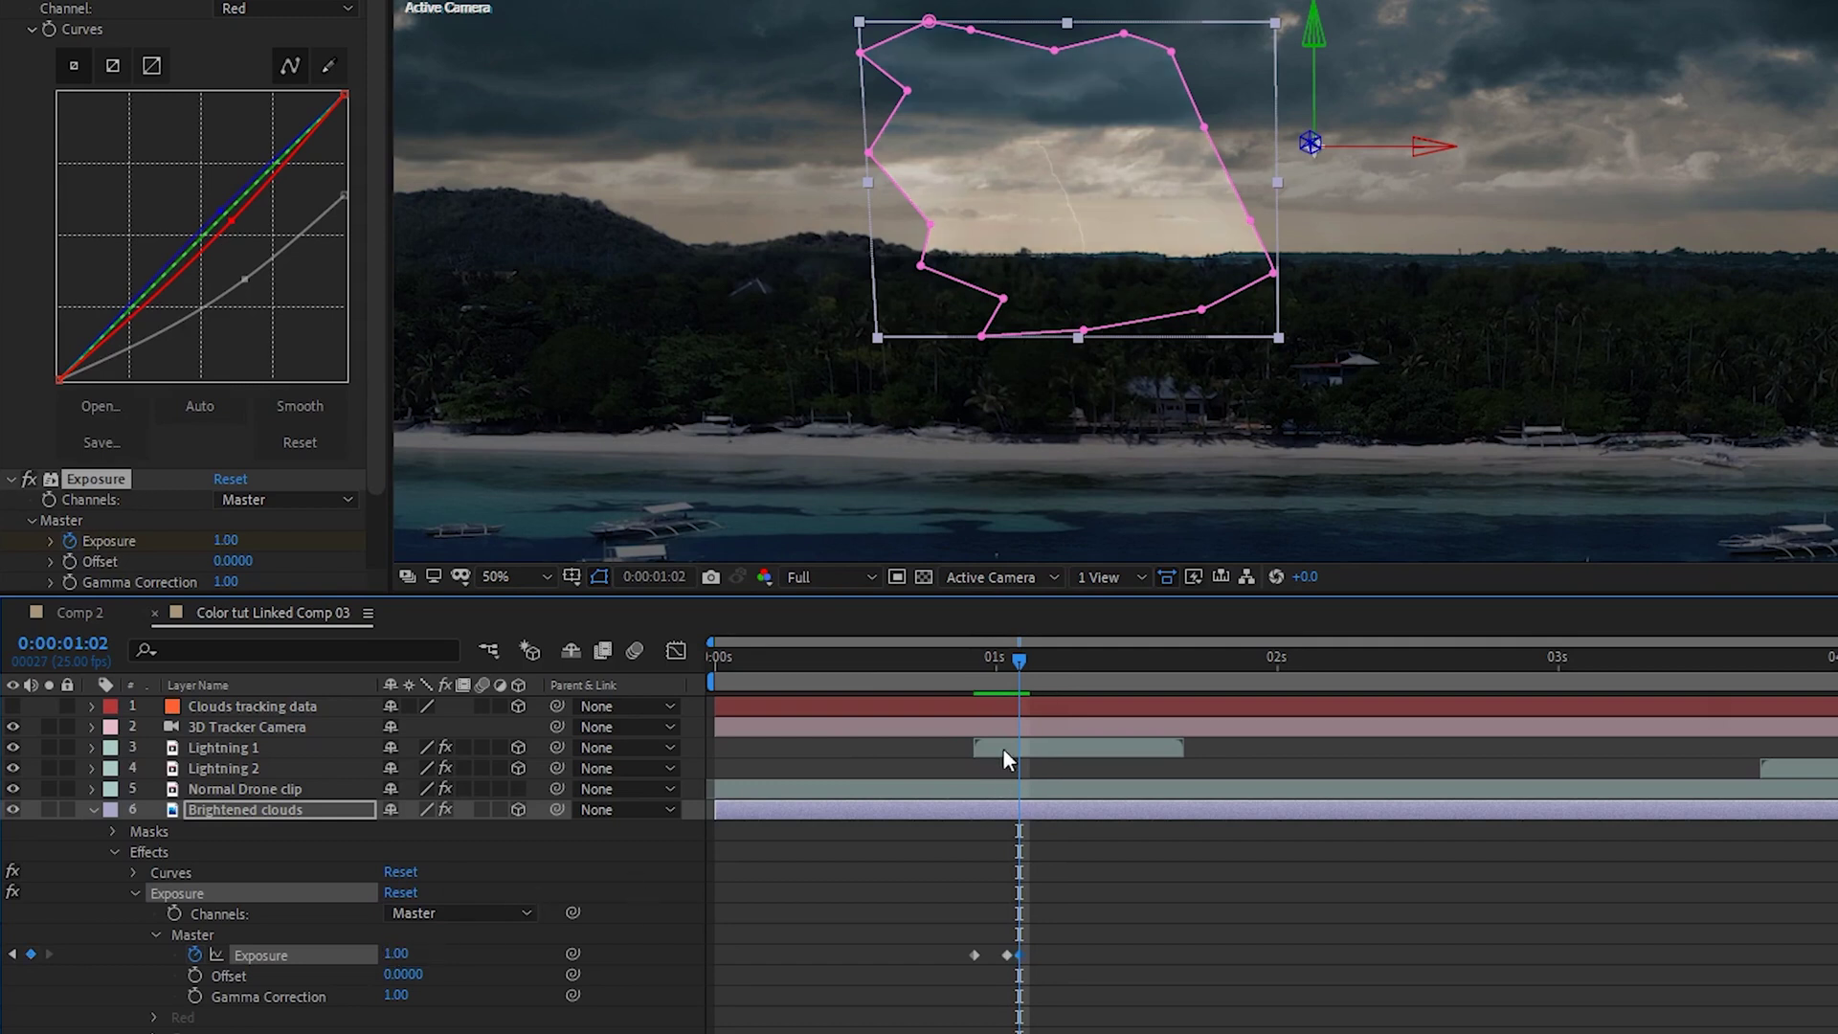
left_click(1027, 662)
left_click(397, 954)
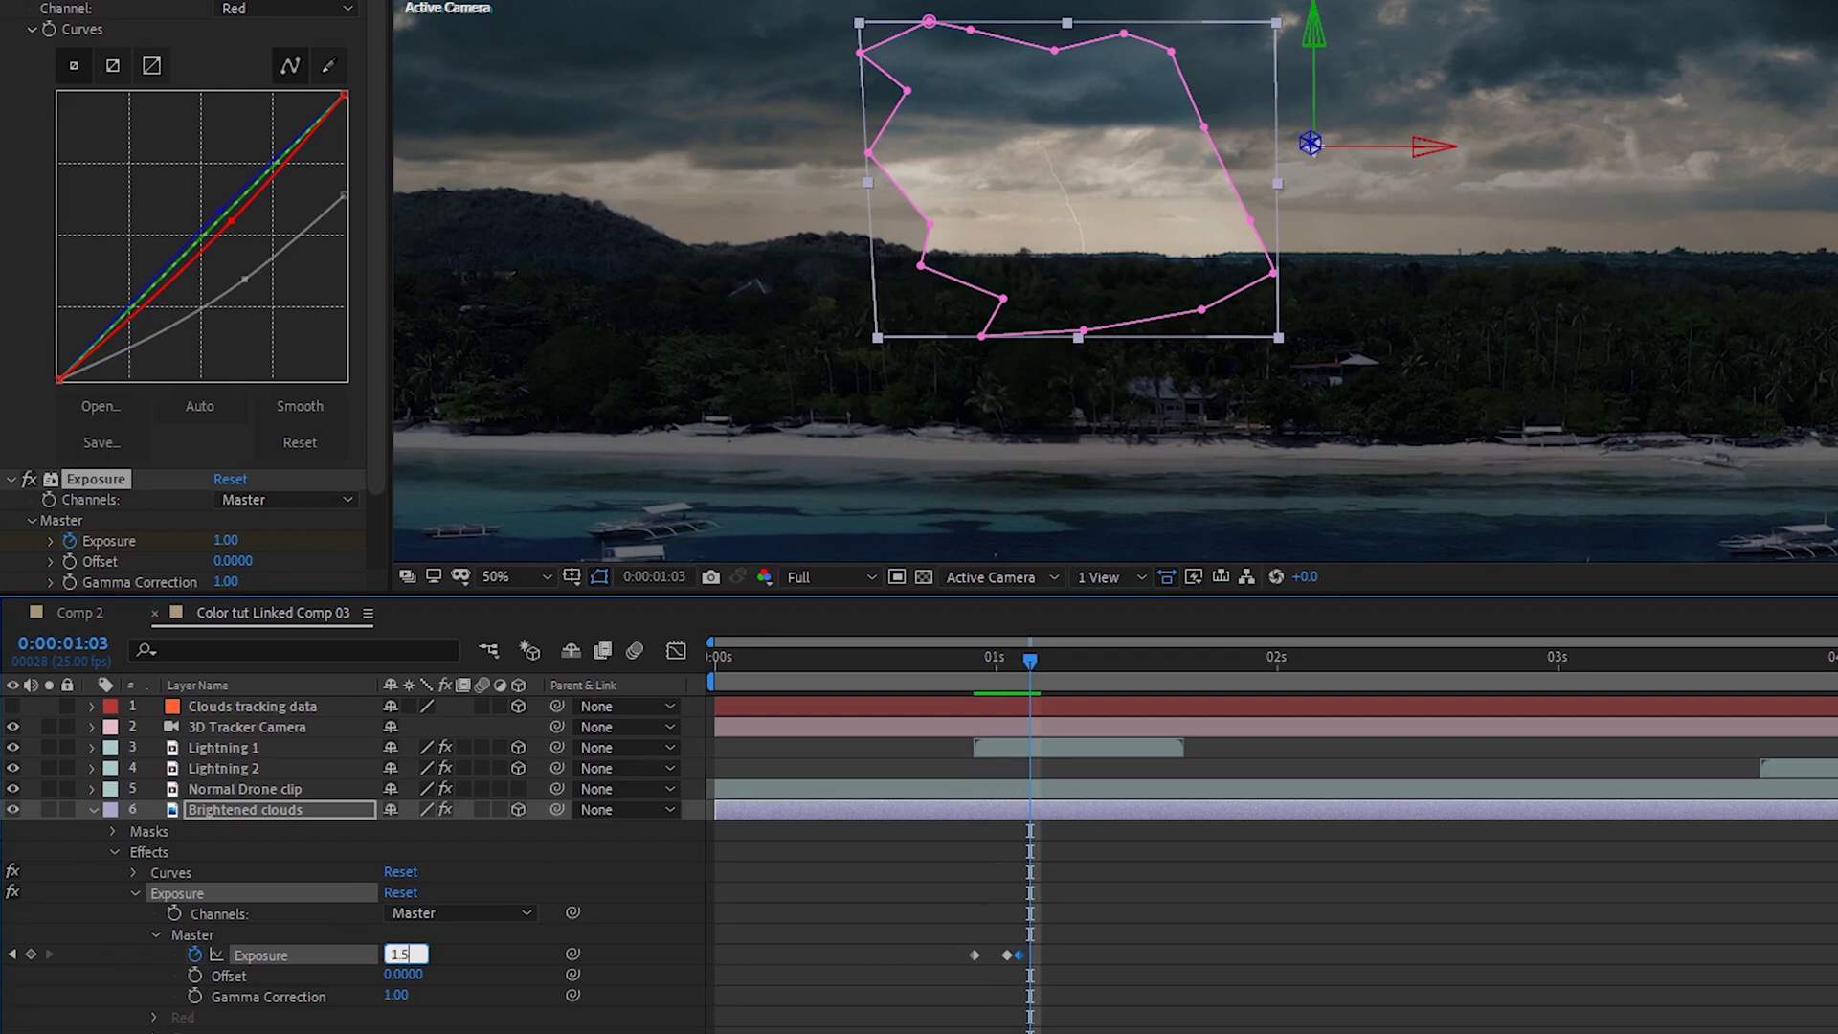
type("1.5")
key("Return")
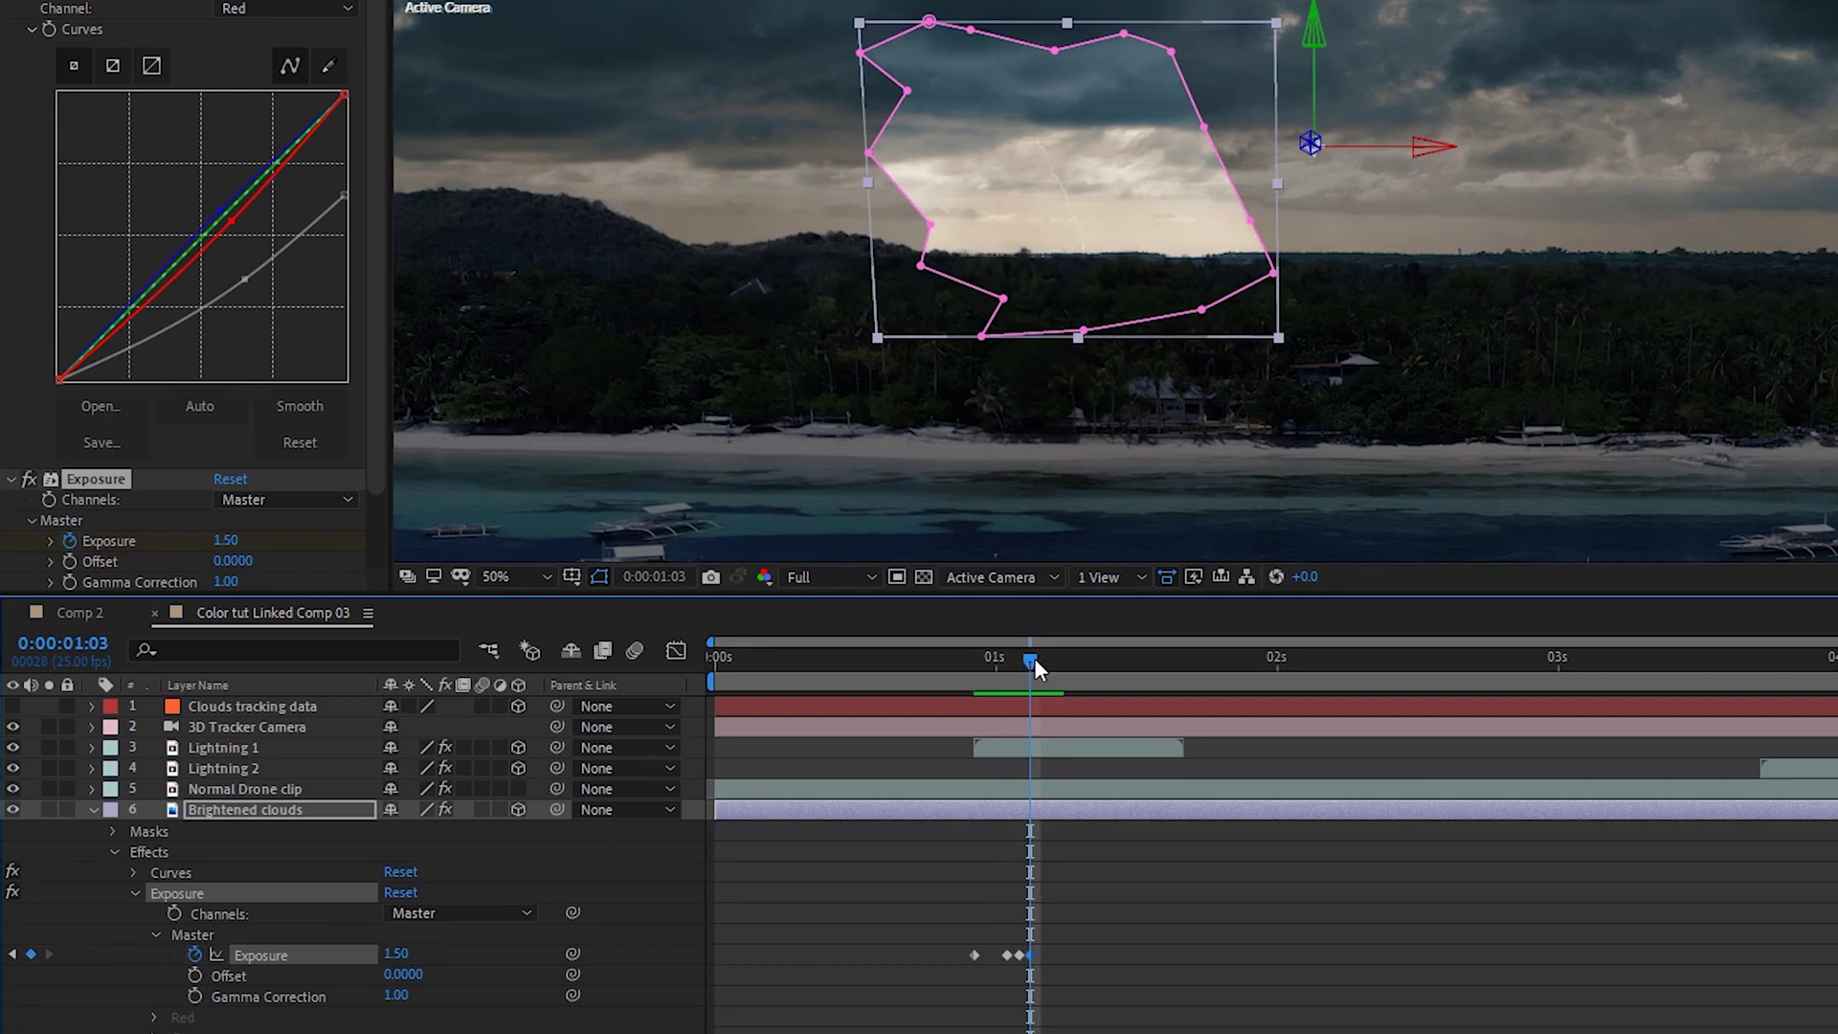
Add an Exposure keyframe of 0.00 to Brightened clouds at 0:00:01:05
left_click(1043, 658)
left_click(1052, 656)
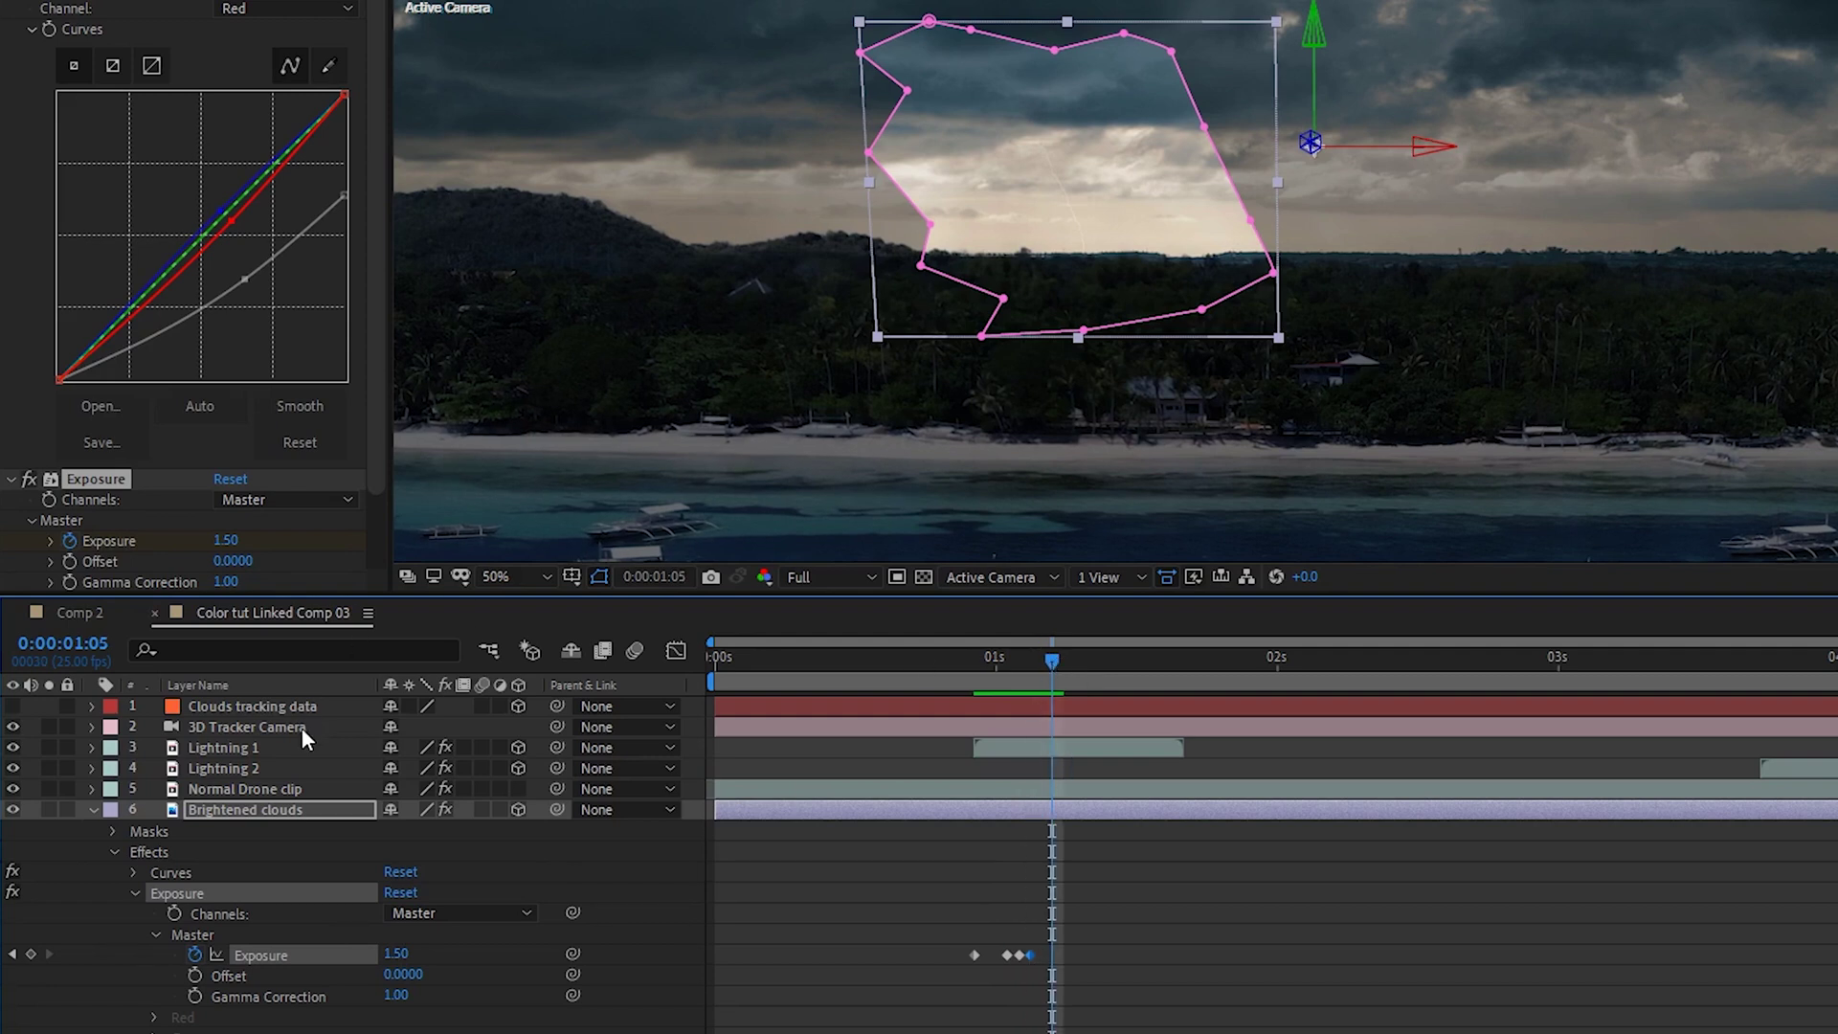
left_click(394, 954)
type("0")
key("Return")
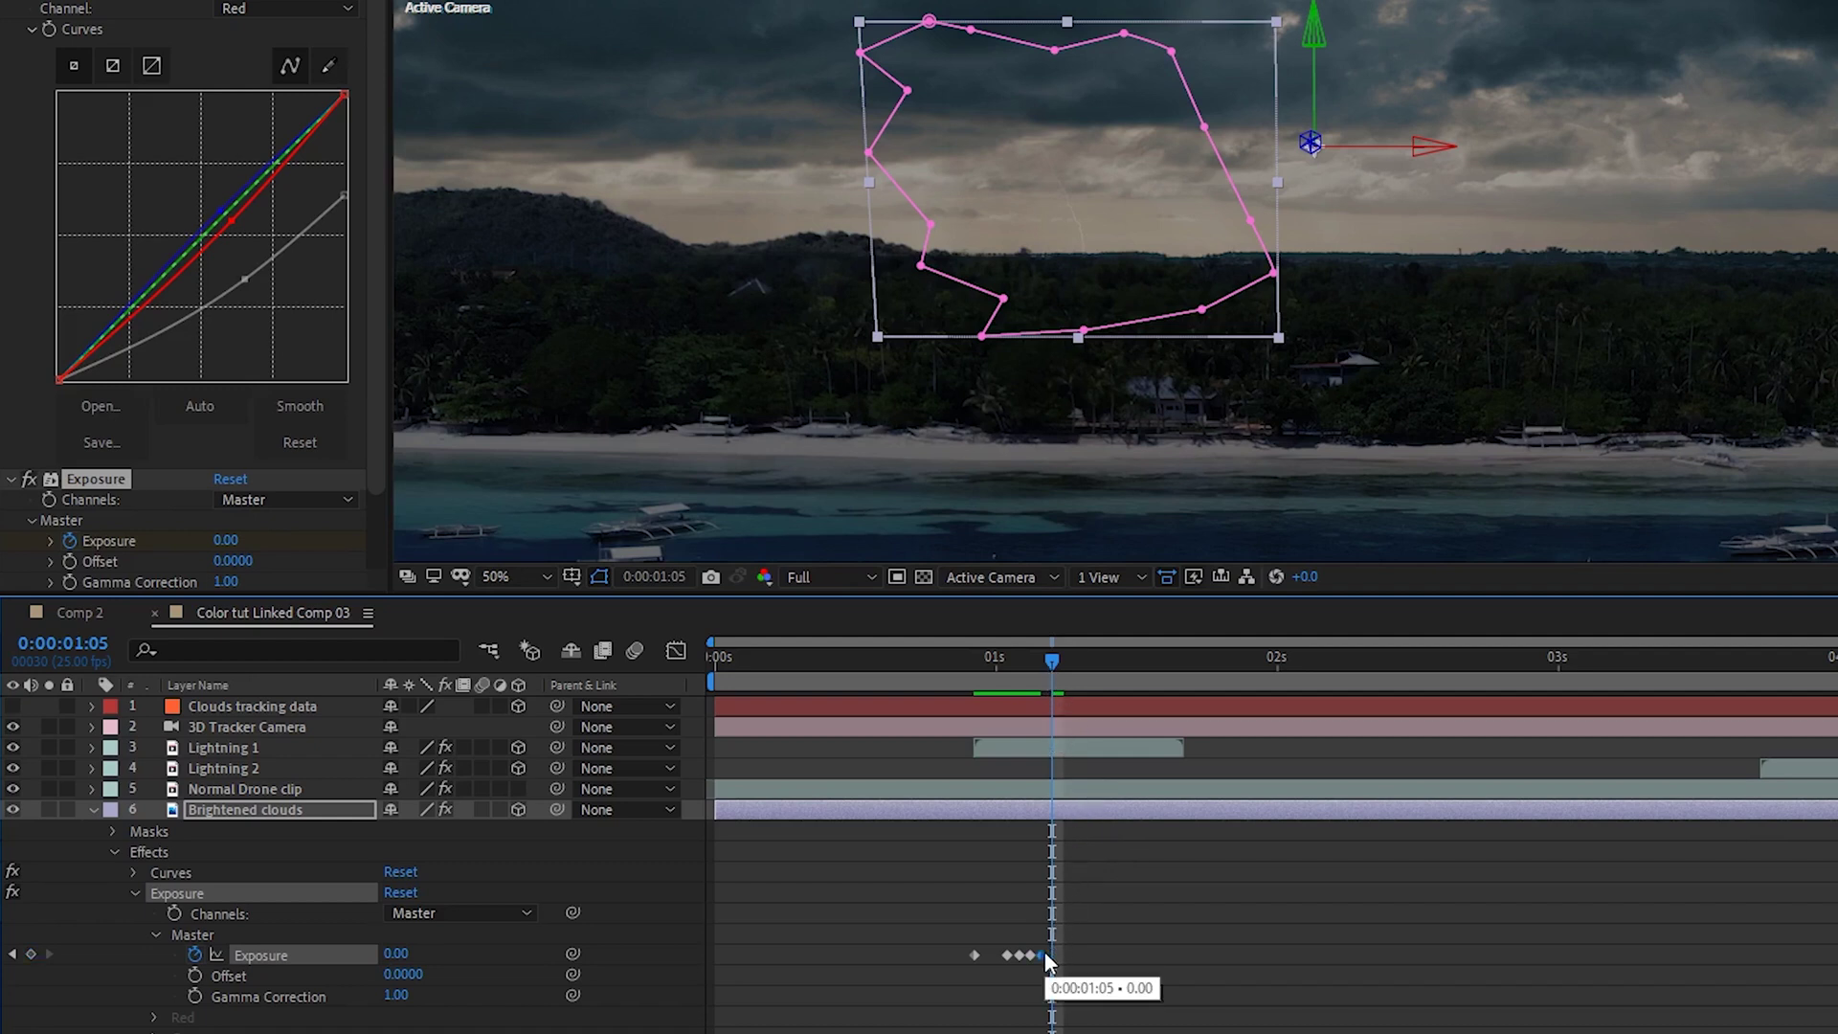
Set the Brightened clouds Exposure keyframes to 1 at 0:00:01:04 and 0.00 at 0:00:01:06
left_click(1037, 661)
left_click(1025, 664)
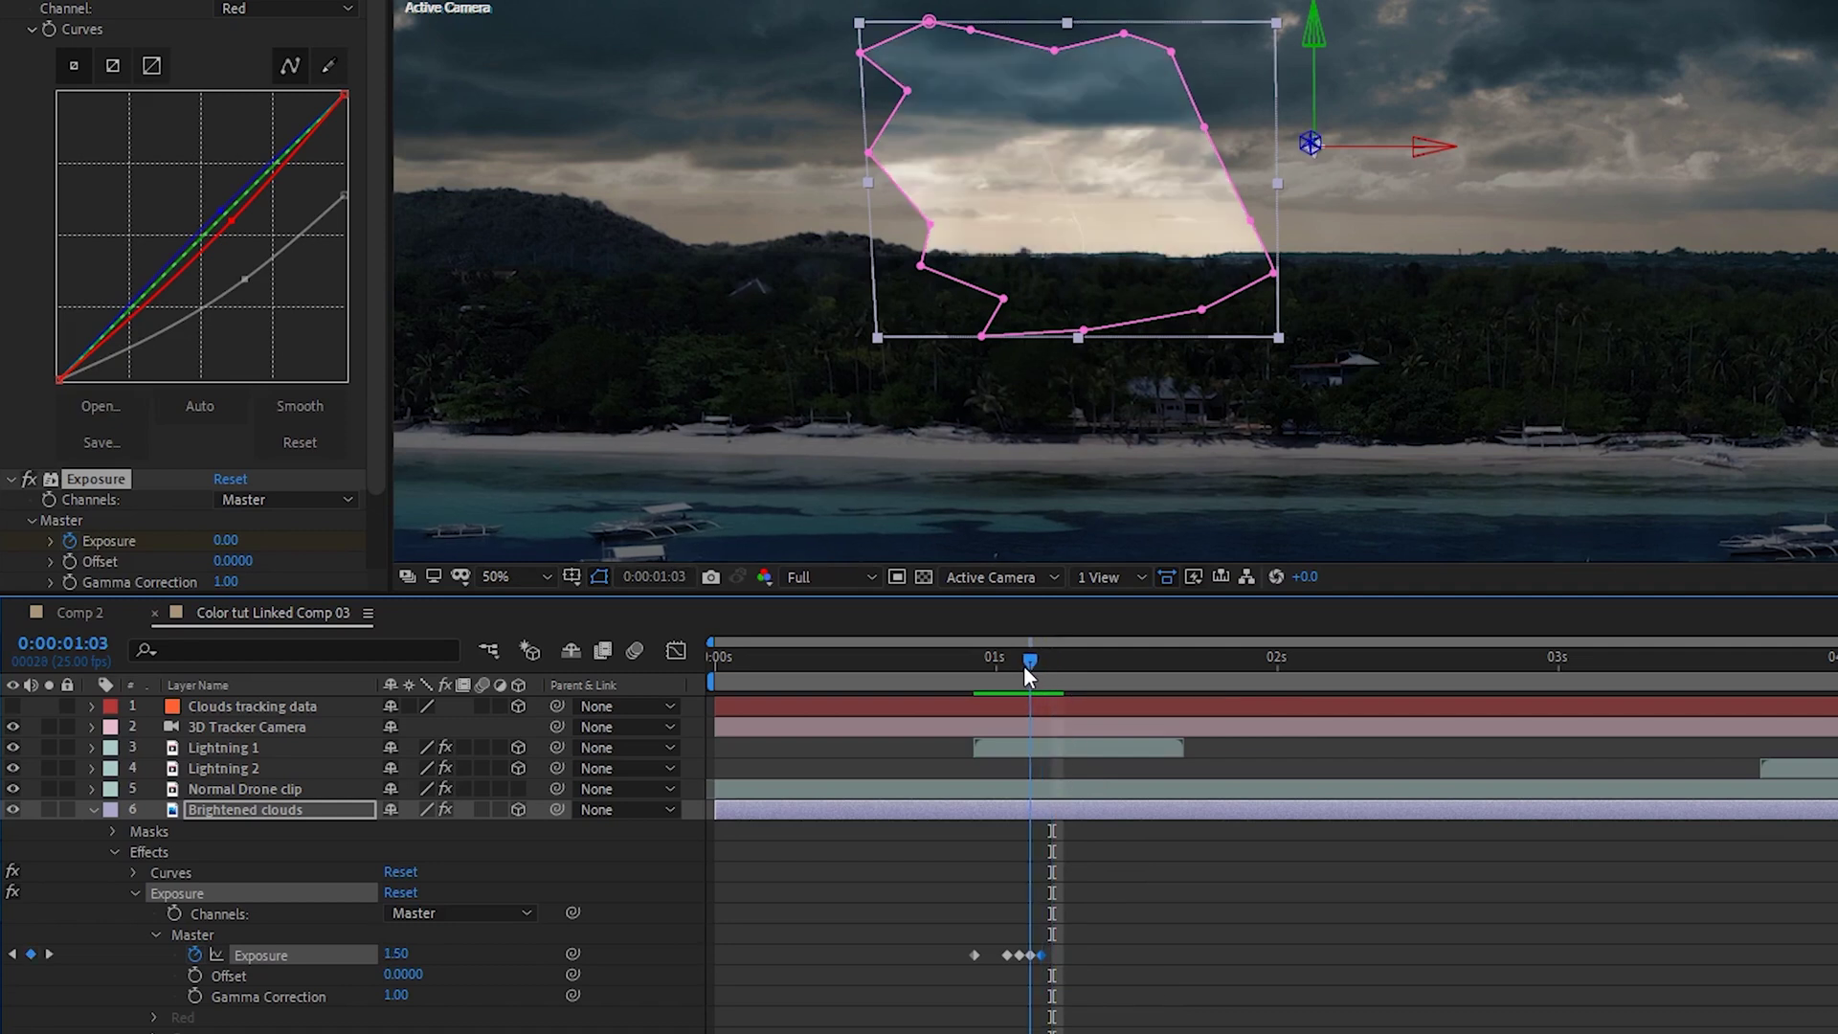
left_click(1037, 664)
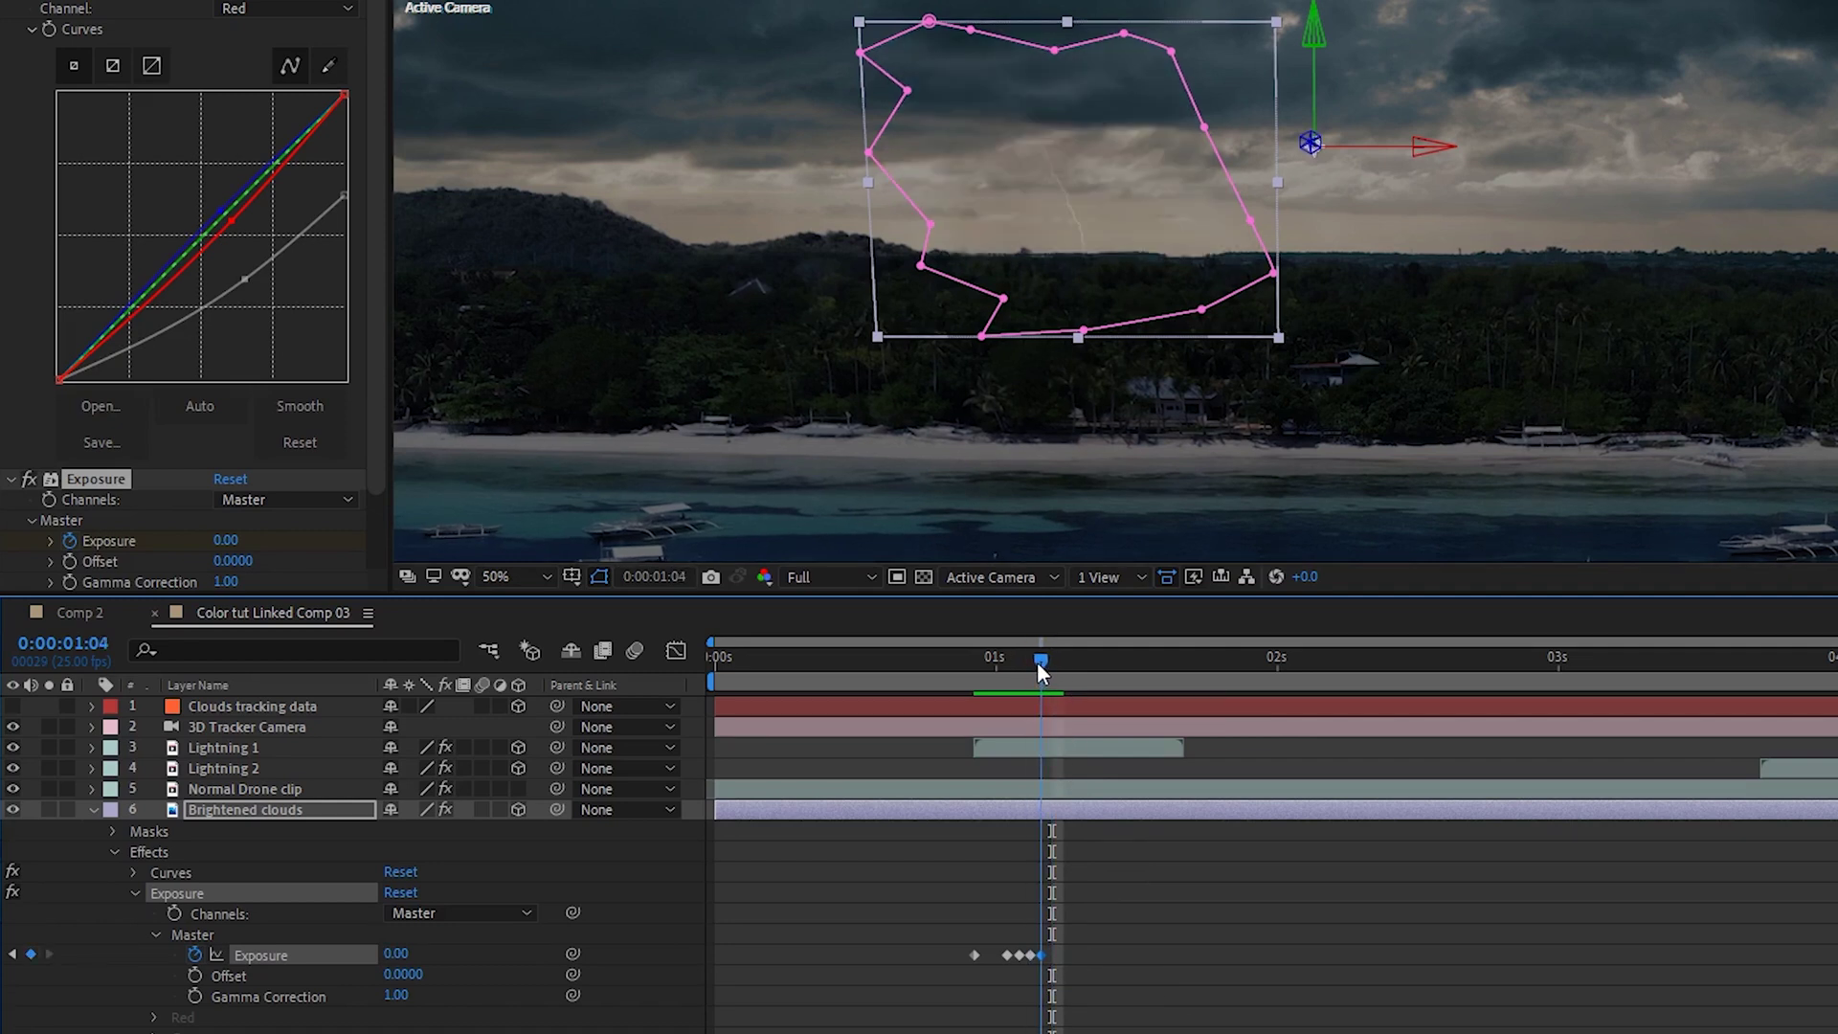
left_click(395, 955)
type("1")
key("Return")
left_click_drag(1042, 657, 1066, 659)
left_click(397, 954)
type("0")
key("Return")
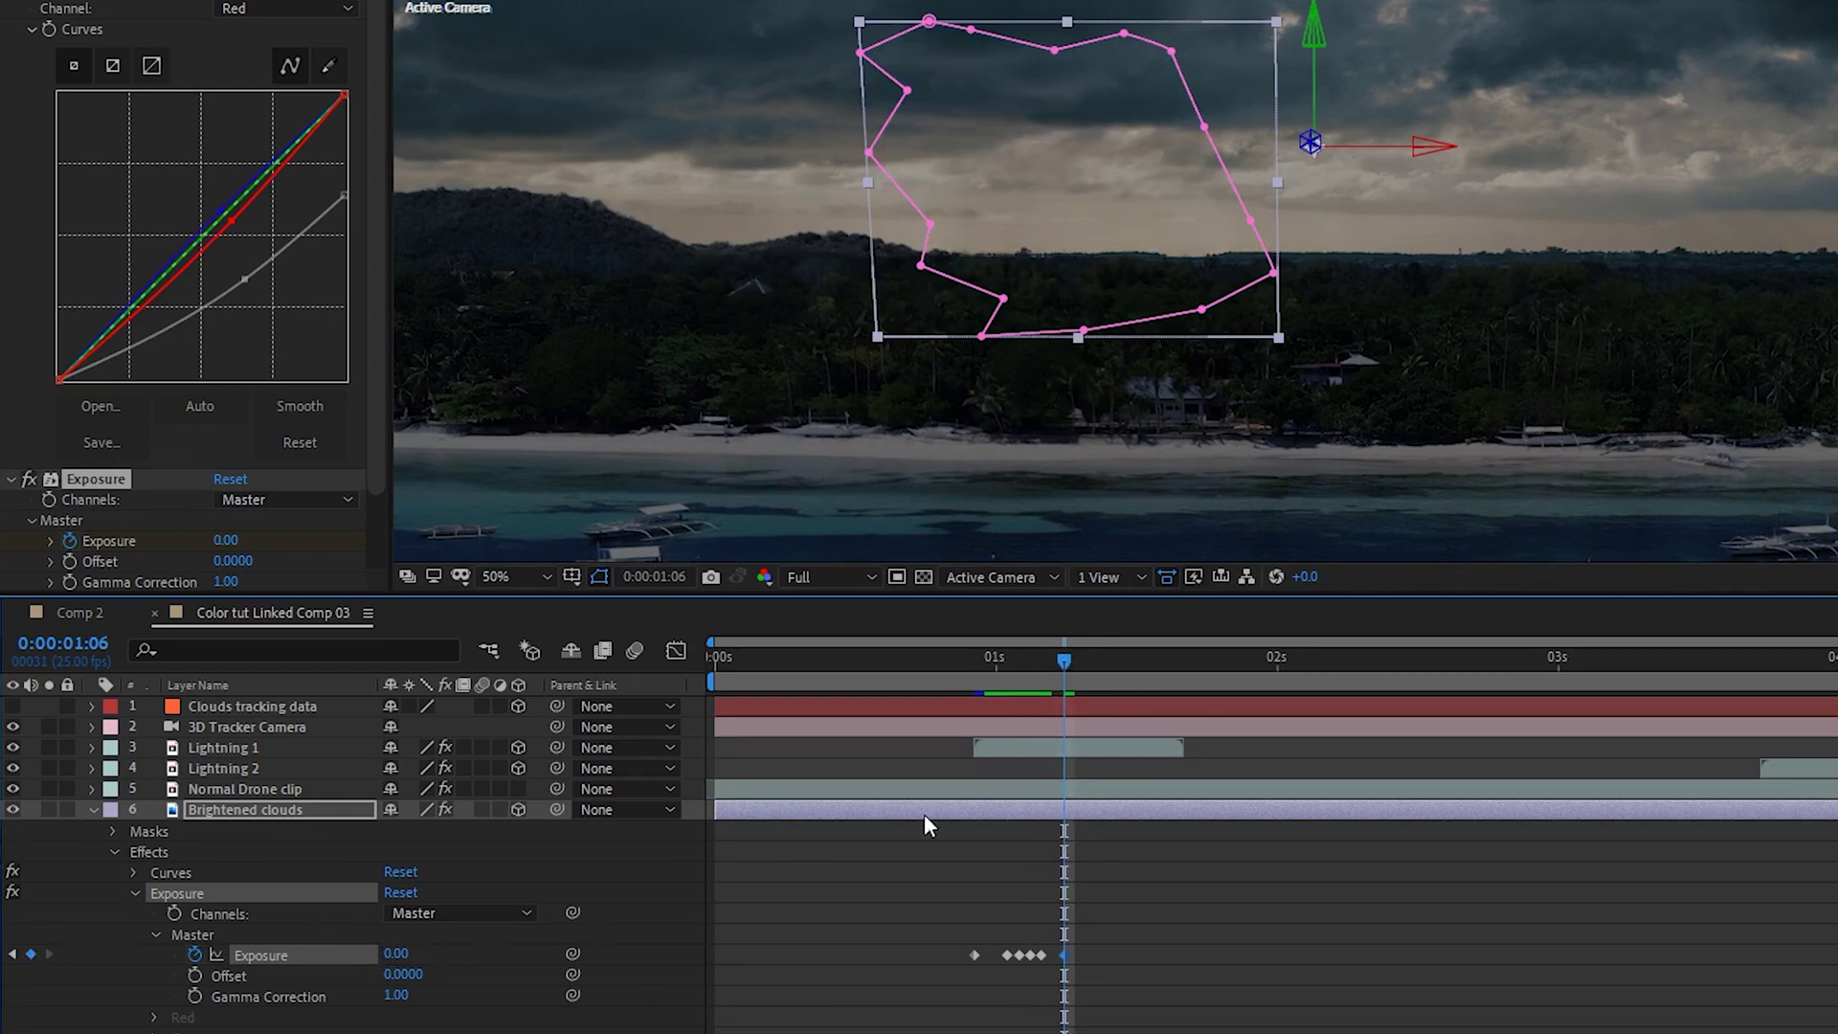
Preview the cloud flicker around the first lightning strike from 0:00:00:21
left_click_drag(1042, 675, 952, 703)
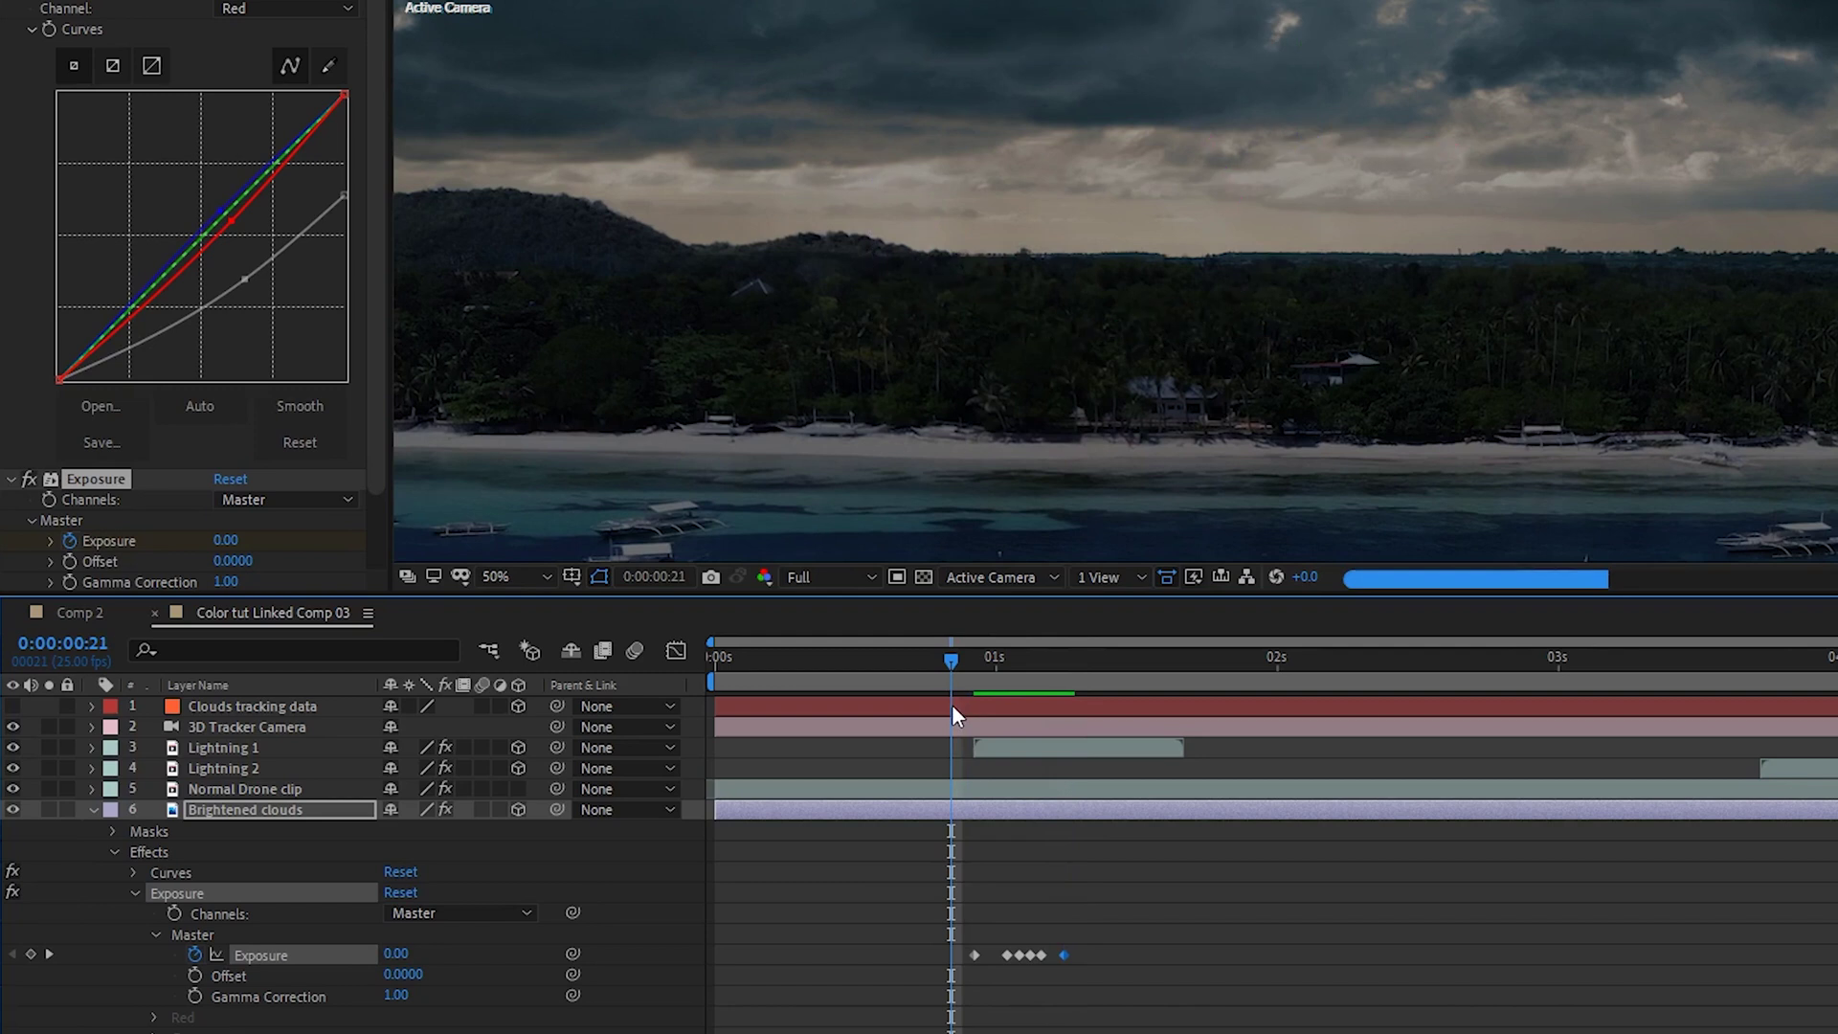
key("space")
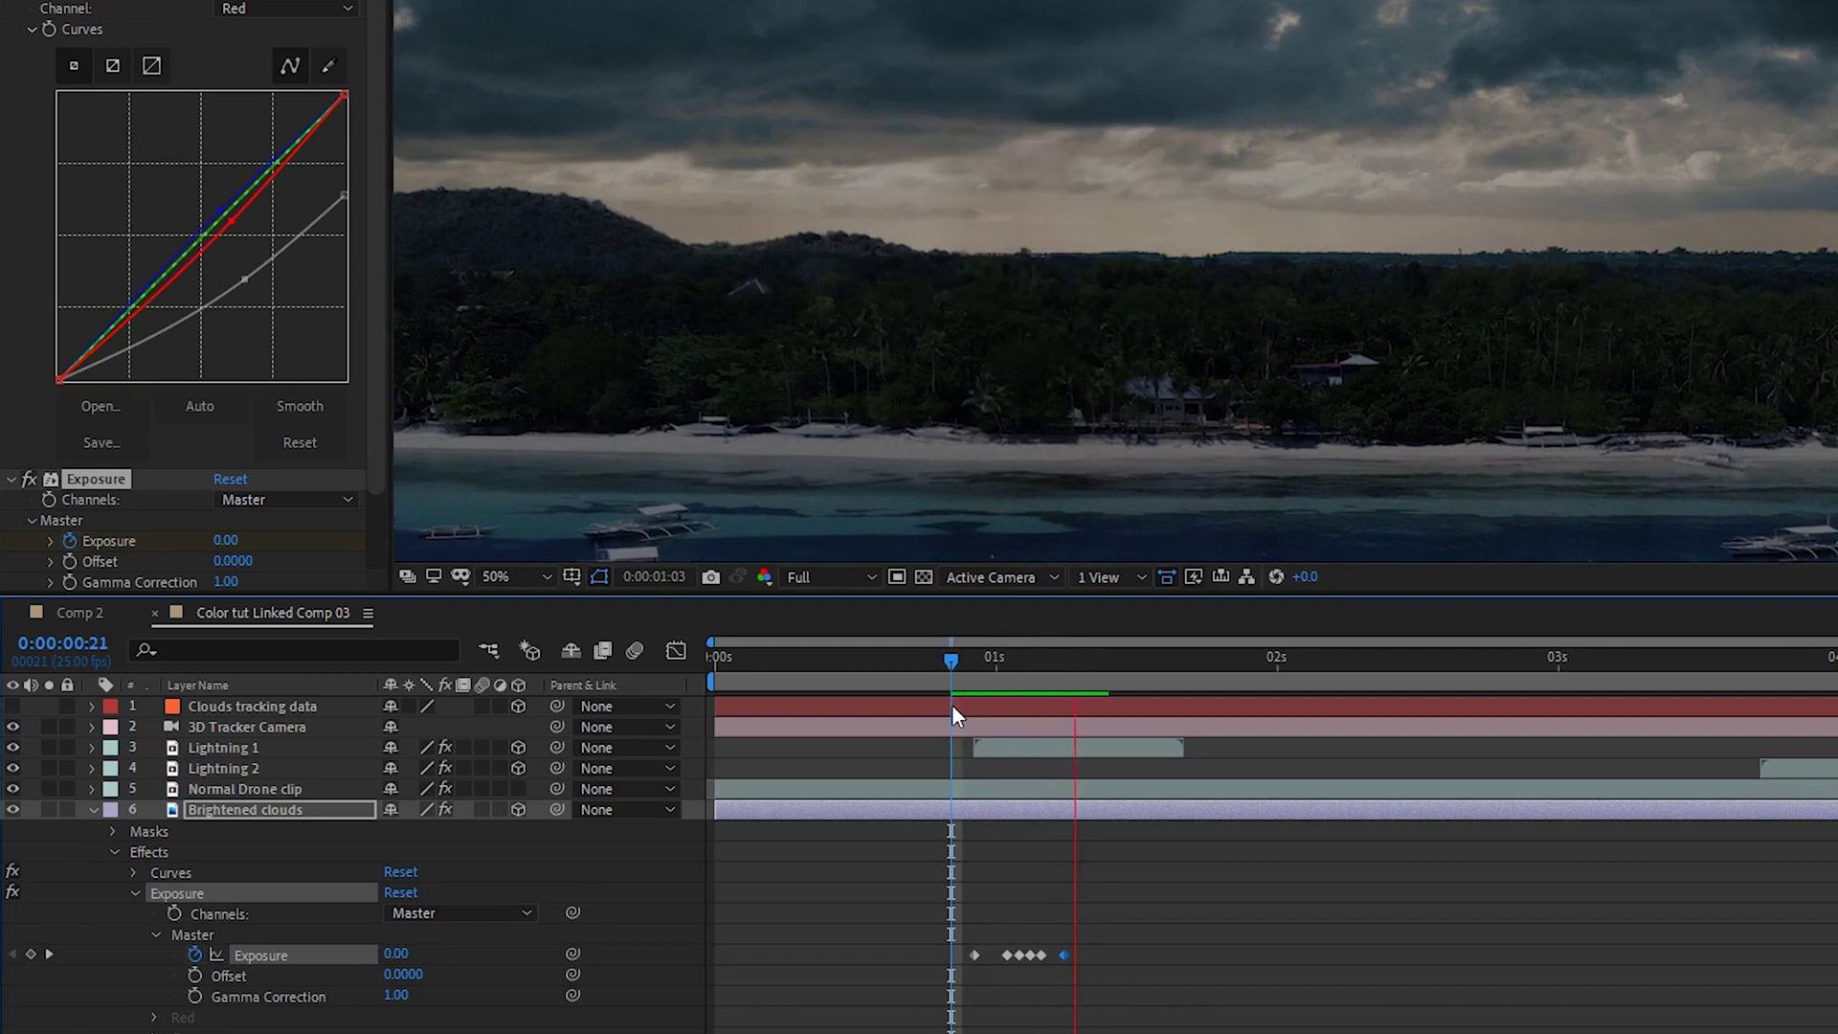
key("space")
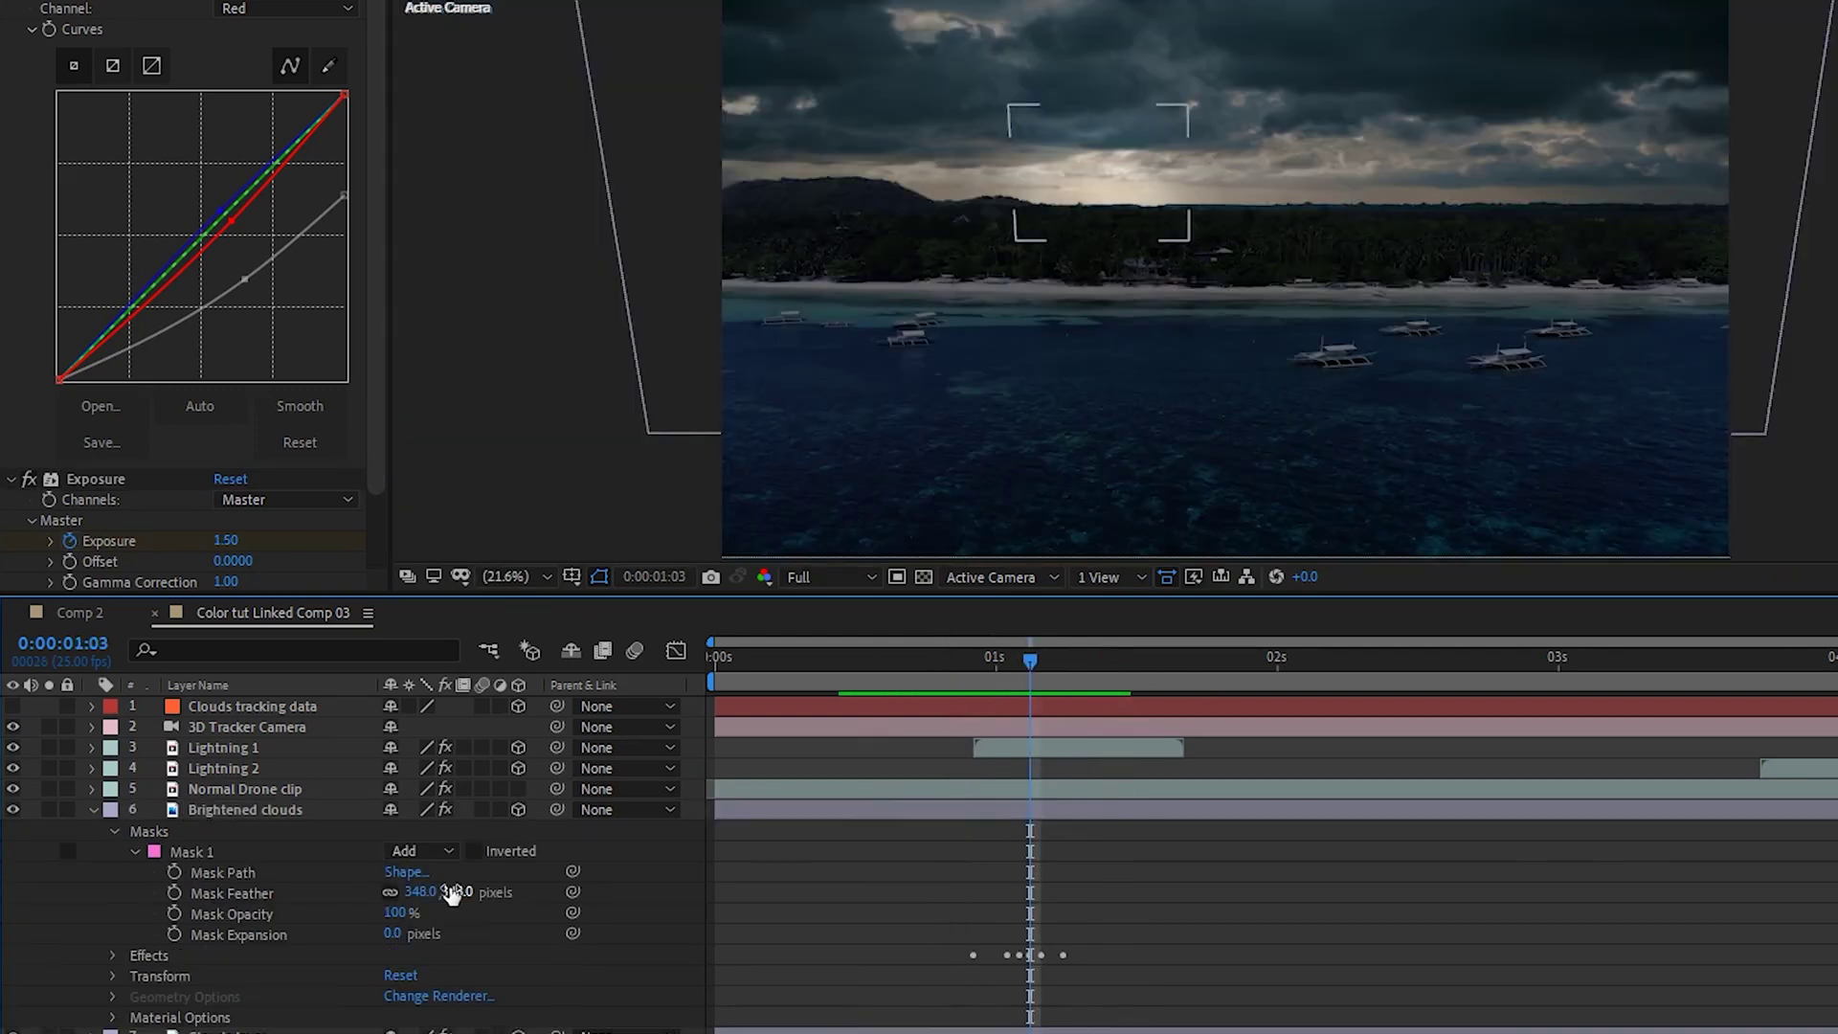
Increase the Mask 1 feather on Brightened clouds to 607 pixels
left_click(459, 892)
left_click(471, 936)
left_click_drag(461, 894, 406, 875)
left_click(460, 891)
type("550")
key("Return")
left_click_drag(686, 871, 756, 874)
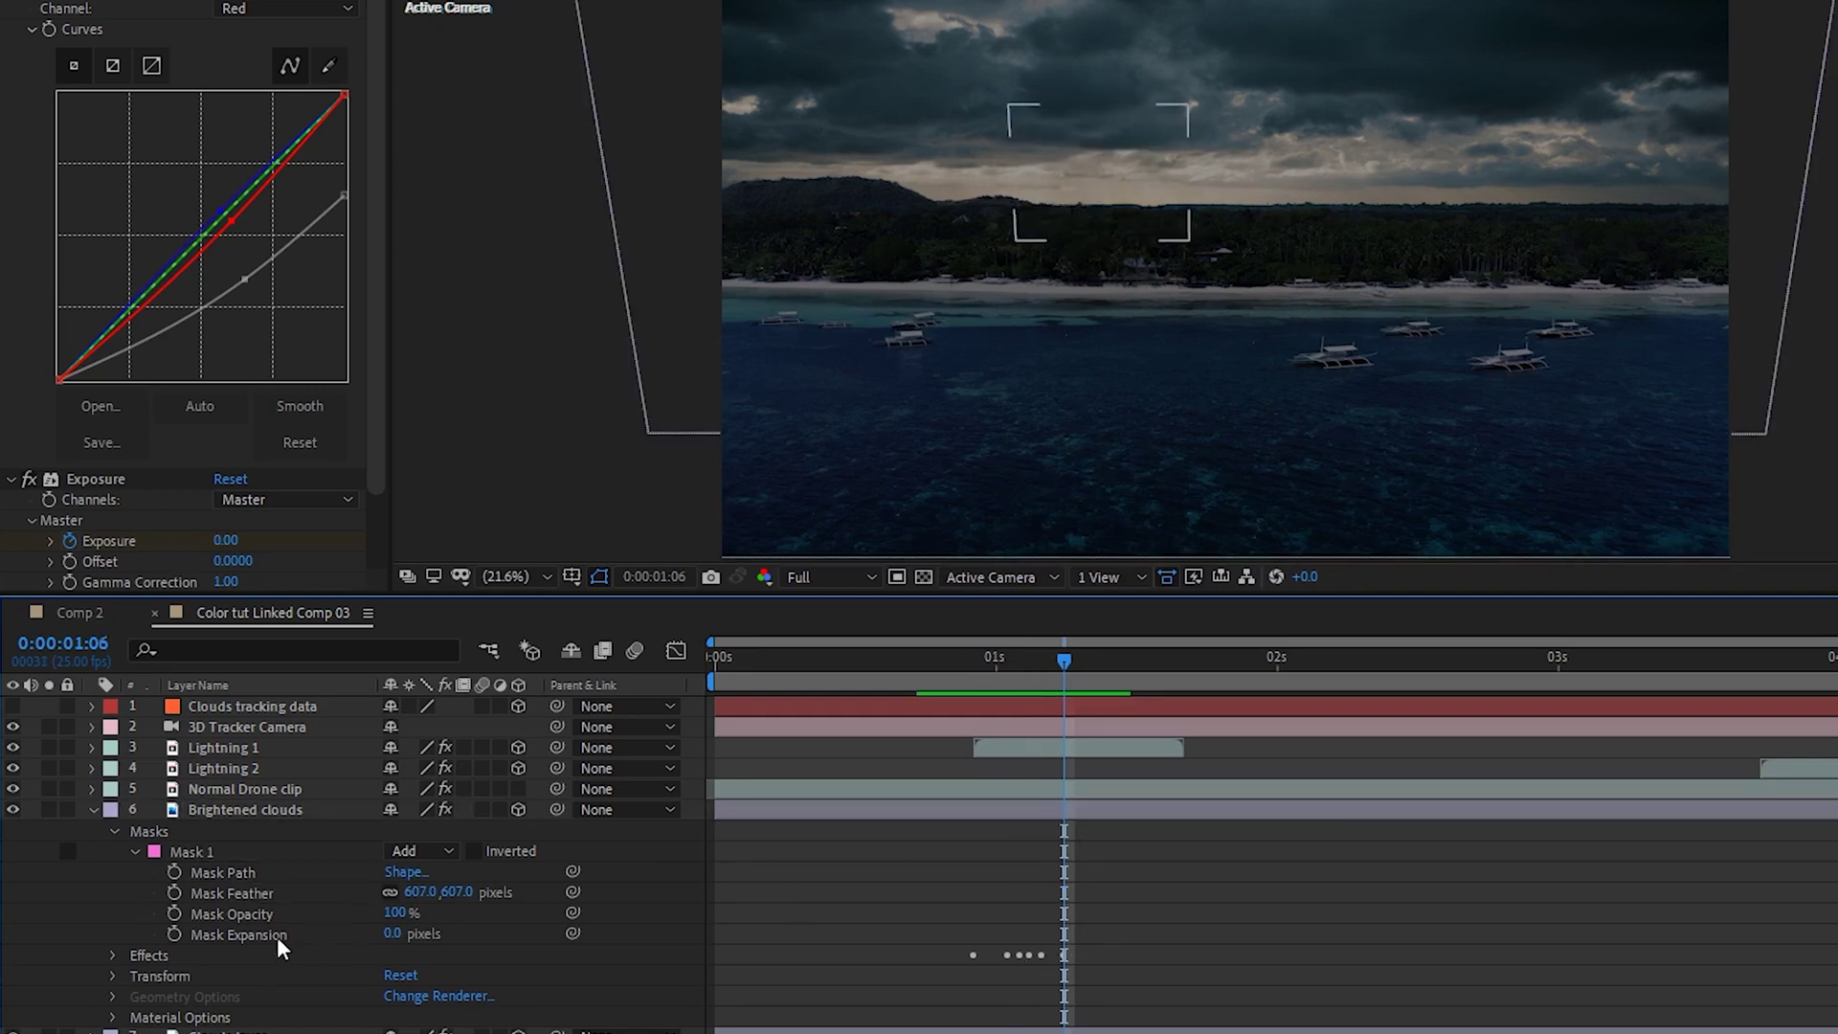
Start keyframing the Mask 1 path of Brightened clouds at 0:00:03:17, one frame before Lightning 2 begins
left_click(206, 855)
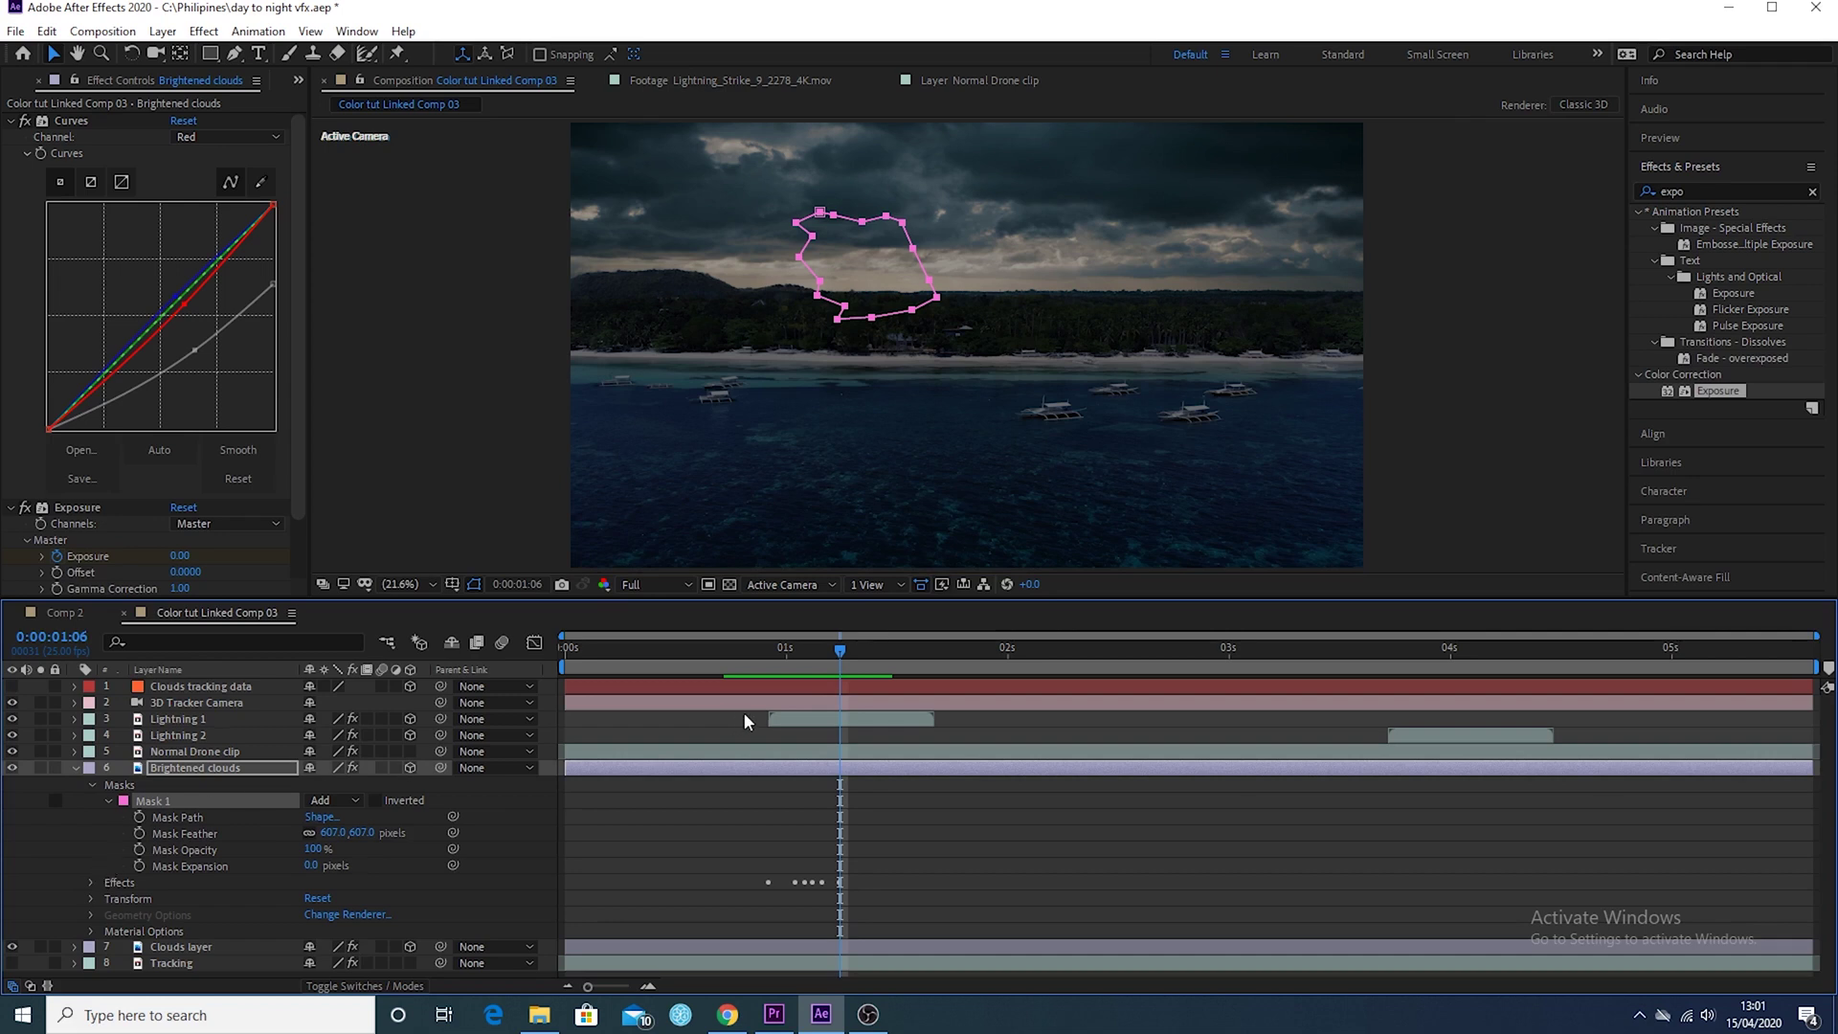
left_click(911, 650)
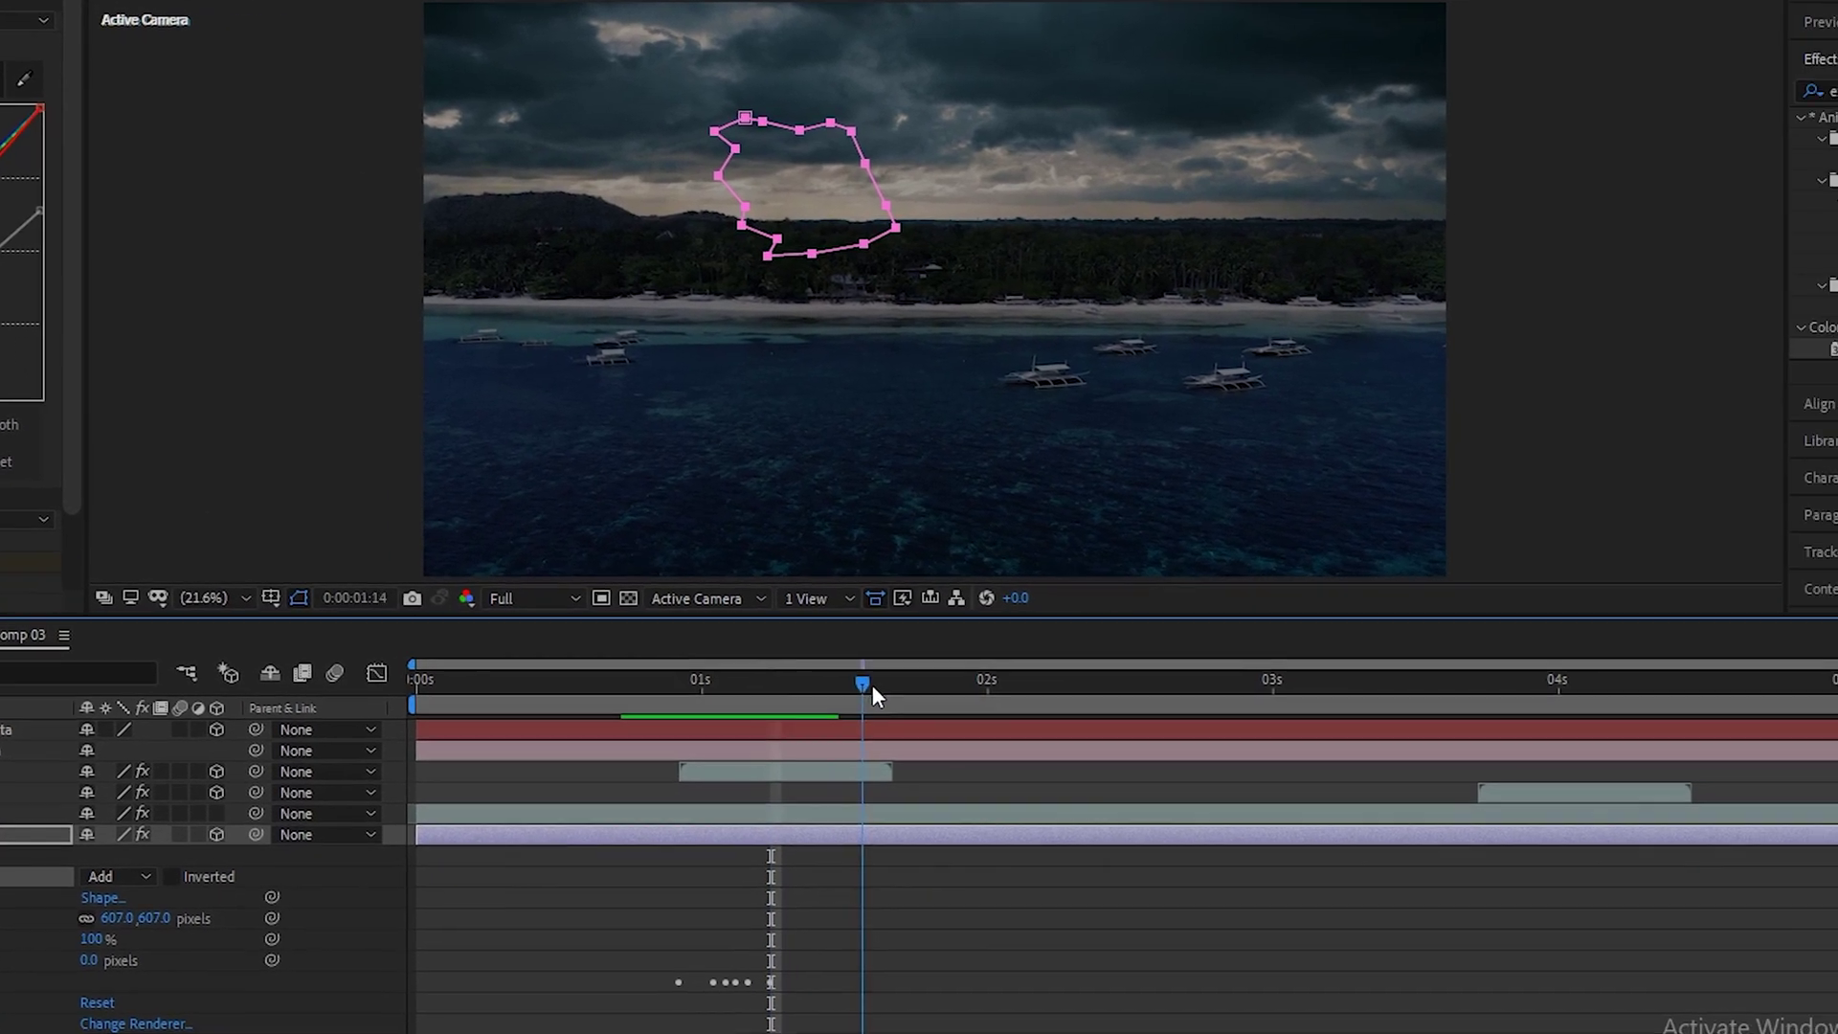
left_click_drag(872, 685, 1487, 755)
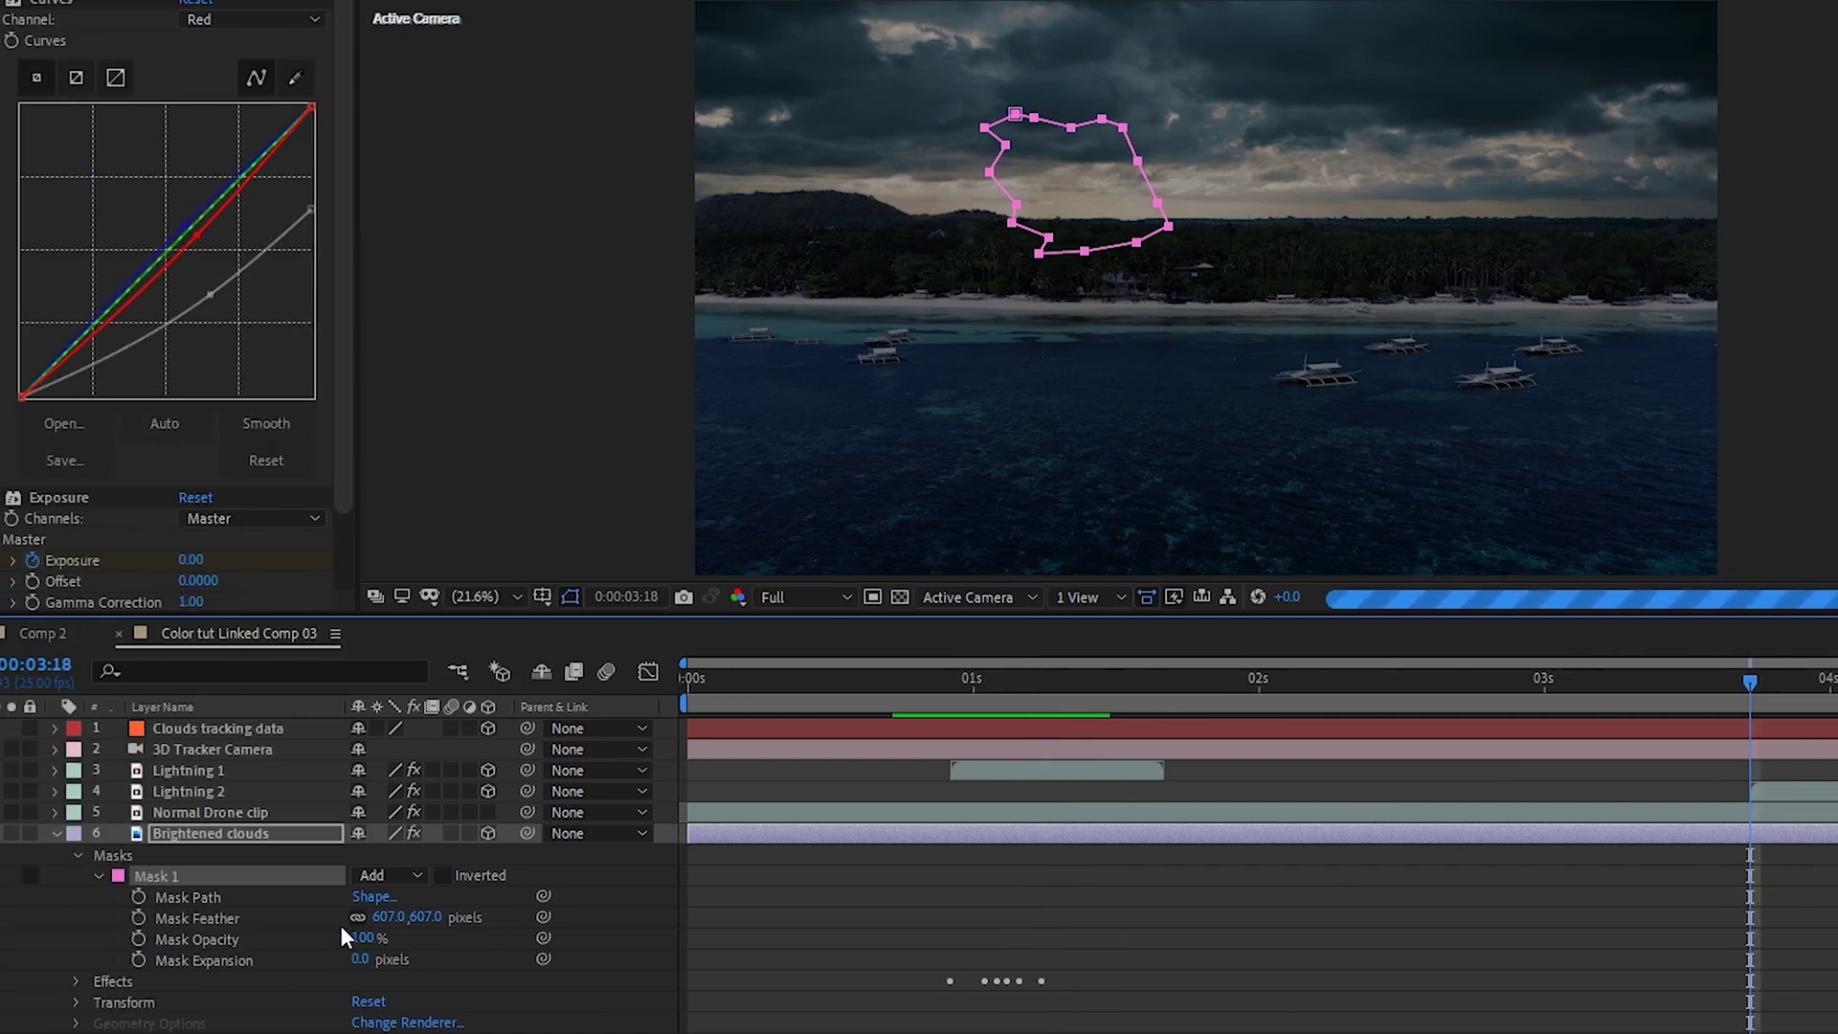
key("Page_Up")
left_click(138, 898)
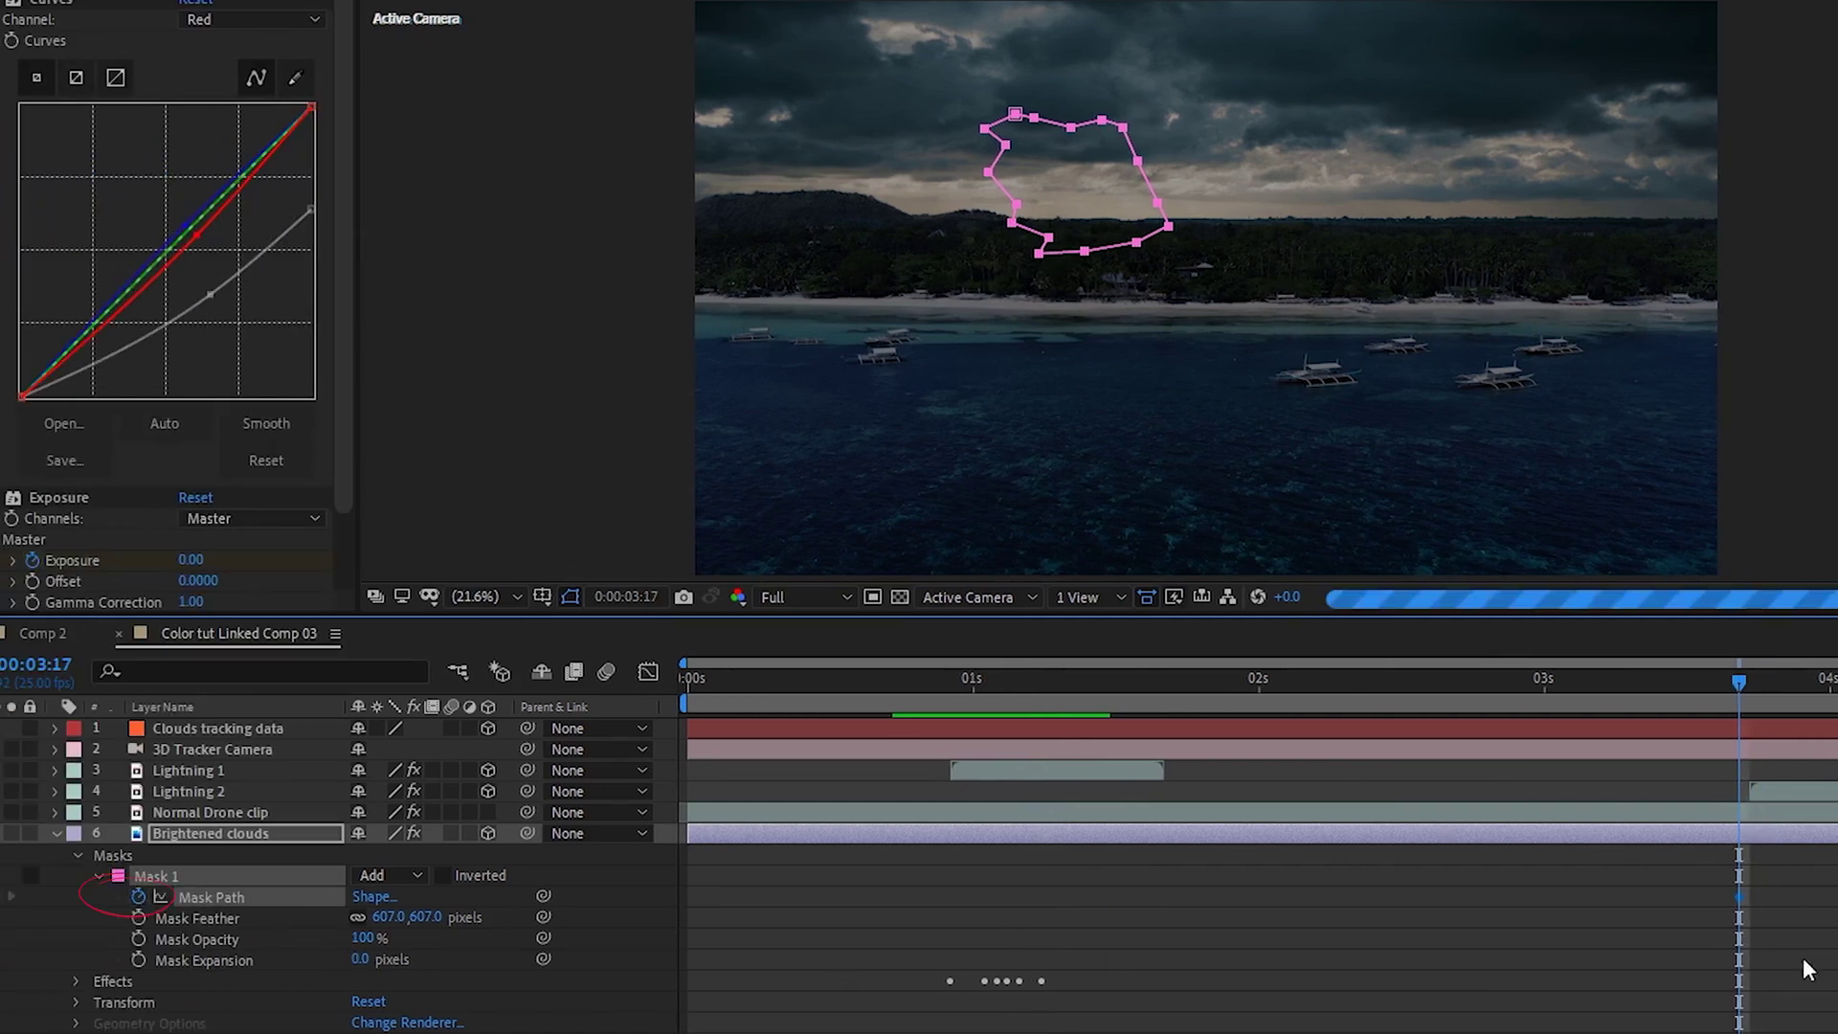
At 0:00:03:18, lower the preview resolution to Half and move Mask 1 right along the horizon to surround the Lightning 2 strike
left_click(1748, 676)
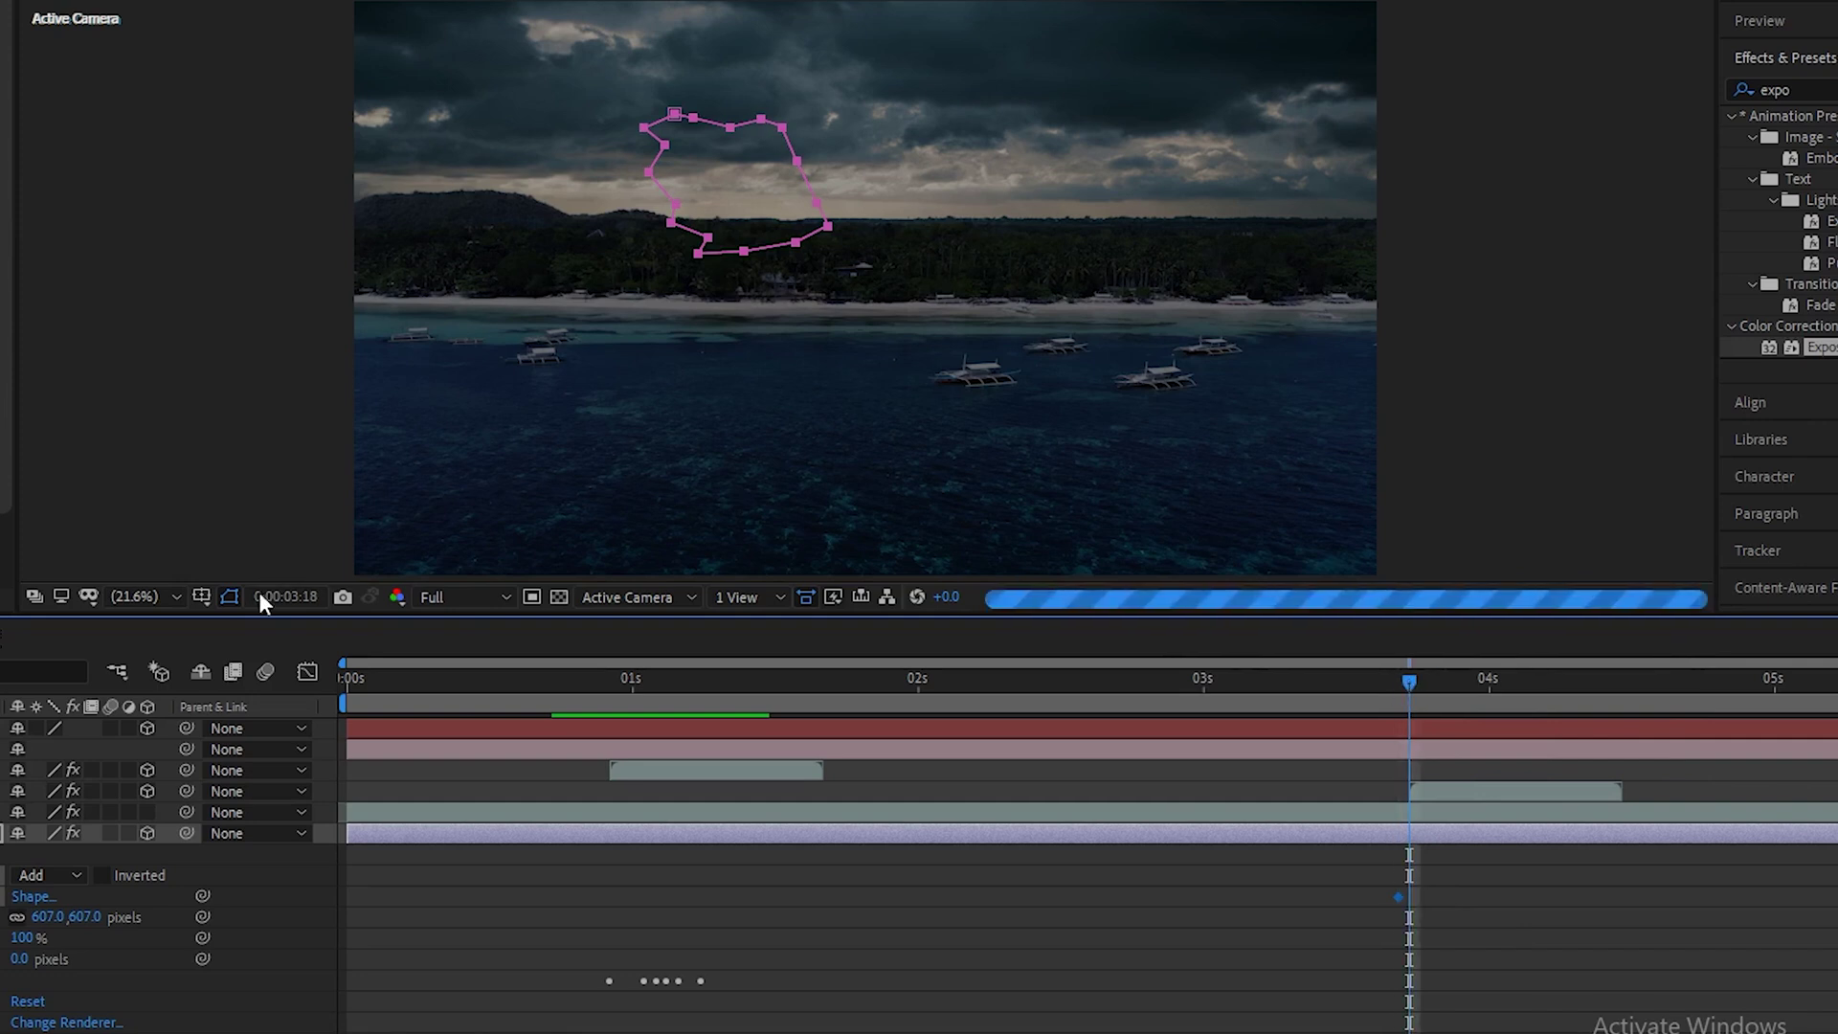
left_click(465, 598)
left_click(455, 681)
left_click_drag(733, 134, 752, 139)
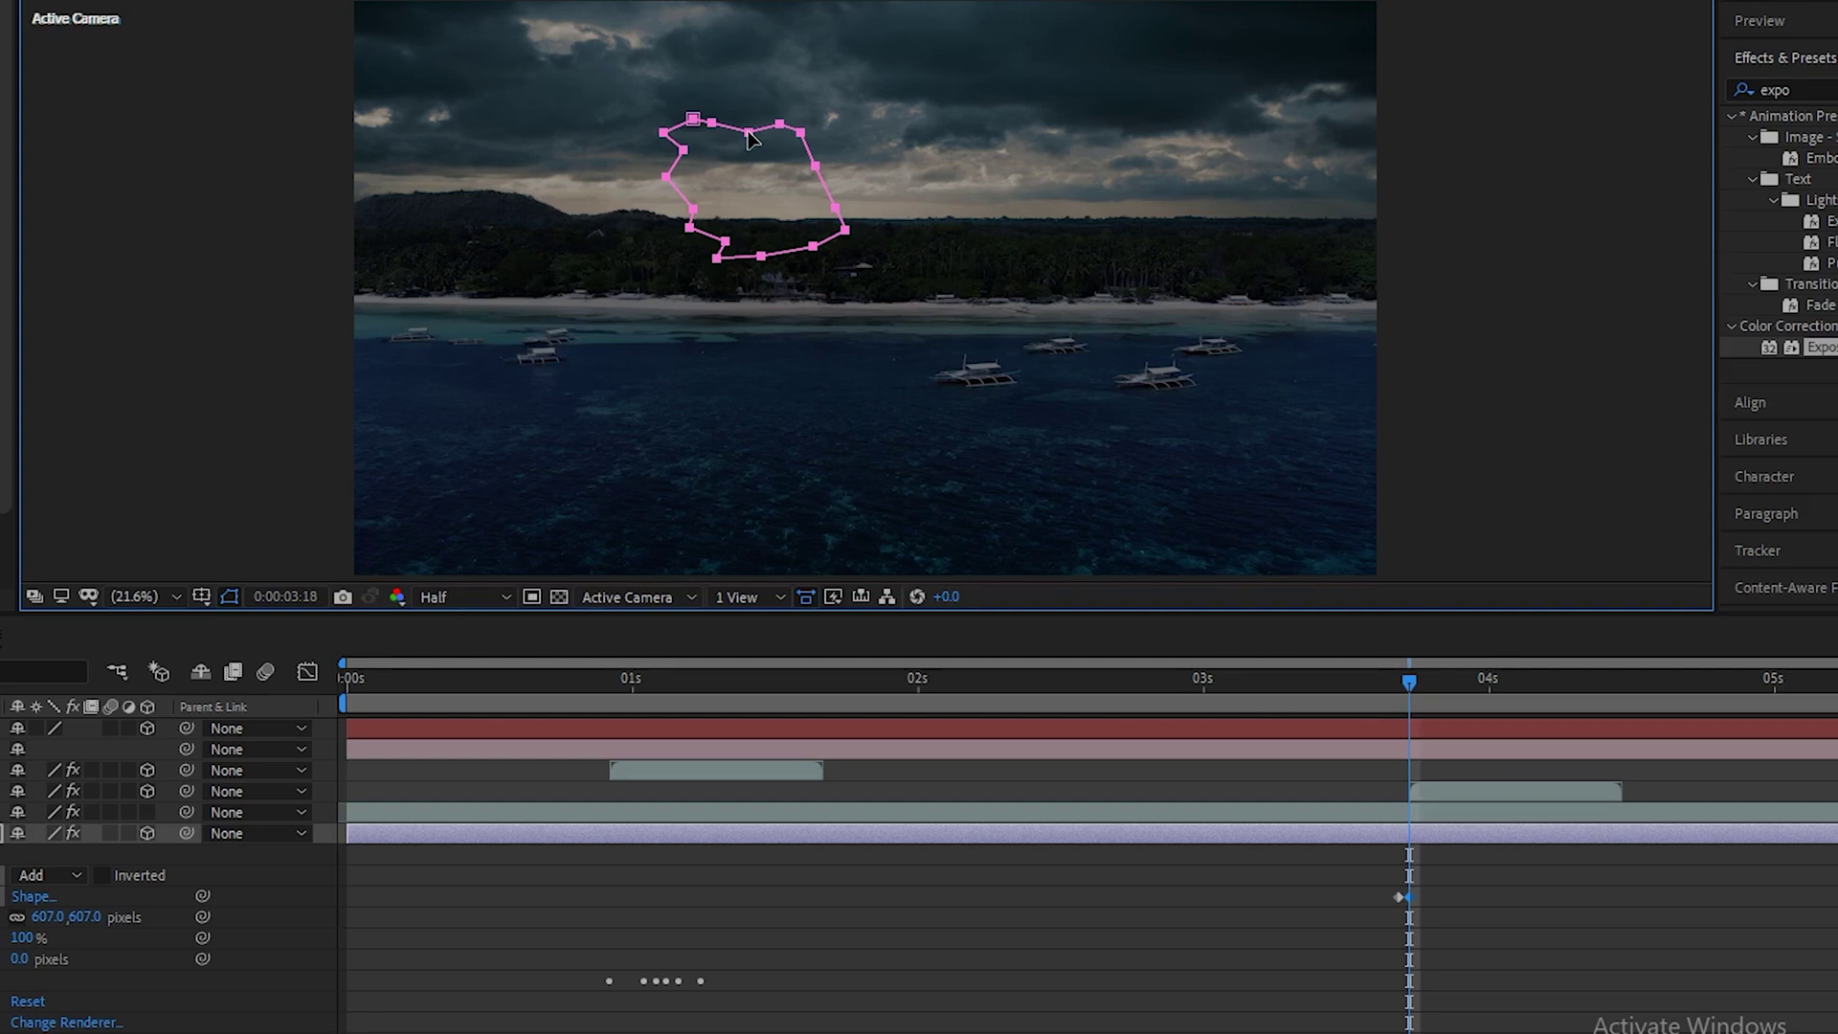
left_click_drag(750, 134, 1042, 129)
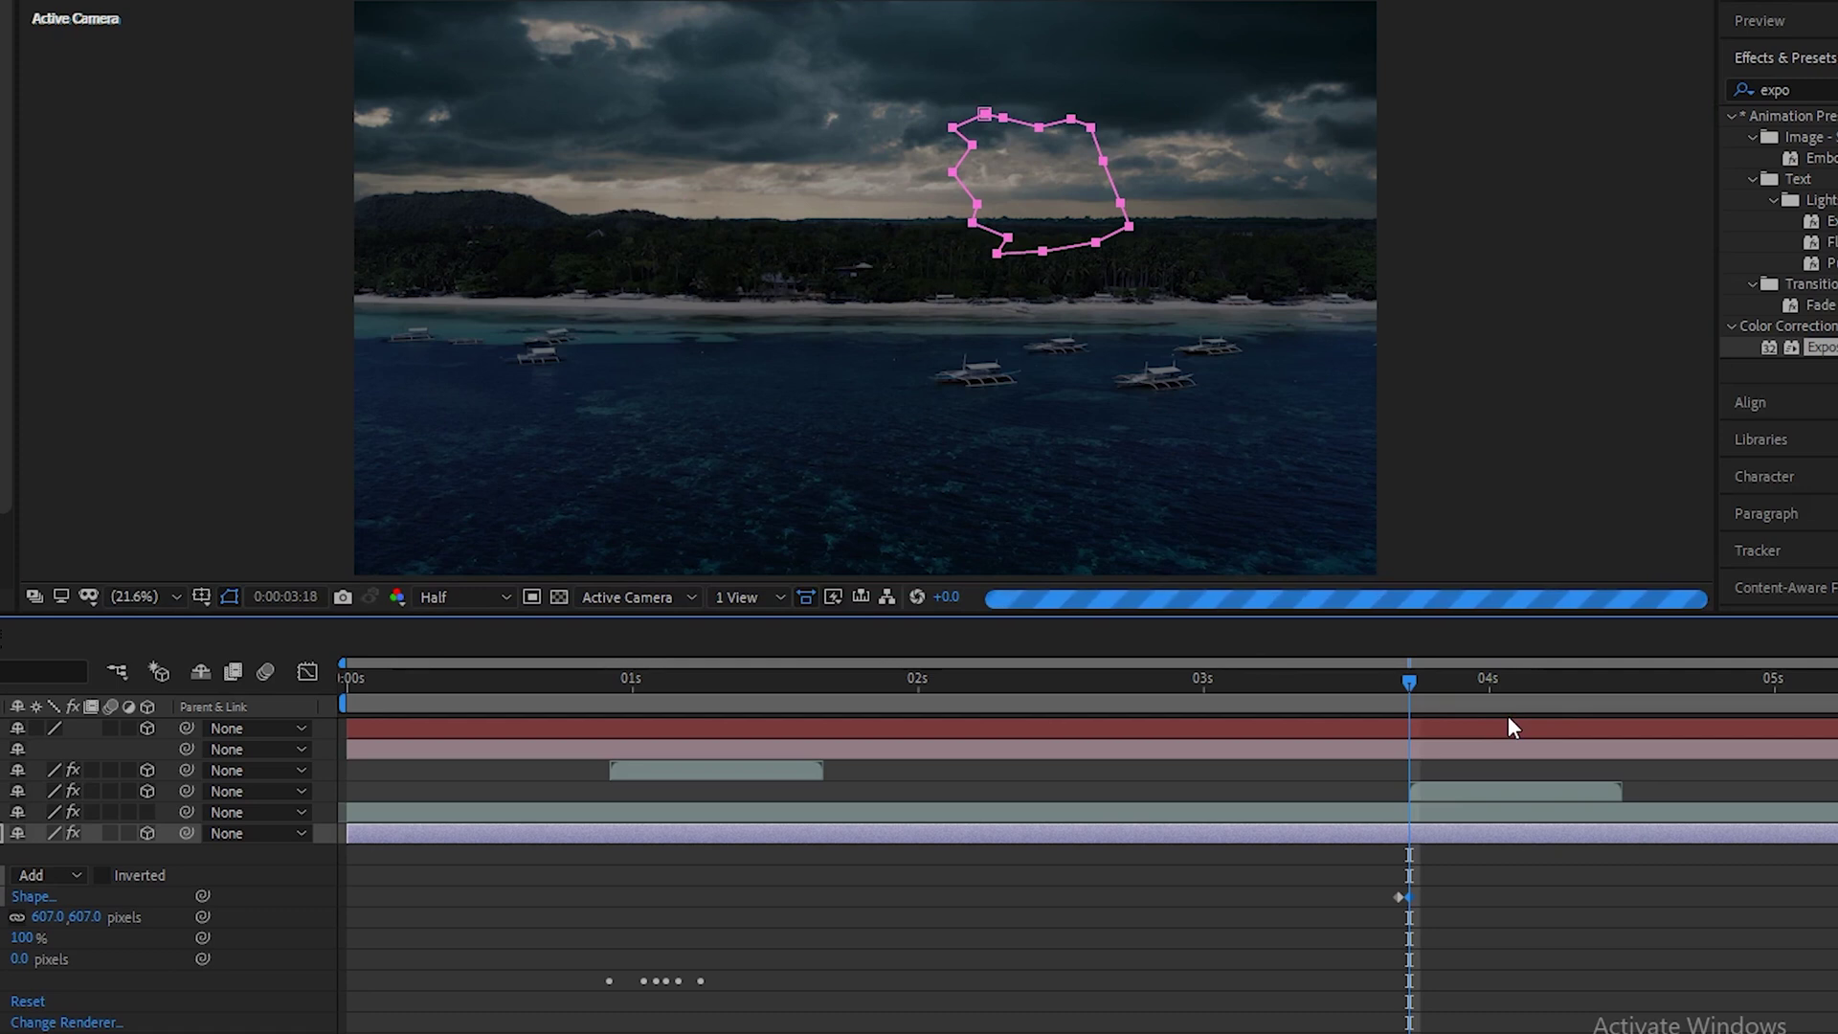
left_click(1513, 682)
mouse_move(1514, 682)
left_mouse_down()
mouse_move(1463, 694)
mouse_move(1509, 692)
left_mouse_up()
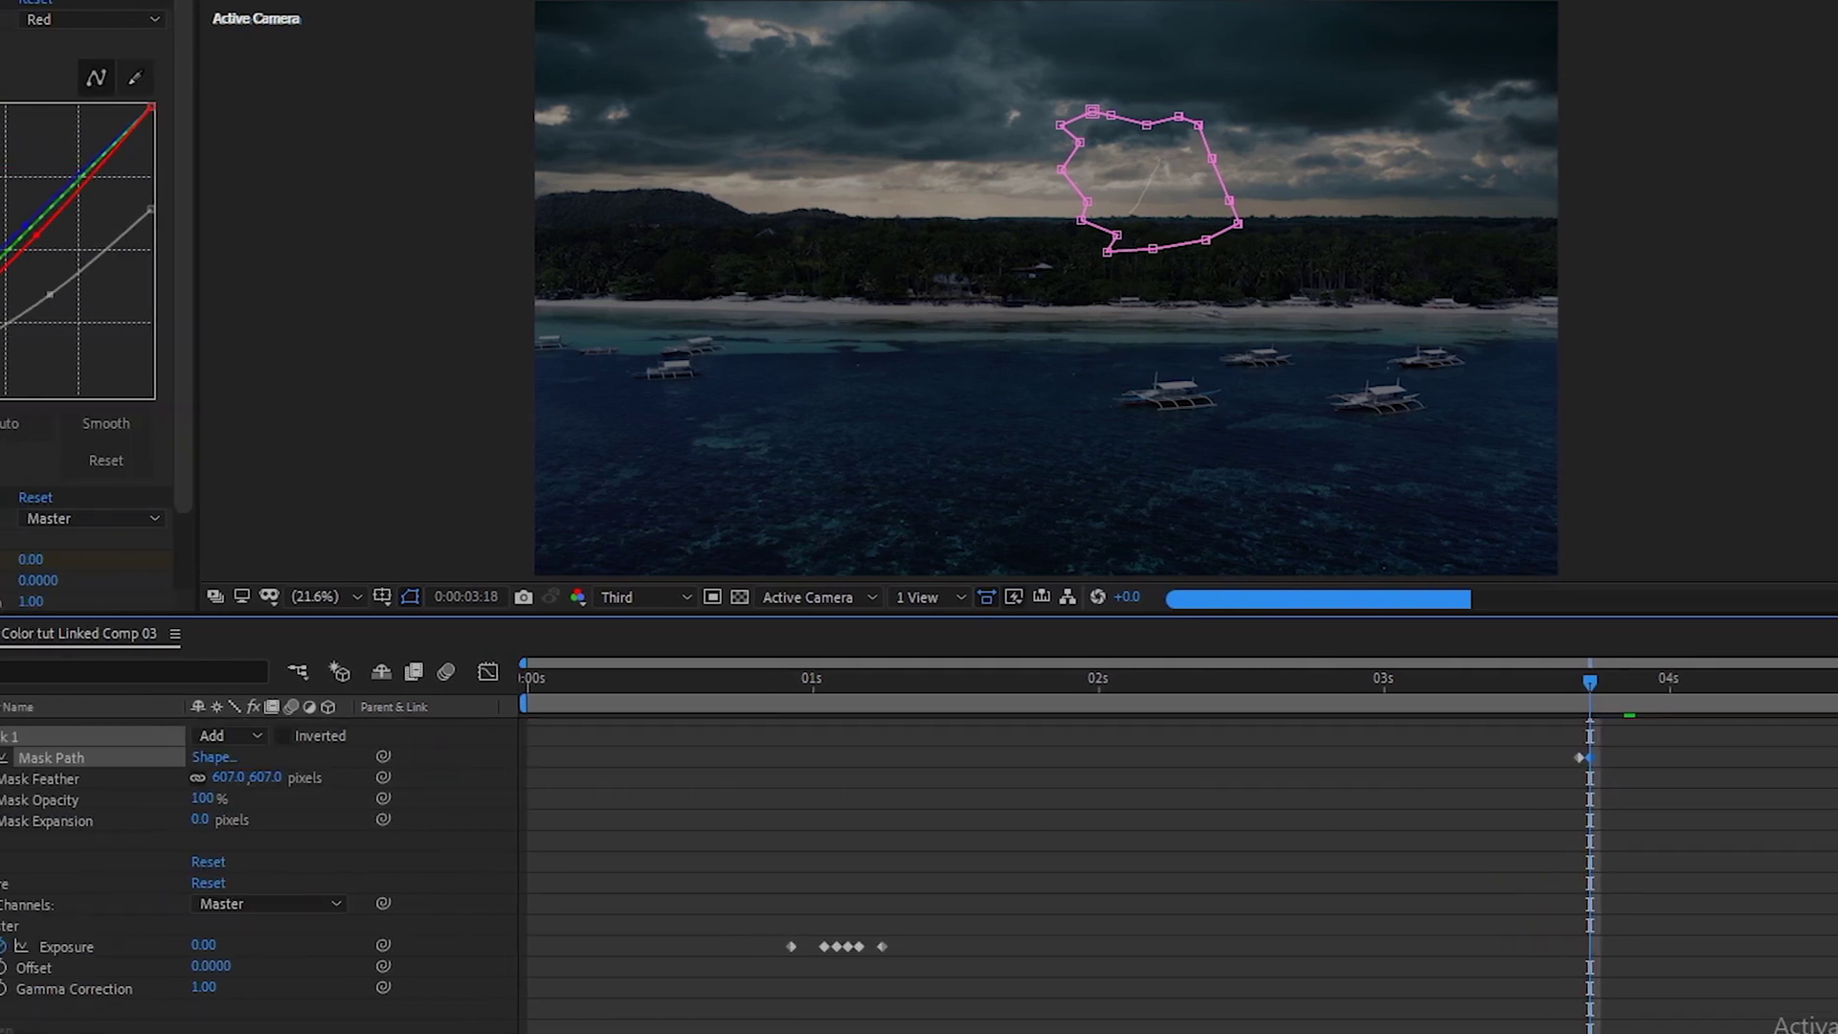
Copy all the Exposure keyframes of Brightened clouds and paste them at 0:00:03:18, where Lightning 2 starts
left_click_drag(912, 928, 1155, 973)
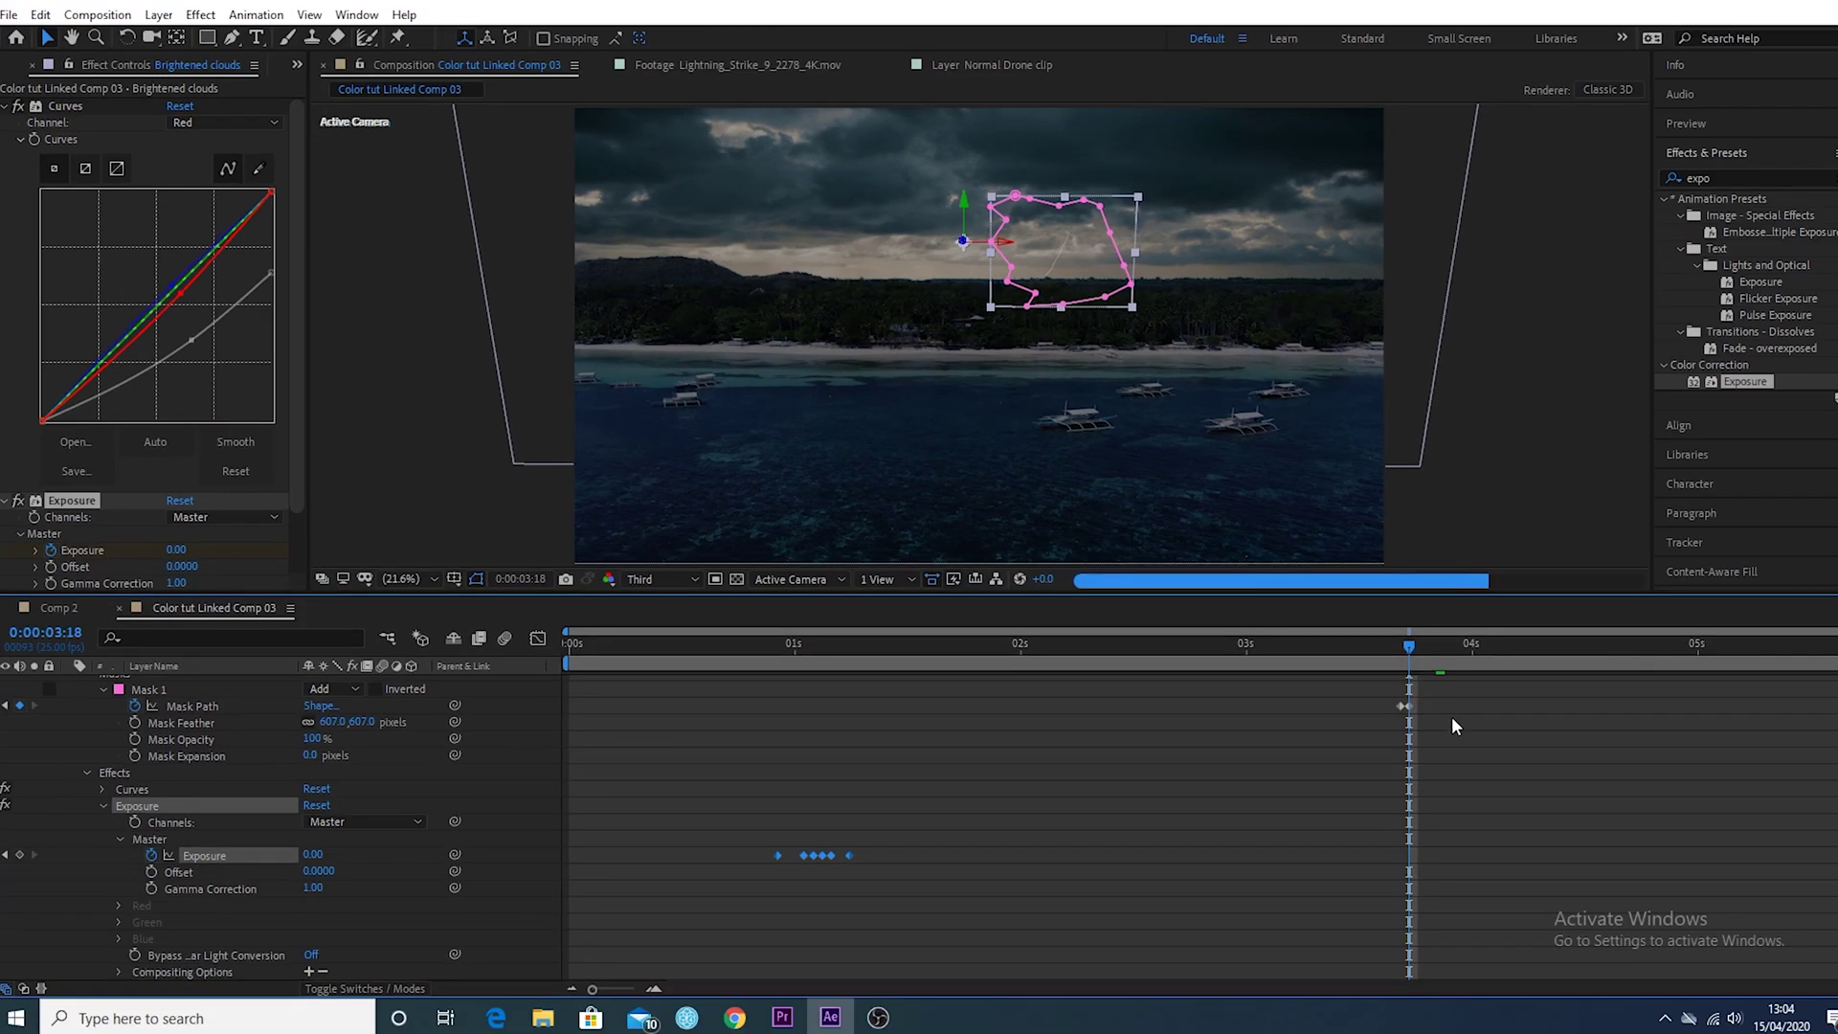
scroll(1829, 769, "up", 3)
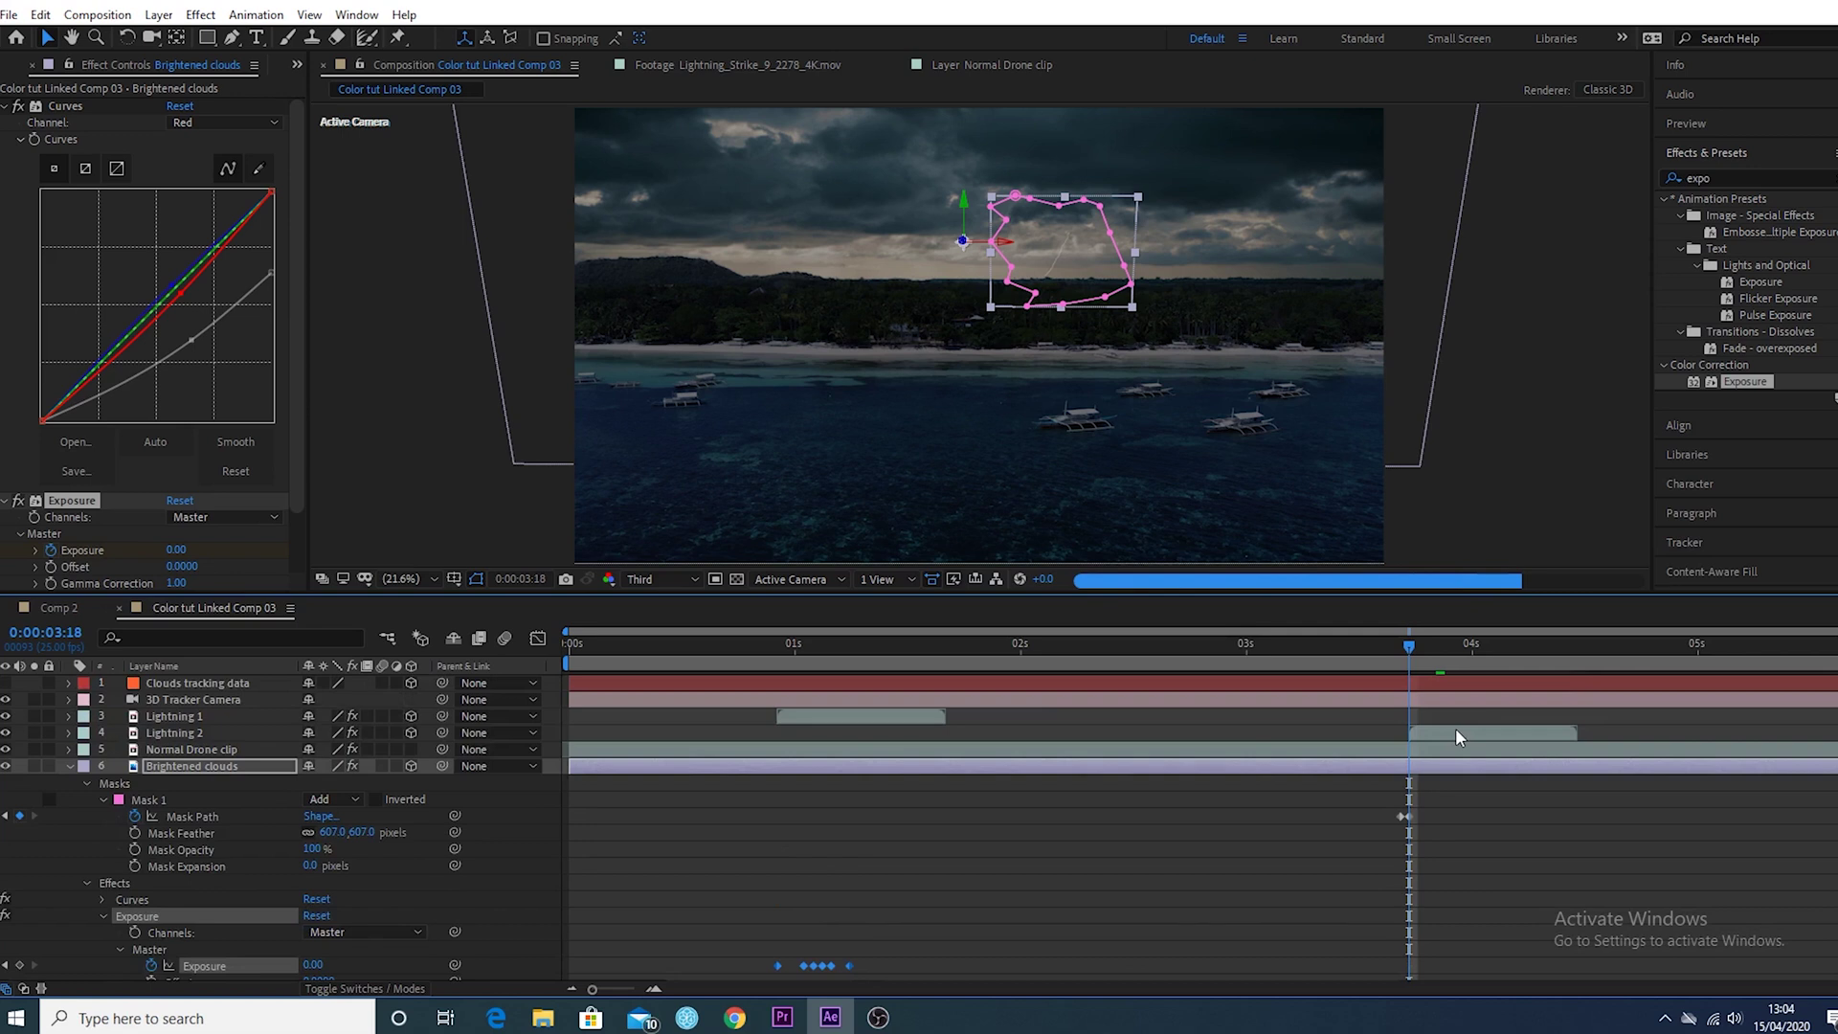
scroll(1455, 728, "down", 2)
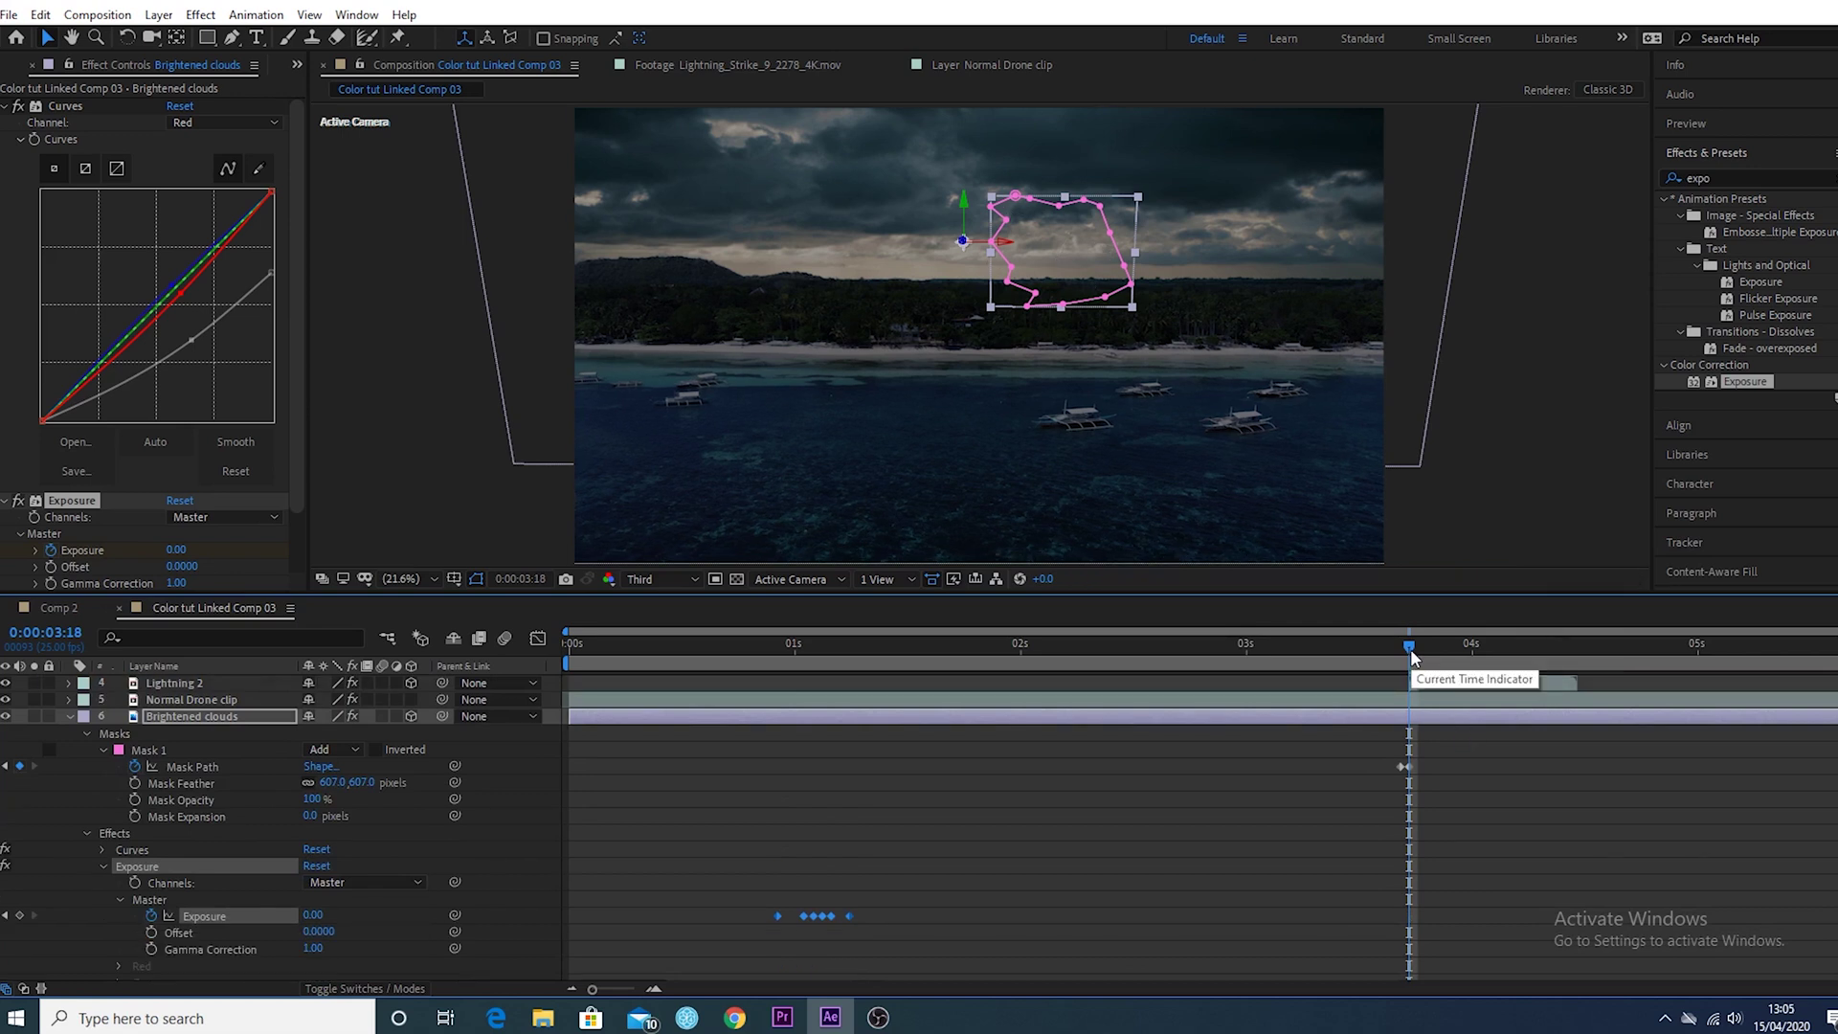
key("ctrl+v")
Preview the cloud flicker around the second lightning strike, starting just before 0:00:03:18
left_click_drag(1411, 651, 1386, 661)
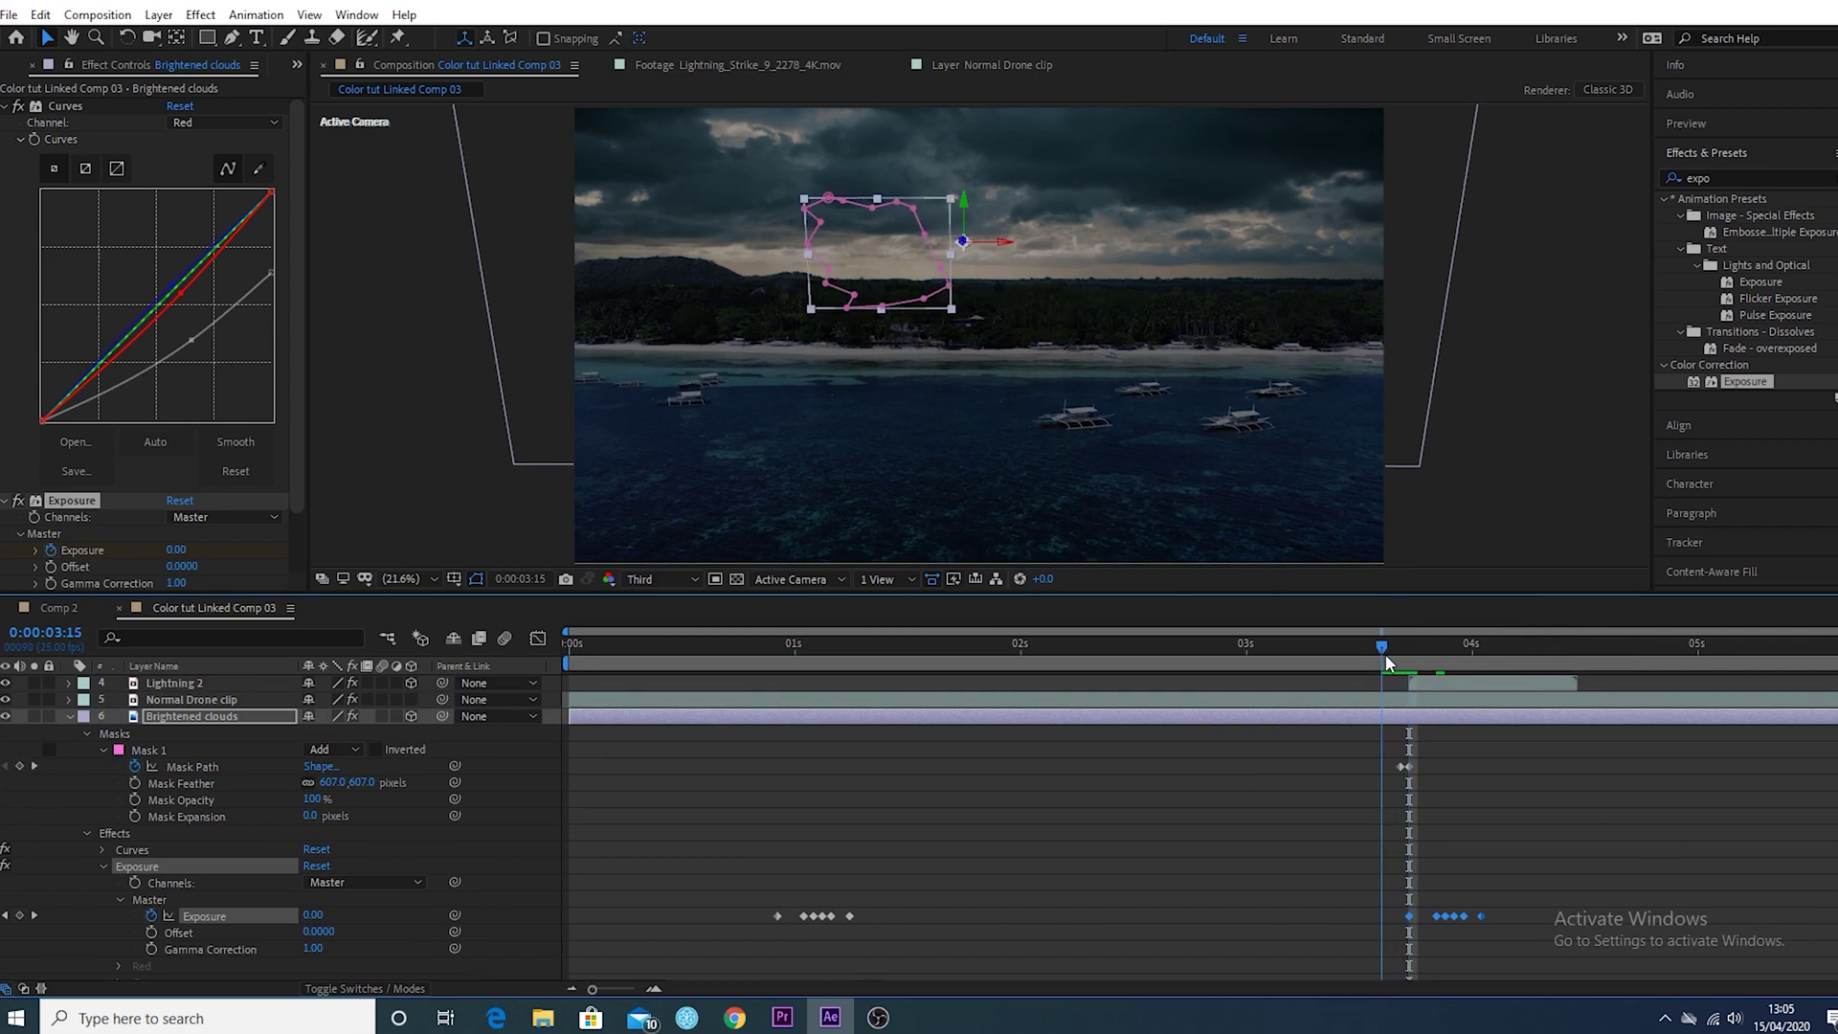
key("space")
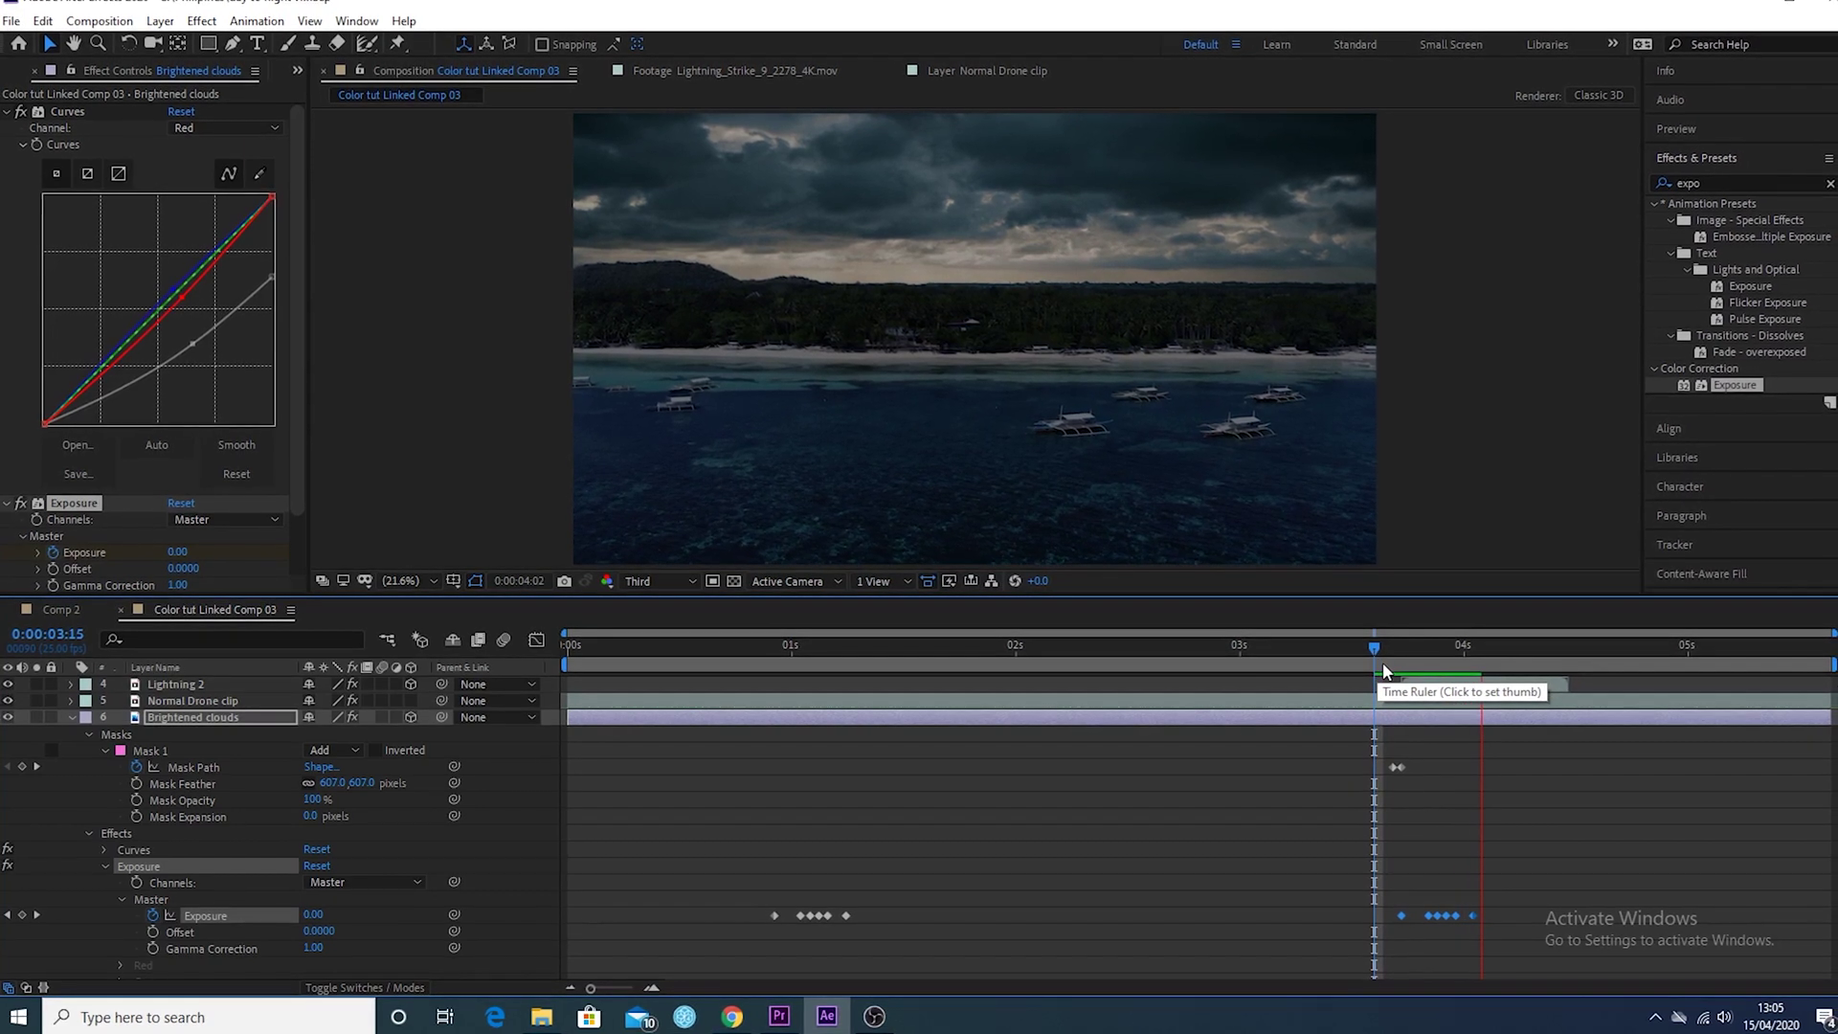
key("space")
left_click_drag(1478, 658, 1319, 667)
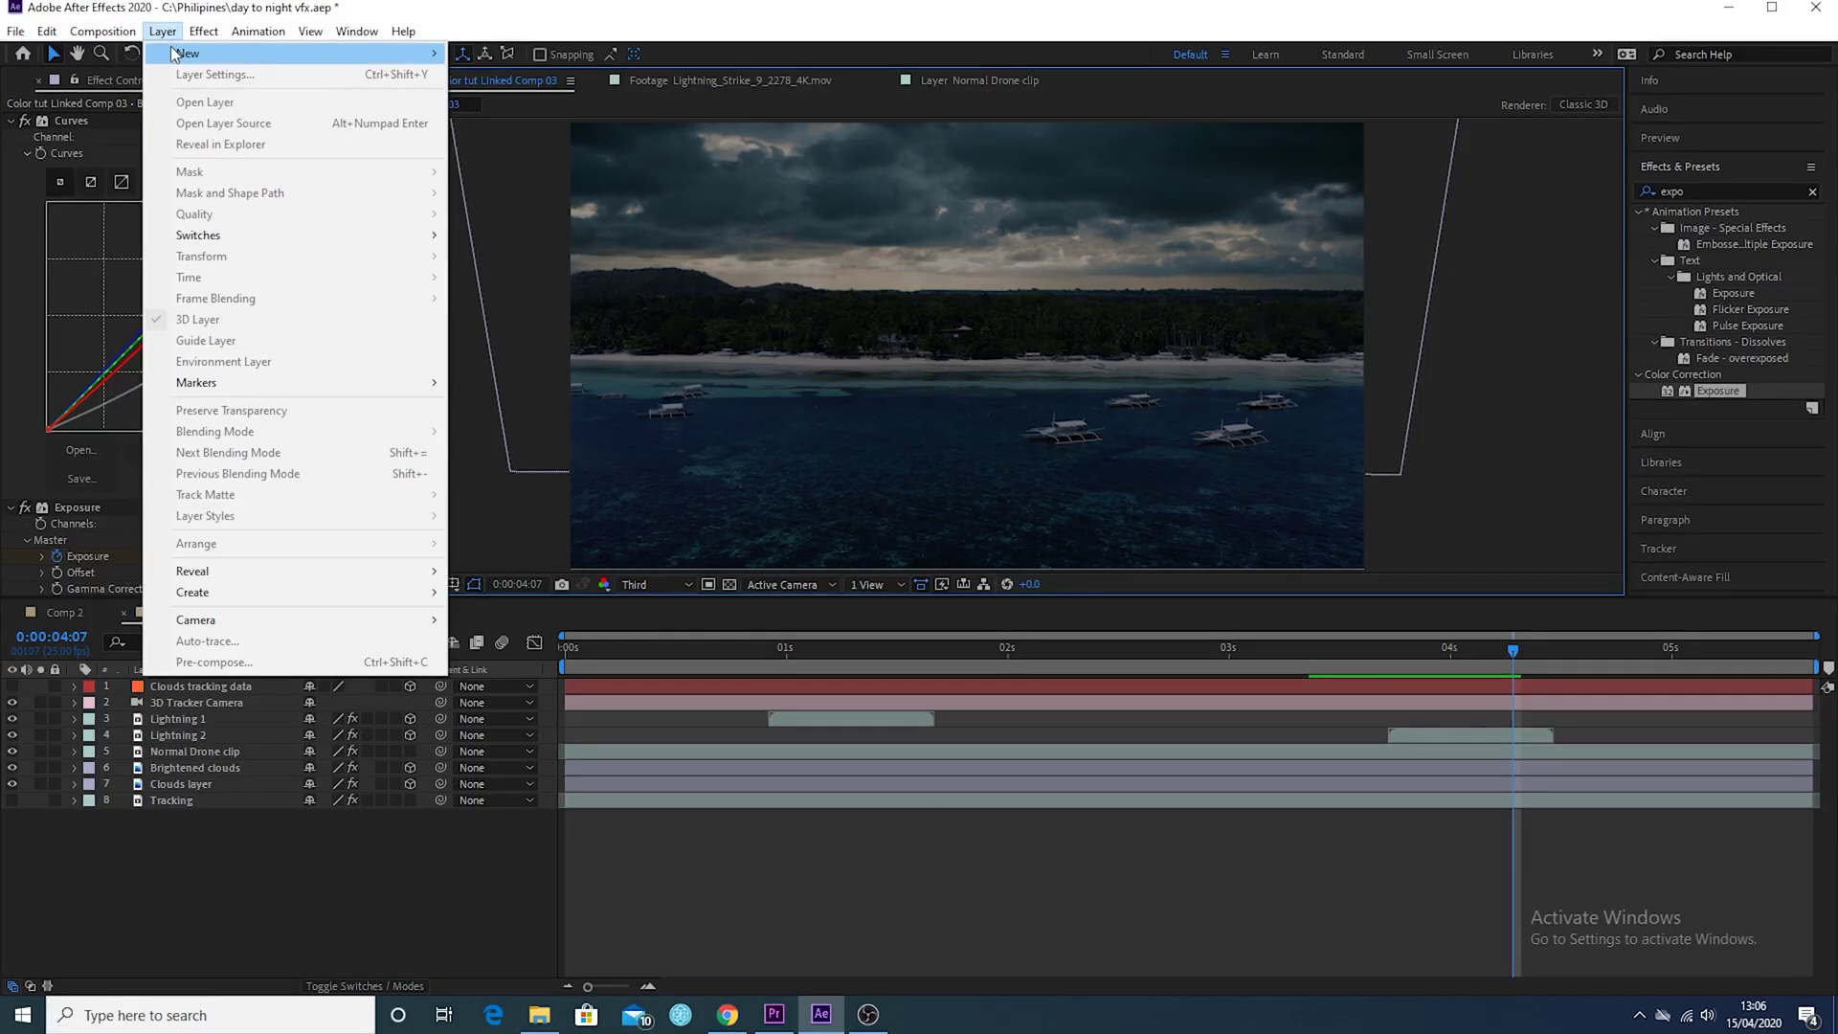
Create an adjustment layer named Overall exposure and place it between the 3D Tracker Camera and Lightning 1
mouse_move(402, 53)
left_click(520, 180)
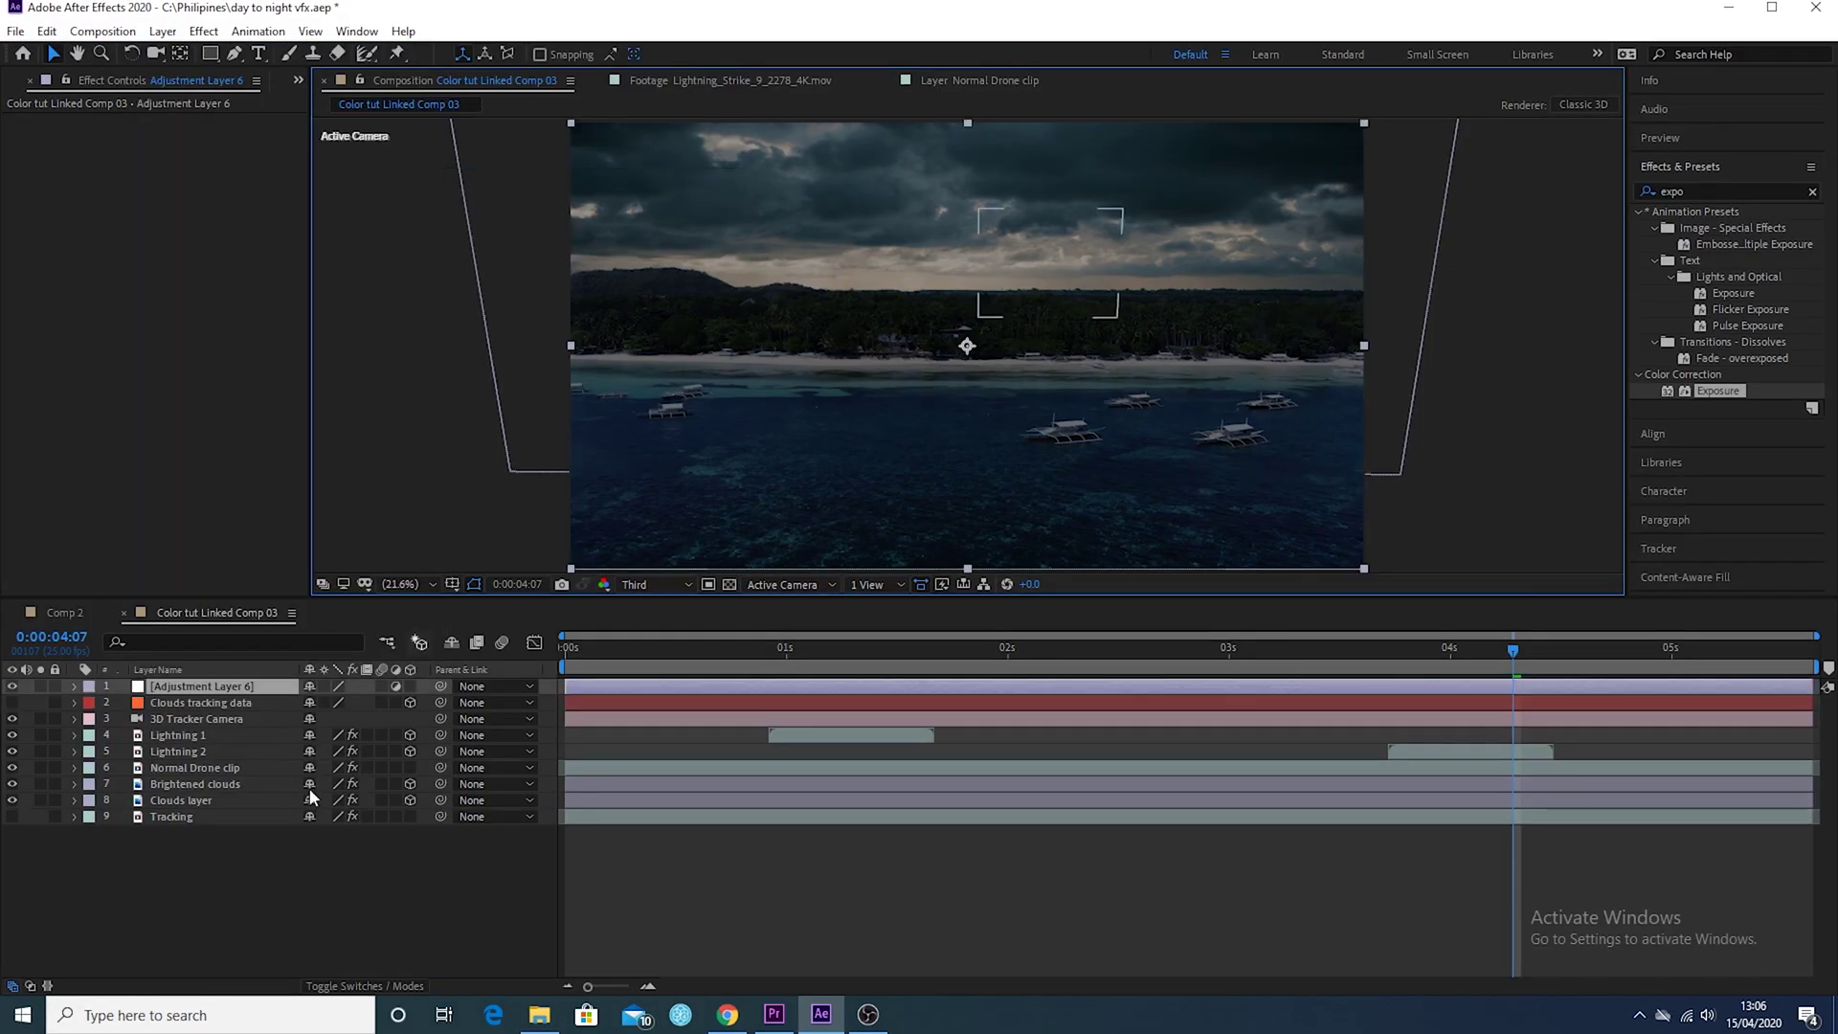
right_click(227, 694)
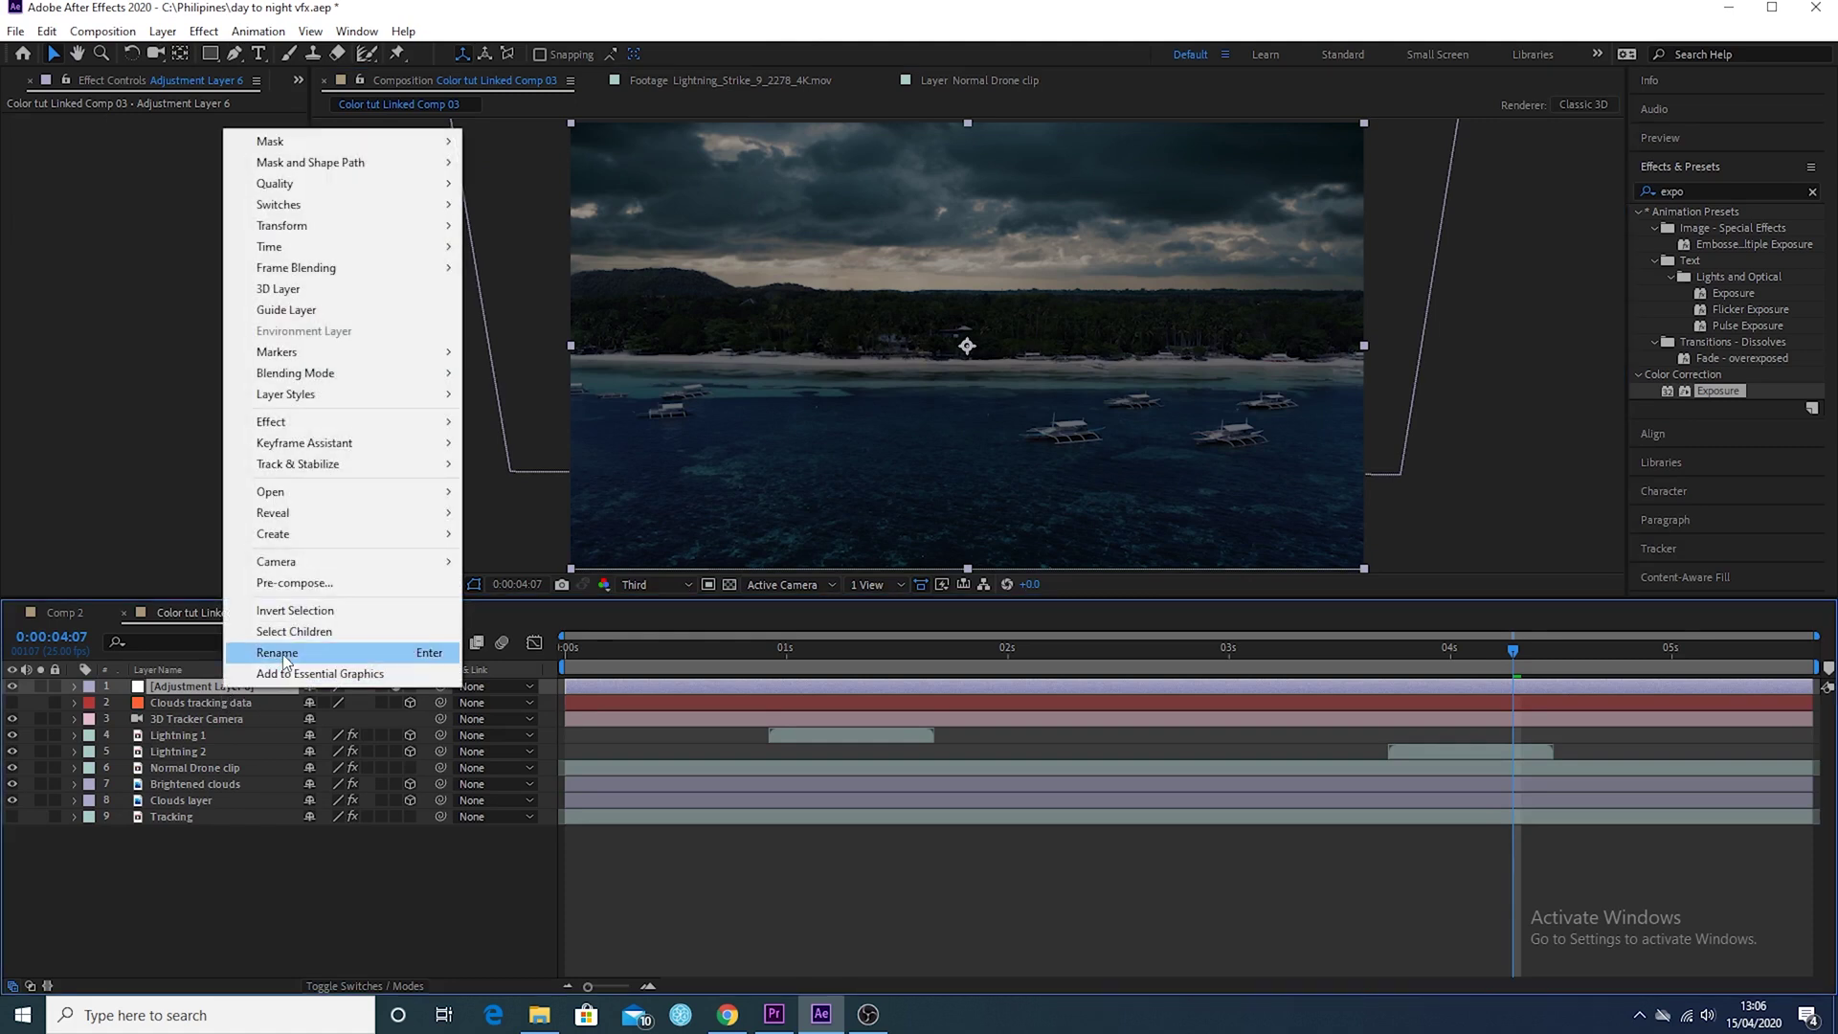
left_click(275, 649)
type("Overall exposure")
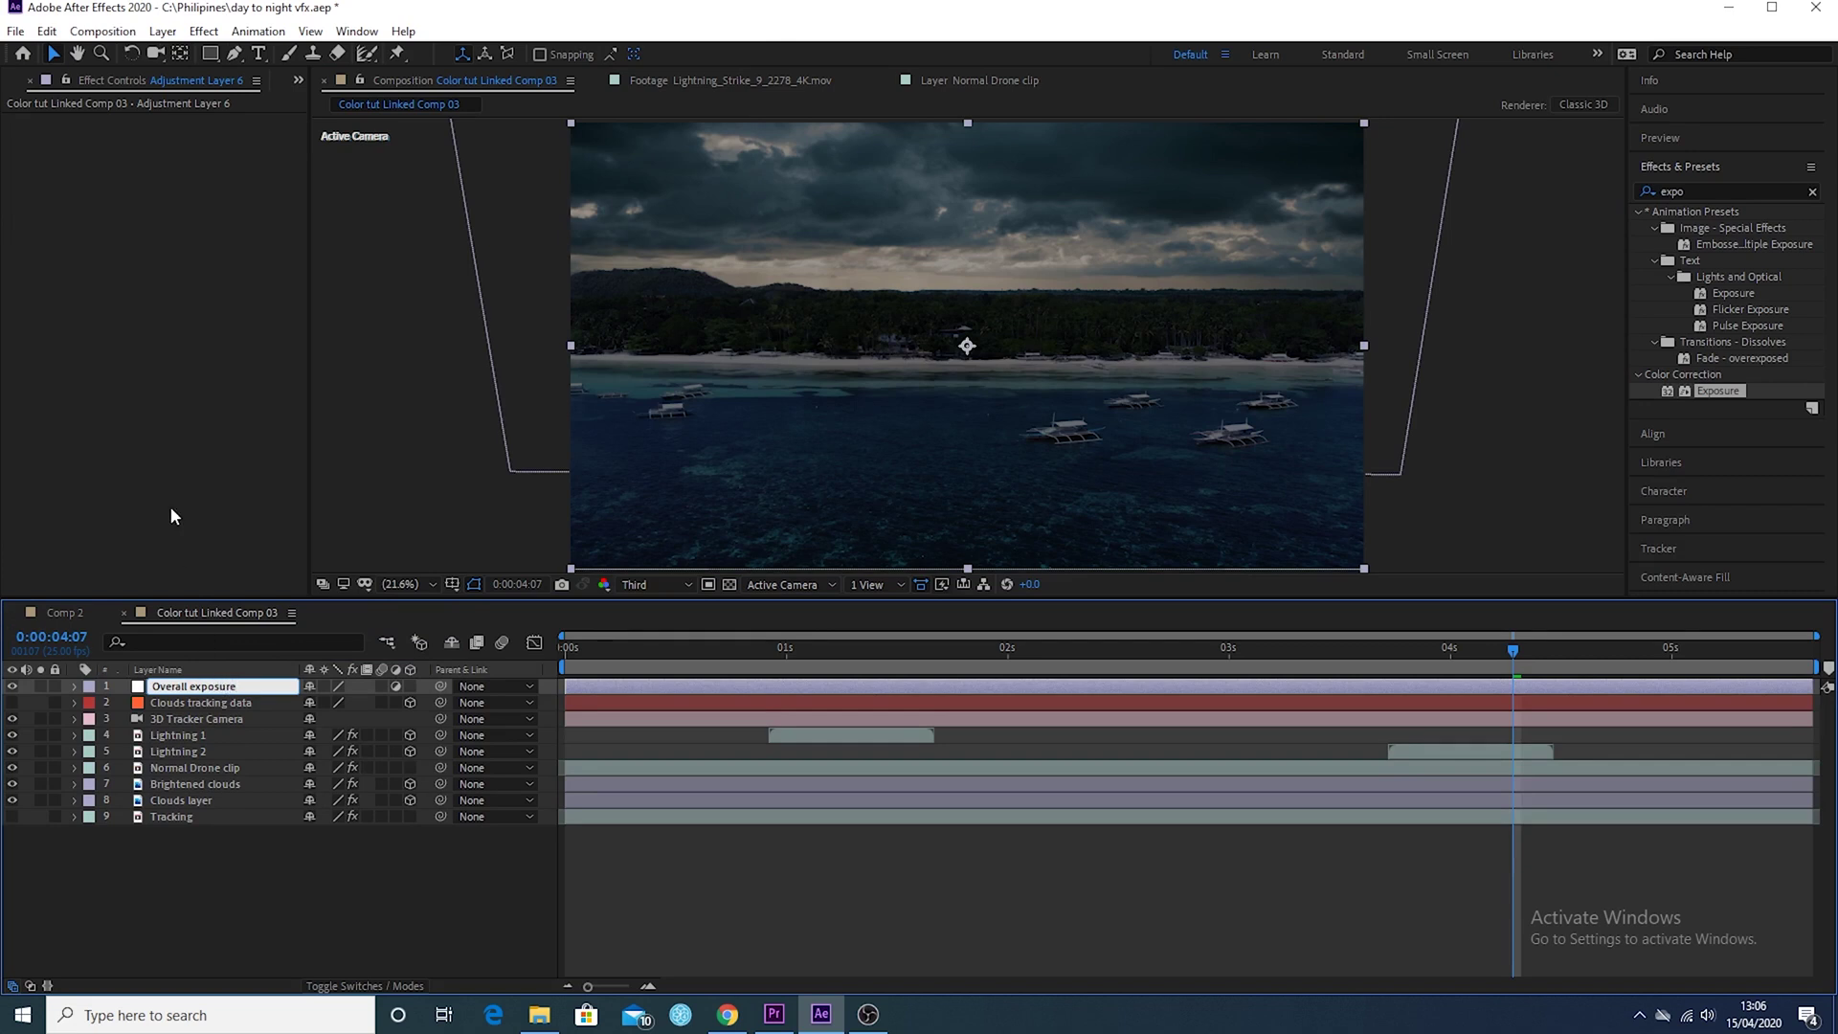
left_click(171, 510)
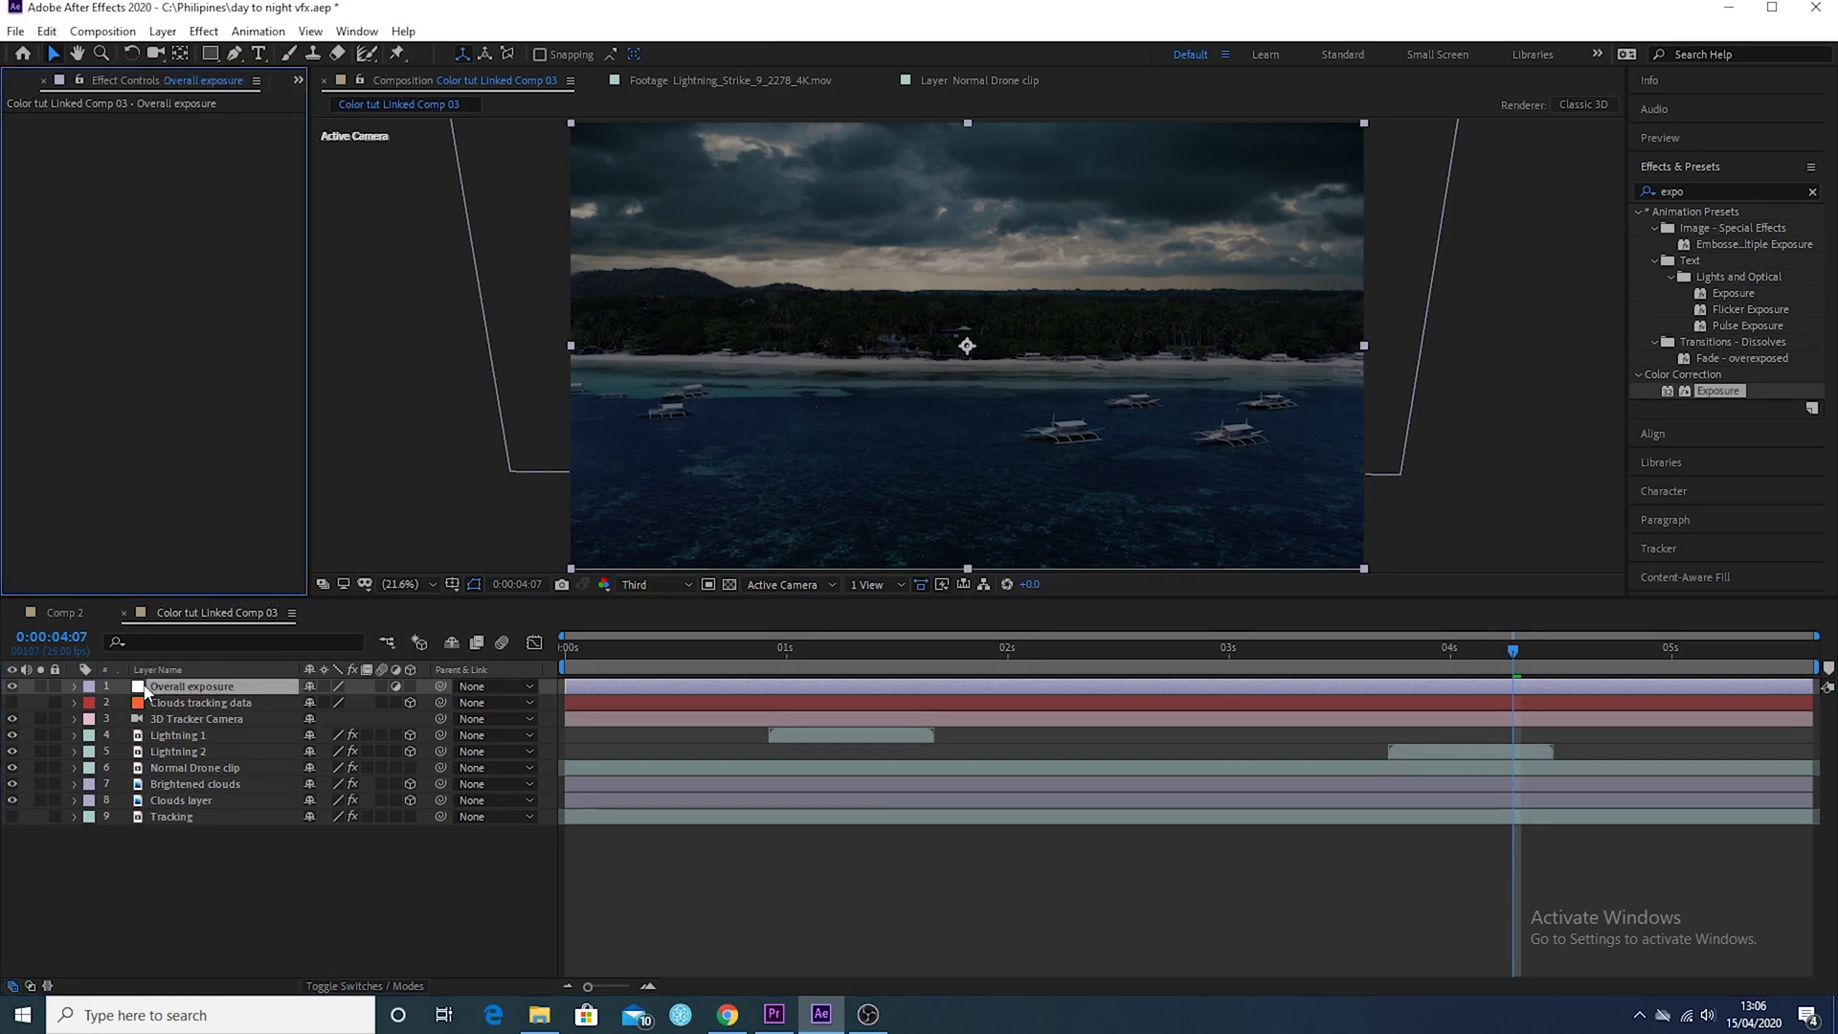
left_click_drag(142, 686, 152, 722)
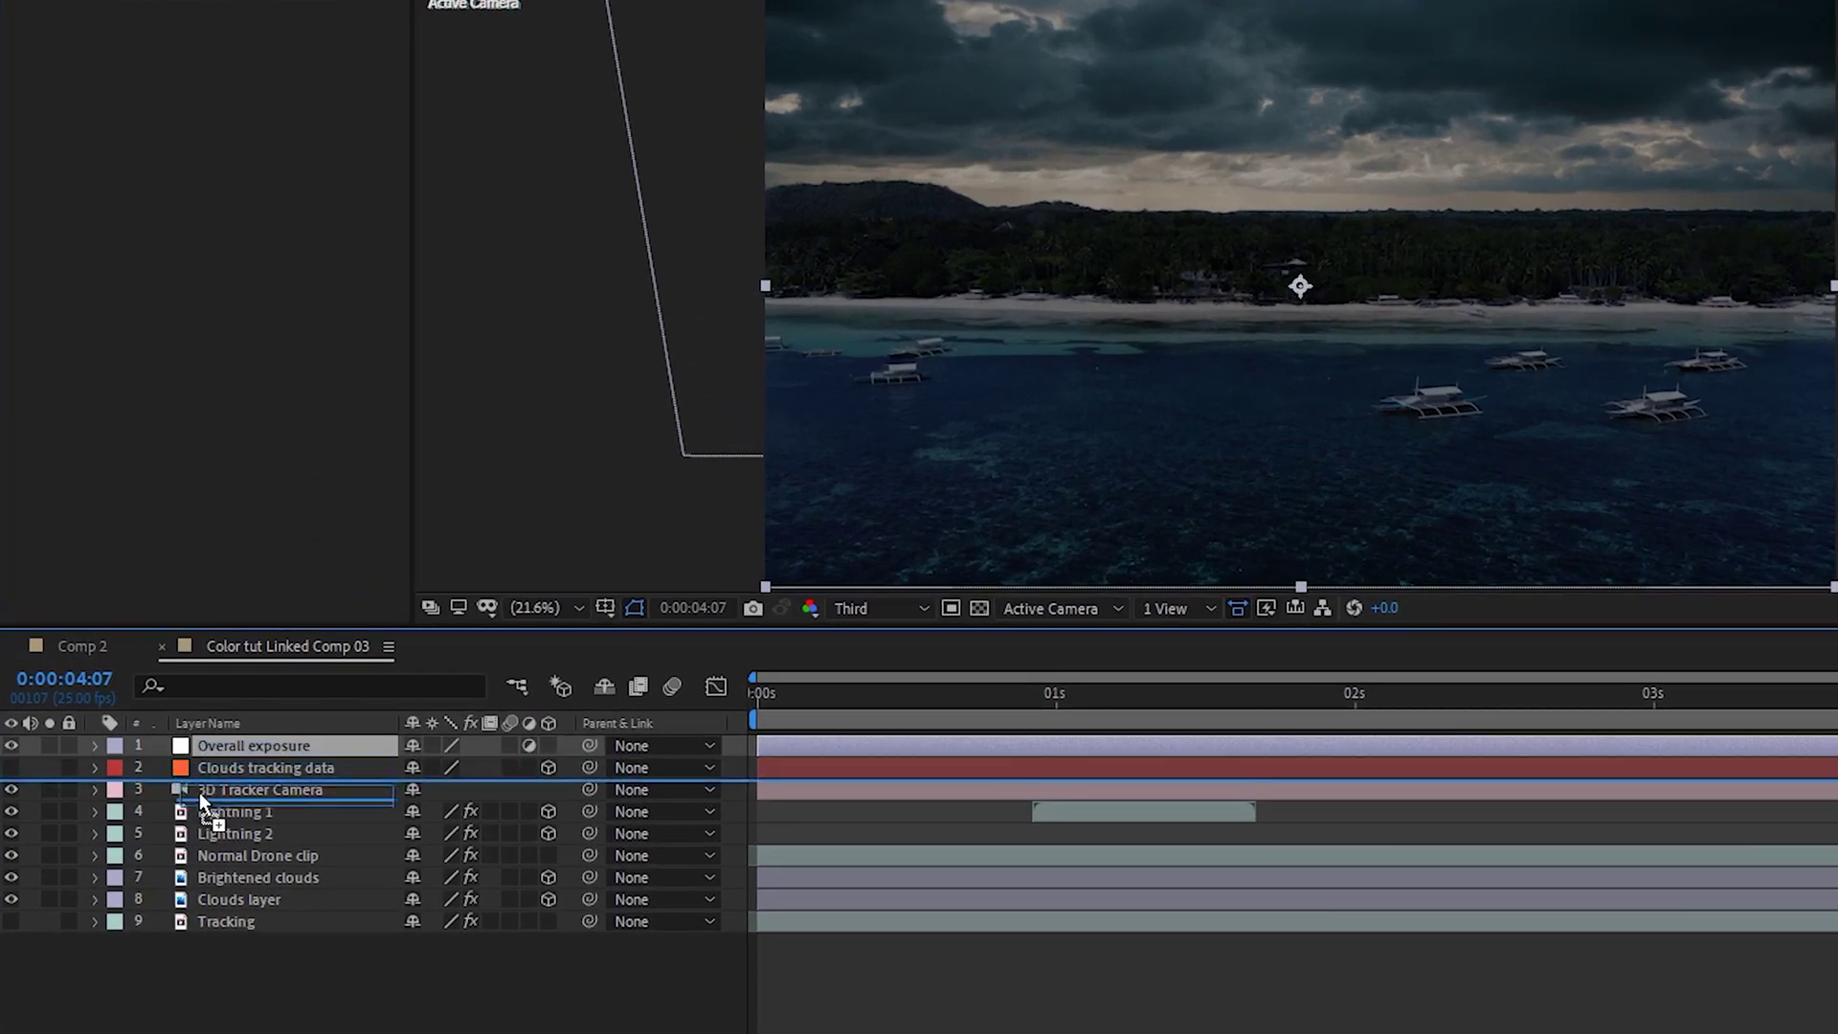
left_click_drag(199, 791, 201, 797)
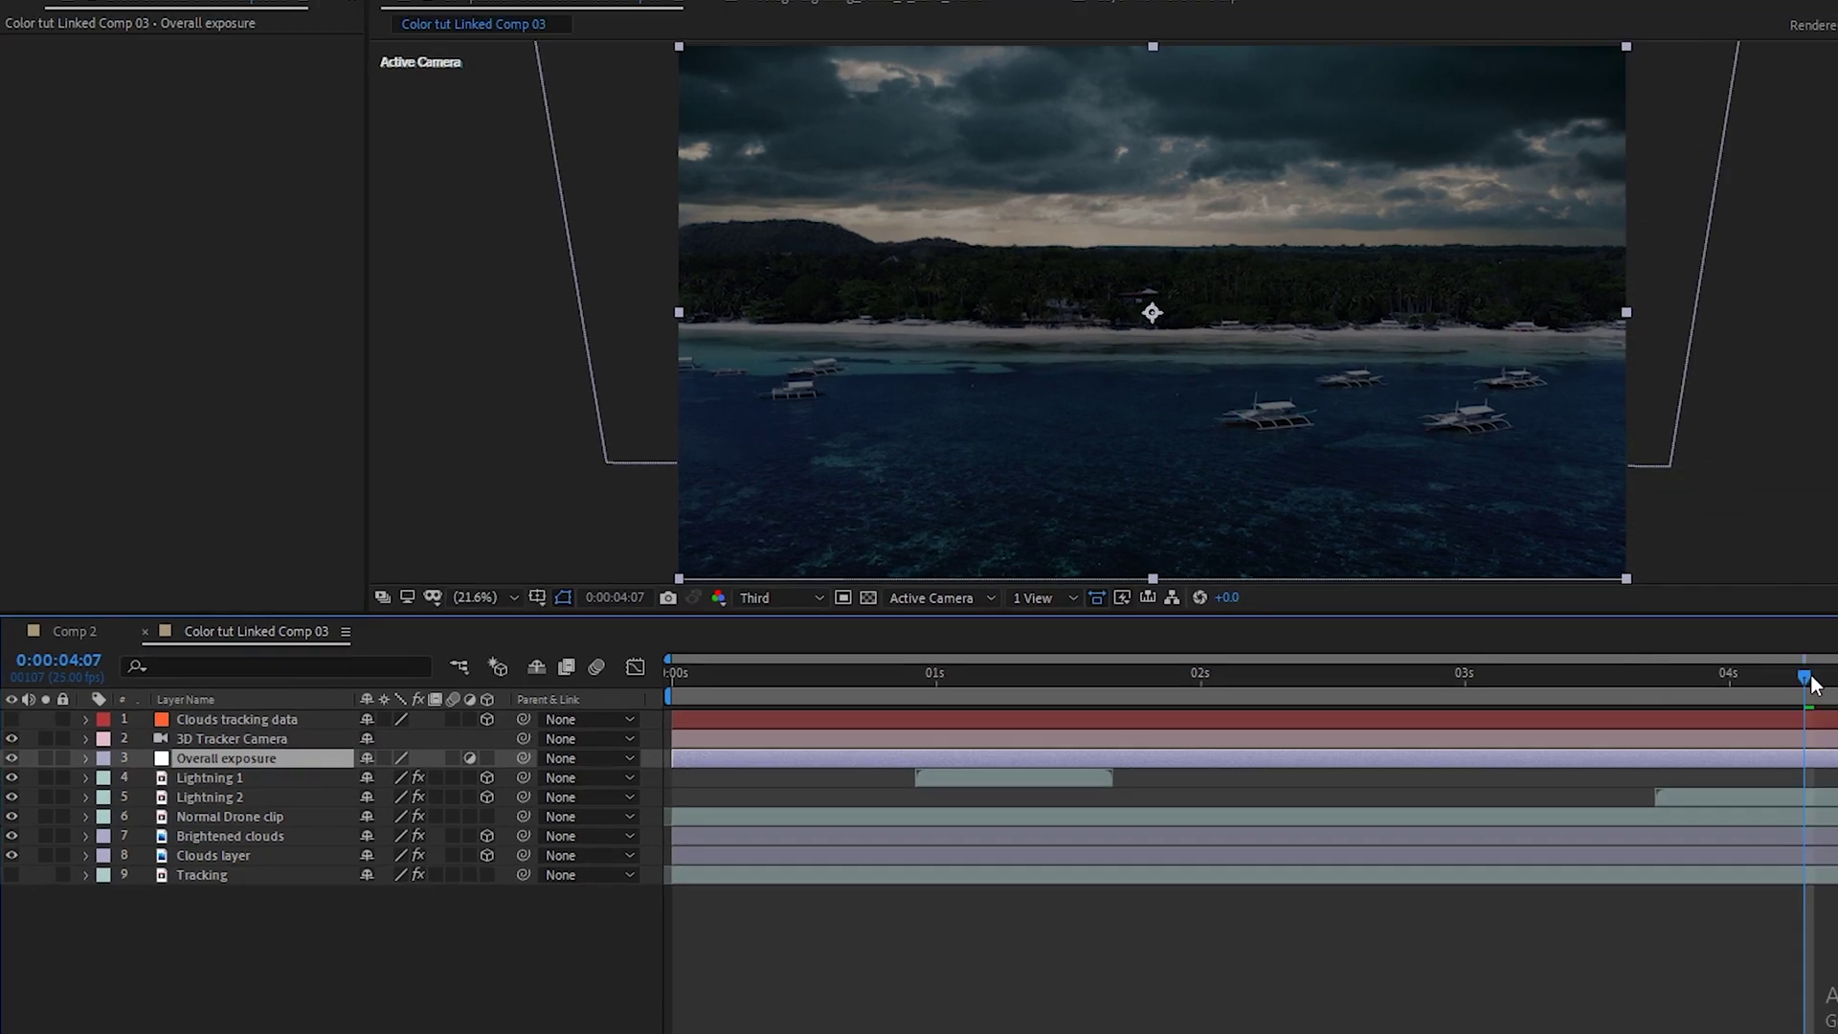
Go to 0:00:00:23, apply the Exposure effect to the Overall exposure layer and expand the layer's properties
left_click_drag(1810, 679, 768, 685)
left_click_drag(1718, 391, 175, 727)
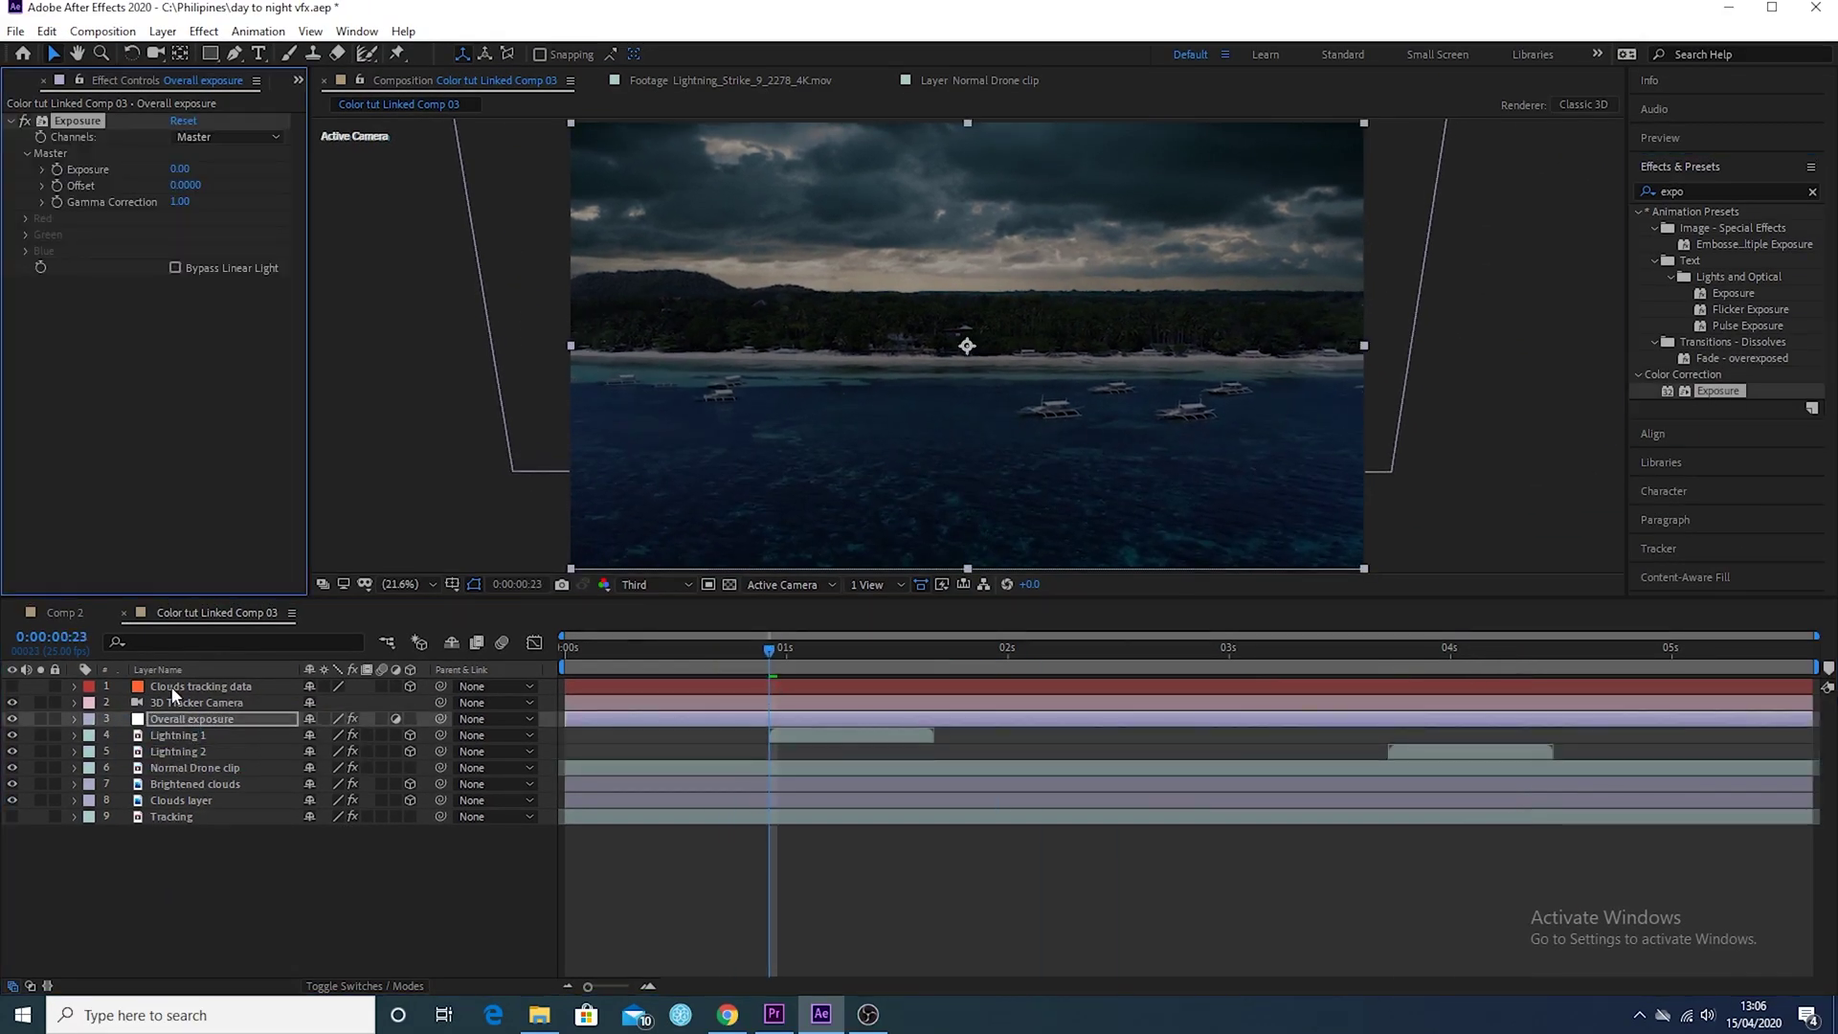
left_click(74, 719)
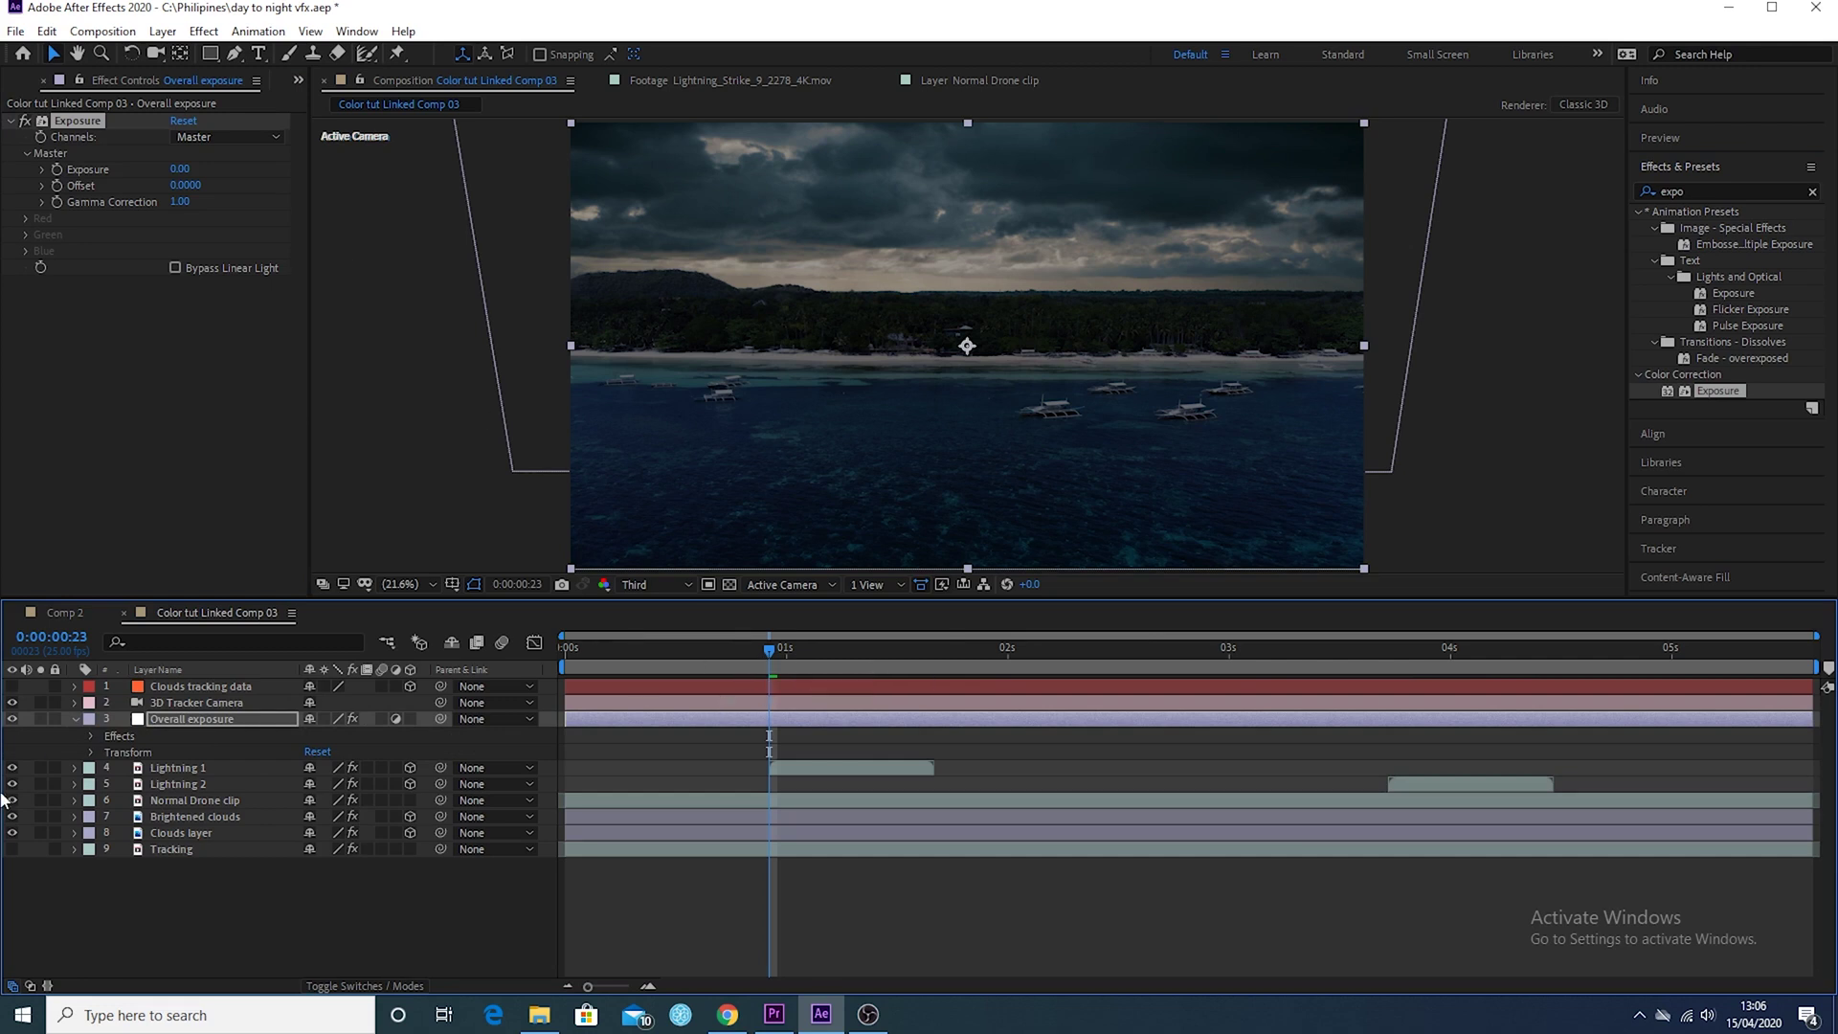
Expand the Overall exposure layer's Exposure effect and copy the Brightened clouds Exposure keyframes around the first lightning strike
left_click(90, 735)
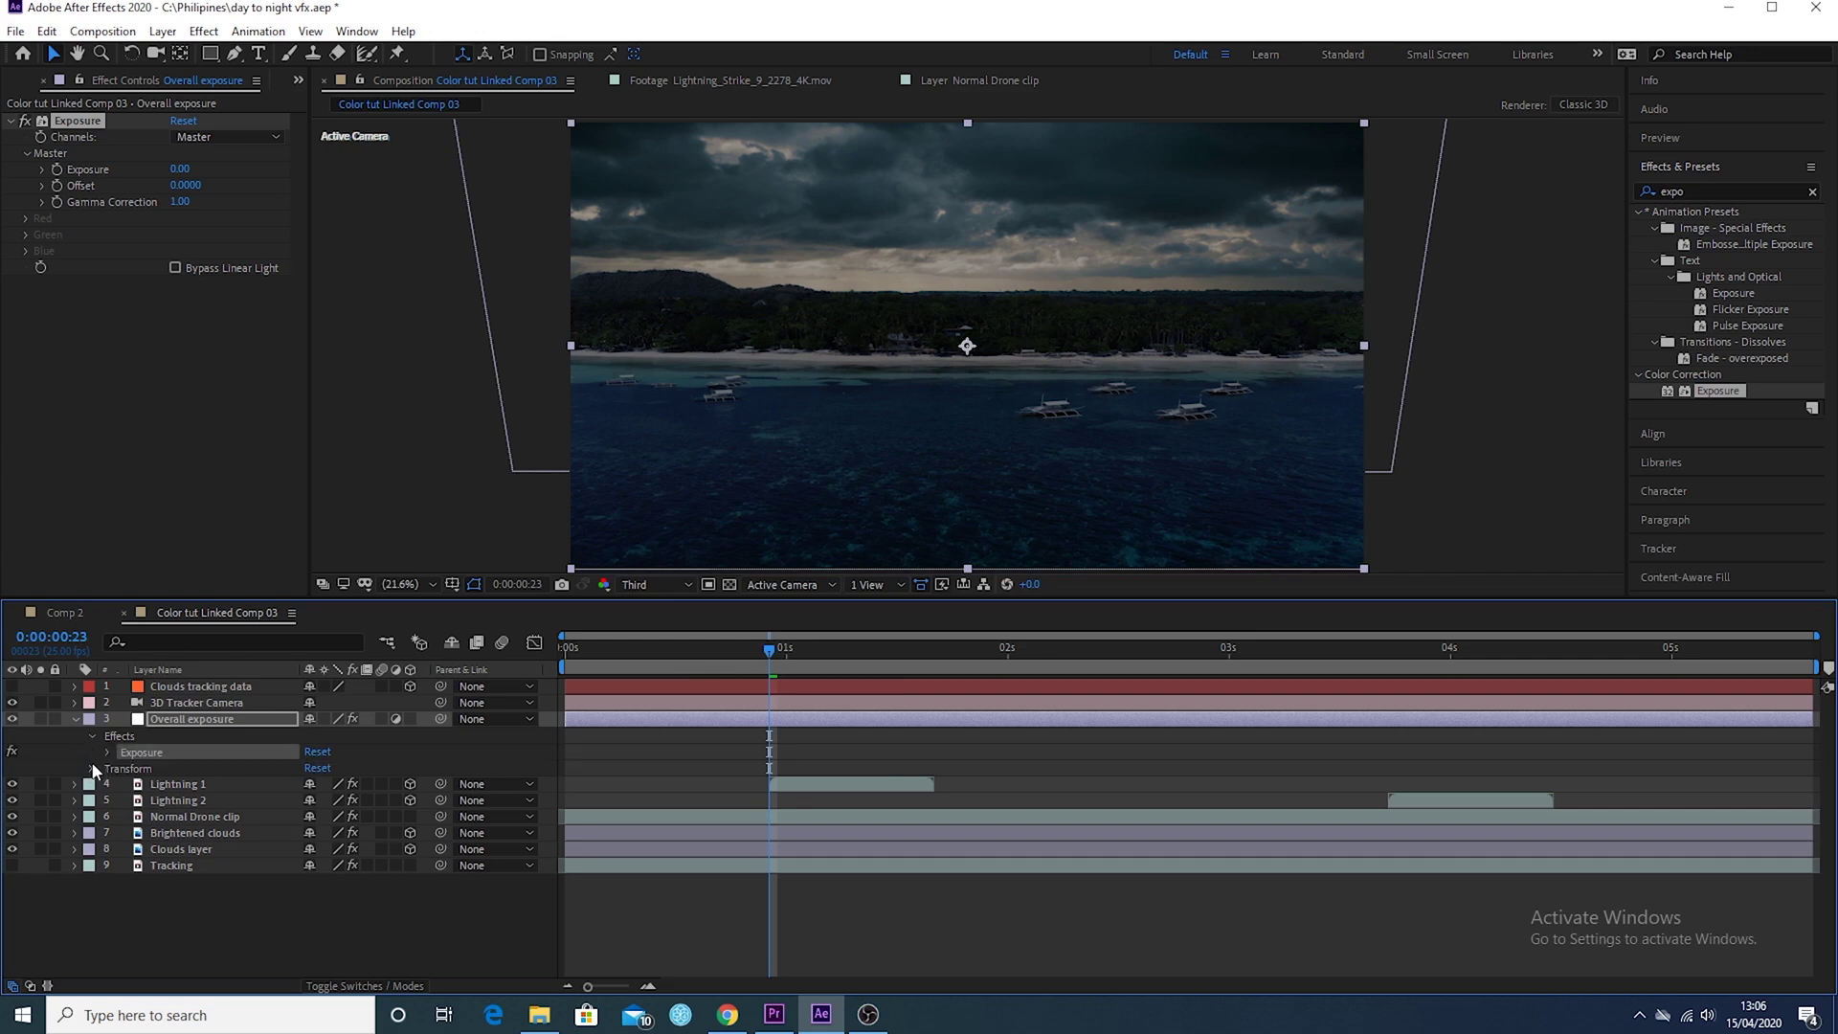
left_click(106, 753)
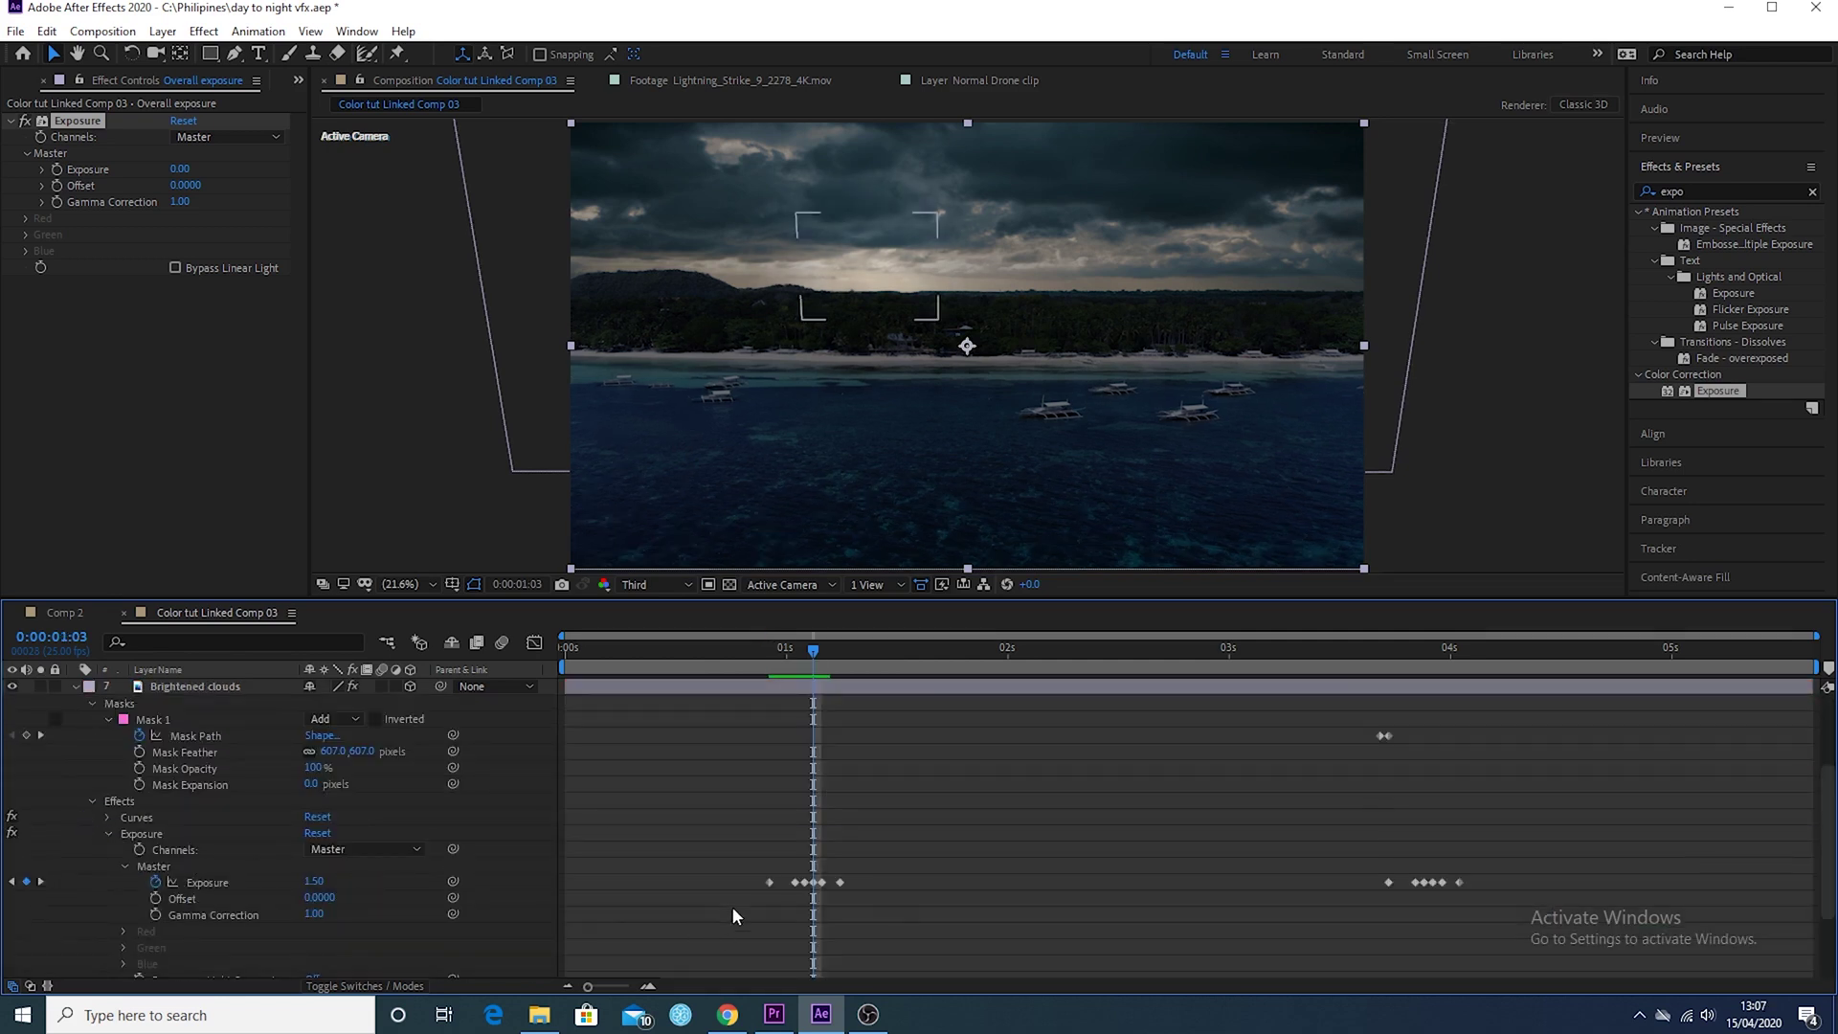
left_click_drag(751, 871, 856, 906)
scroll(774, 873, "up", 1)
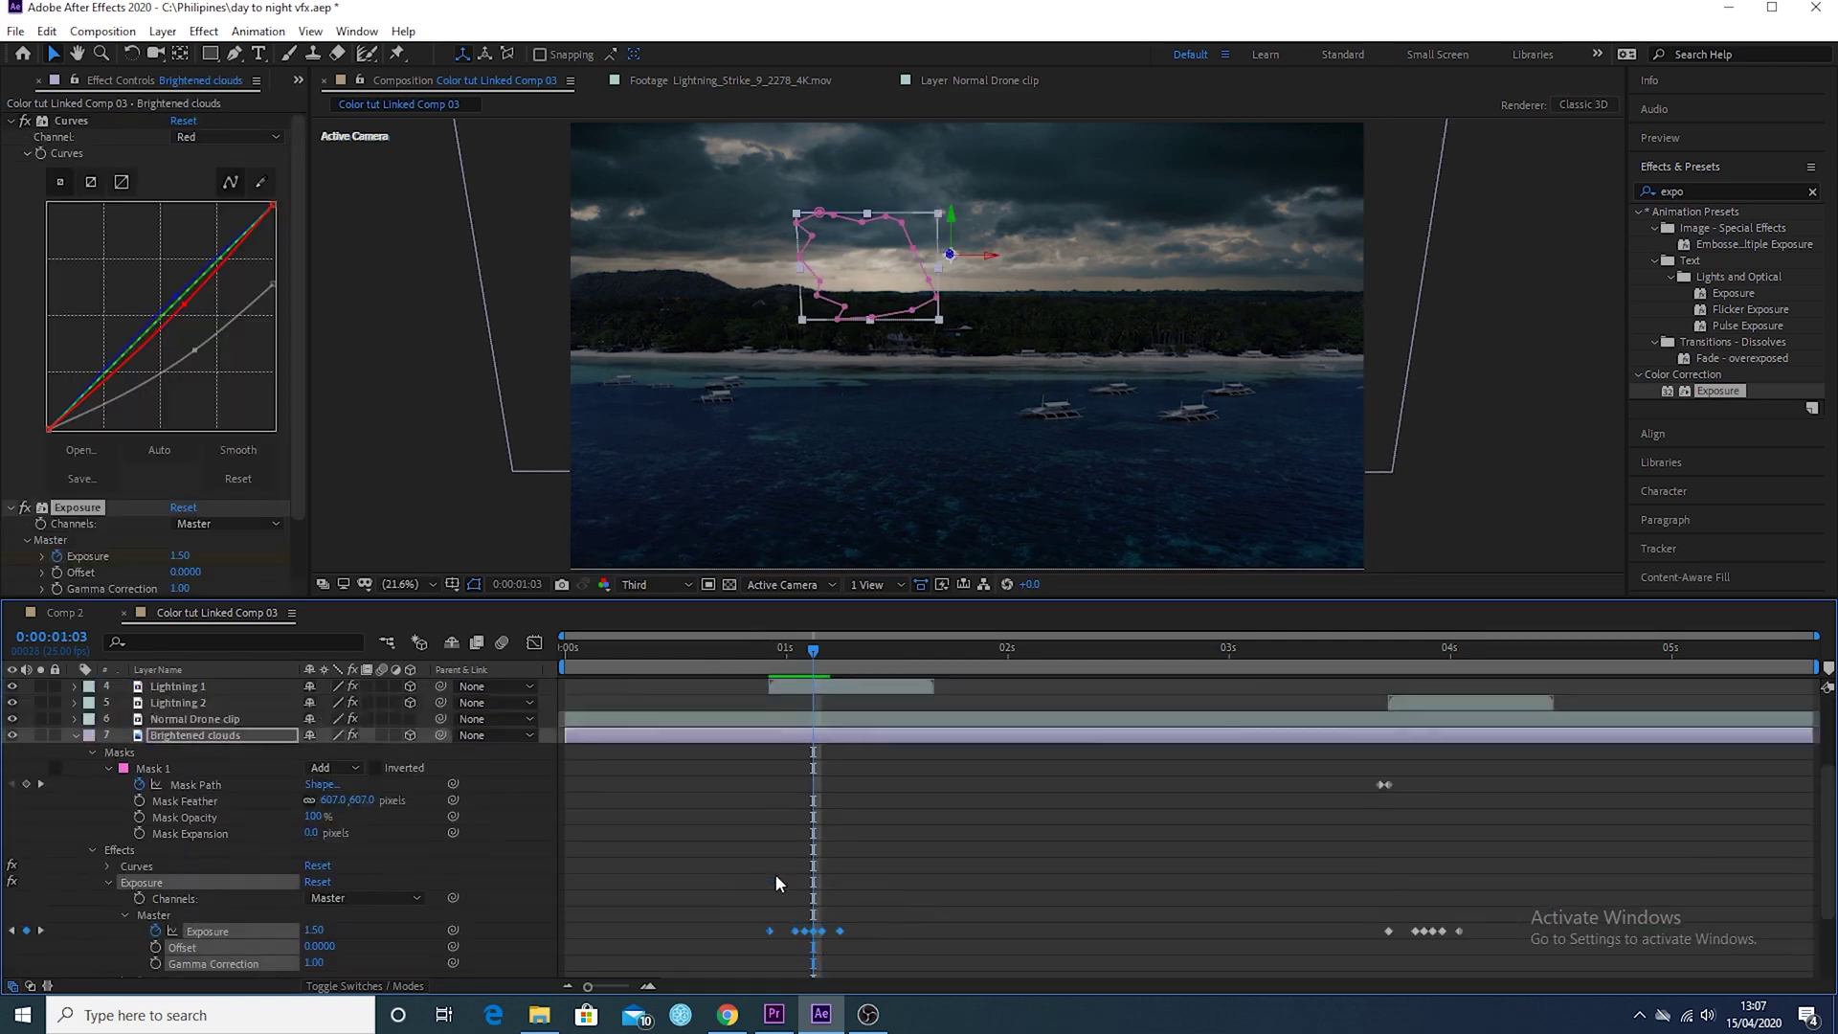
scroll(774, 873, "up", 2)
left_click(76, 816)
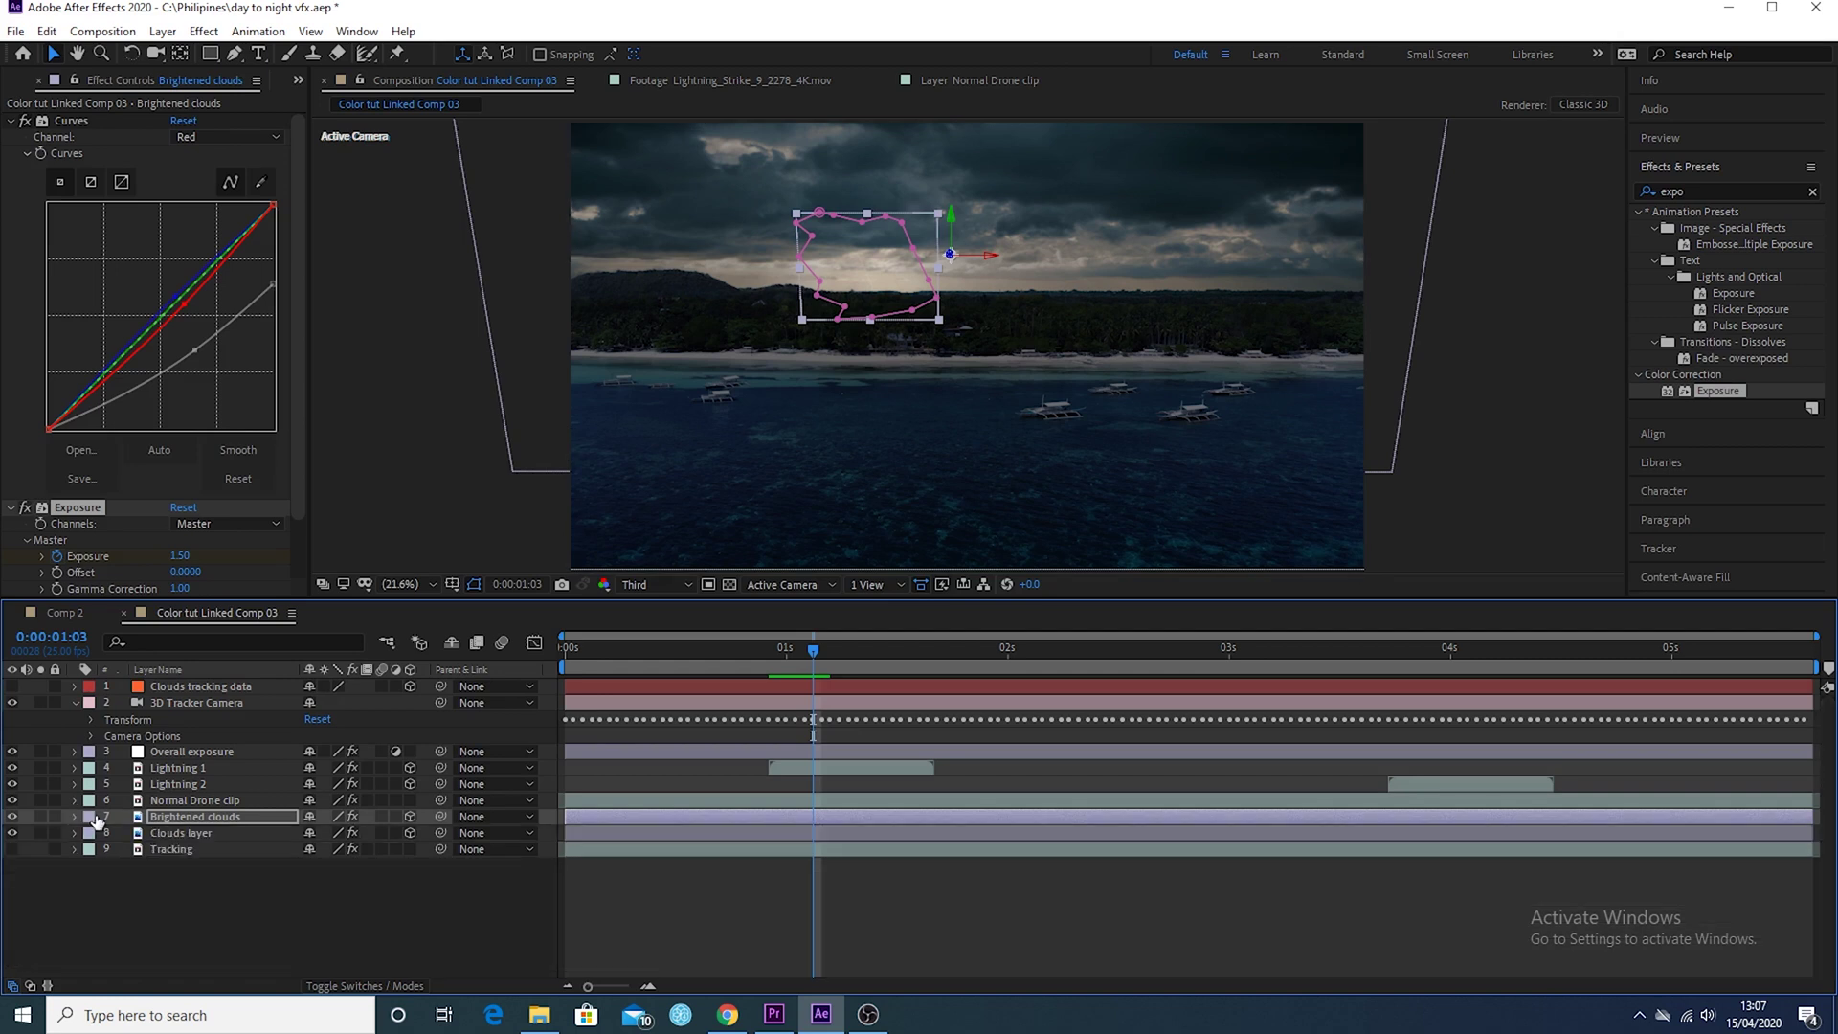
Paste the copied keyframes onto the Exposure property of the Overall exposure layer at 0:00:00:23, where Lightning 1 starts
left_click(71, 746)
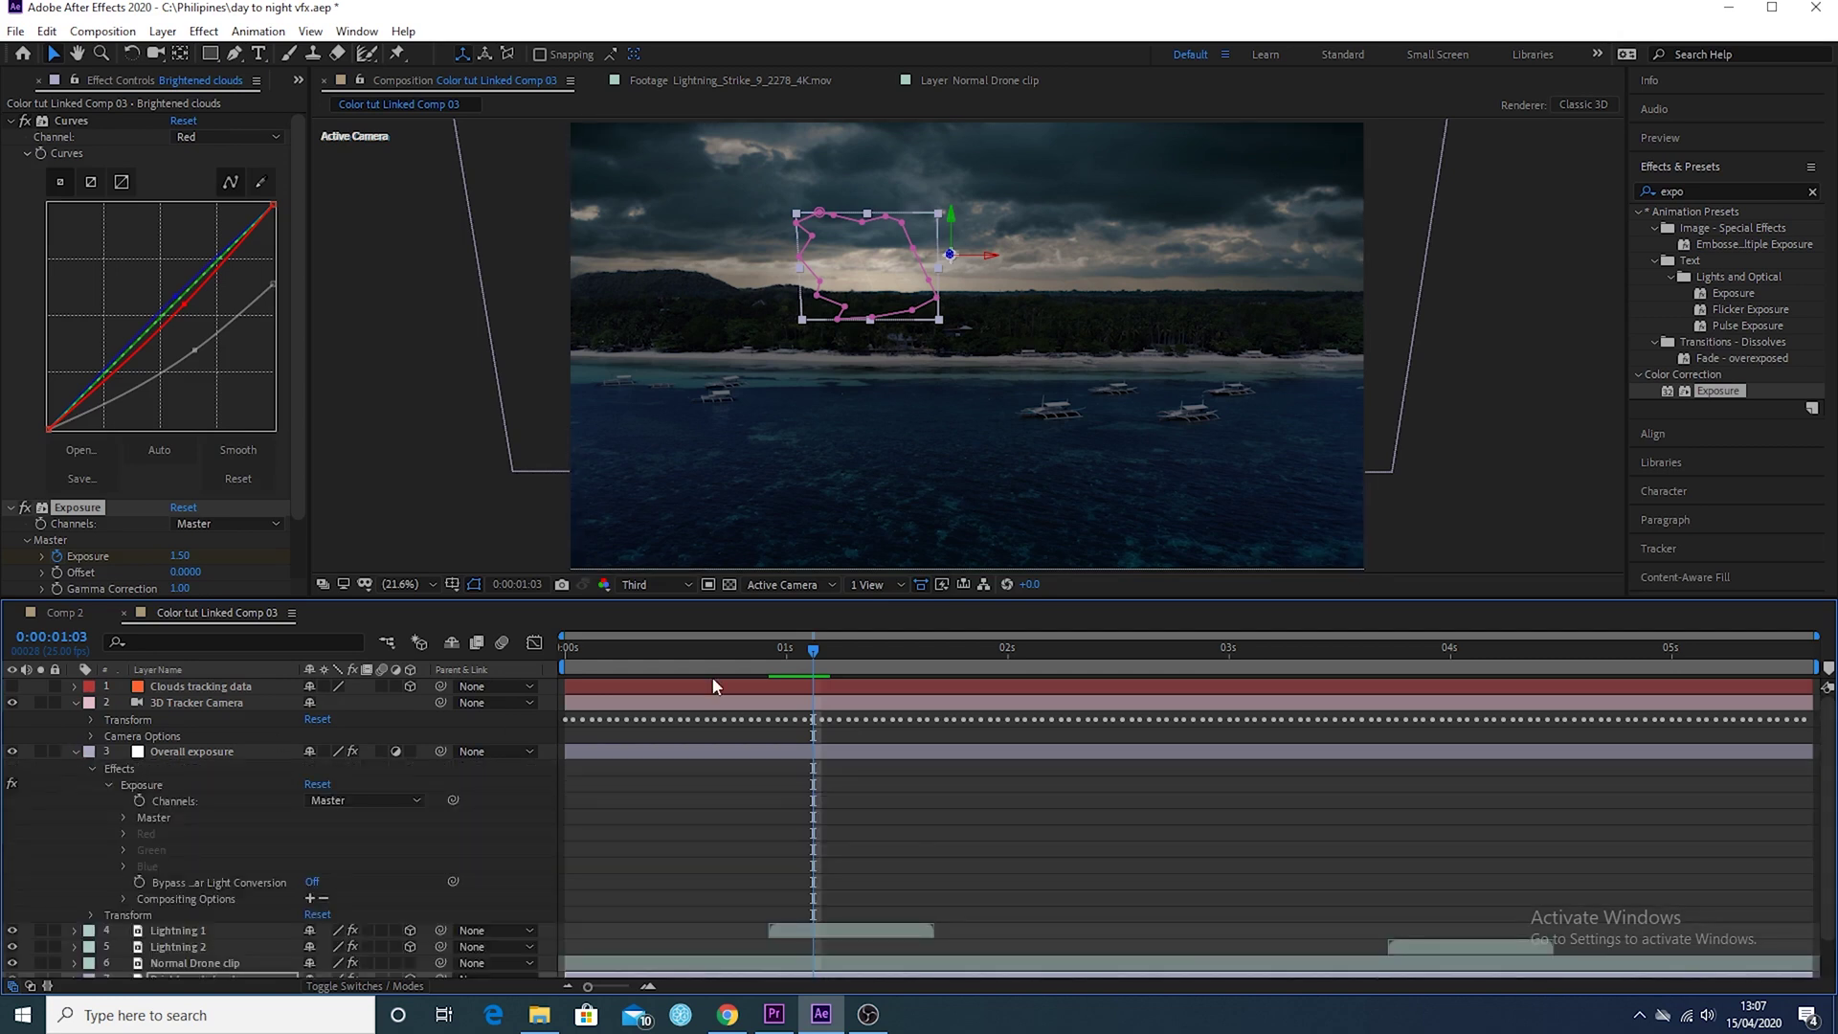
left_click_drag(813, 655, 772, 663)
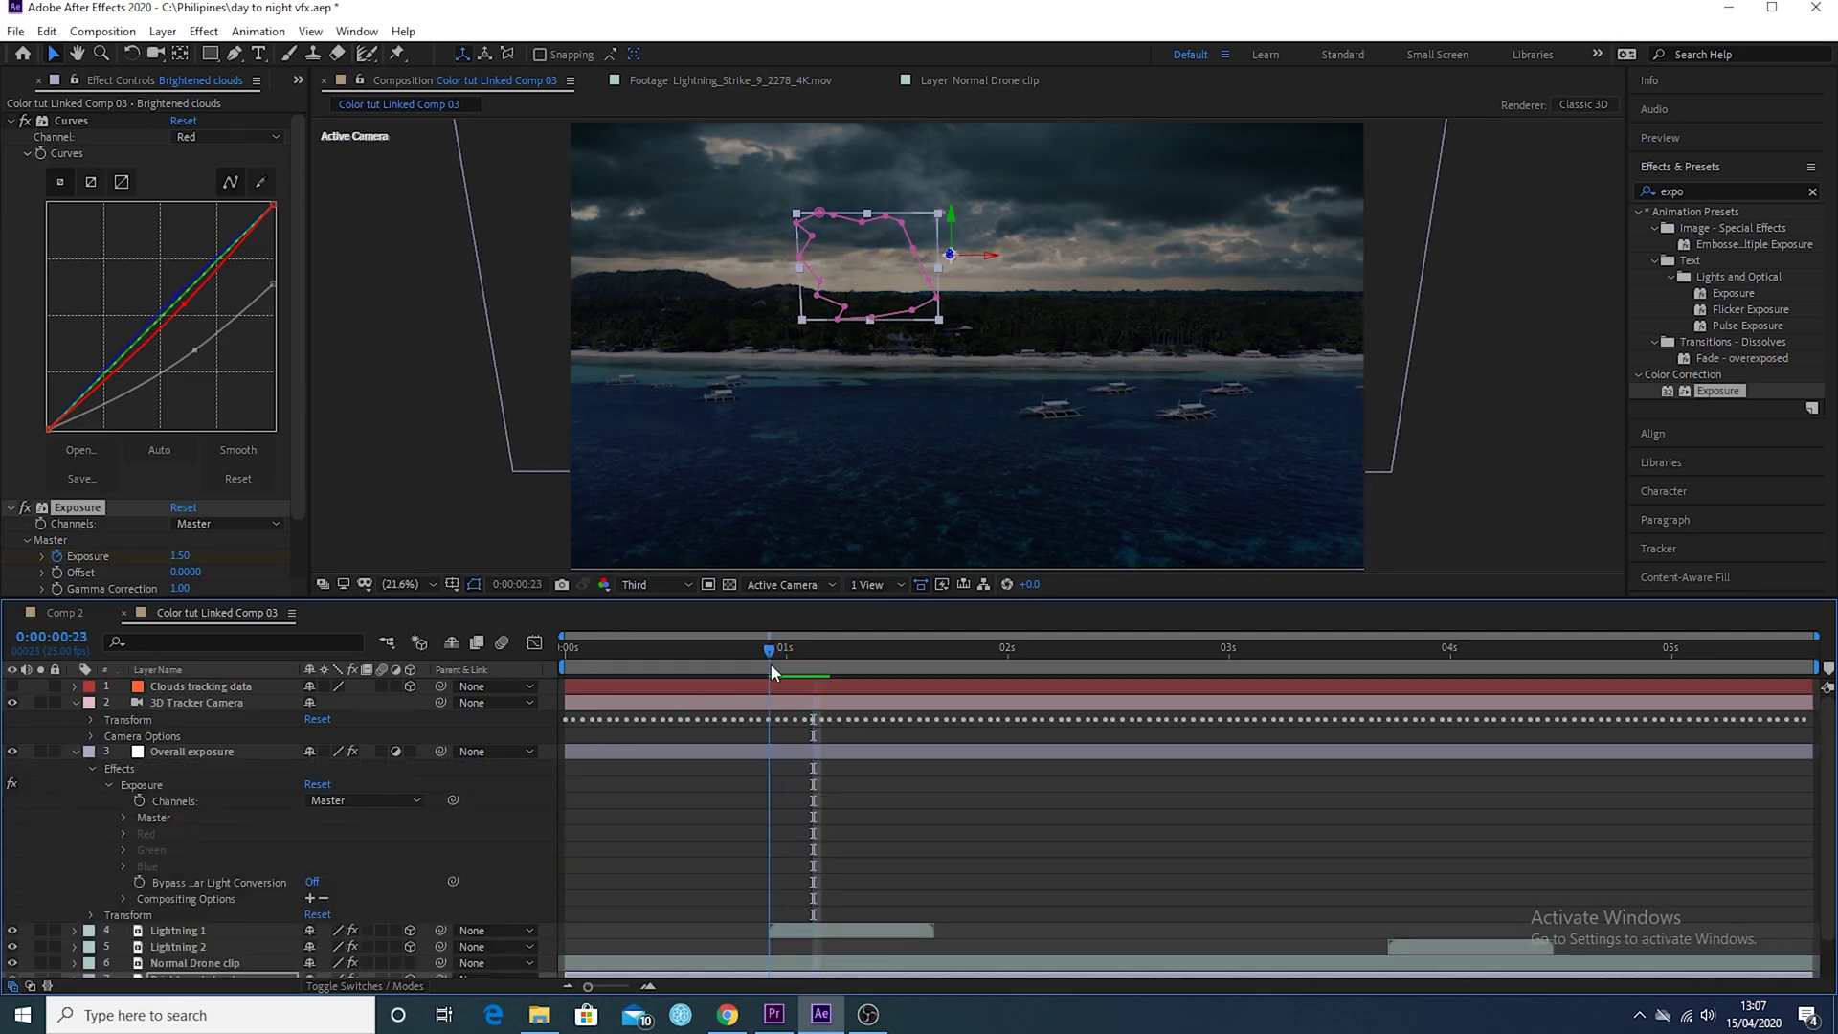
left_click(147, 784)
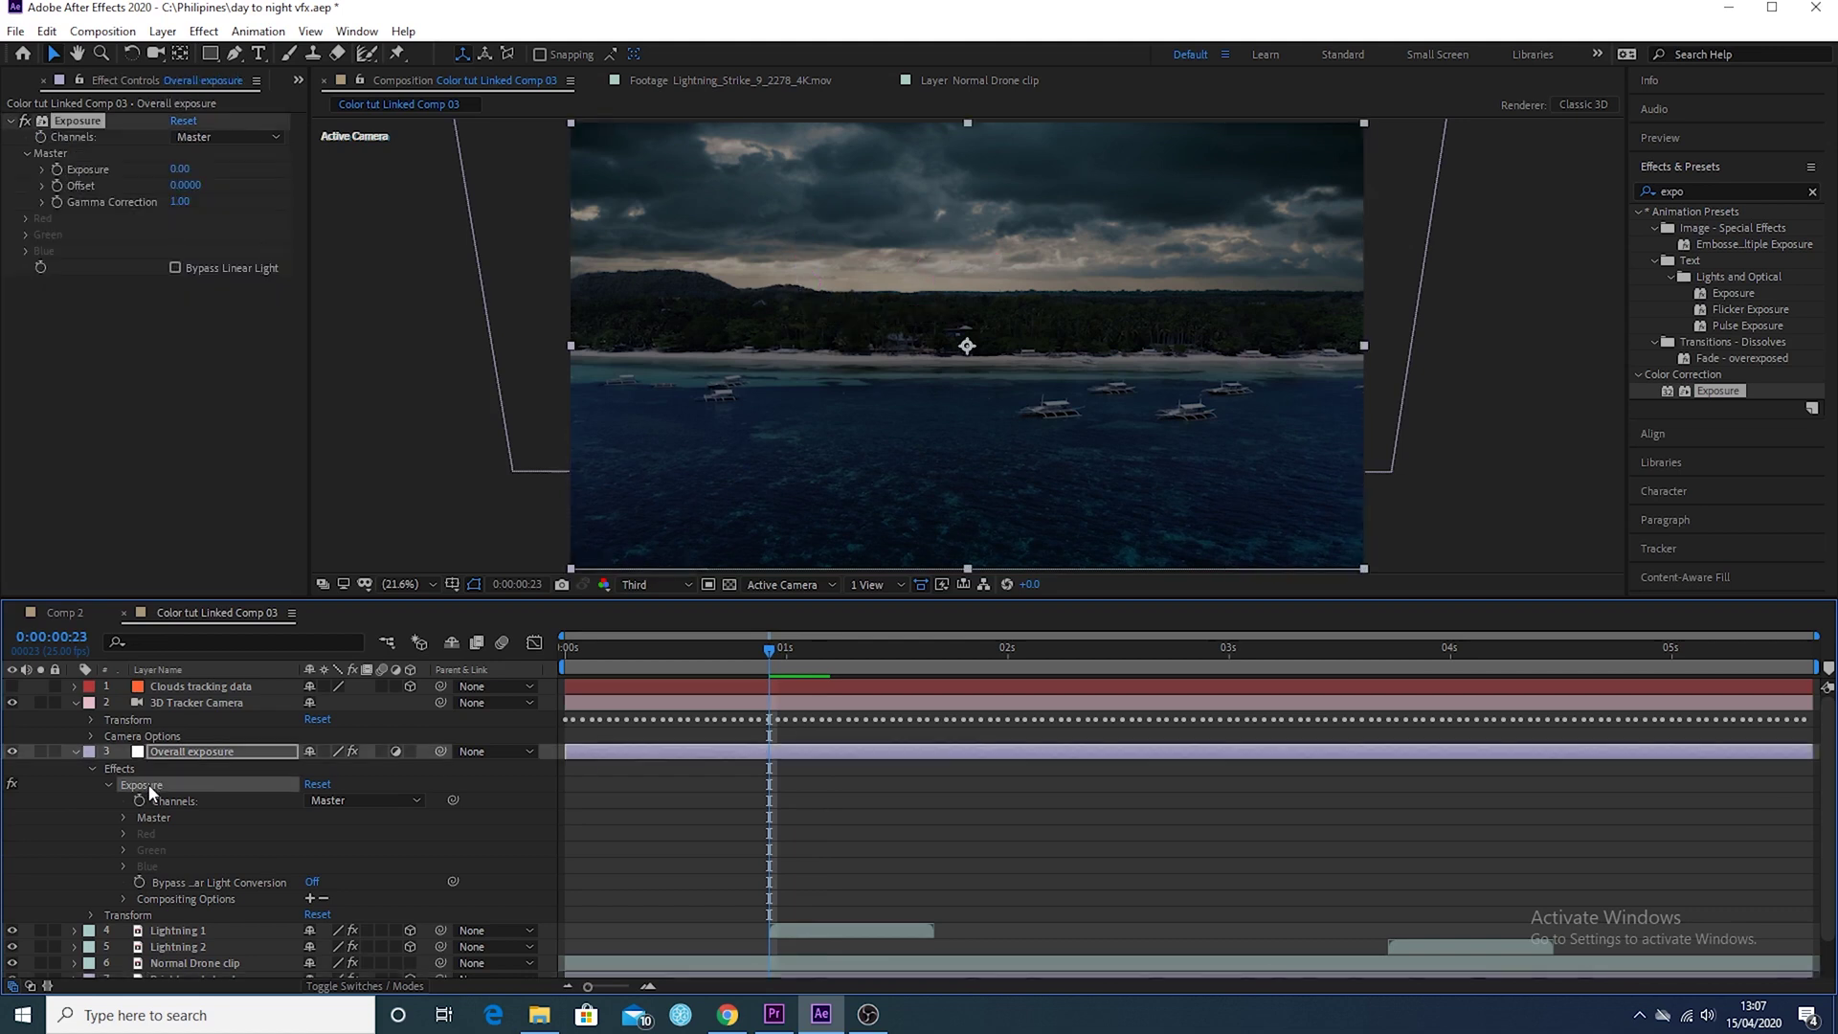
left_click(124, 817)
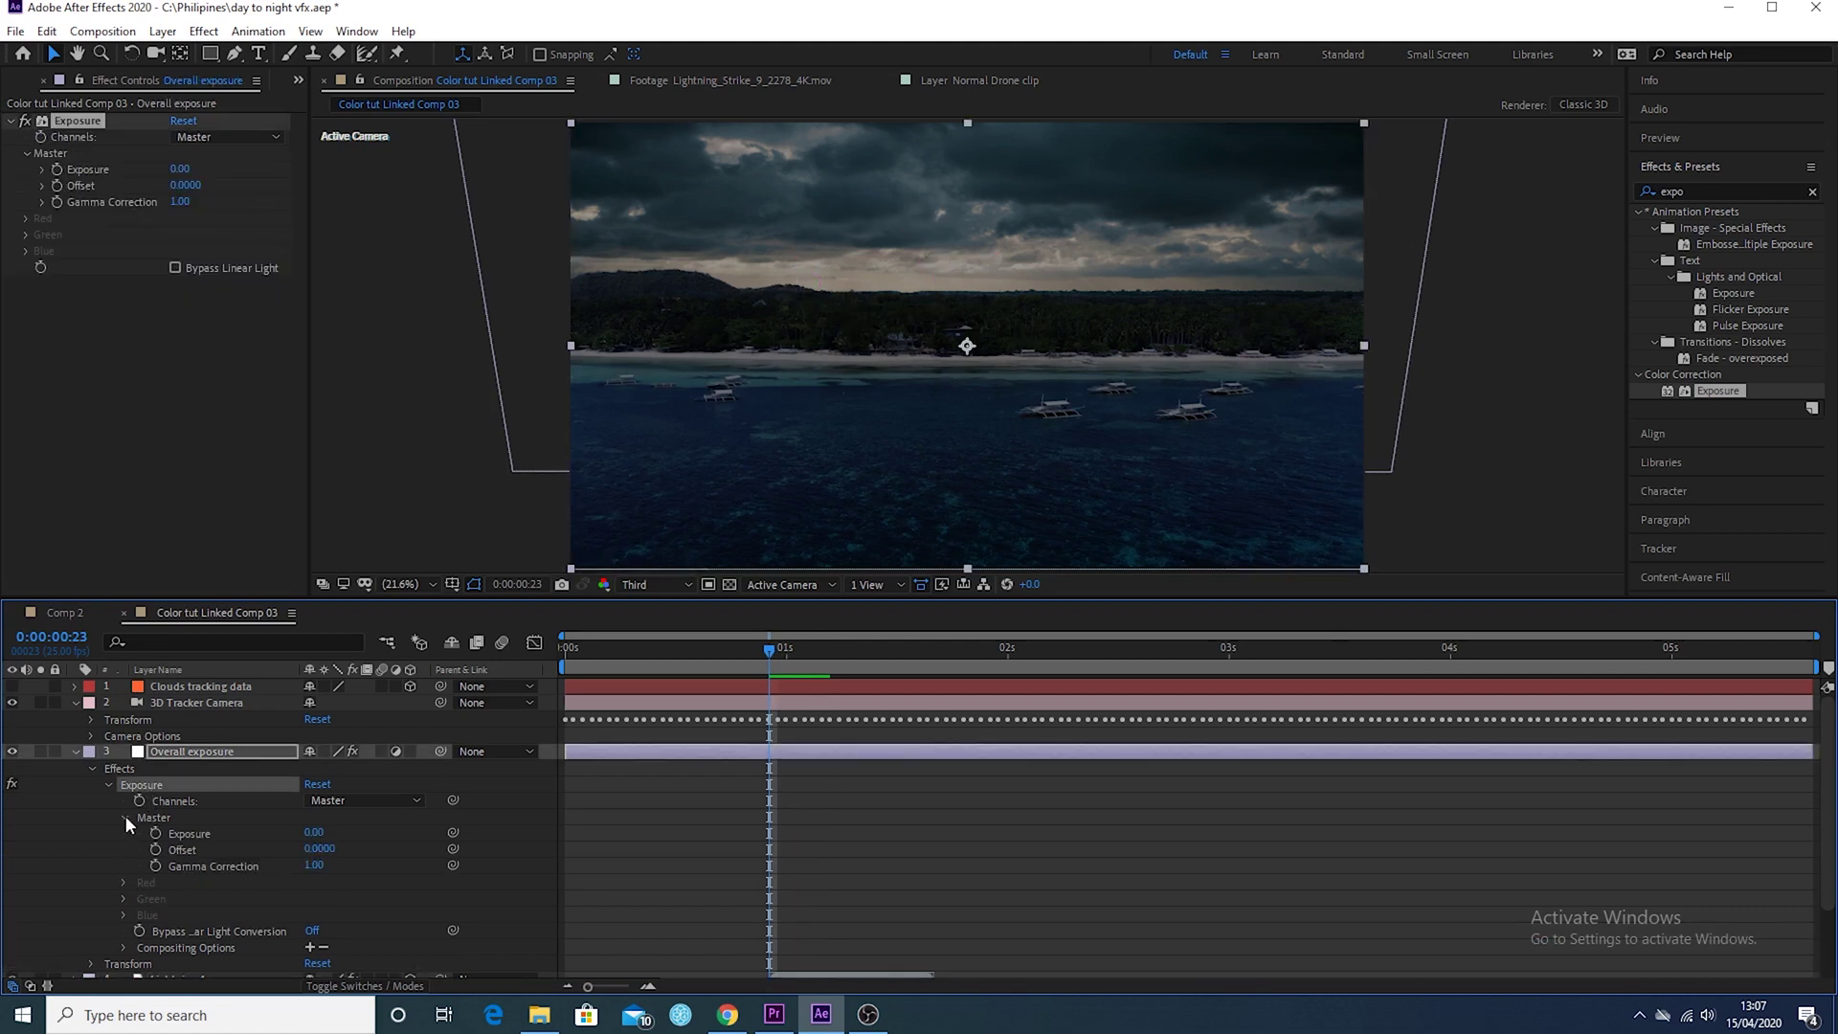
left_click(194, 834)
key("ctrl+v")
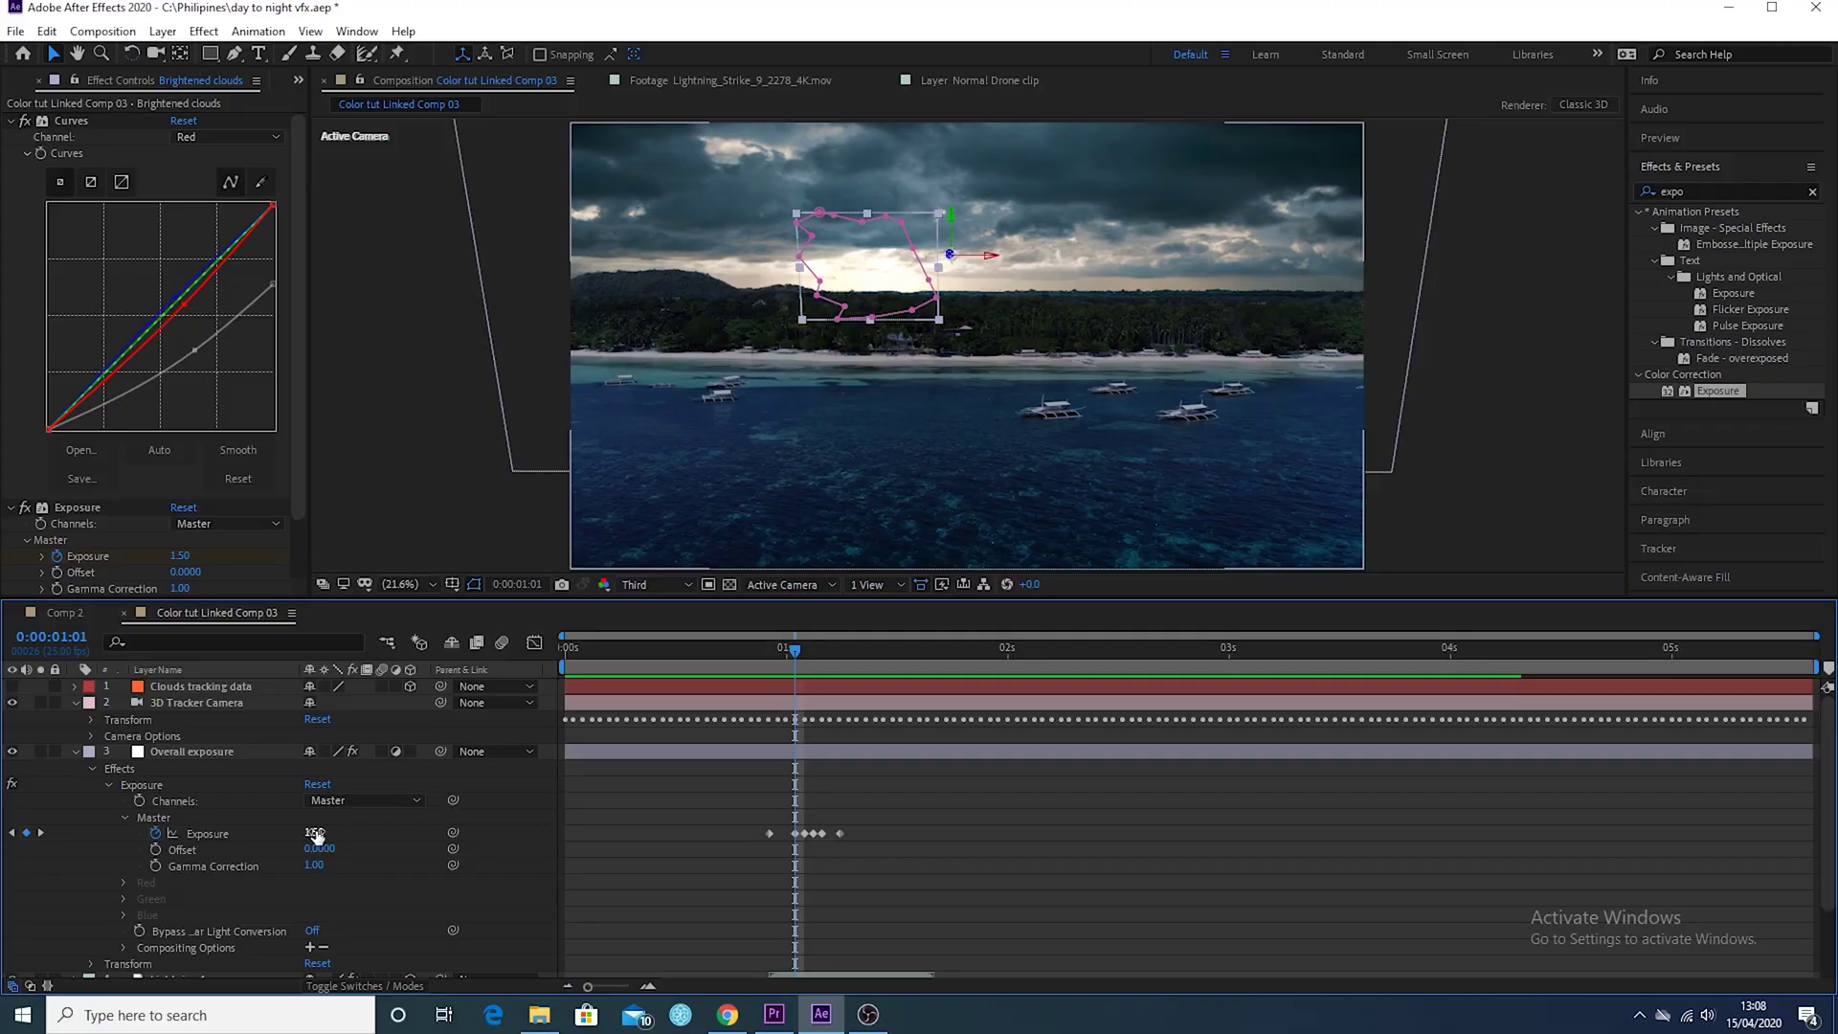
Try an Exposure of 0.5 on the Overall exposure keyframe at 0:00:01:01, compare the next frame, and undo the change
left_click(316, 833)
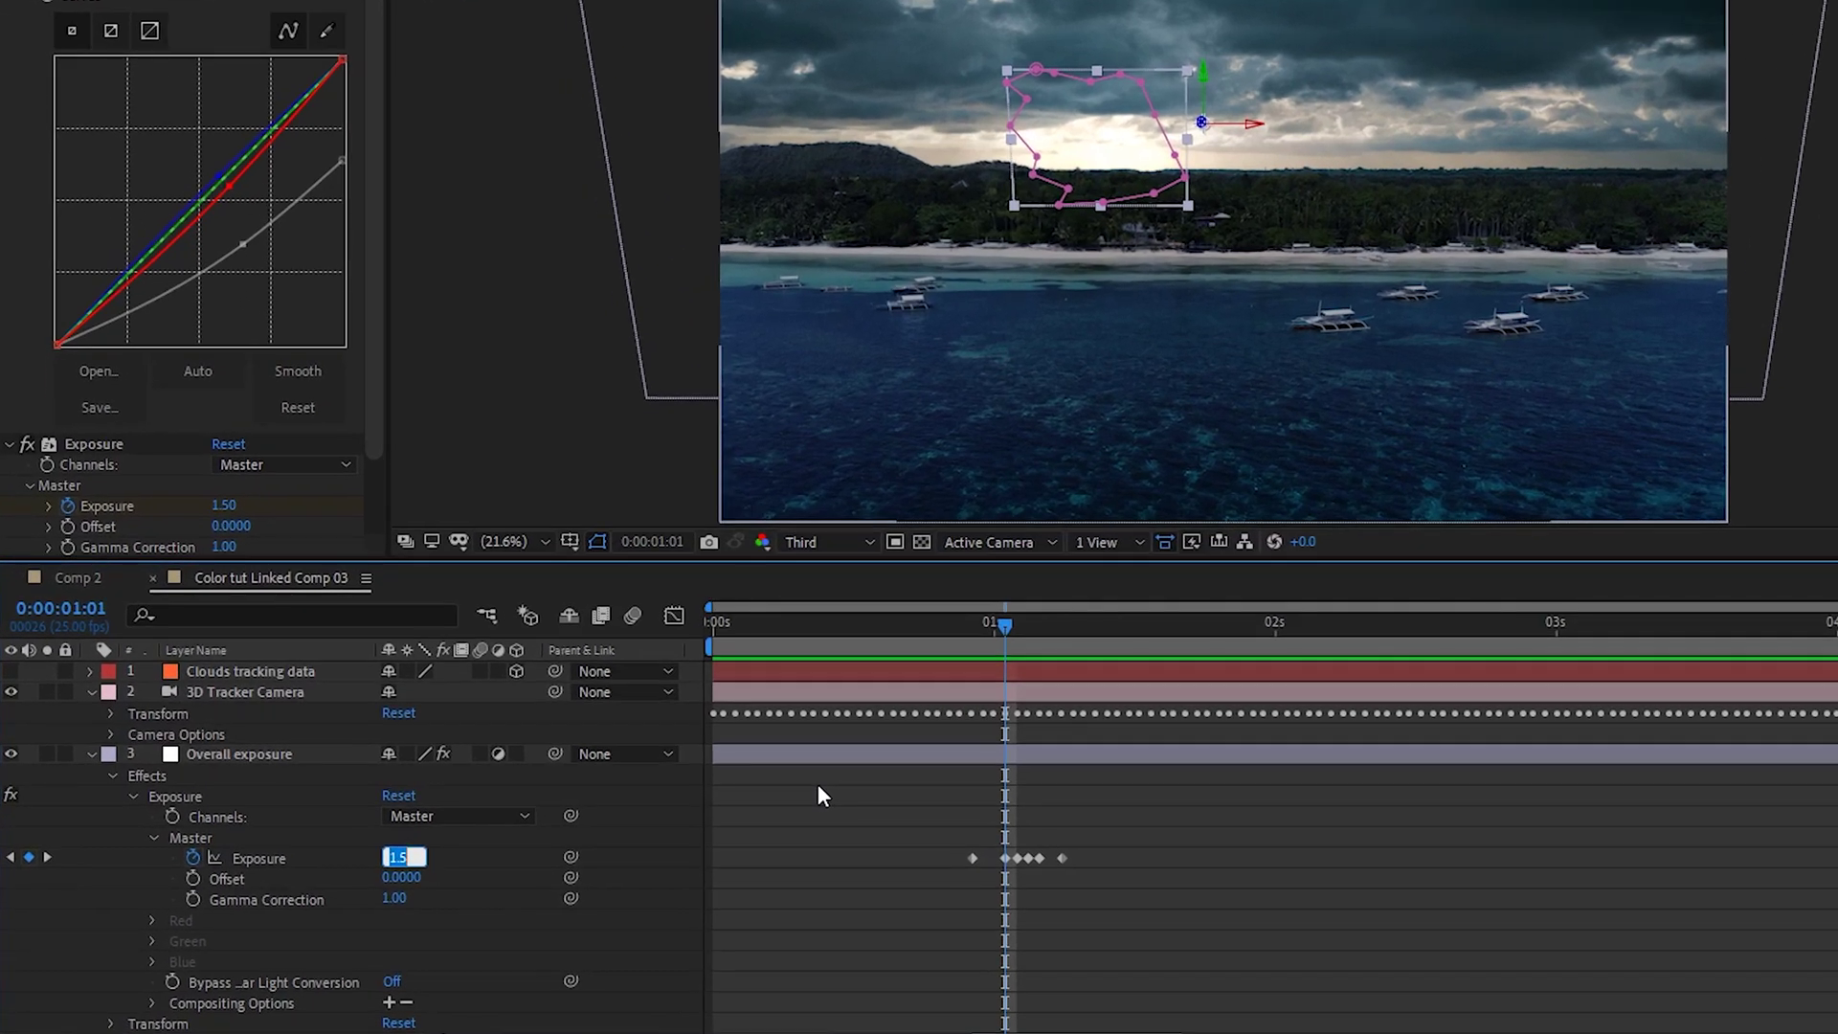
type("0.5")
key("Return")
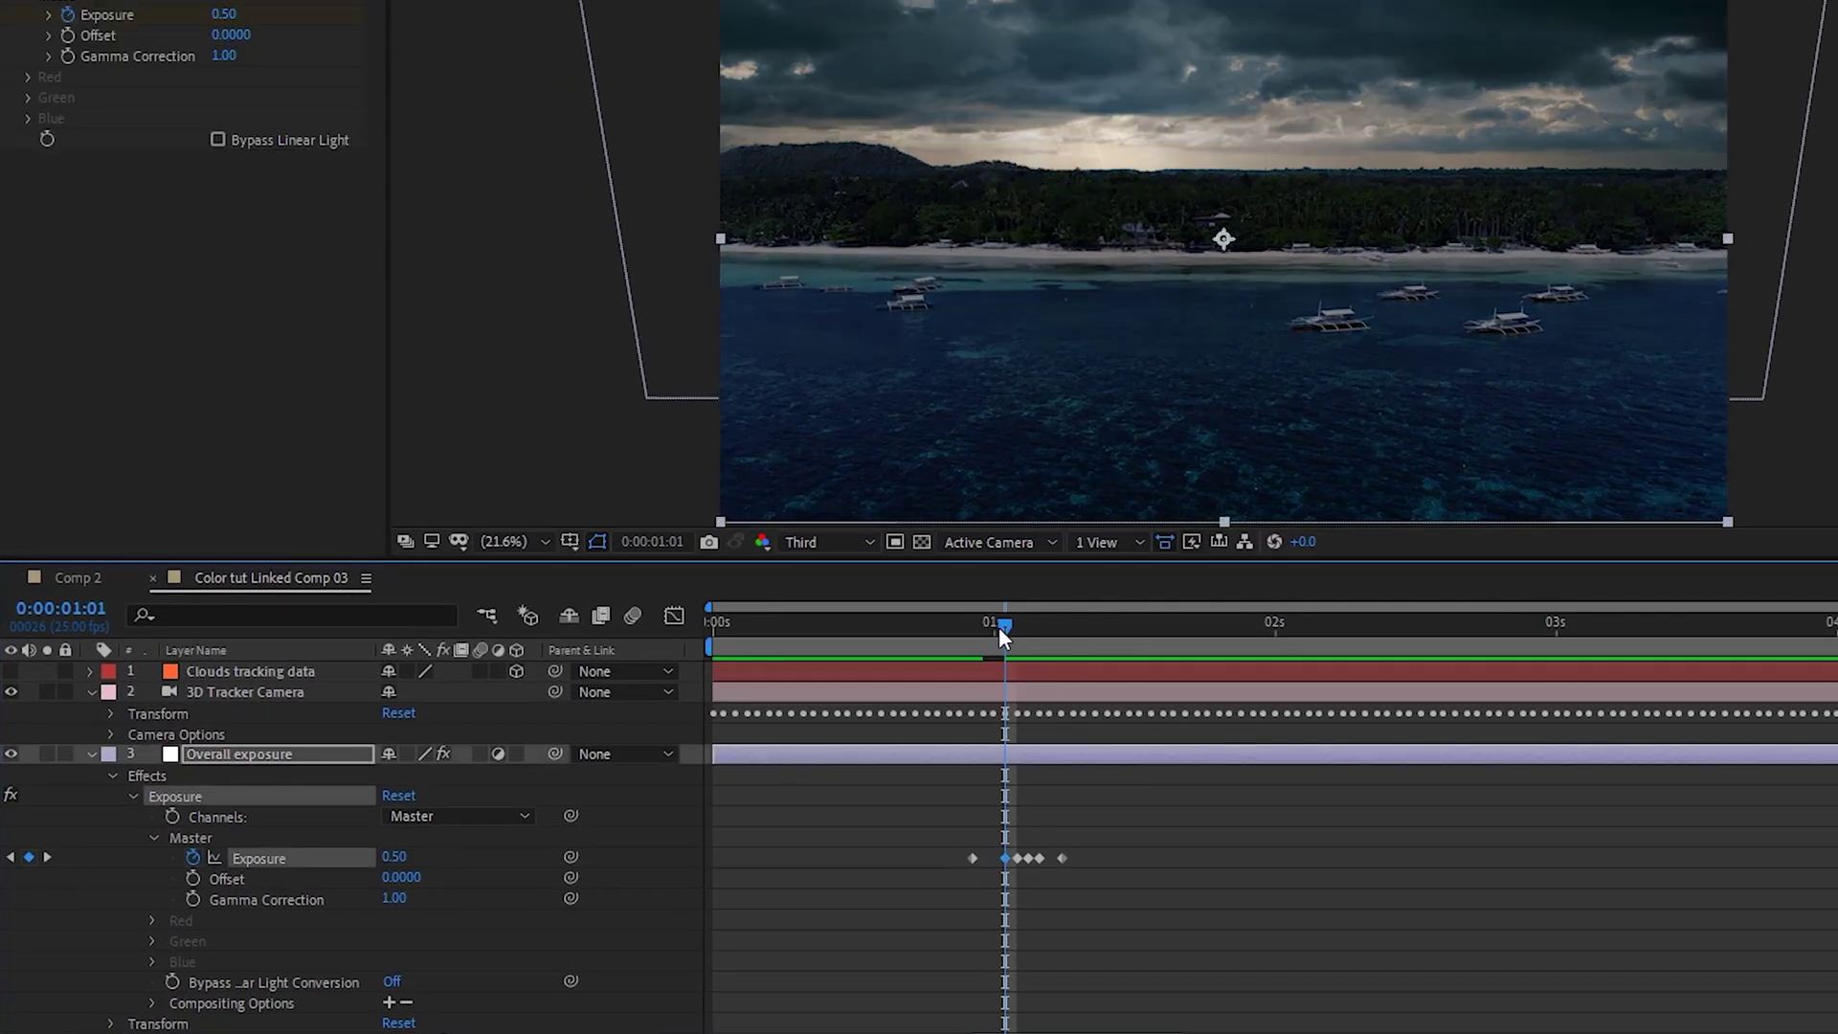
left_click_drag(1009, 627, 1017, 628)
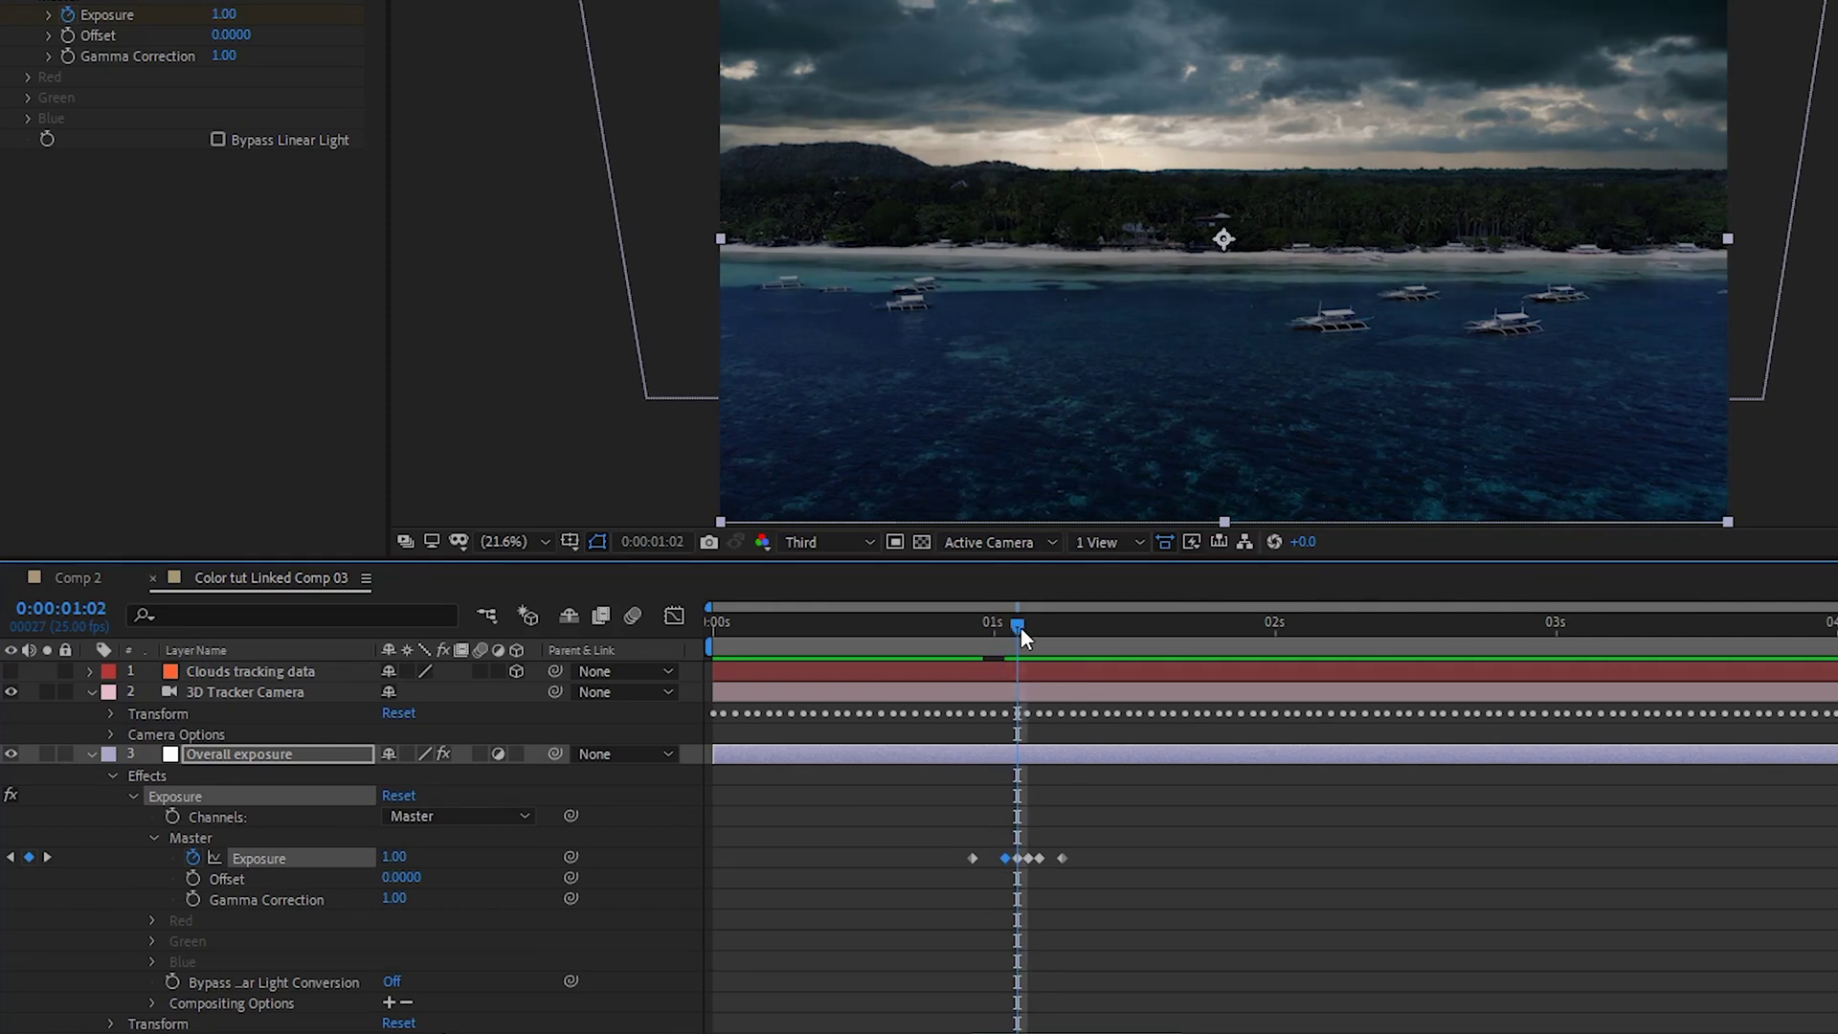
left_click_drag(1018, 627, 1007, 630)
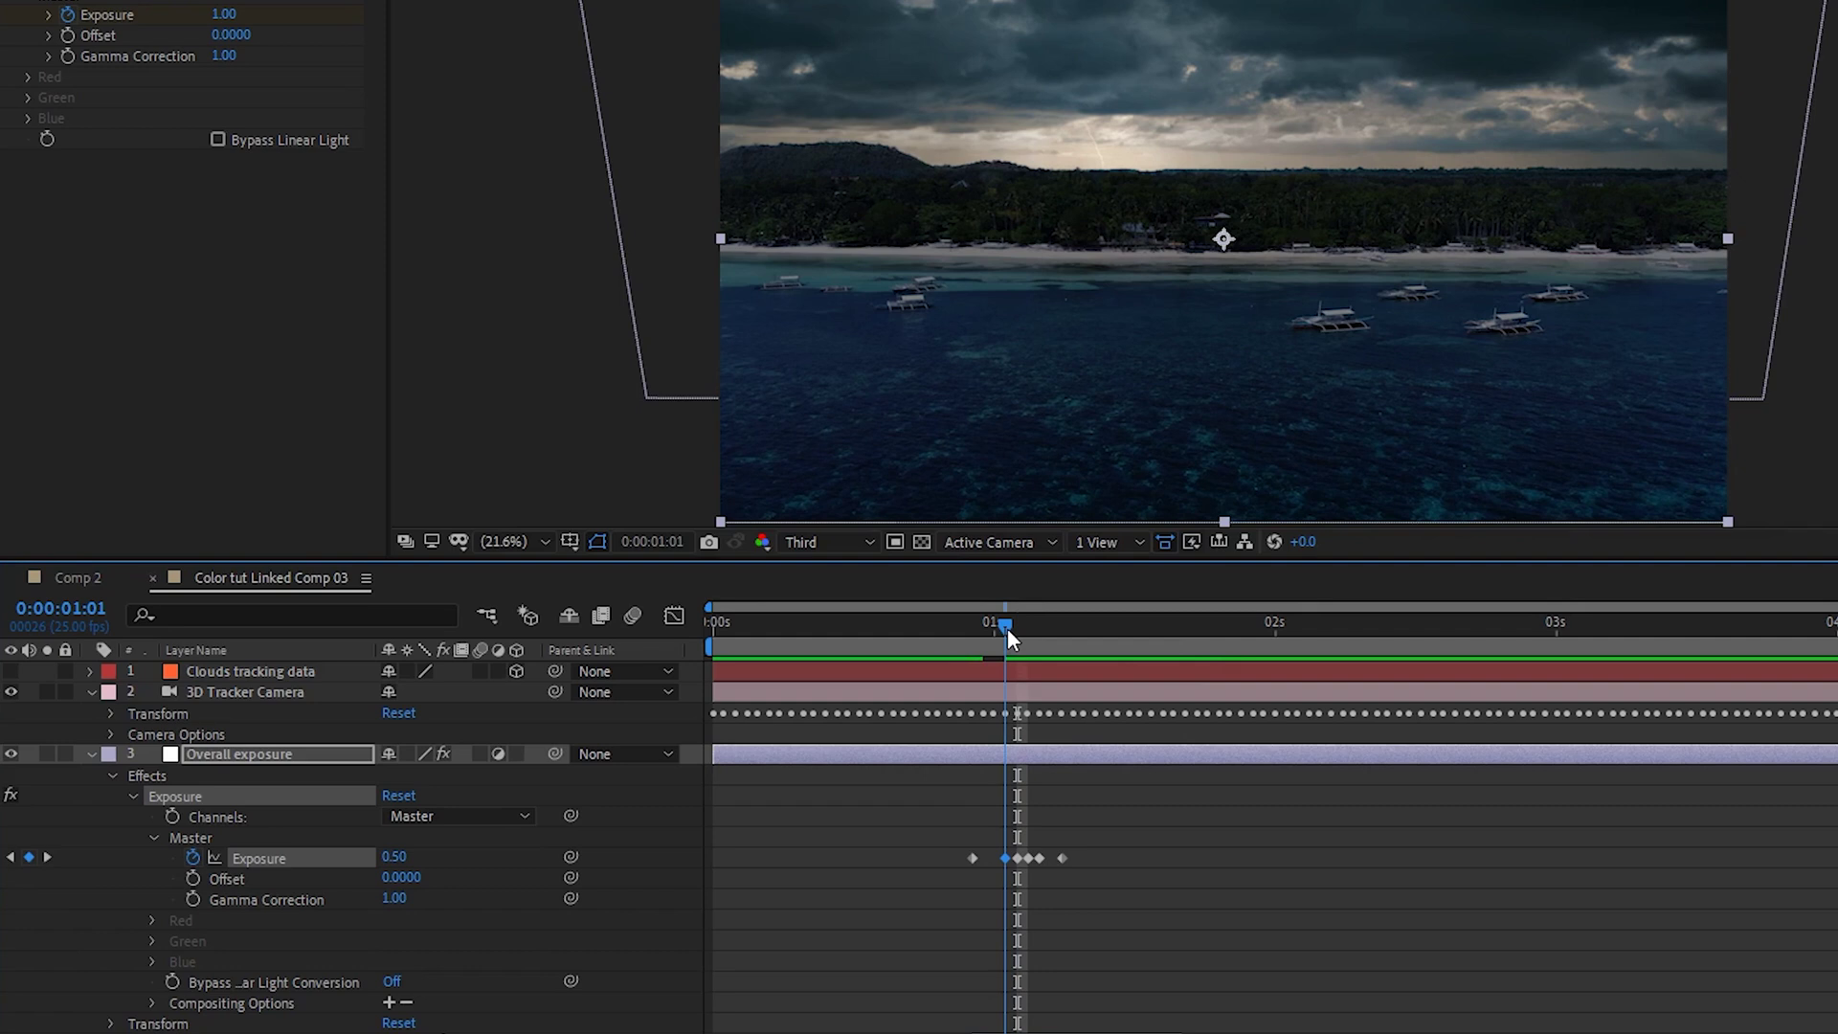
key("ctrl+z")
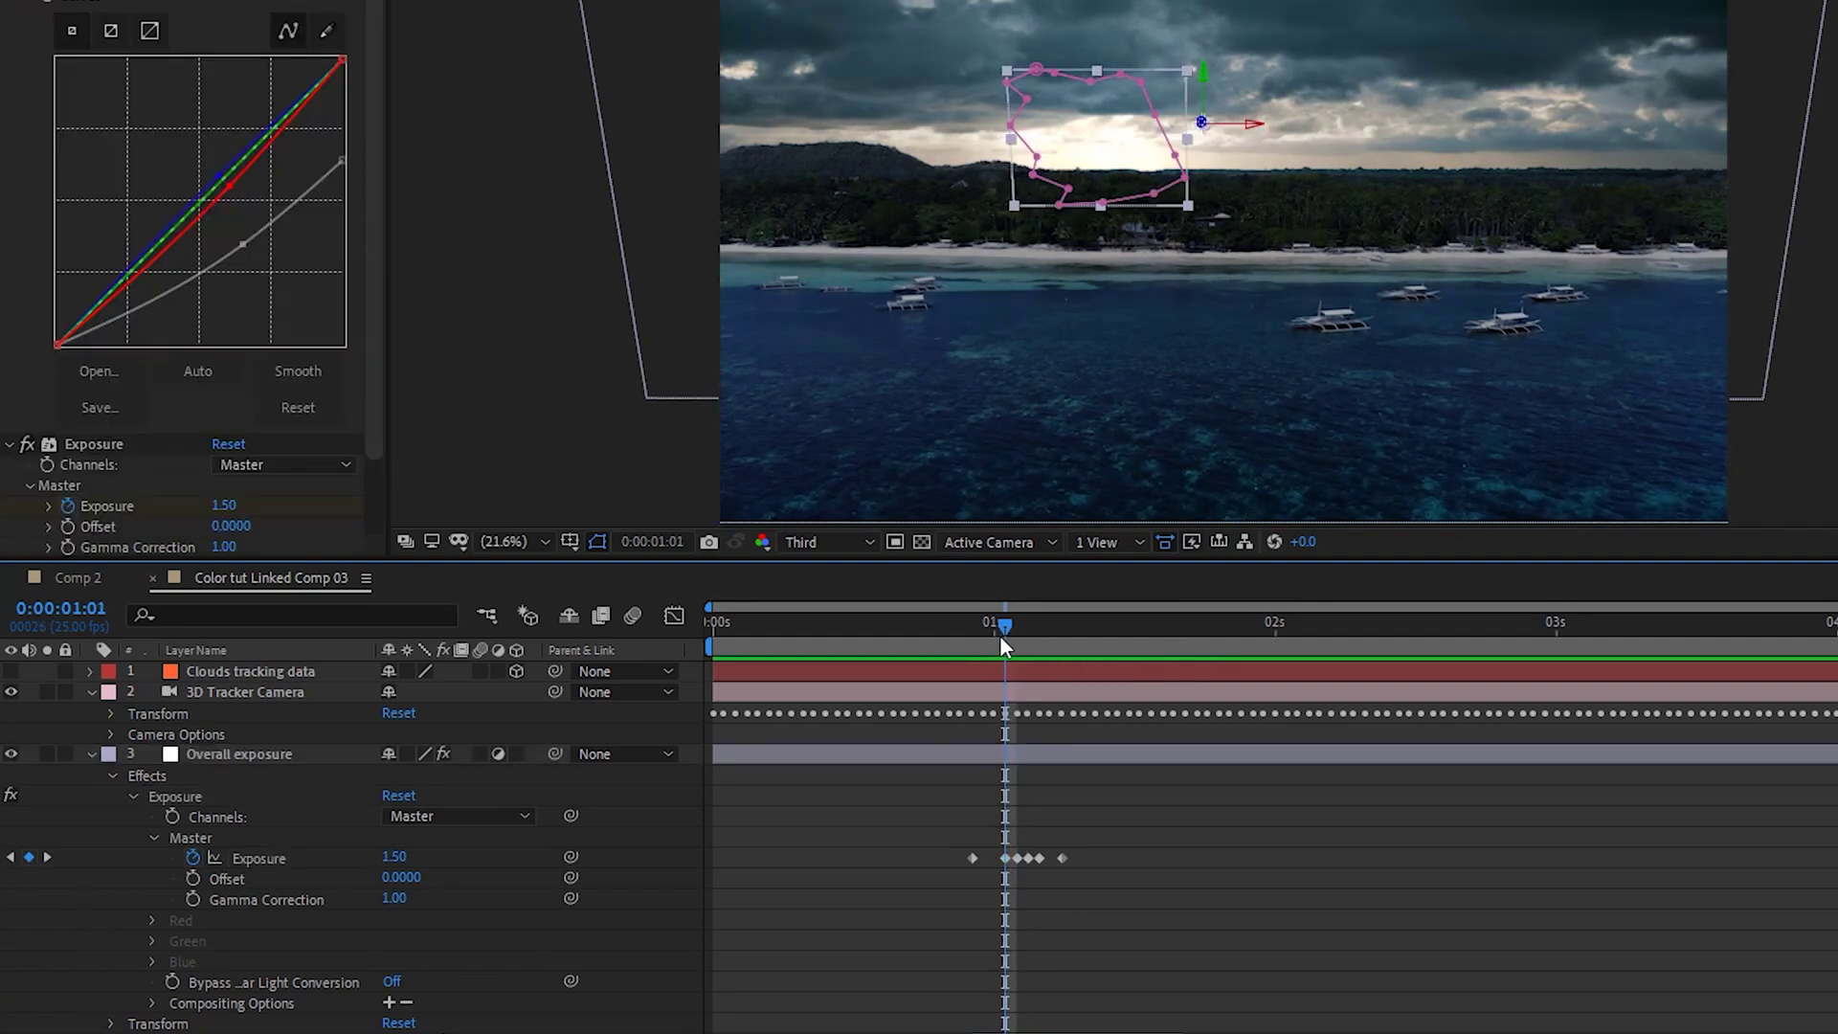
Set the Overall exposure layer's Exposure keyframe at 0:00:01:01 to 0 while viewing the composition enlarged
left_click(1007, 857)
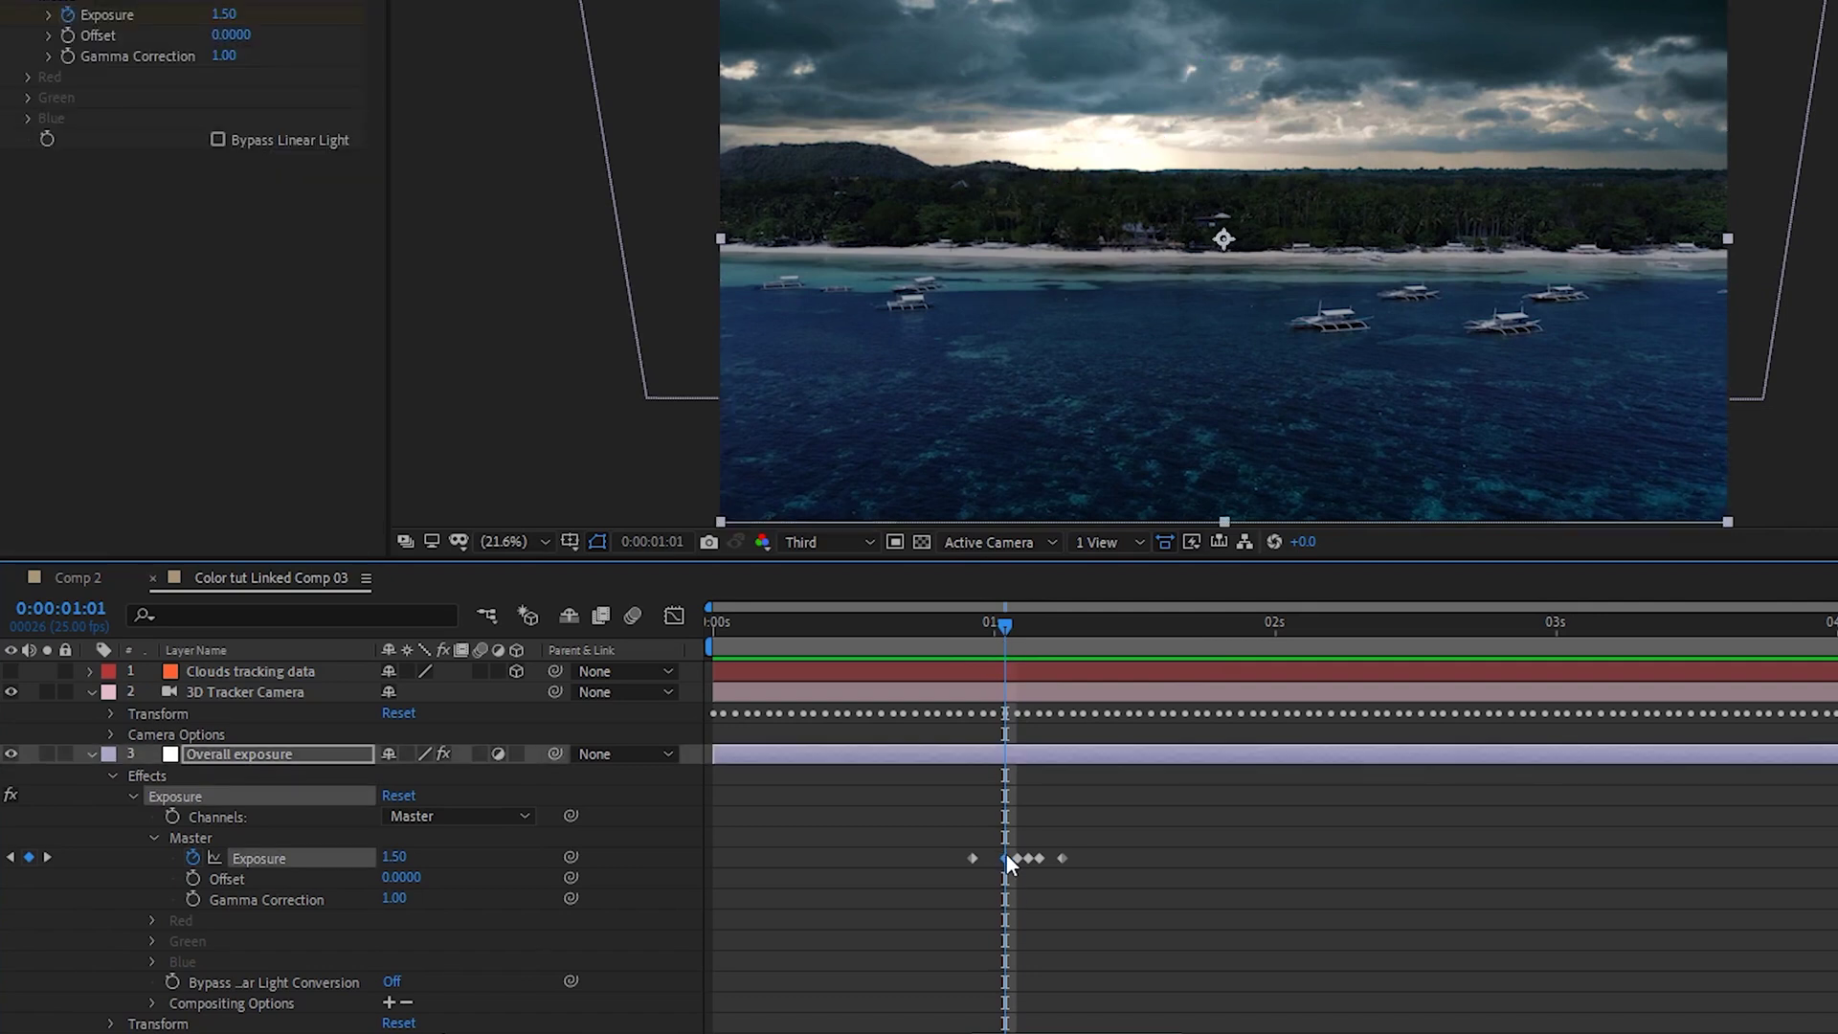
key("period")
key("period")
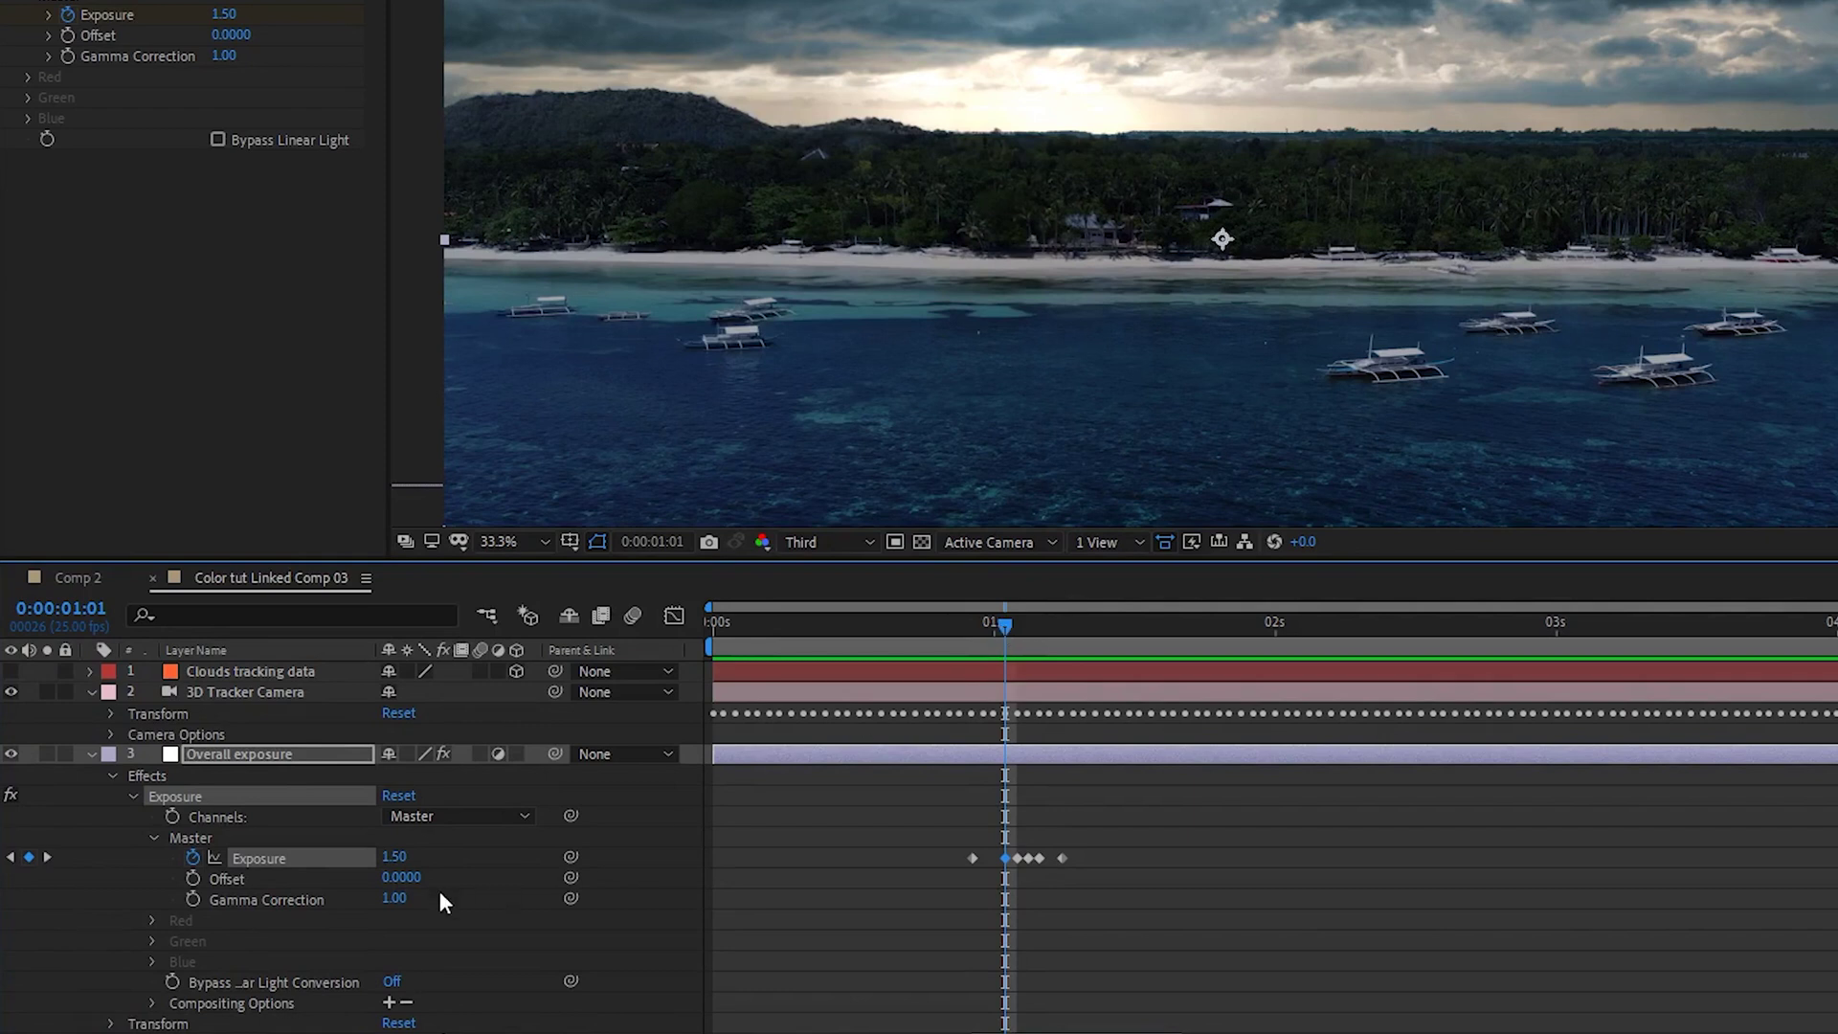
left_click(397, 858)
type("0")
key("Return")
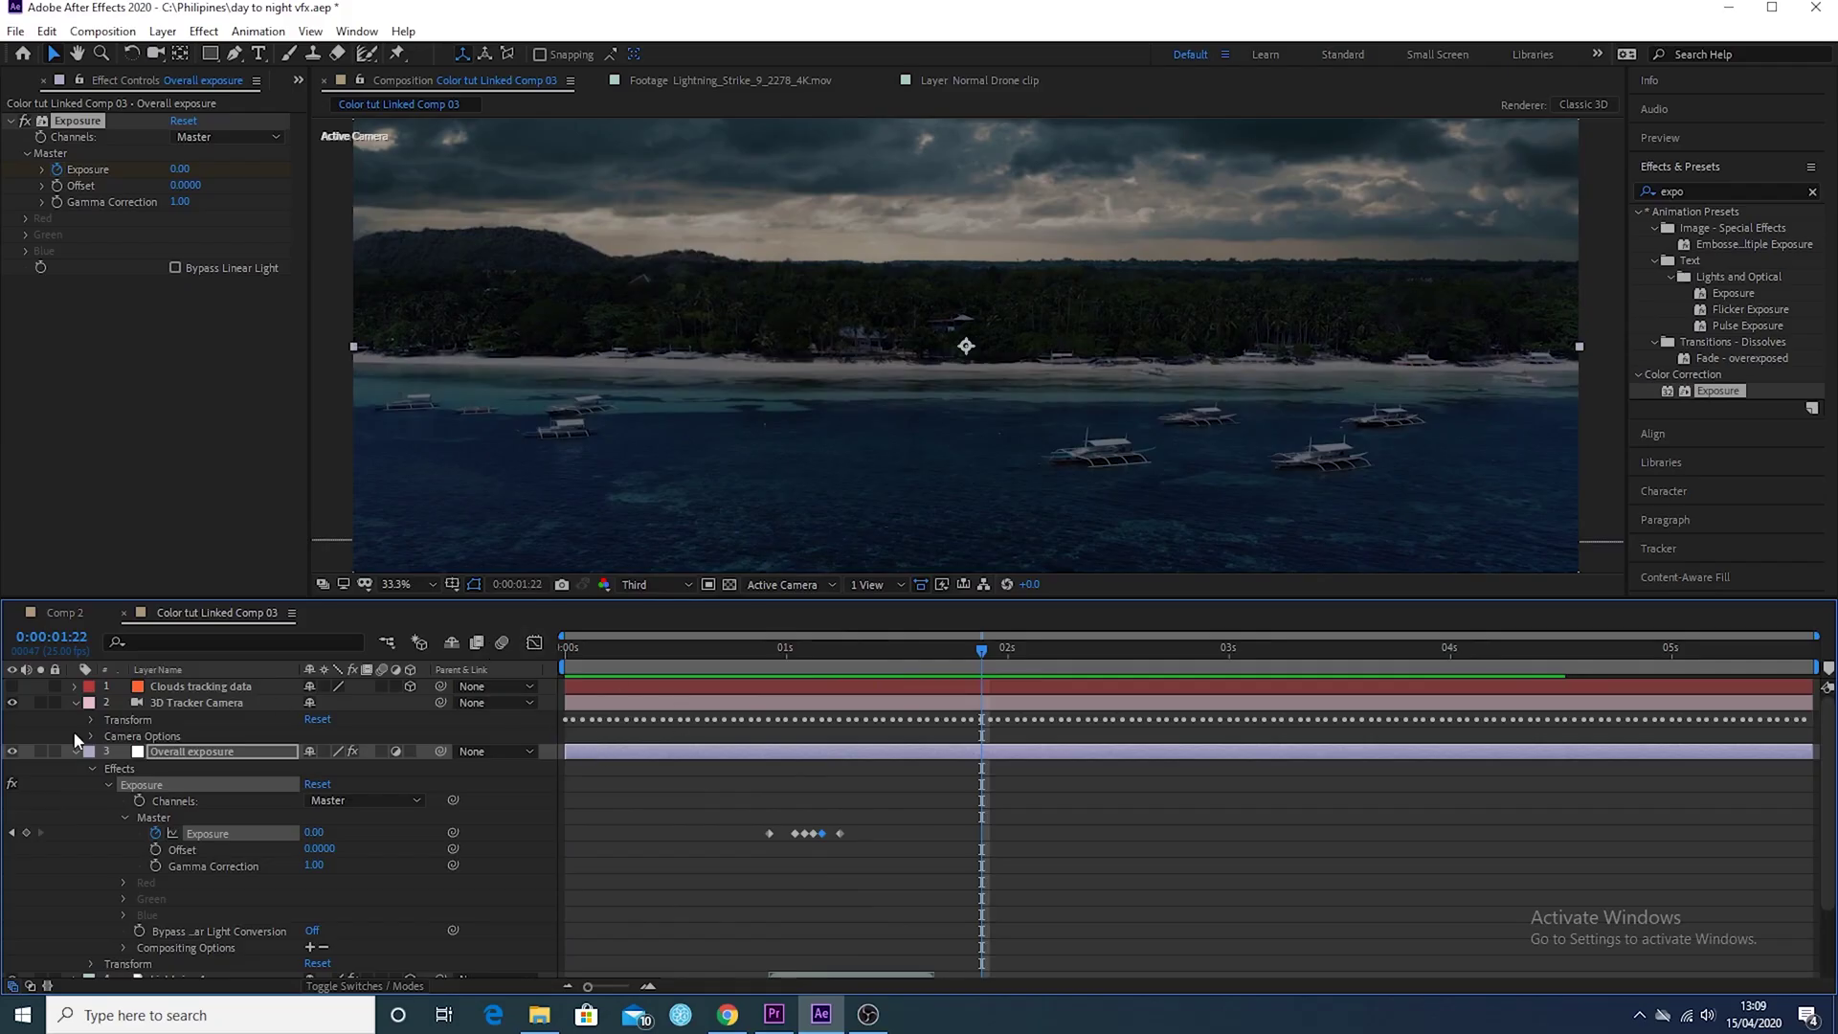
Copy all Exposure keyframes of Overall exposure, paste them at 0:00:03:18 for the second strike, and preview from the start
left_click_drag(759, 820, 872, 849)
mouse_move(594, 992)
left_mouse_down()
mouse_move(611, 992)
mouse_move(580, 992)
left_mouse_up()
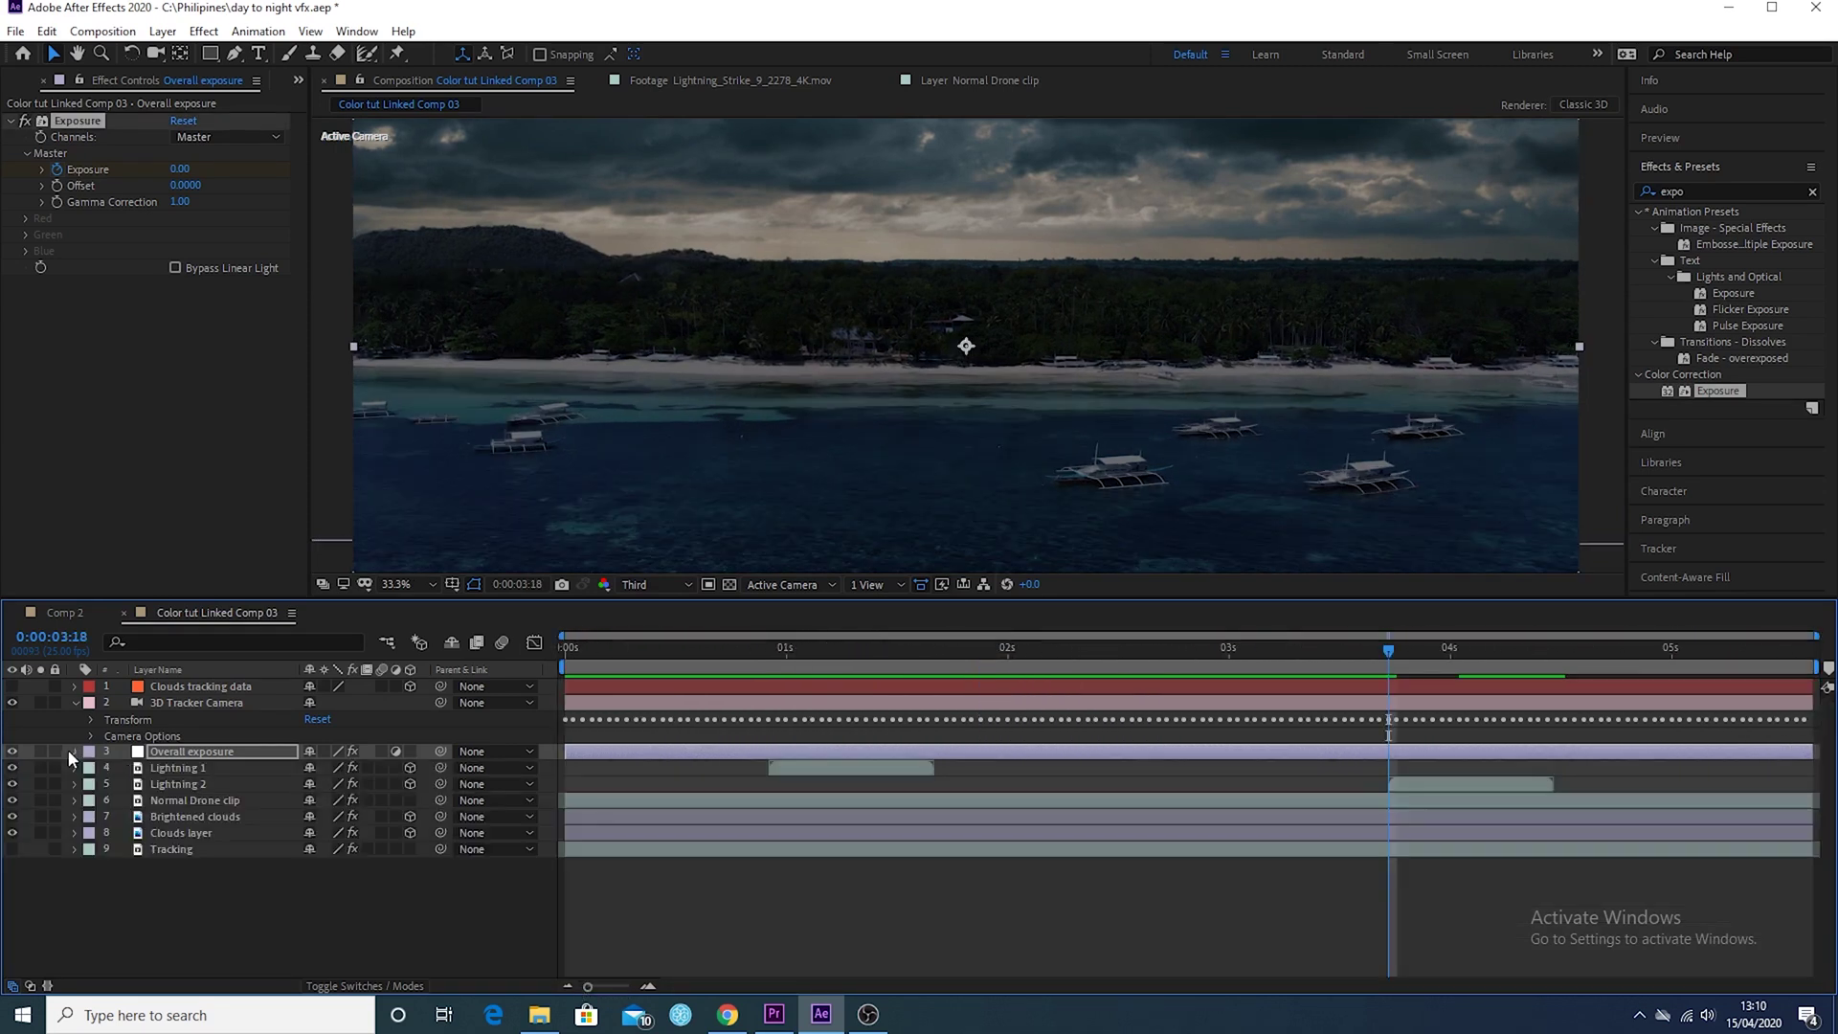
left_click(71, 753)
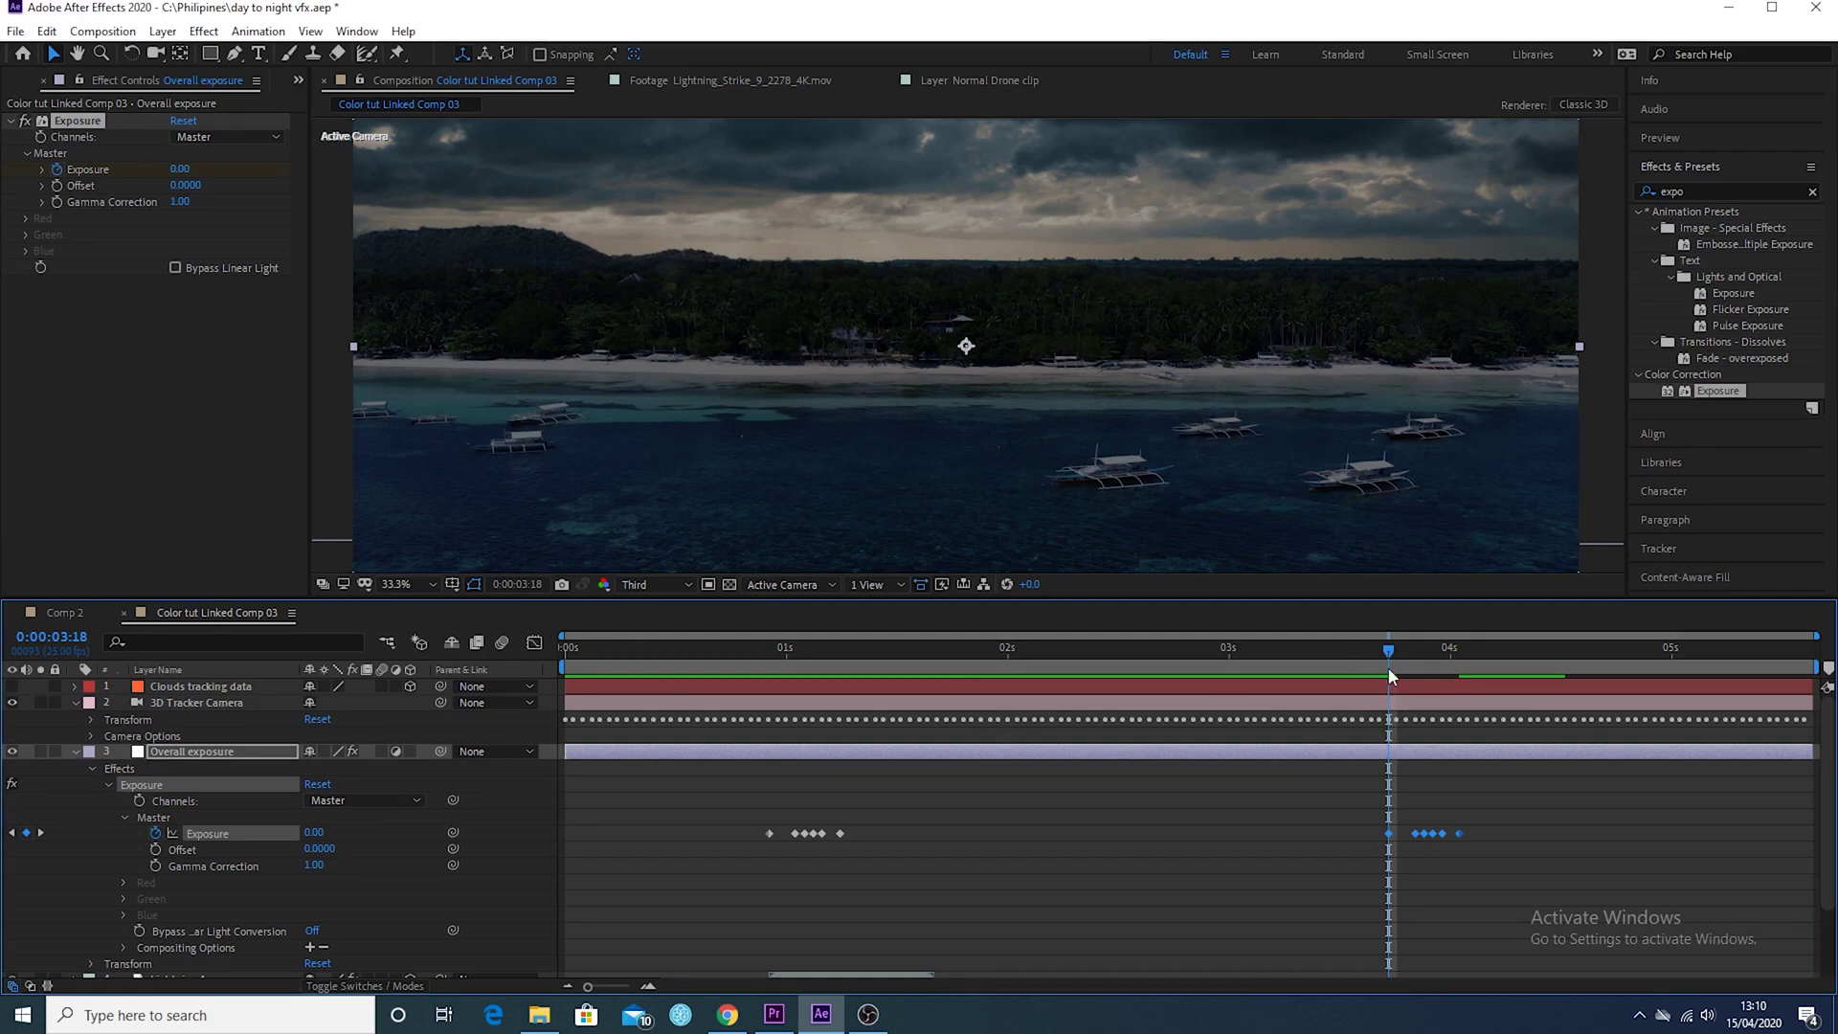
key("Home")
key("space")
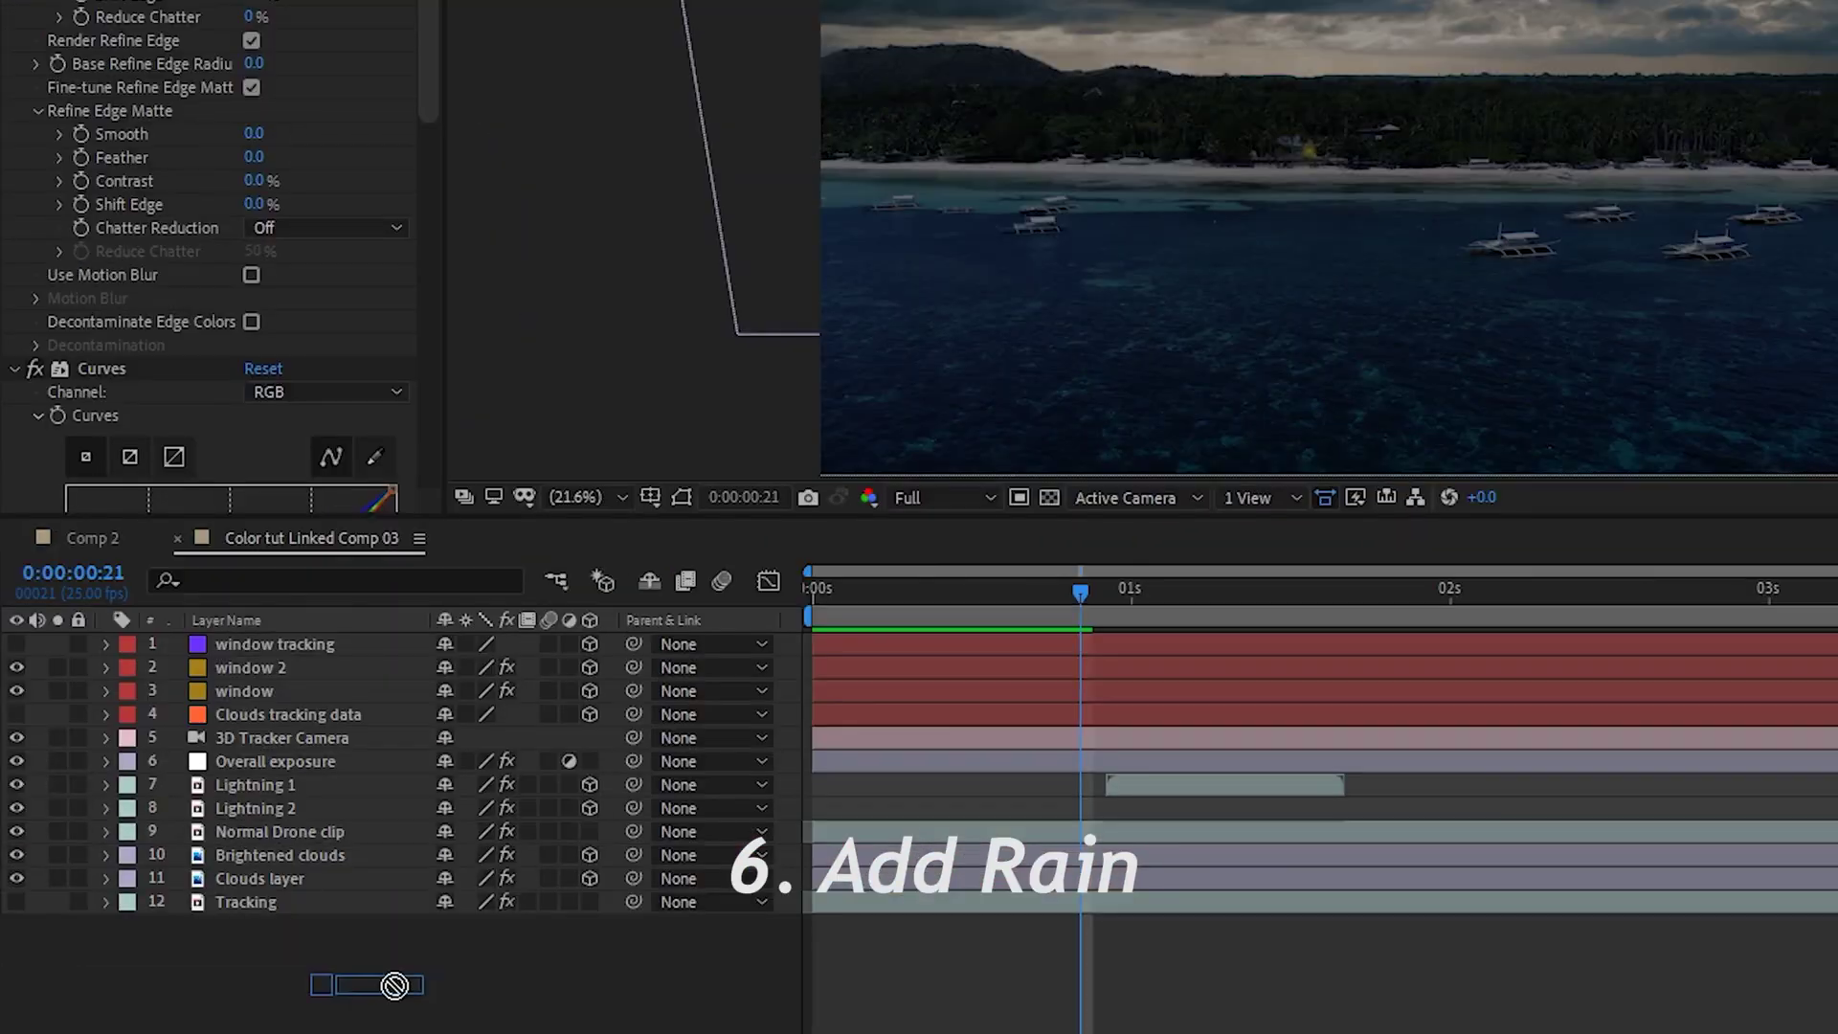
Reduce the CC Rainfall effect on the Normal Drone clip to Size 2.23 and Drops 3500
scroll(331, 134, "down", 5)
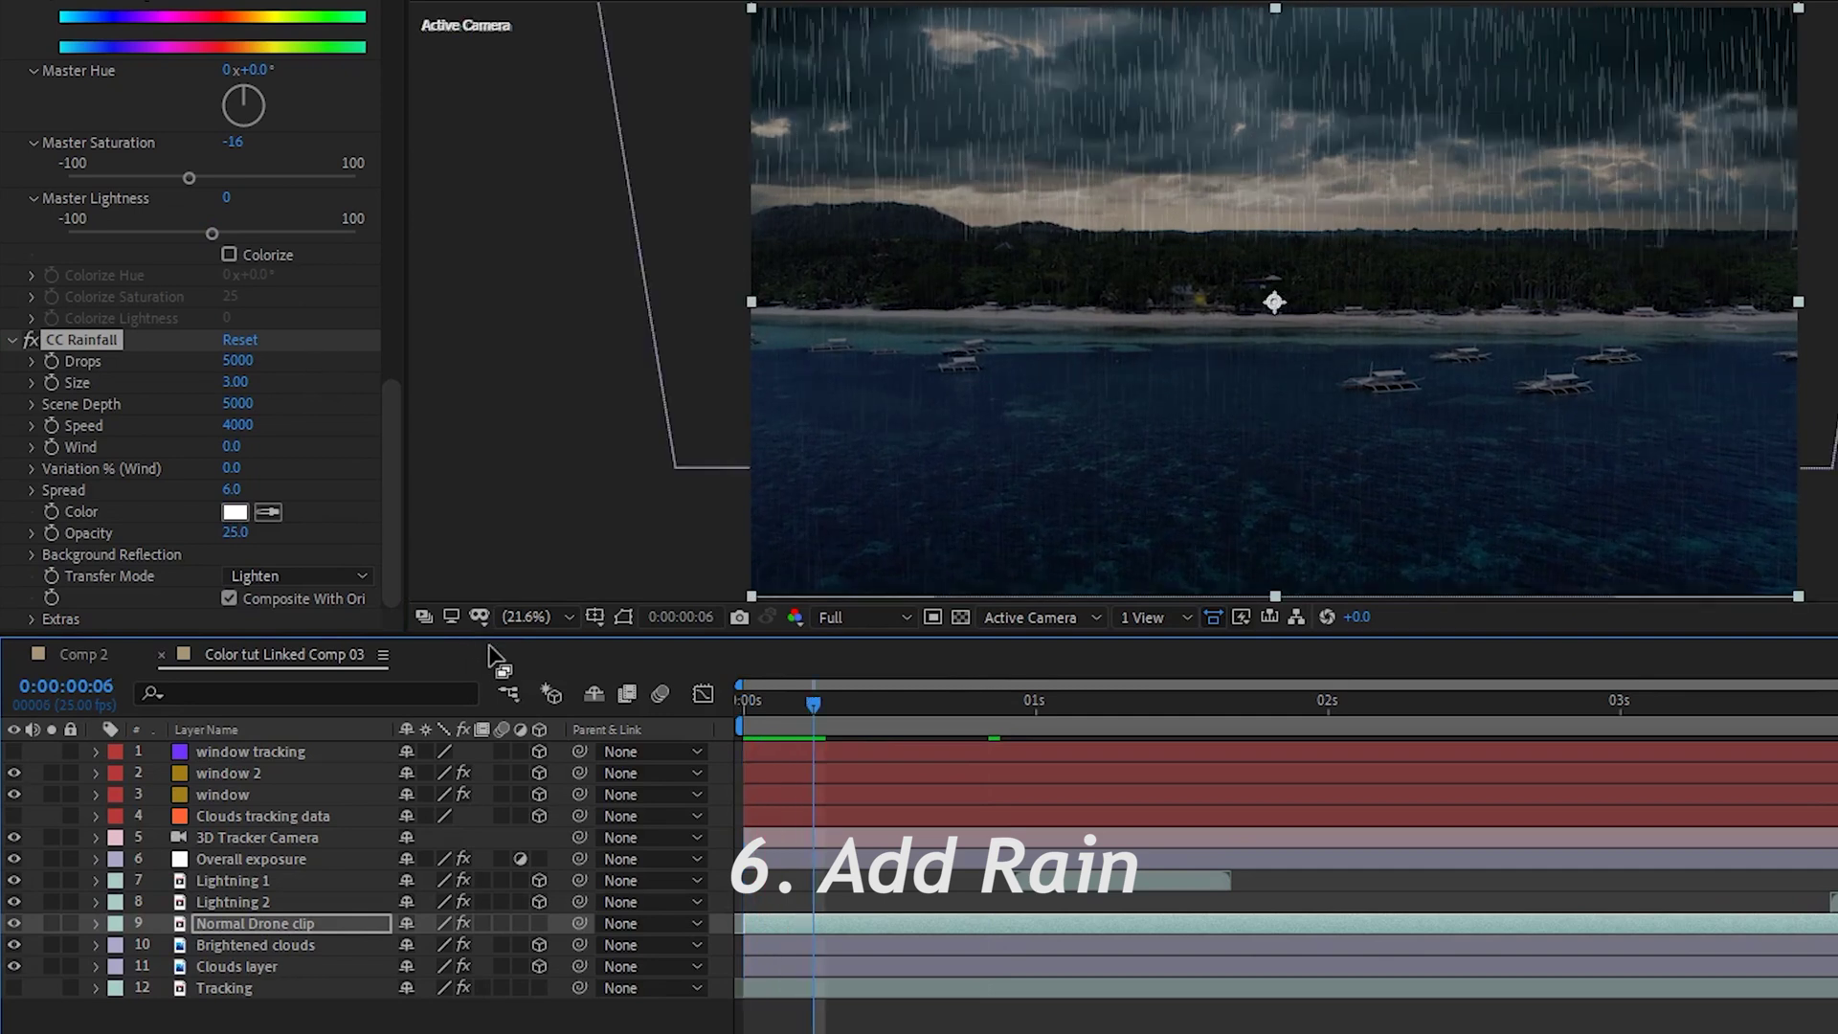
left_click_drag(234, 381, 146, 389)
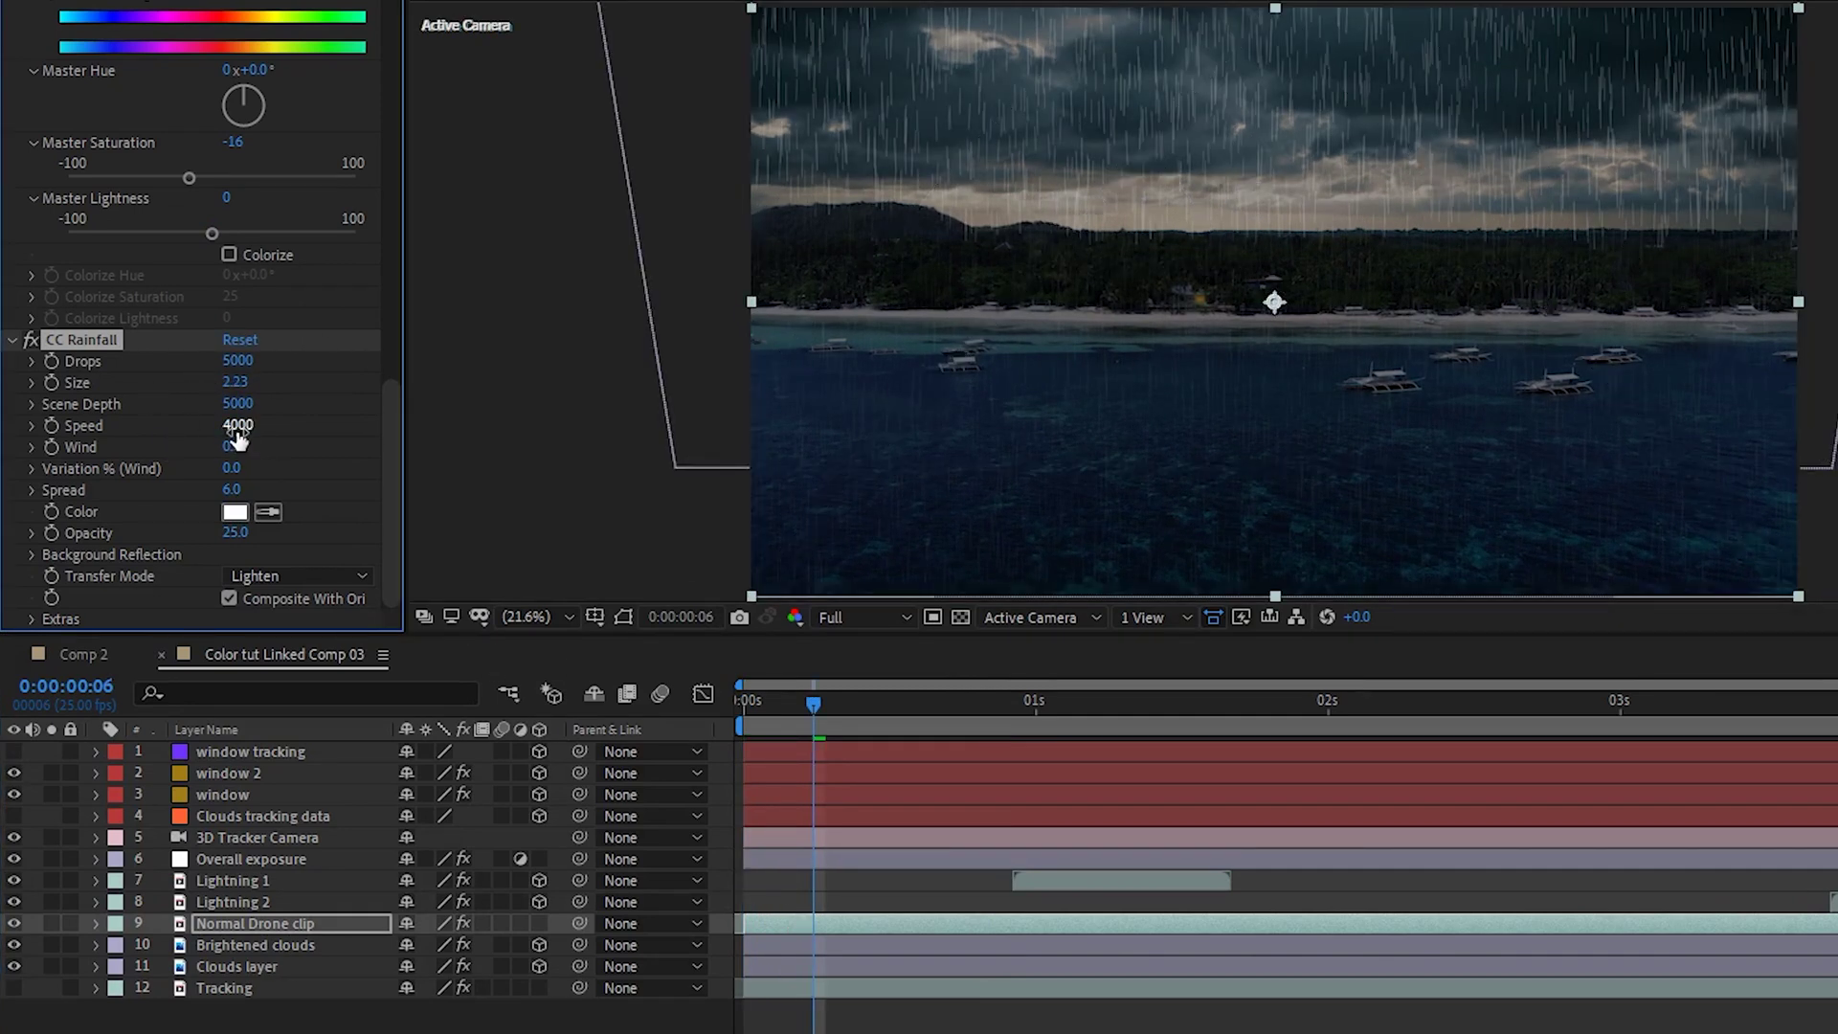
left_click_drag(232, 362, 208, 365)
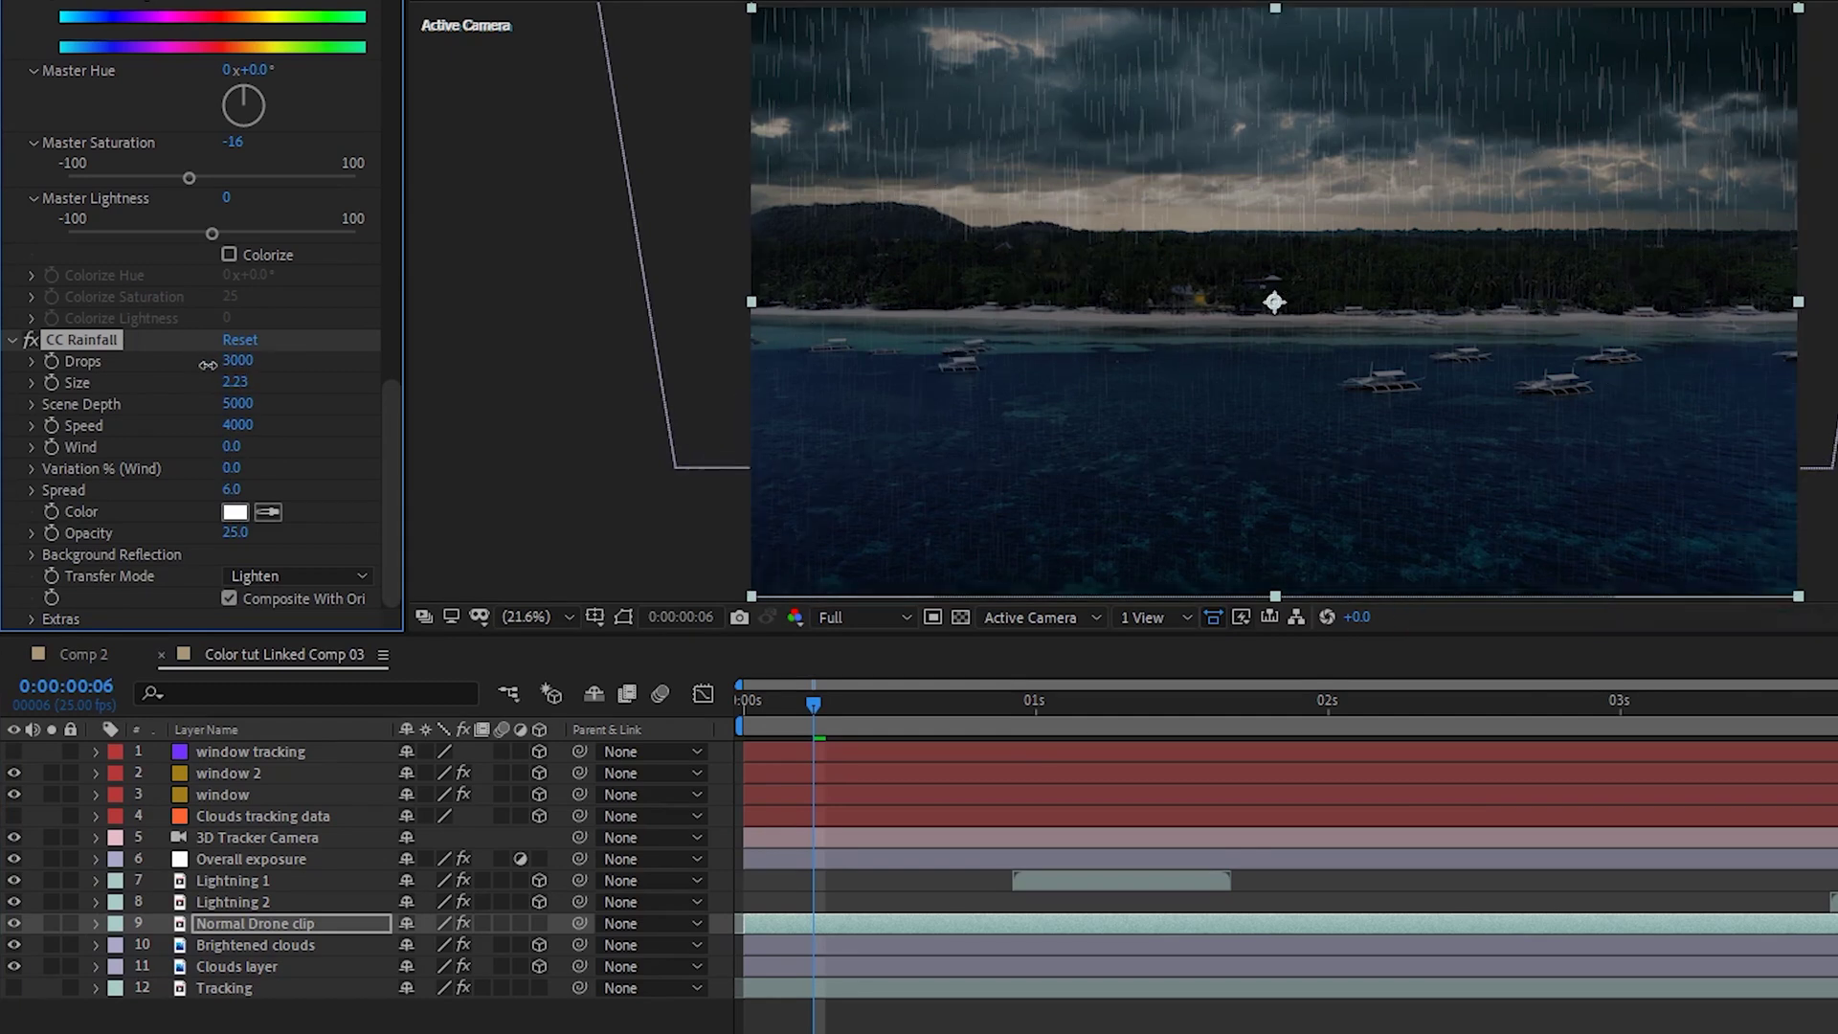
Change the CC Rainfall color from white to a muted blue
left_click(234, 512)
left_click(1261, 548)
left_click(1059, 480)
left_click(1049, 446)
left_click(1461, 355)
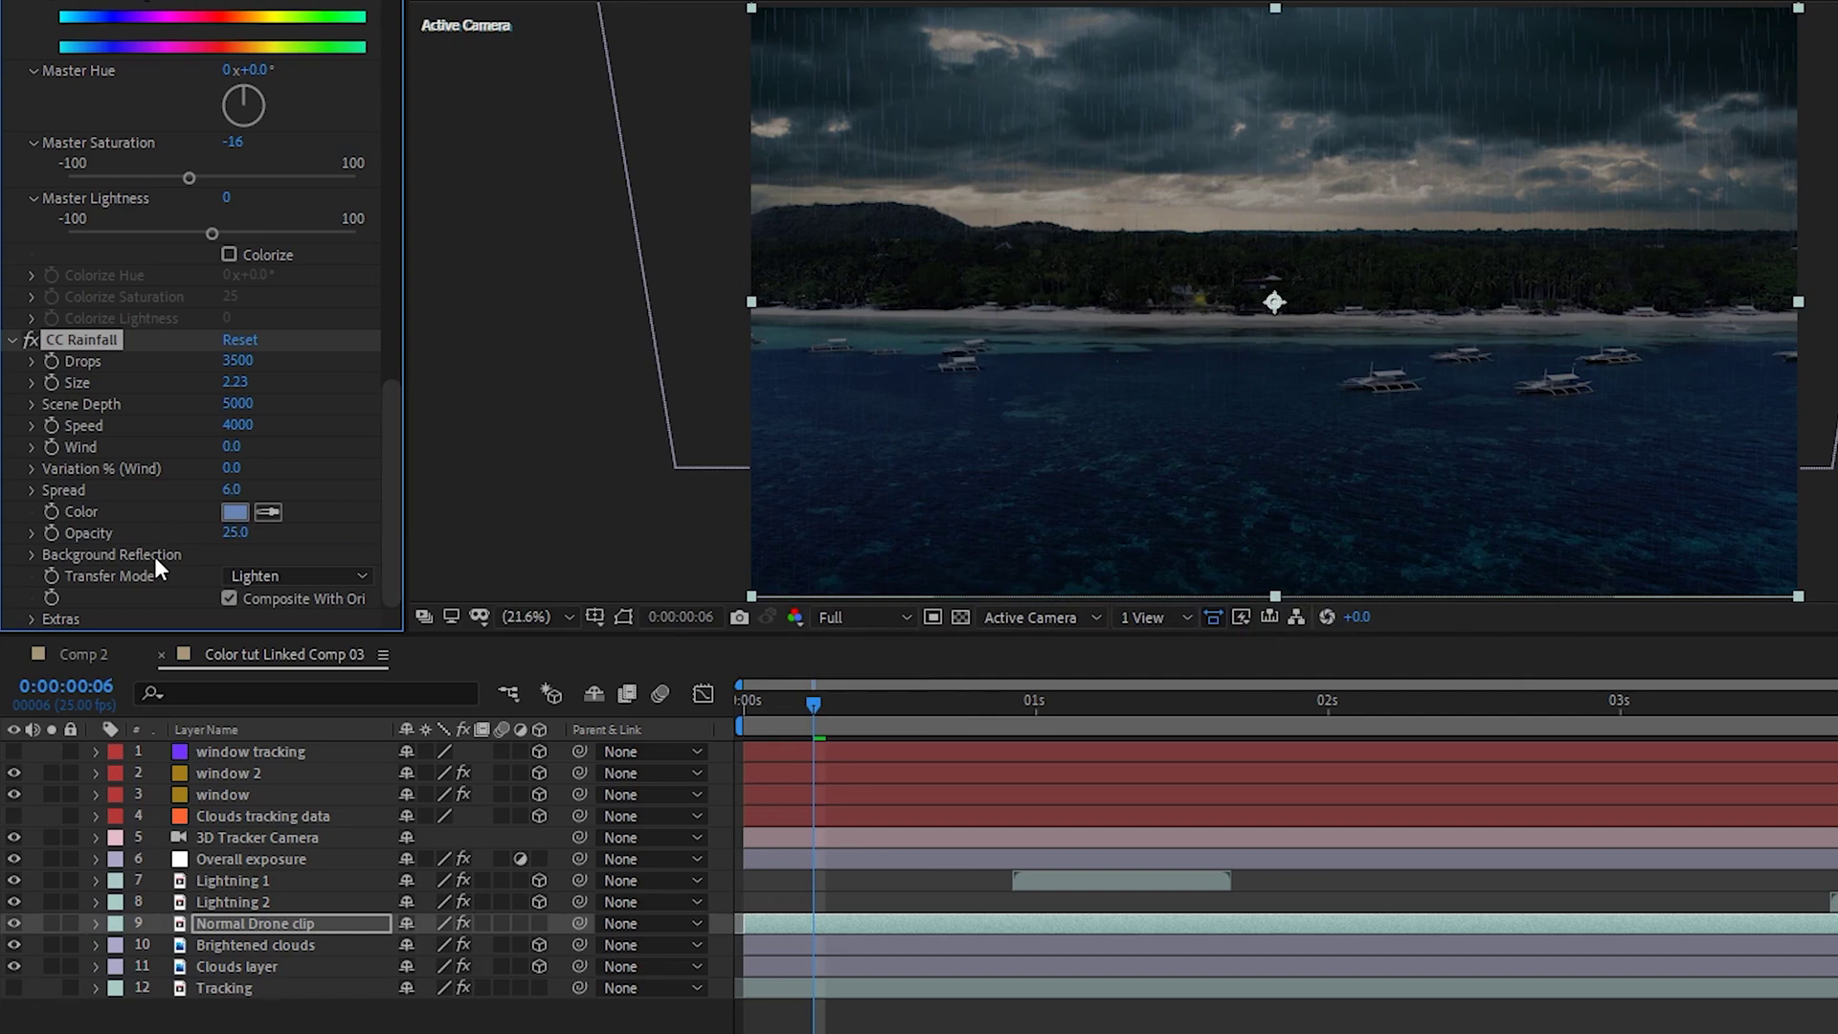
Set the rain's Wind to 780 and its wind Variation to 56%, and preview the slanted rainfall
left_click_drag(229, 467, 285, 439)
key("space")
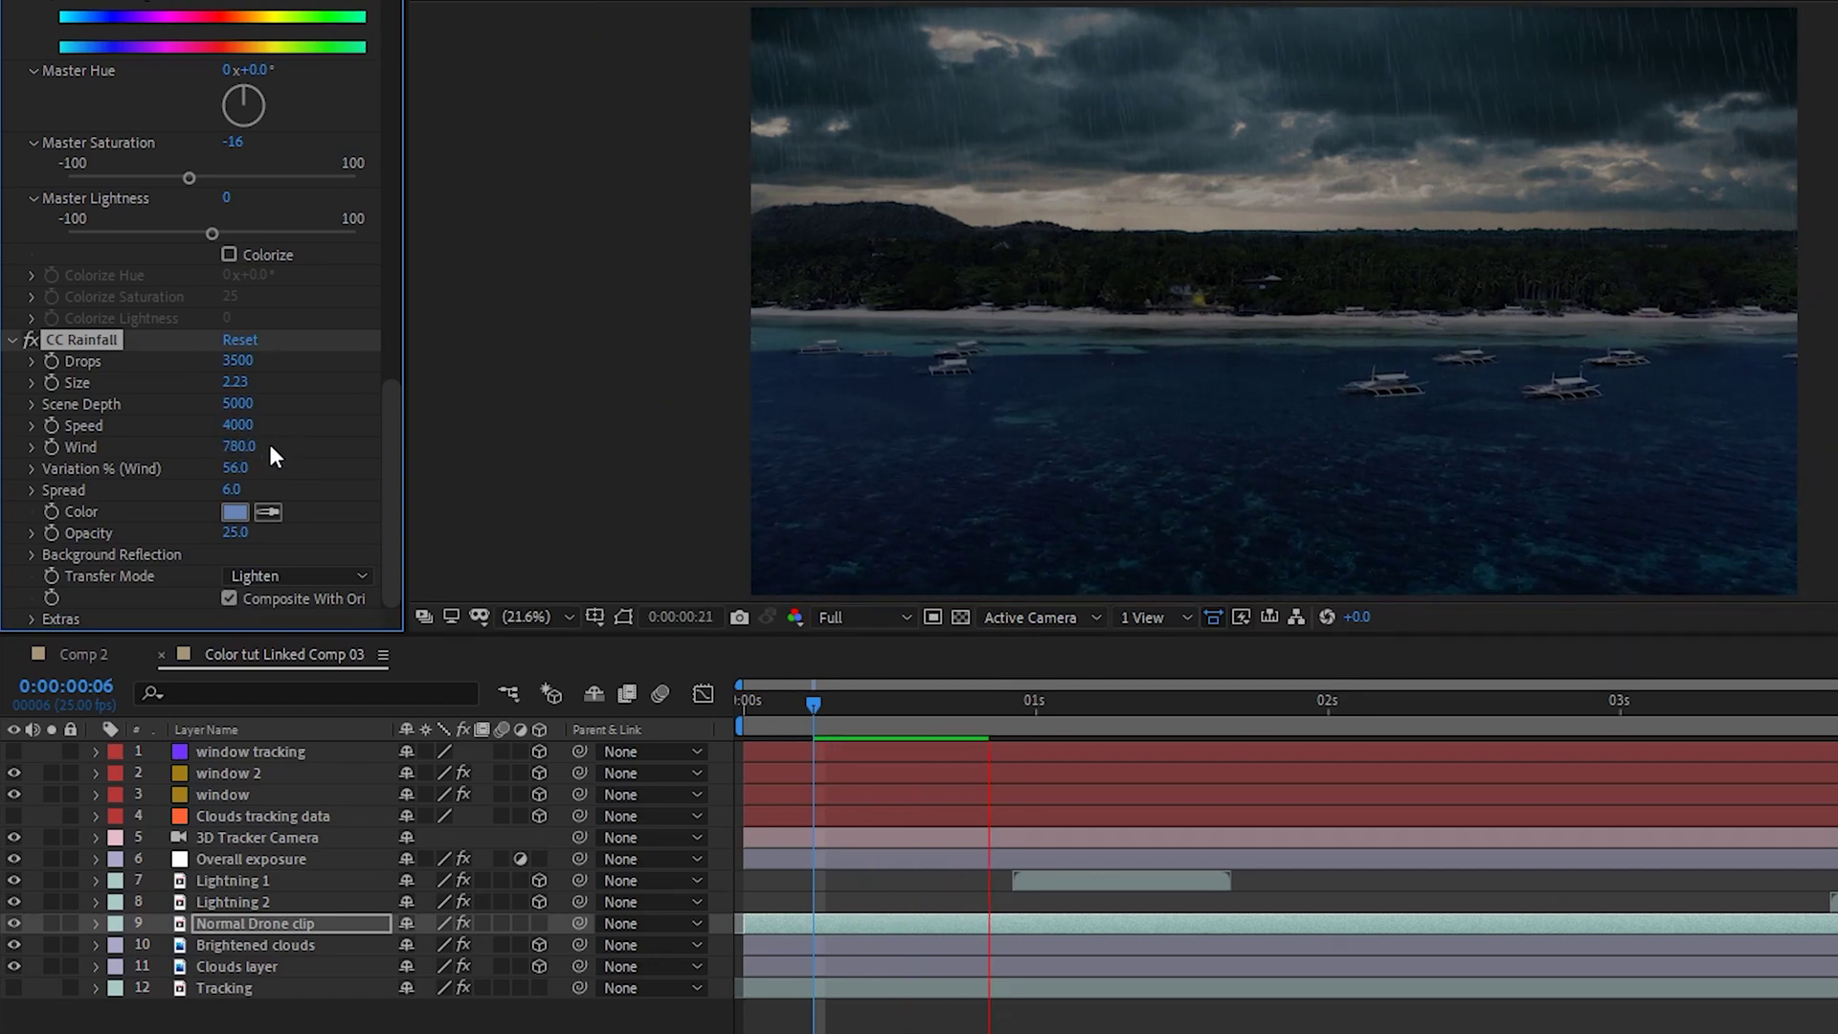
key("space")
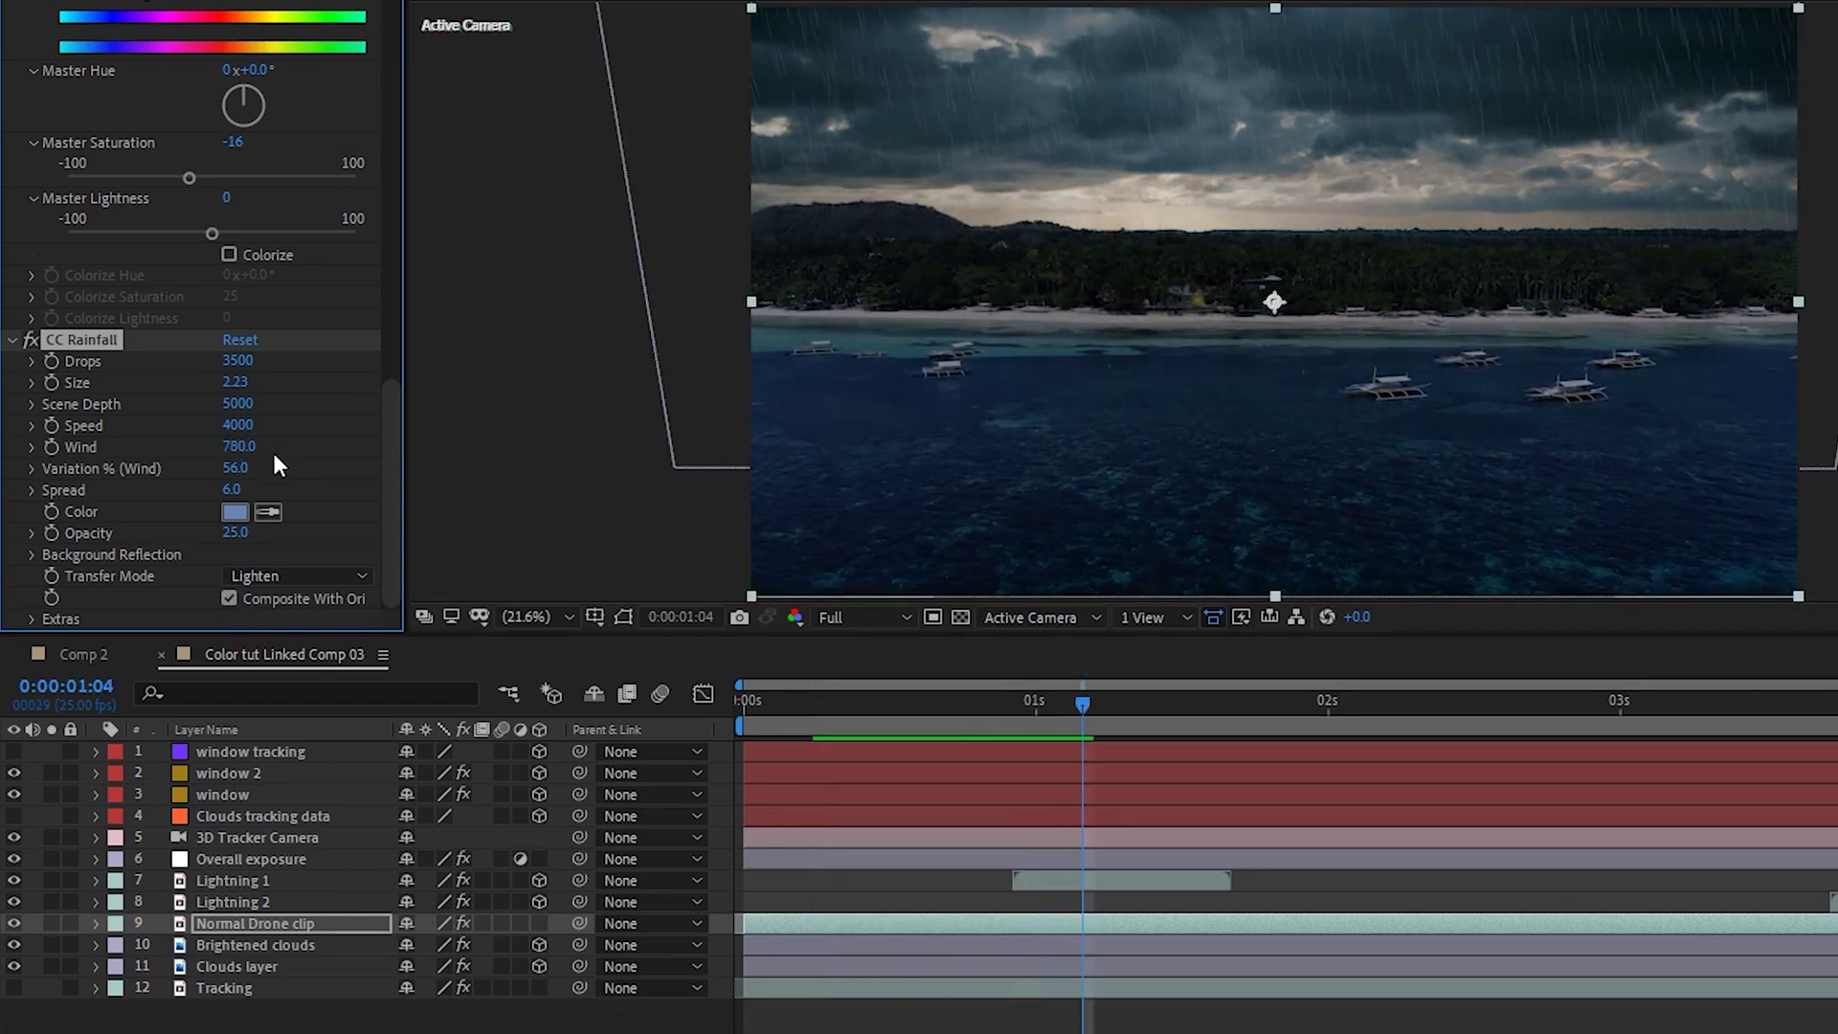
Adjust the CC Rainfall color to a paler, greyer blue
left_click(246, 515)
left_click(990, 438)
key("Return")
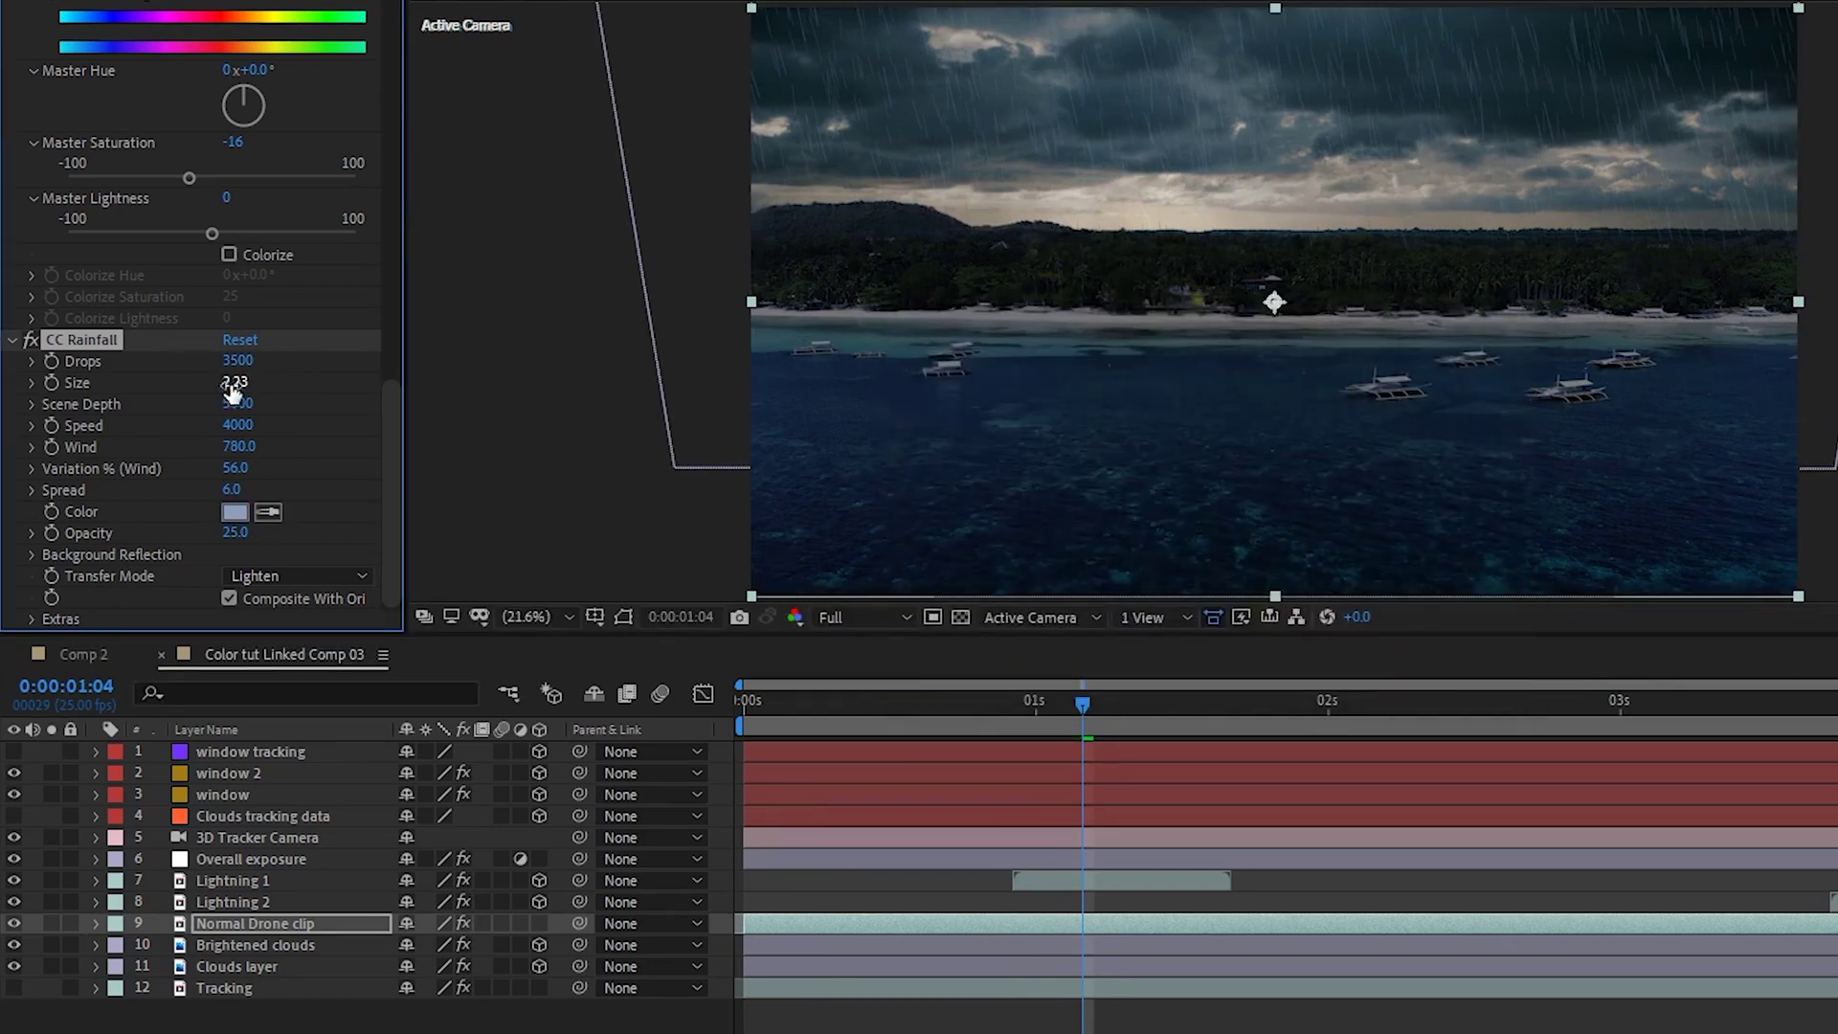
Set the rain's Spread to 13.4 and Opacity to 17, and preview the shot from the start
left_click_drag(232, 490, 320, 478)
left_click_drag(237, 534, 236, 539)
left_click(36, 618)
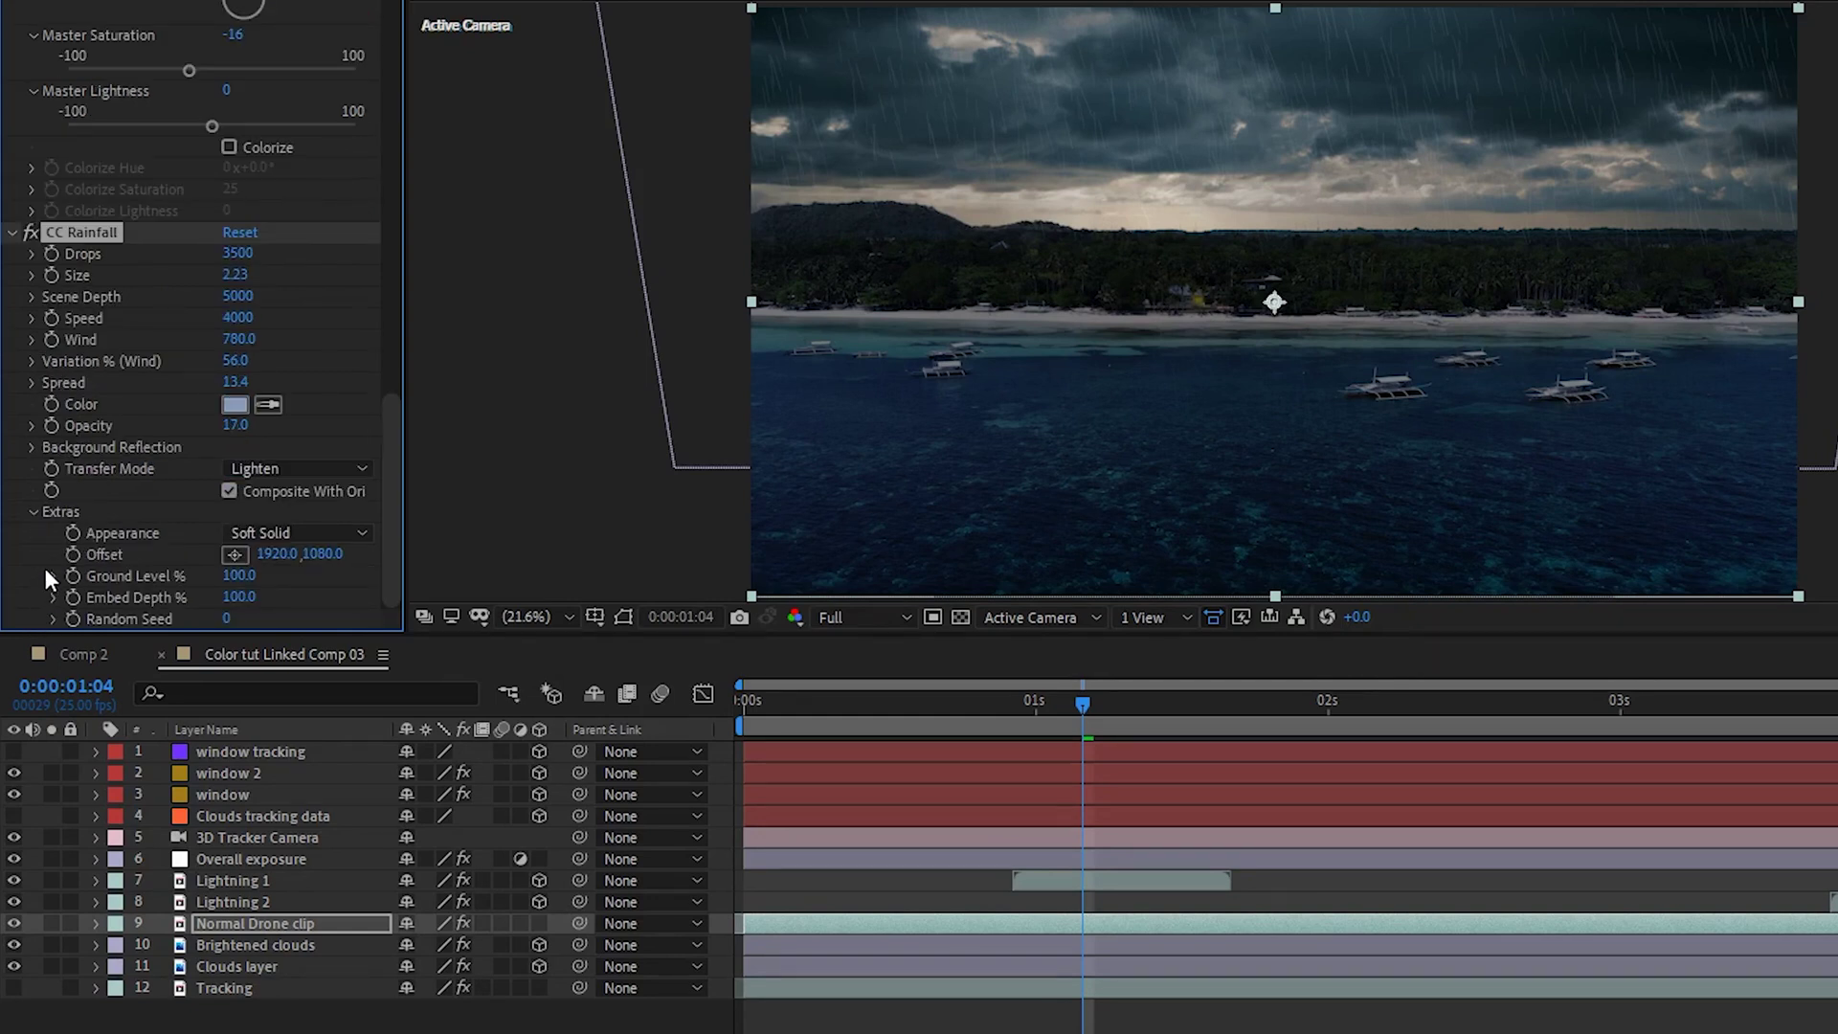
left_click(33, 513)
key("space")
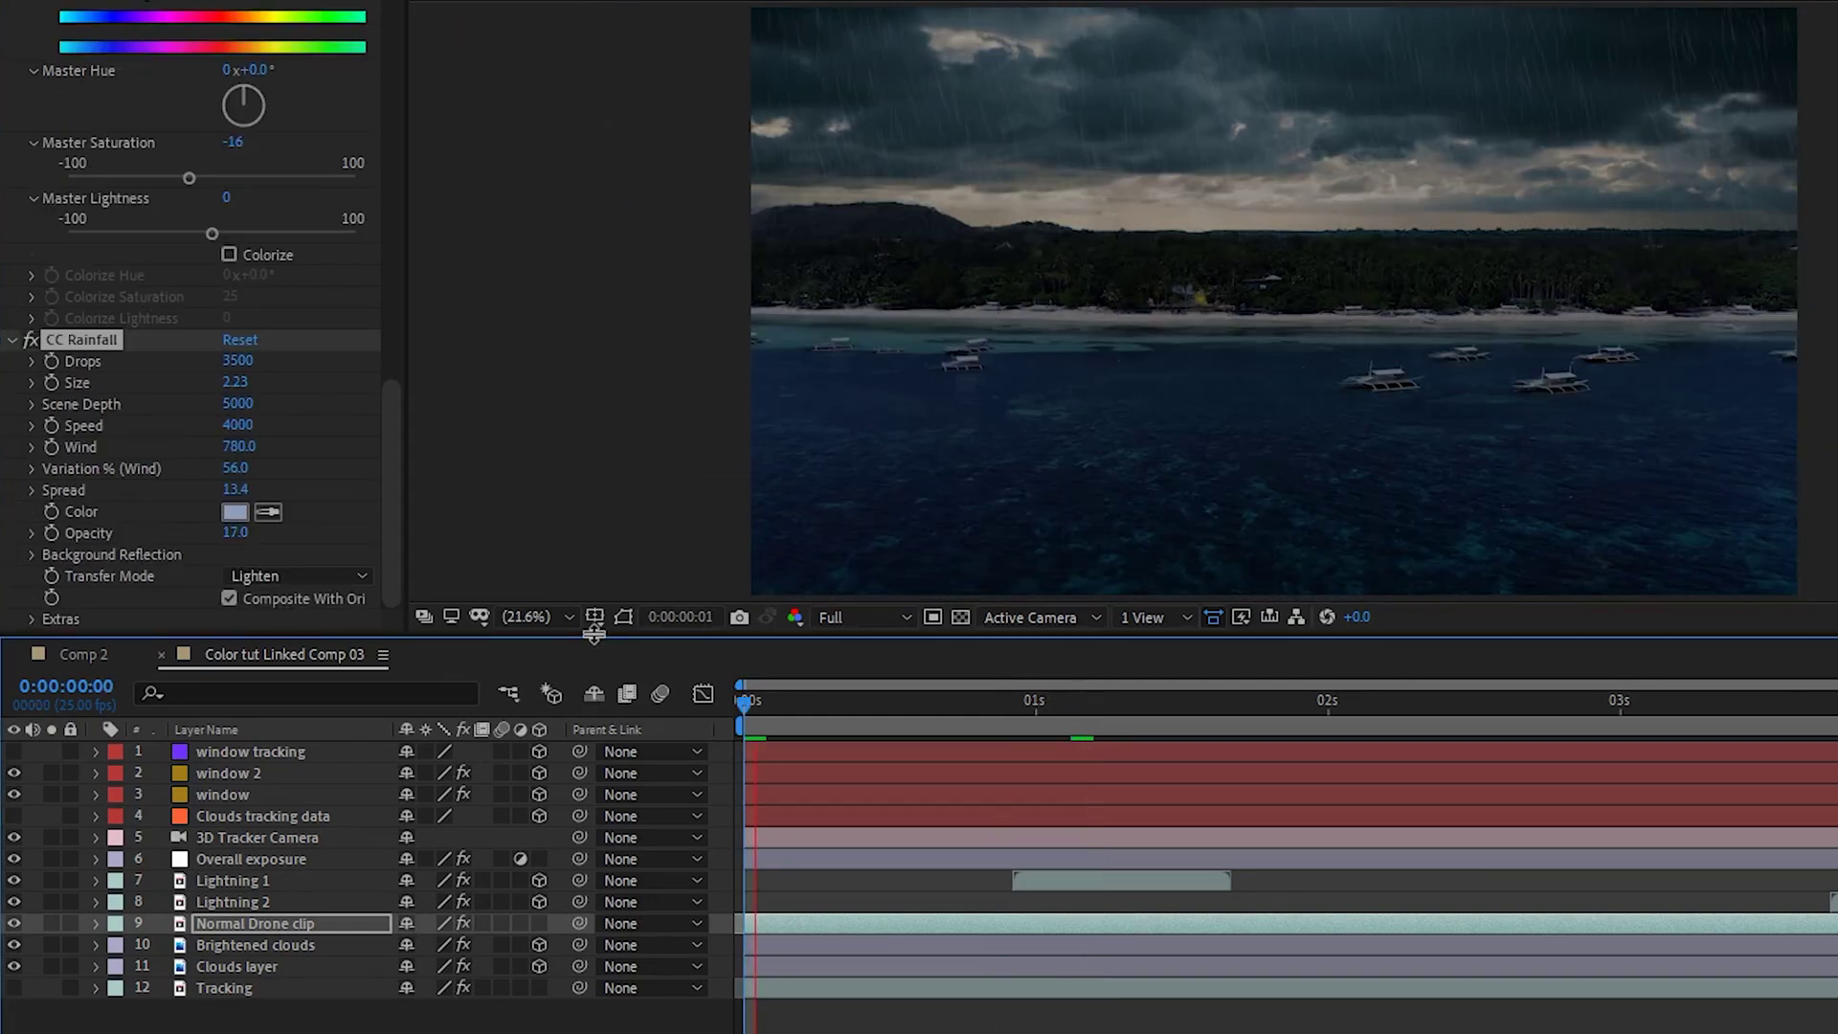
key("space")
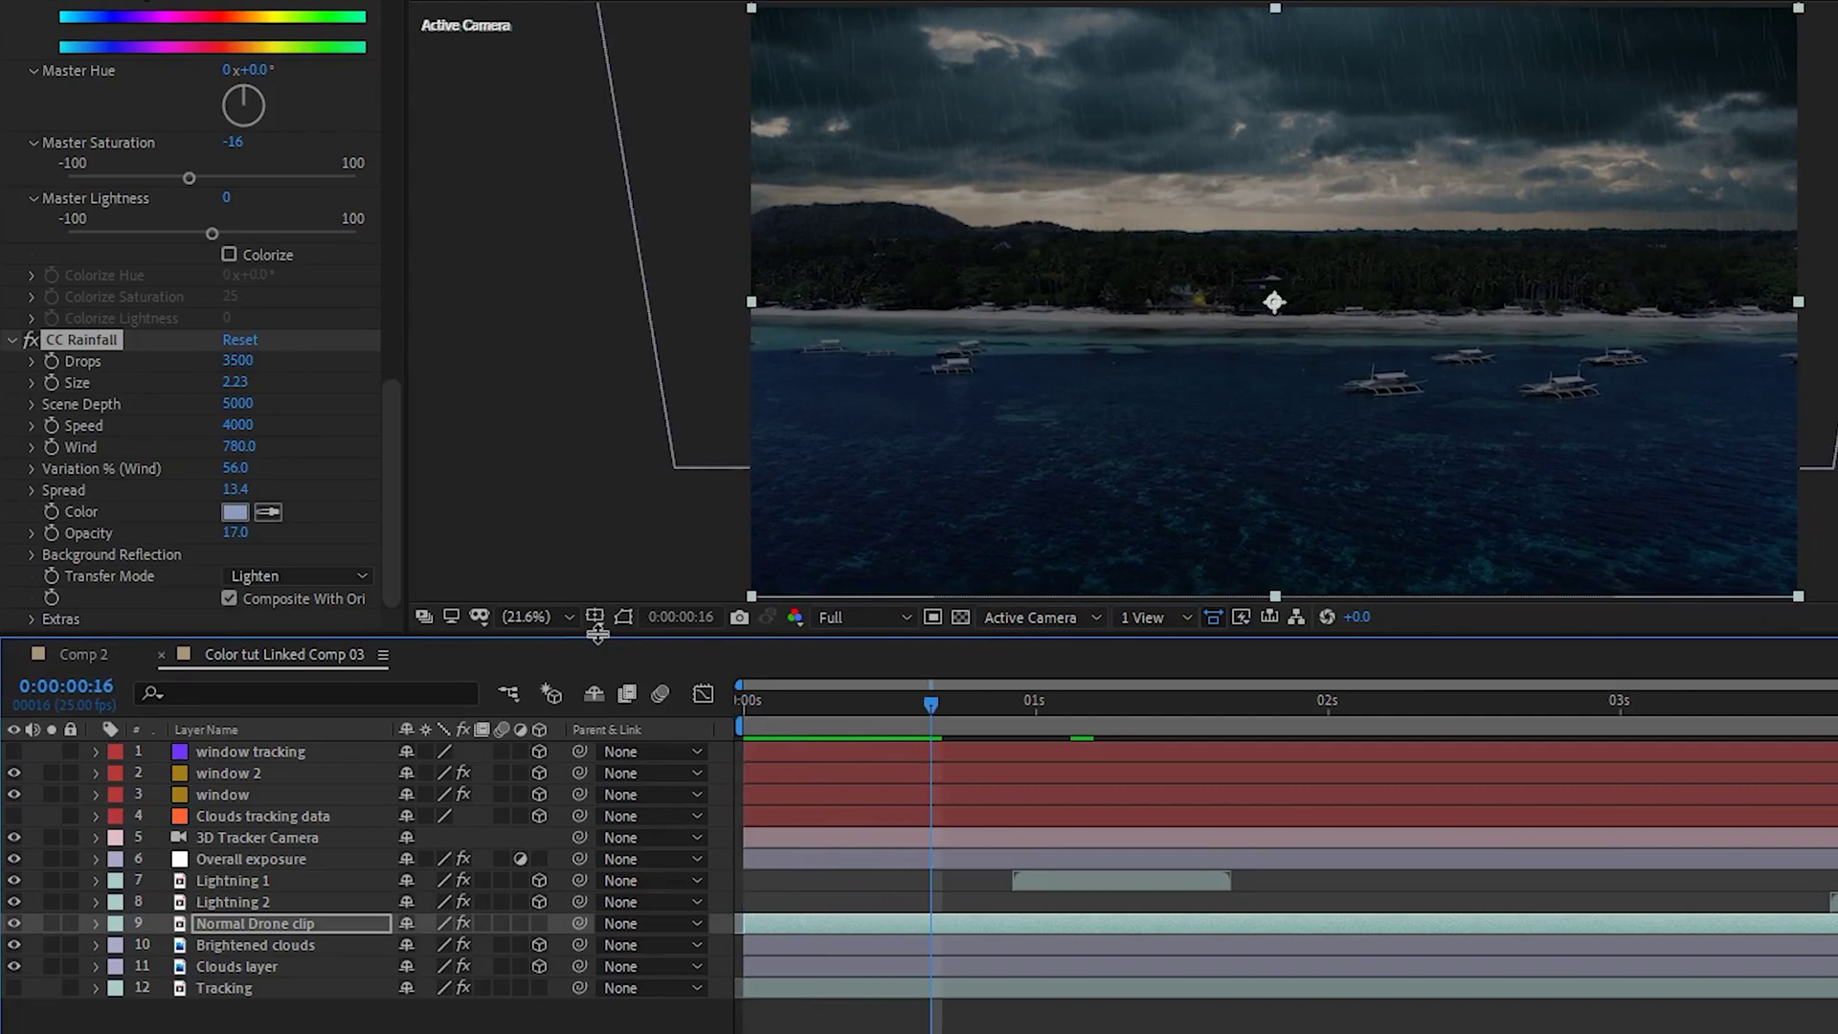
Reduce the rain's Size to 1.83 and Speed to 2230, and preview the shot from the start
left_click_drag(234, 382, 3, 414)
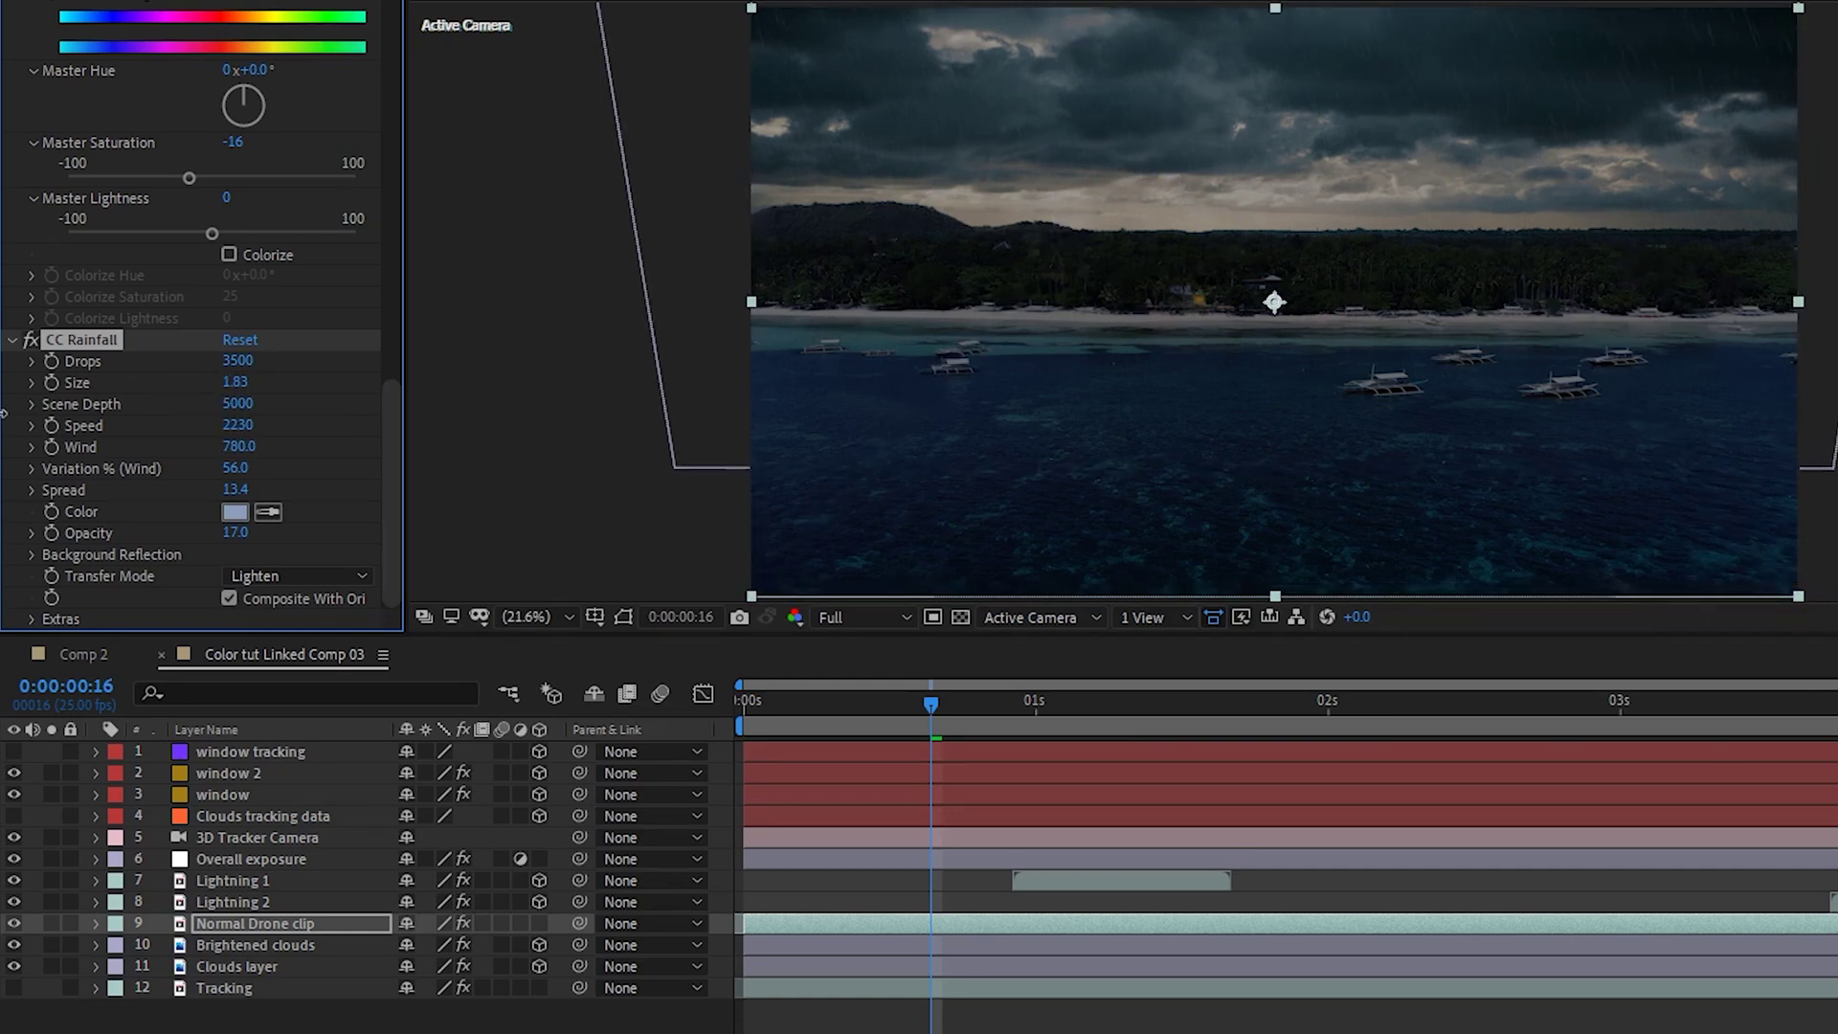
left_click(603, 648)
key("space")
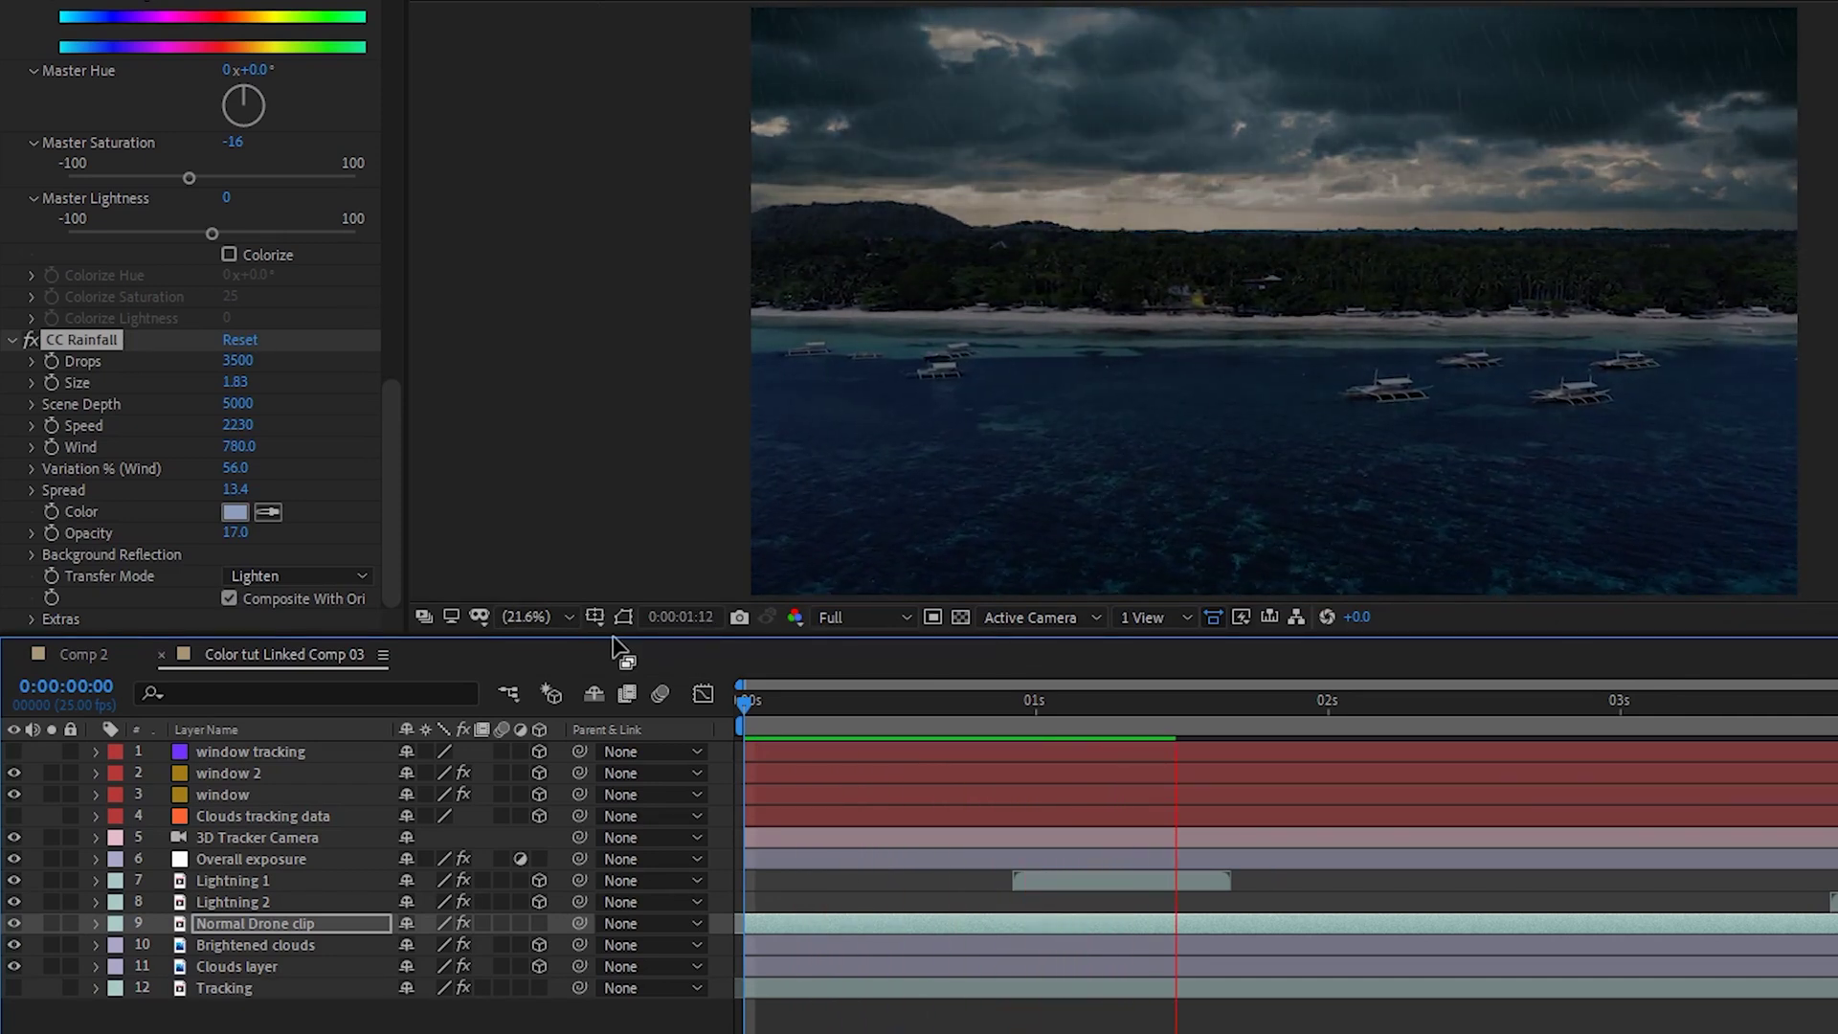
key("space")
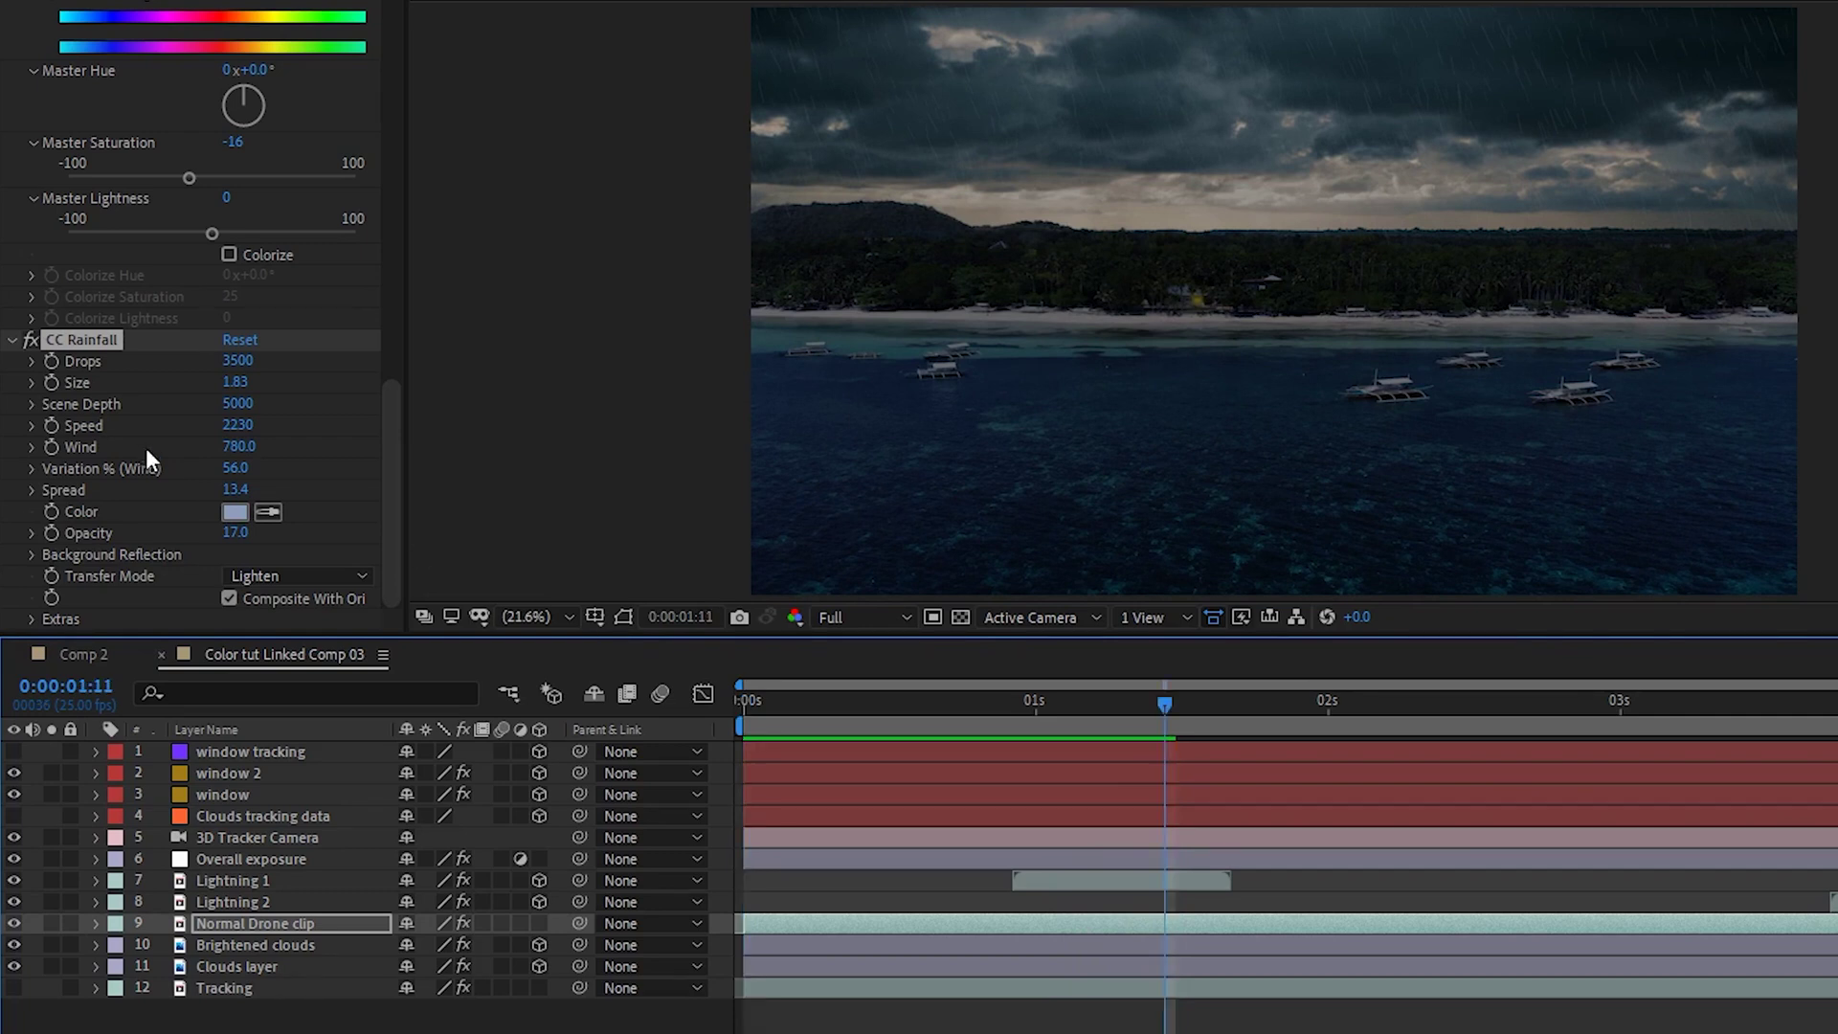
Raise the rain's Speed to 3410 and start a preview from the beginning of the composition
left_click_drag(236, 424, 387, 427)
left_click(355, 681)
key("space")
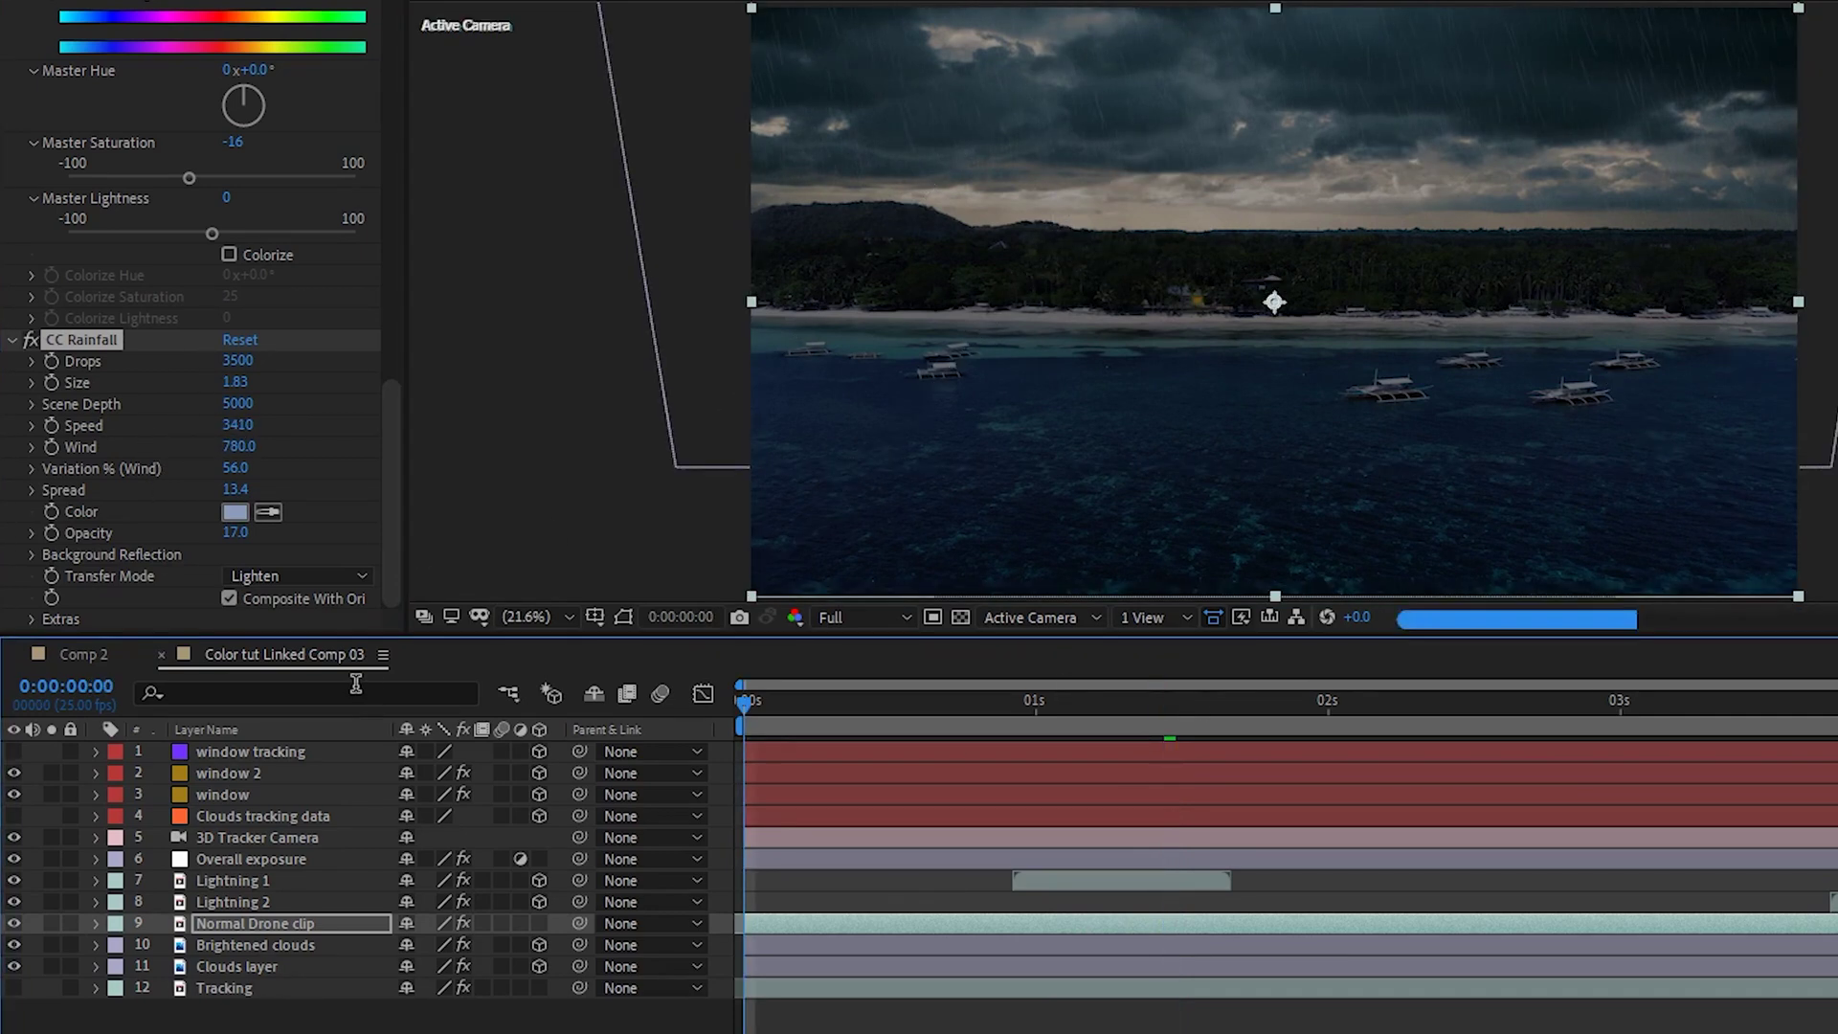